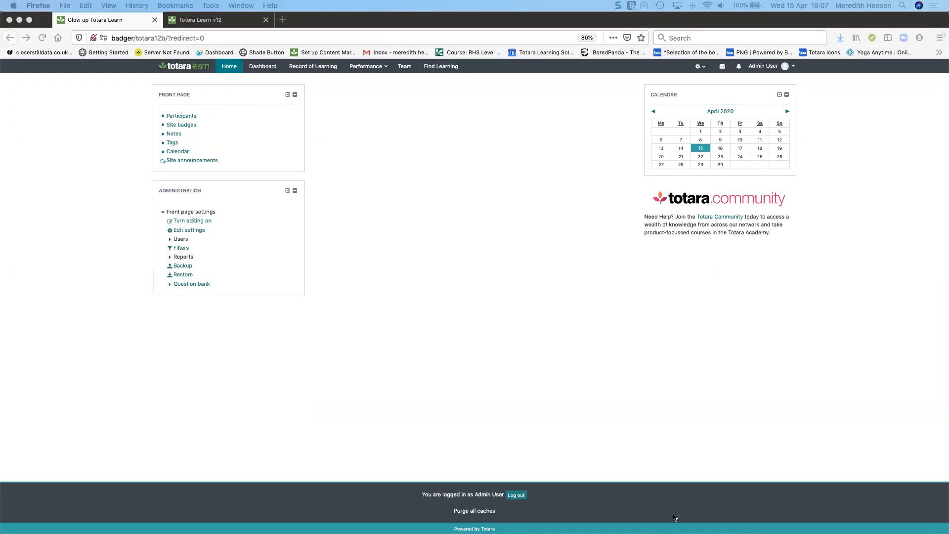
# Open the Basis theme's settings page within the site's Appearance administration.
pyautogui.click(700, 71)
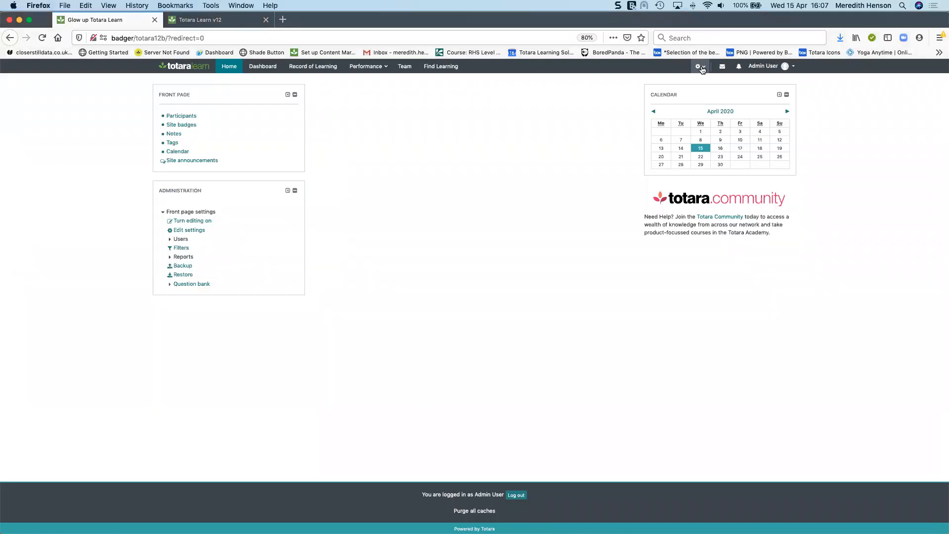
pyautogui.click(704, 68)
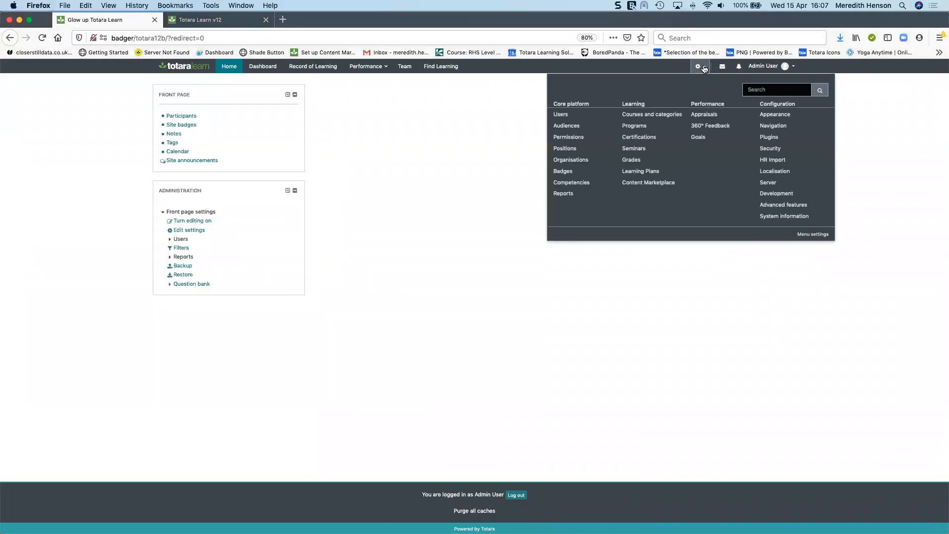
pyautogui.click(776, 116)
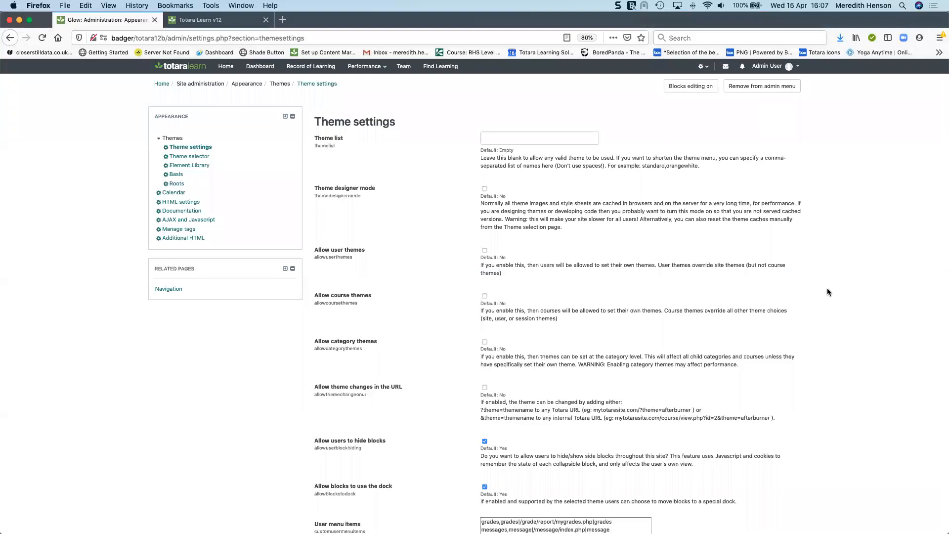
pyautogui.click(177, 175)
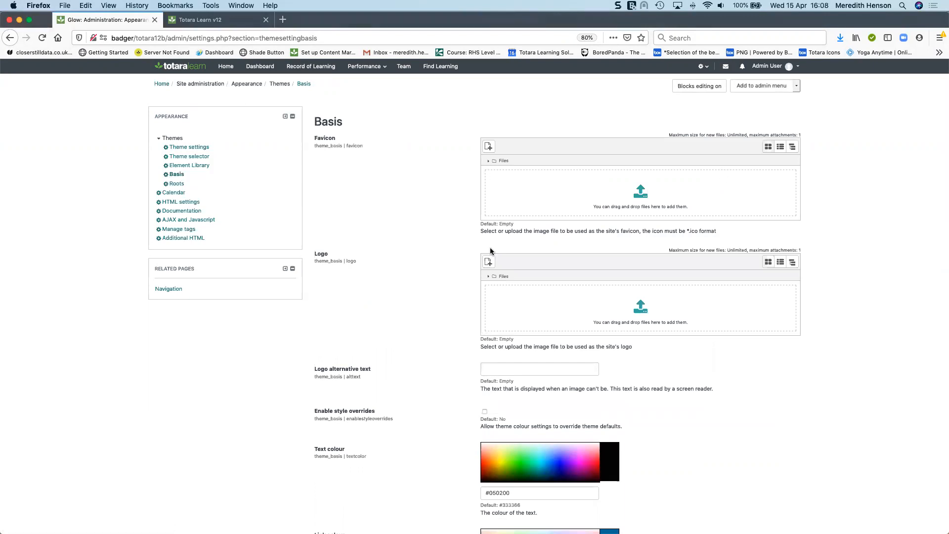
# Upload Learn-Green-25.png as the Basis theme's logo and save the theme settings.
pyautogui.scroll(-1, 395, 232)
pyautogui.scroll(1, 394, 232)
pyautogui.click(489, 262)
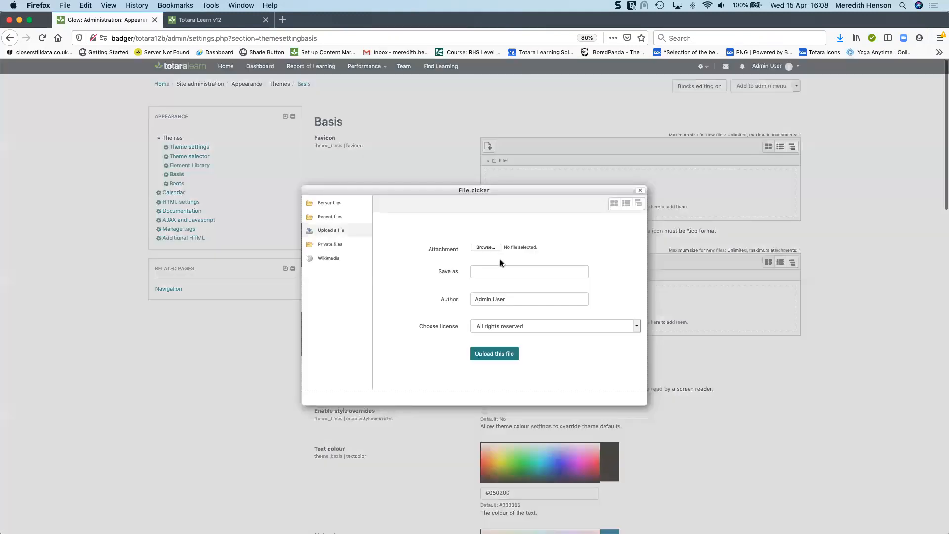
pyautogui.click(484, 248)
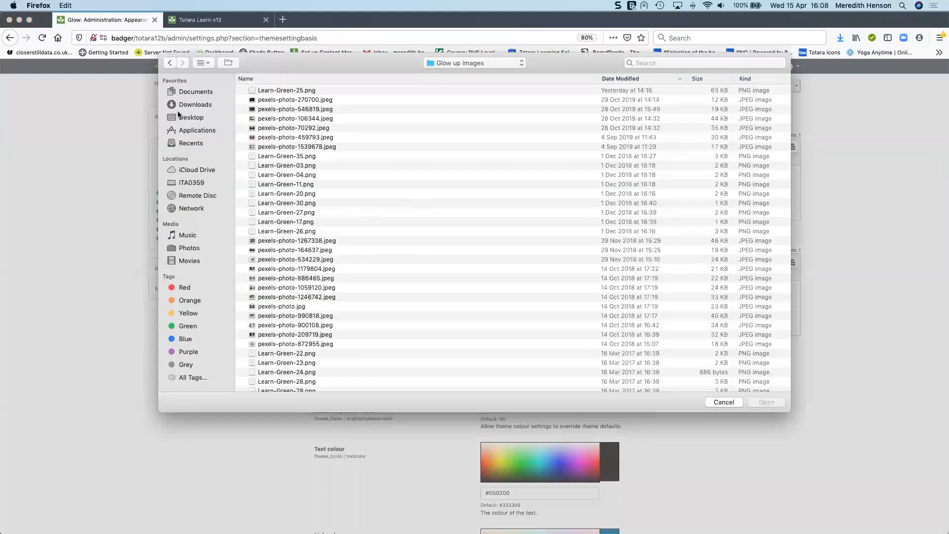
pyautogui.click(267, 91)
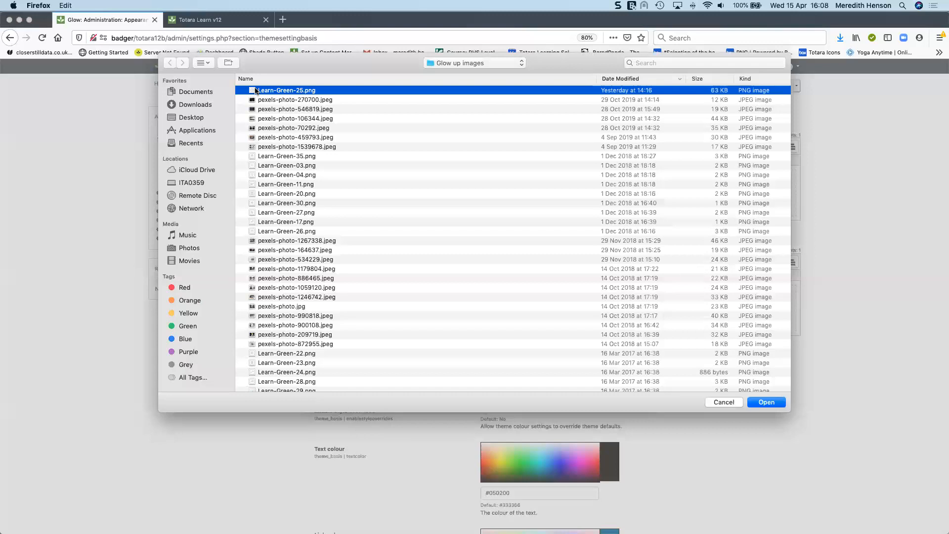
pyautogui.click(767, 402)
pyautogui.click(500, 355)
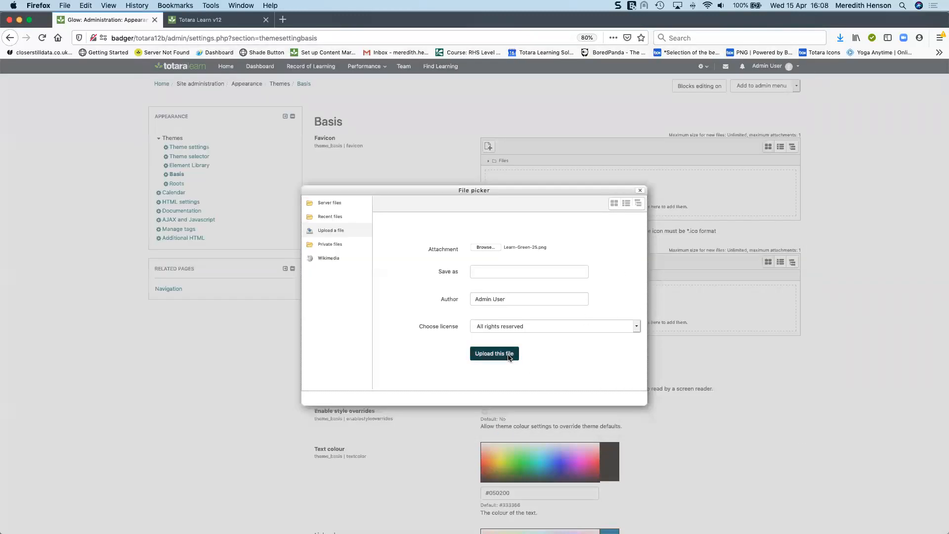
pyautogui.scroll(-7, 386, 362)
pyautogui.scroll(-10, 390, 363)
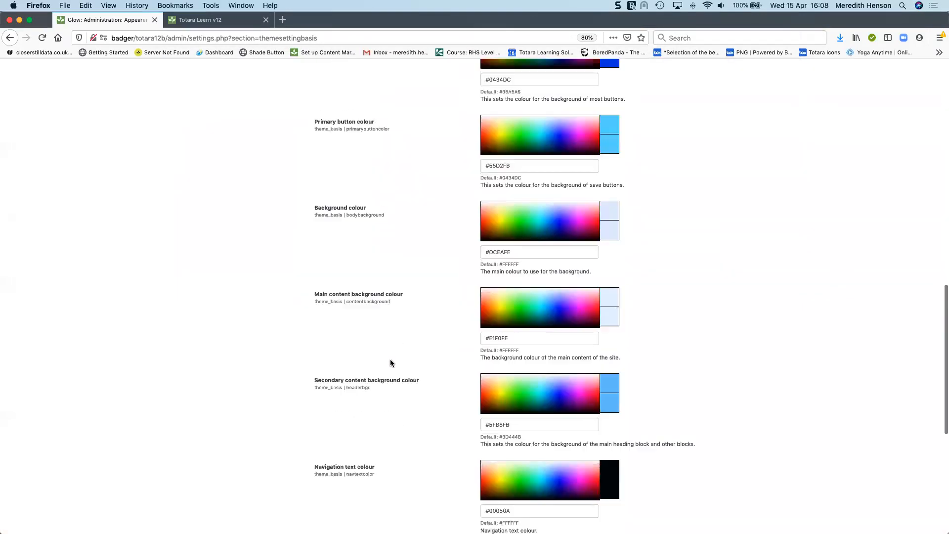
pyautogui.click(504, 460)
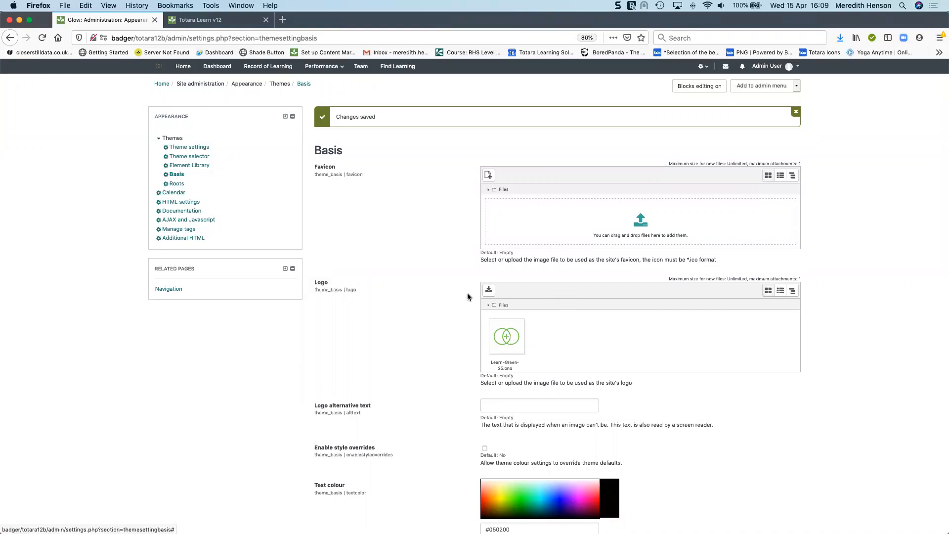
# Delete the Learn-Green-25.png logo file from the Basis theme and save the changes.
pyautogui.click(509, 340)
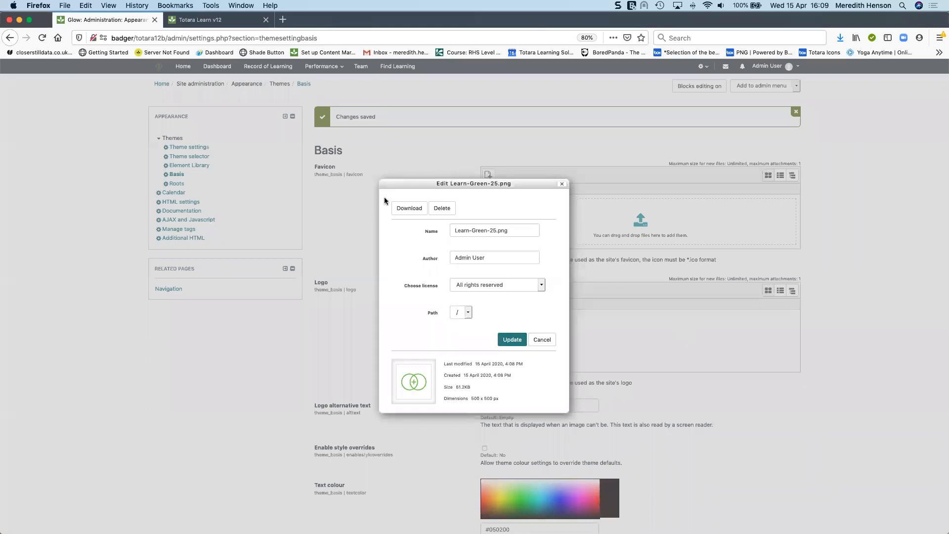
pyautogui.click(452, 210)
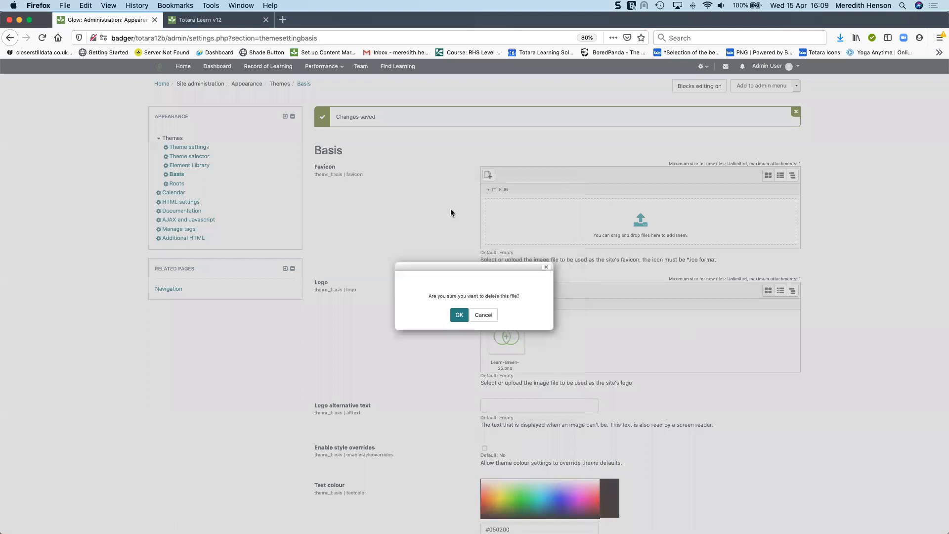
pyautogui.click(456, 319)
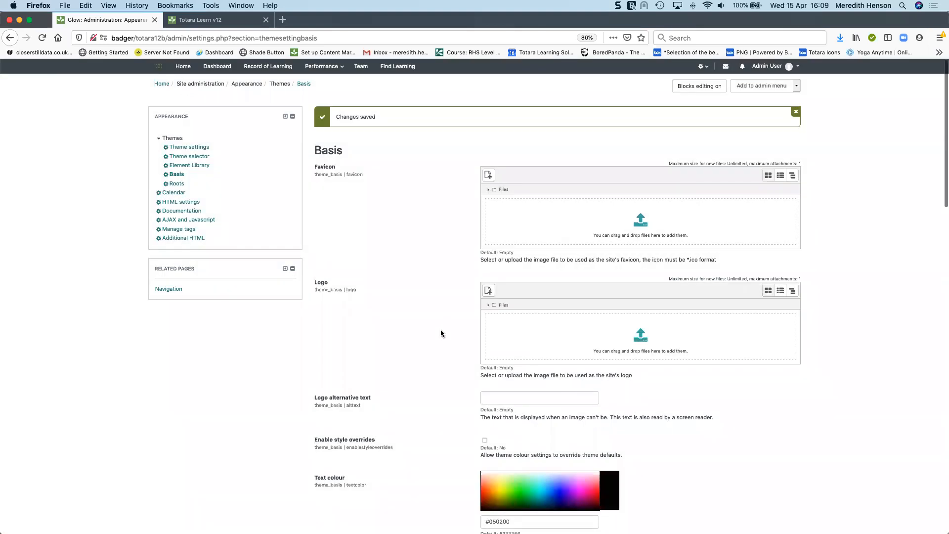
pyautogui.scroll(-15, 443, 339)
pyautogui.scroll(-5, 446, 332)
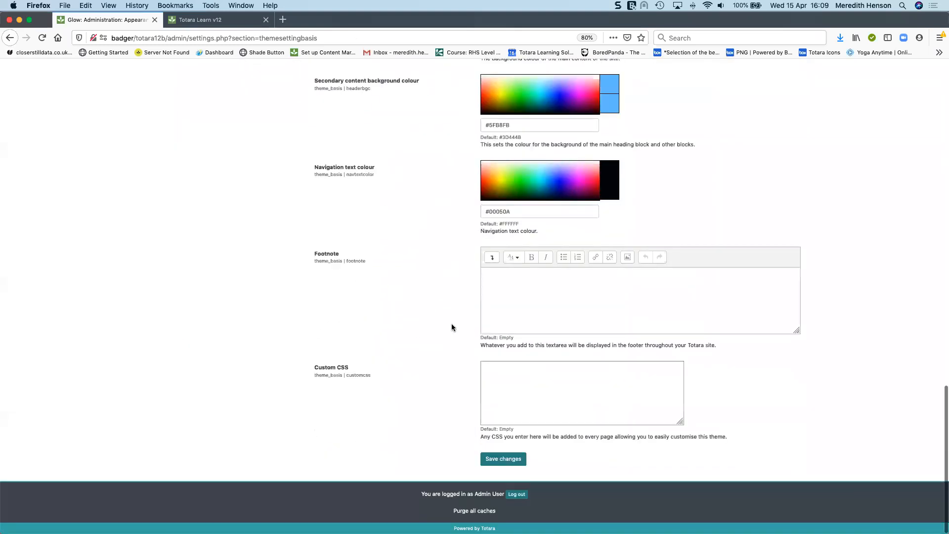
pyautogui.click(504, 460)
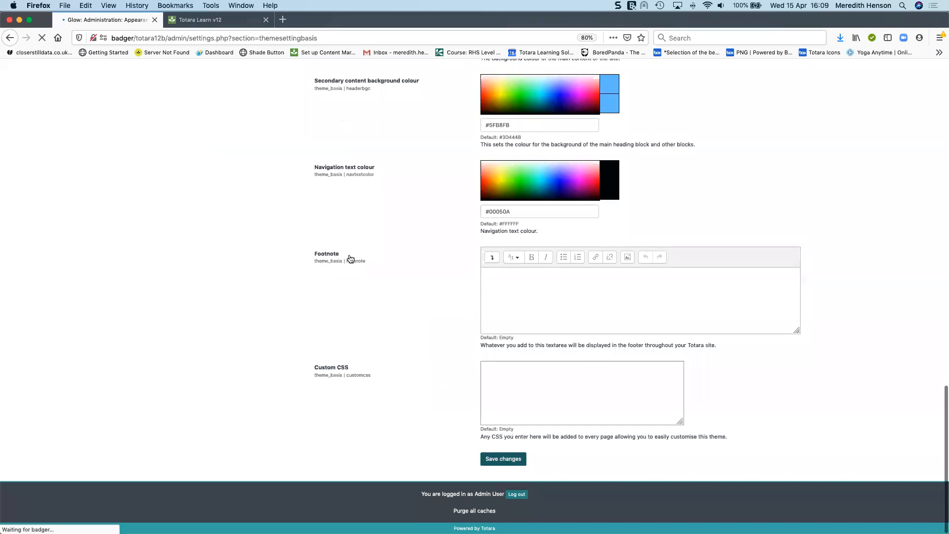
# Examine the Basis theme's logo alternative text, style override option and text colour hex code settings.
pyautogui.scroll(-3, 346, 282)
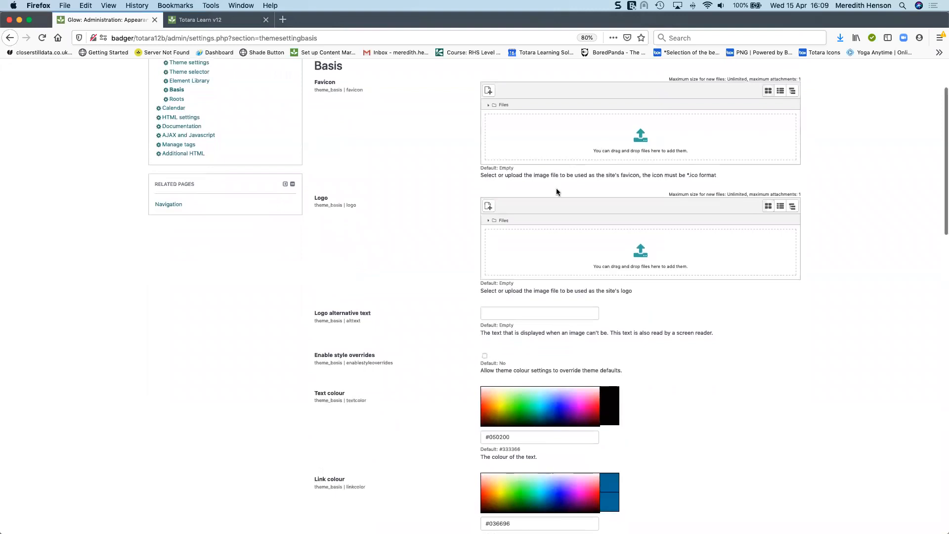
pyautogui.scroll(3, 559, 191)
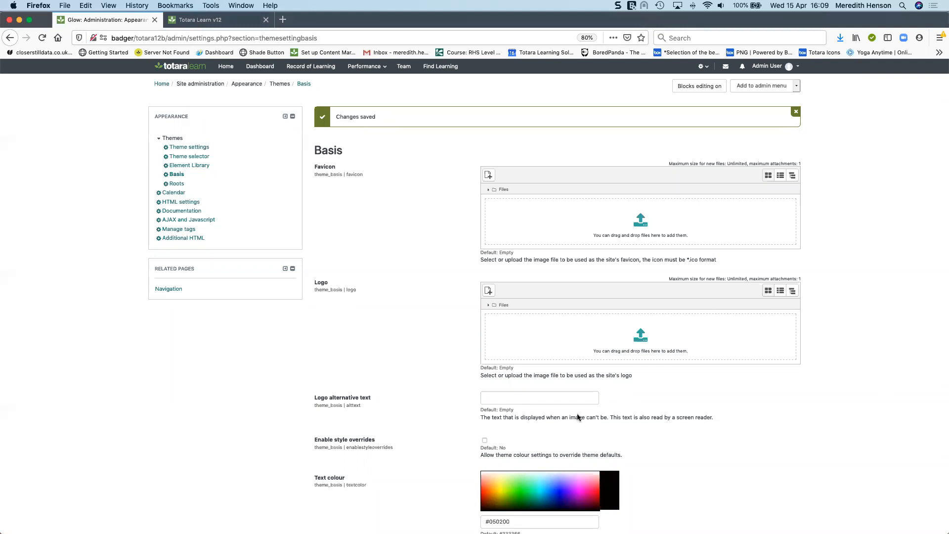
pyautogui.scroll(-4, 440, 282)
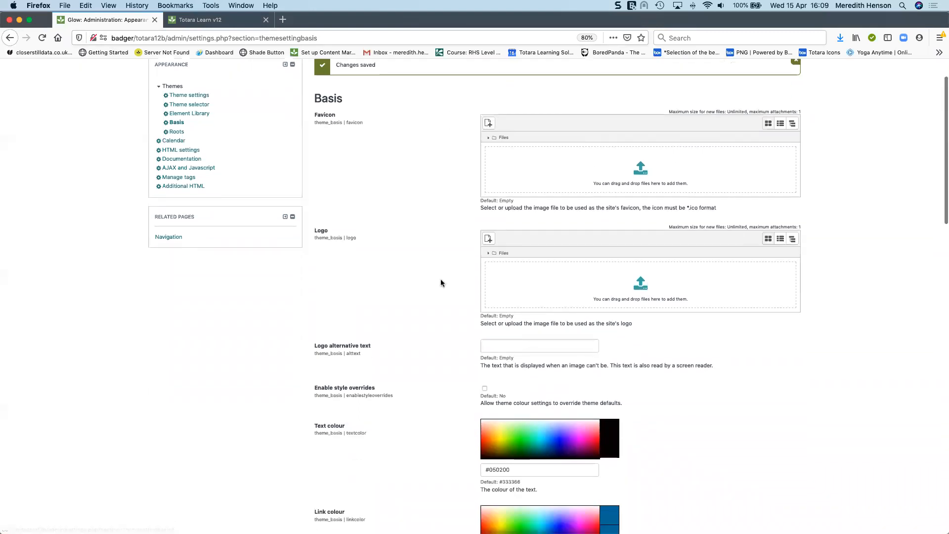
pyautogui.click(540, 263)
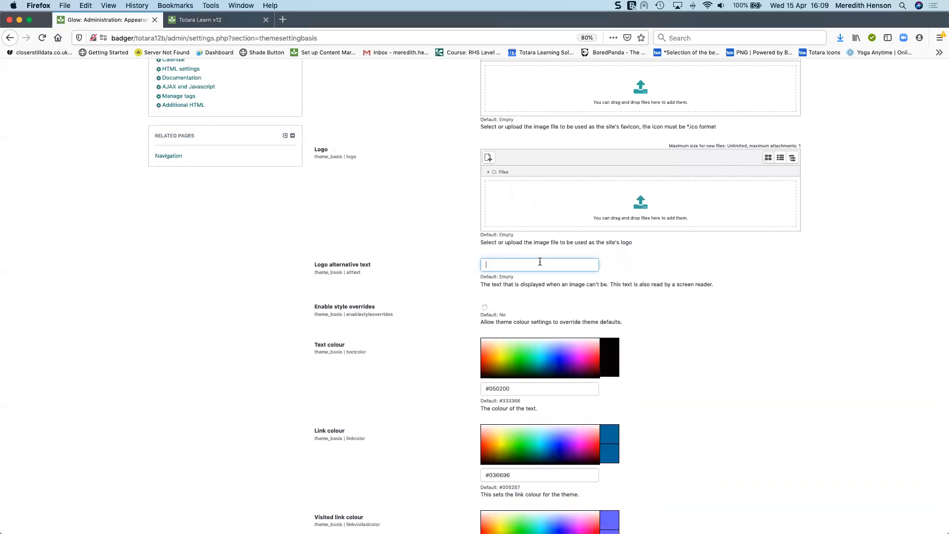
pyautogui.scroll(-5, 540, 262)
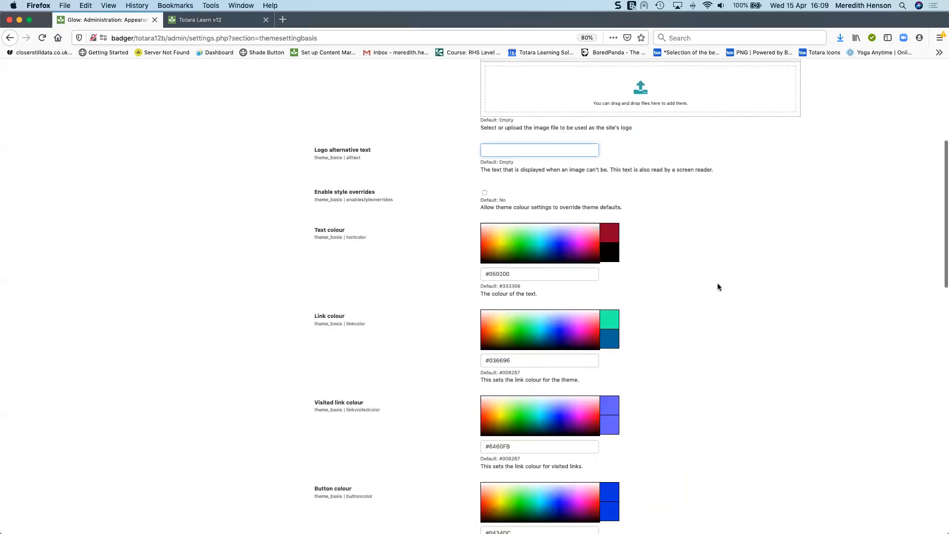
pyautogui.scroll(-2, 718, 284)
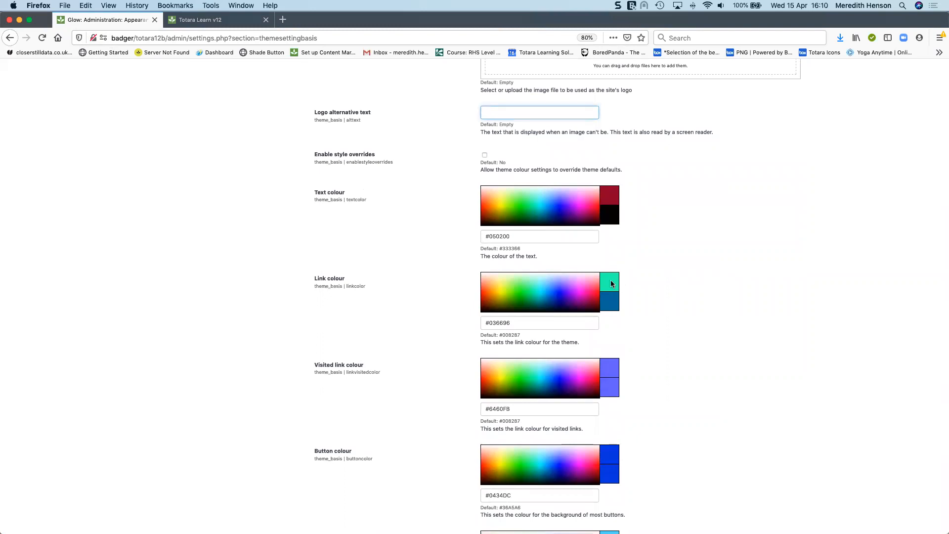
pyautogui.moveTo(528, 235); pyautogui.dragTo(425, 239)
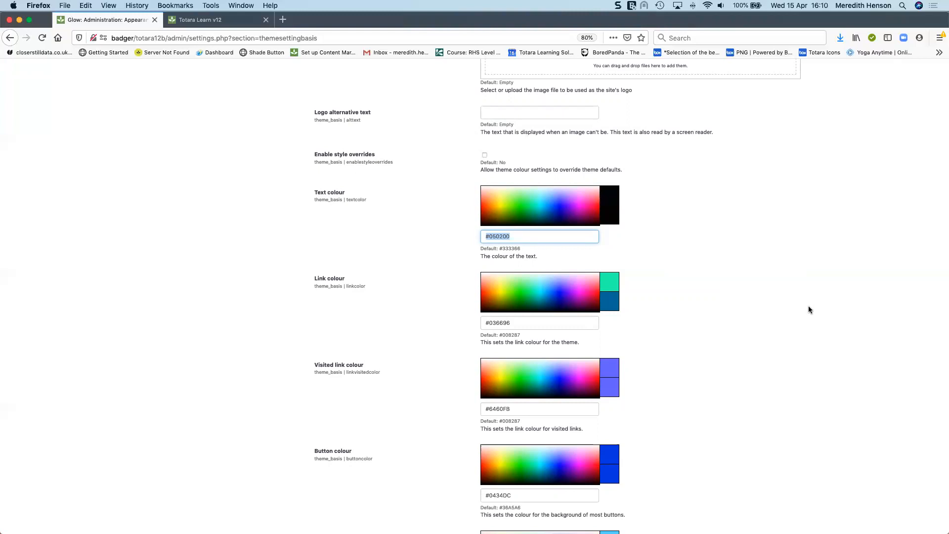
pyautogui.tripleClick(496, 169)
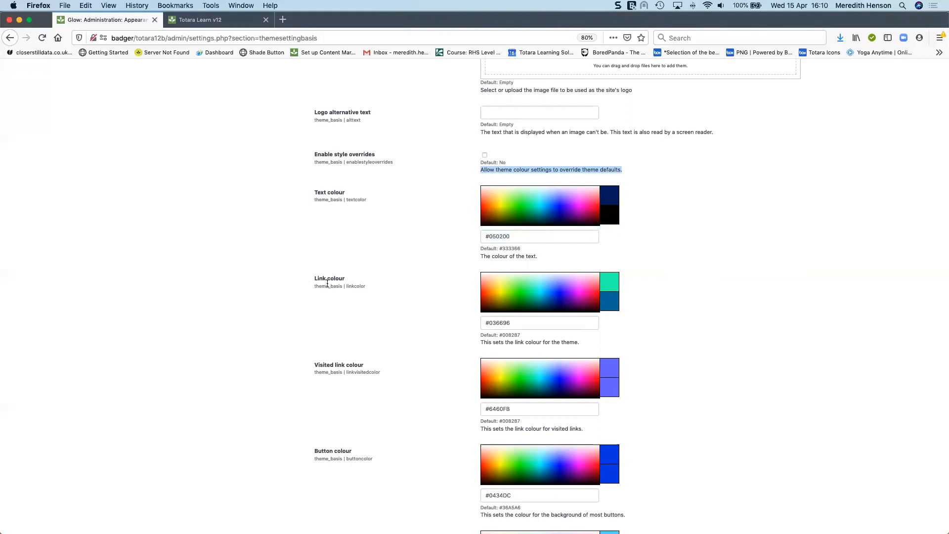
# Review the Basis theme's link, button, background and navigation colour settings, plus the footnote and custom CSS fields.
pyautogui.scroll(10, 31, 271)
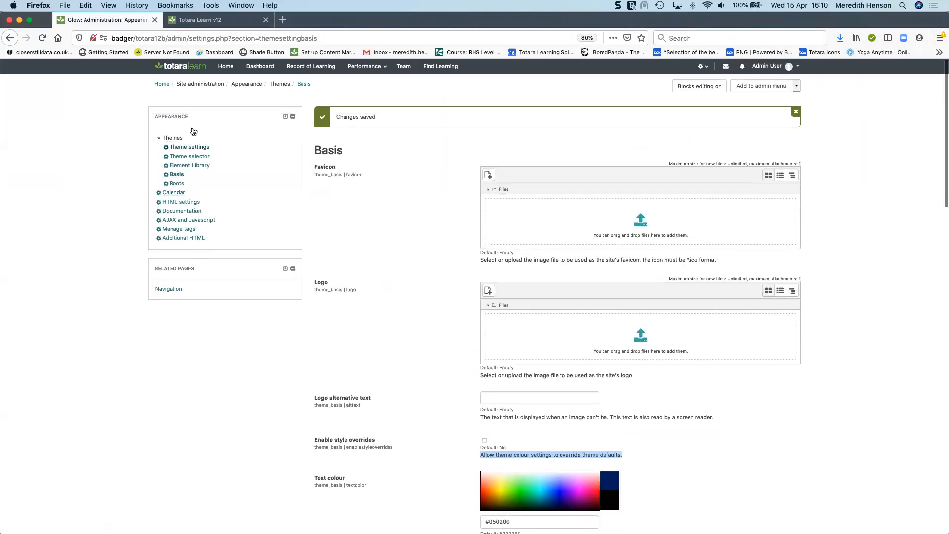
pyautogui.scroll(-10, 221, 428)
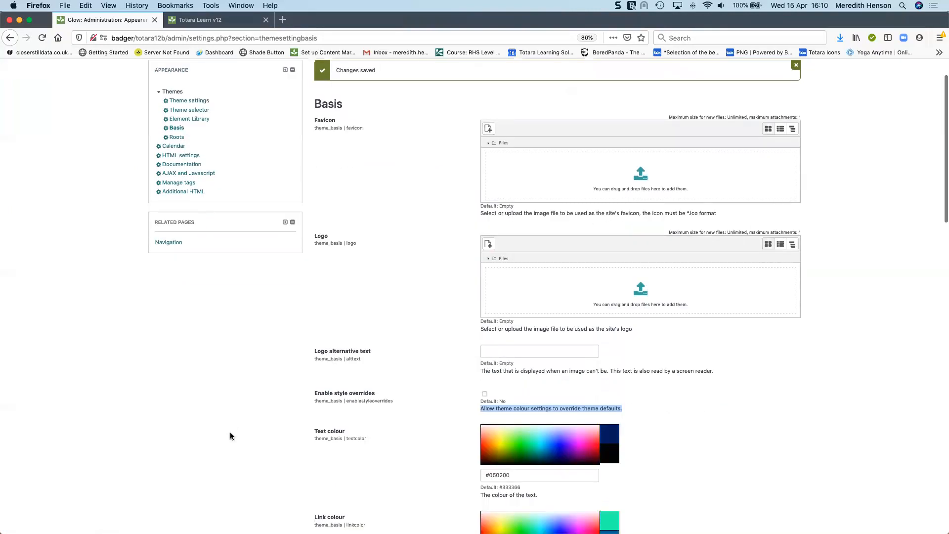
pyautogui.scroll(-2, 220, 428)
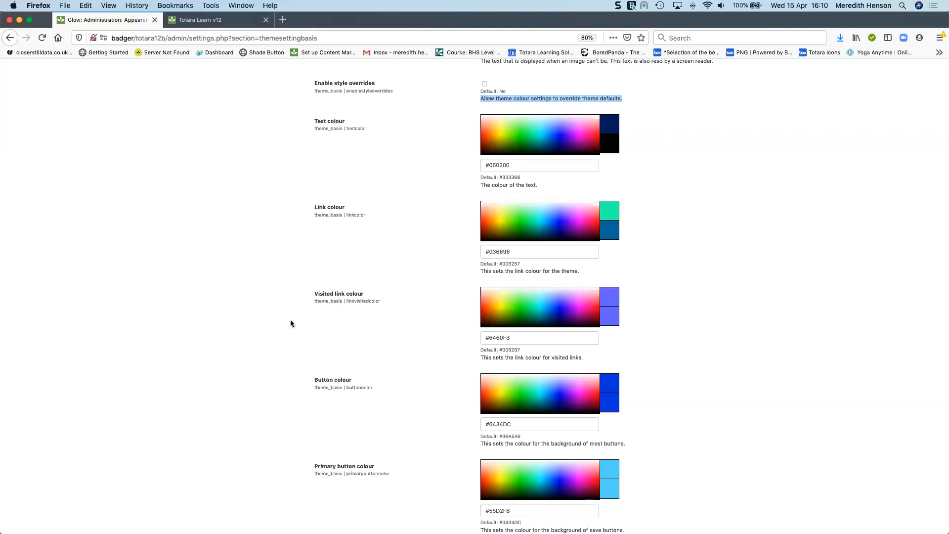
pyautogui.scroll(-3, 292, 320)
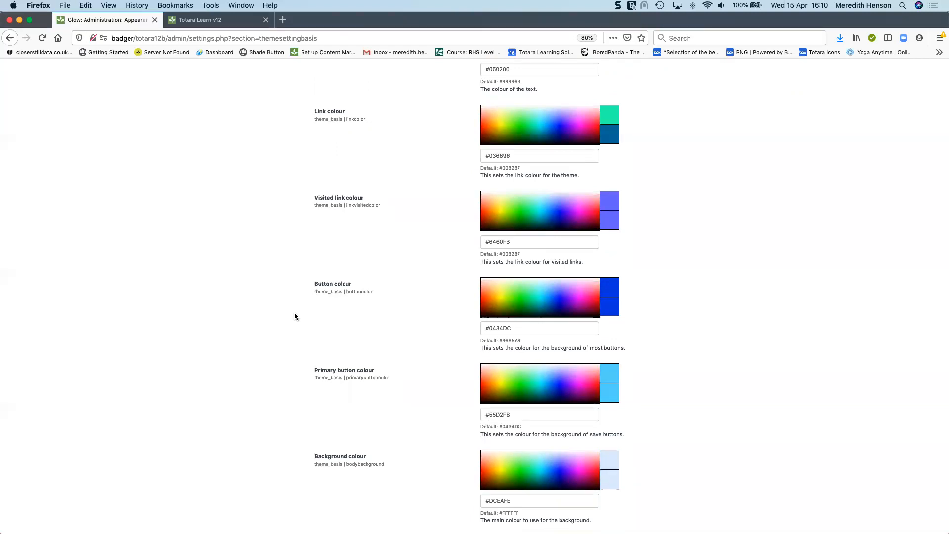
pyautogui.scroll(-10, 294, 313)
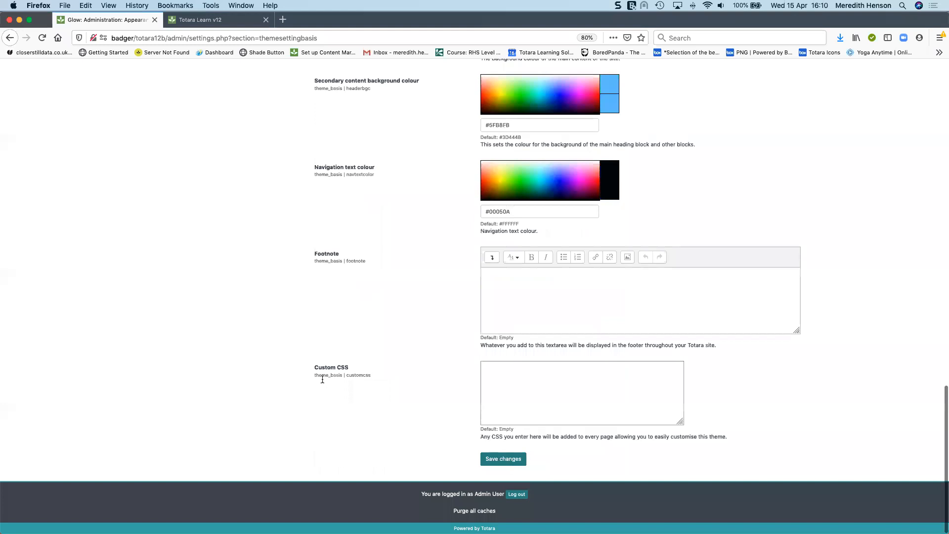
pyautogui.scroll(3, 322, 380)
pyautogui.scroll(5, 321, 378)
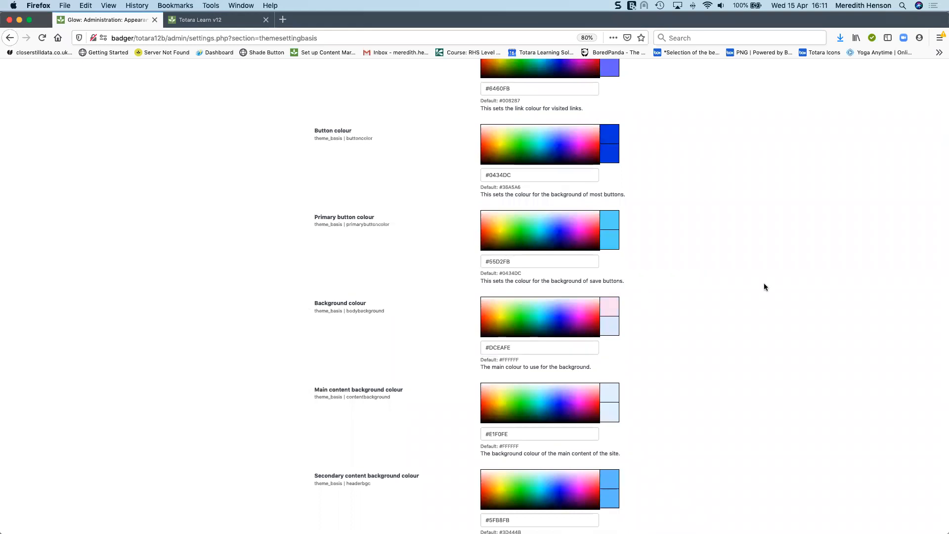
pyautogui.scroll(-1, 762, 307)
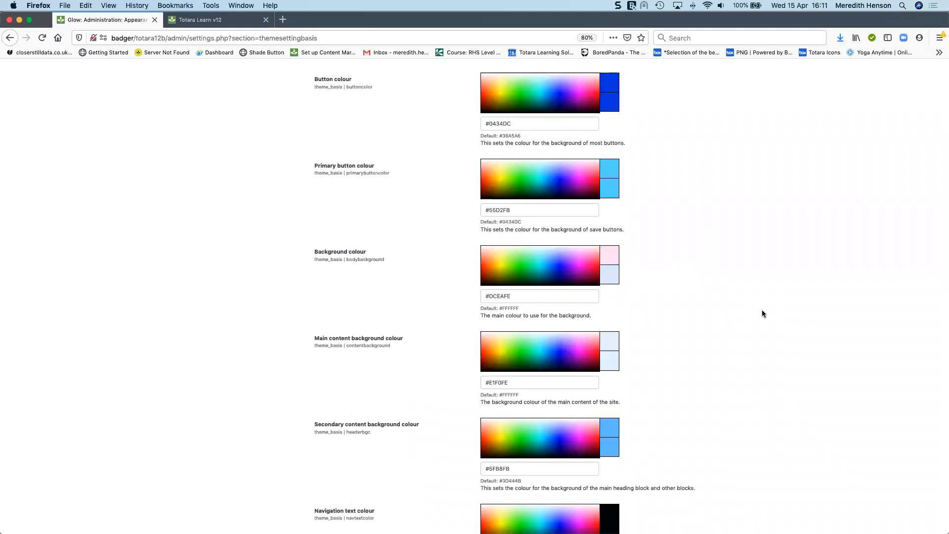
pyautogui.scroll(-2, 761, 314)
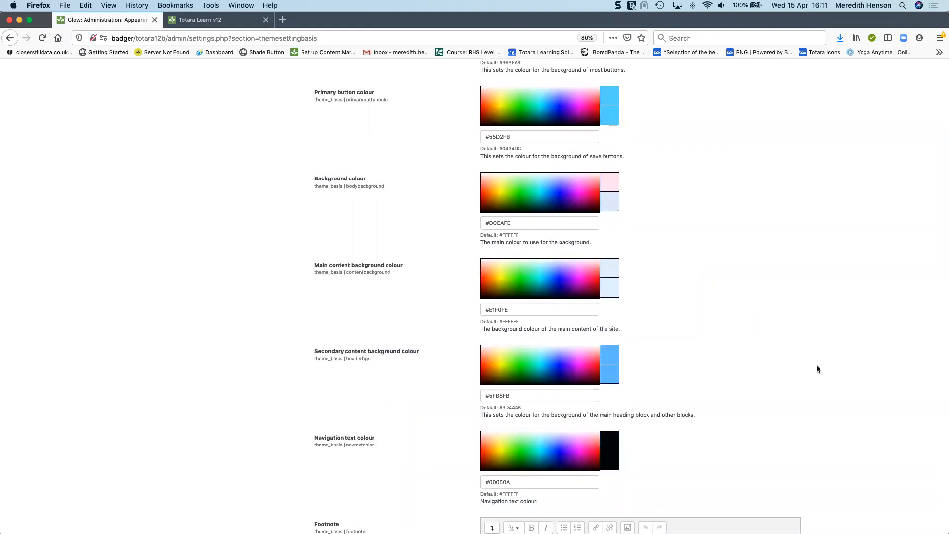
pyautogui.scroll(-2, 817, 369)
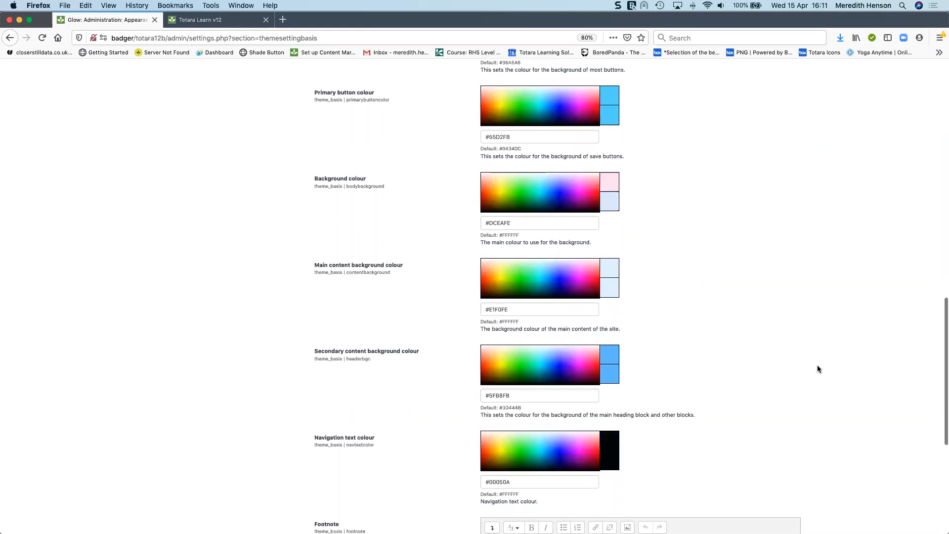
pyautogui.scroll(-5, 819, 369)
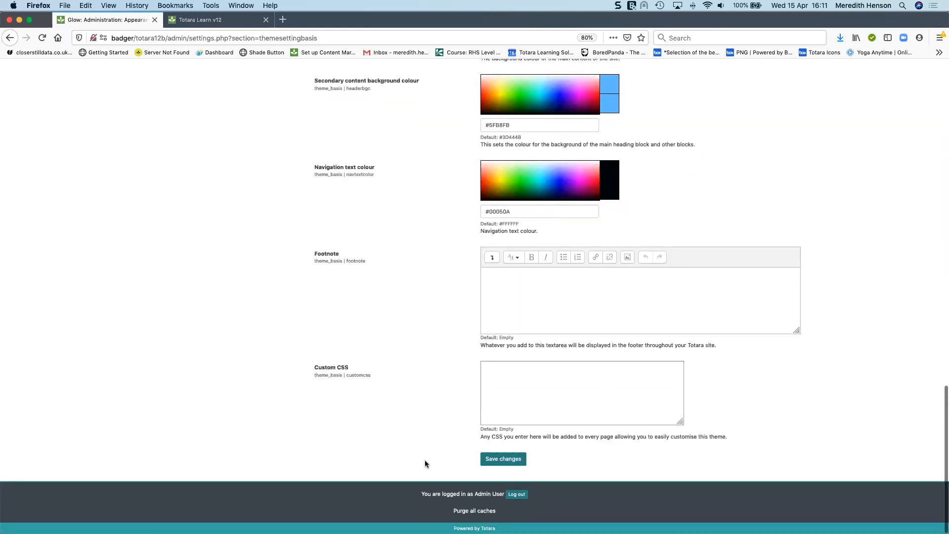
pyautogui.scroll(5, 444, 434)
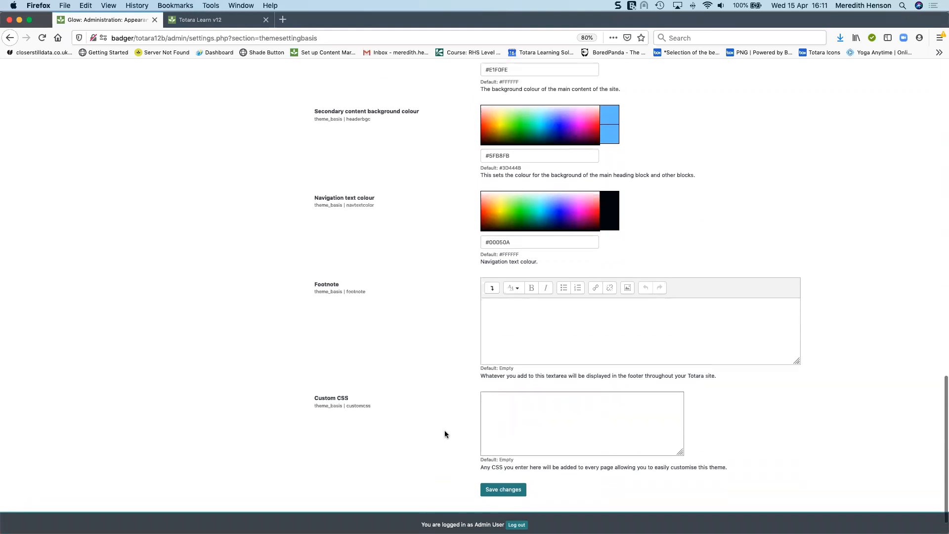
pyautogui.scroll(10, 445, 434)
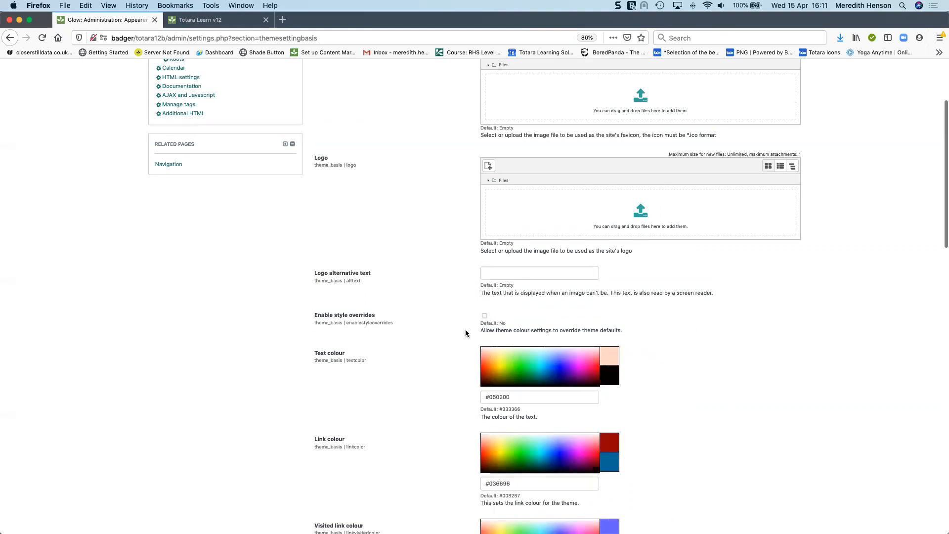
# Enable style overrides for the Basis theme and save the changes.
pyautogui.scroll(-15, 453, 358)
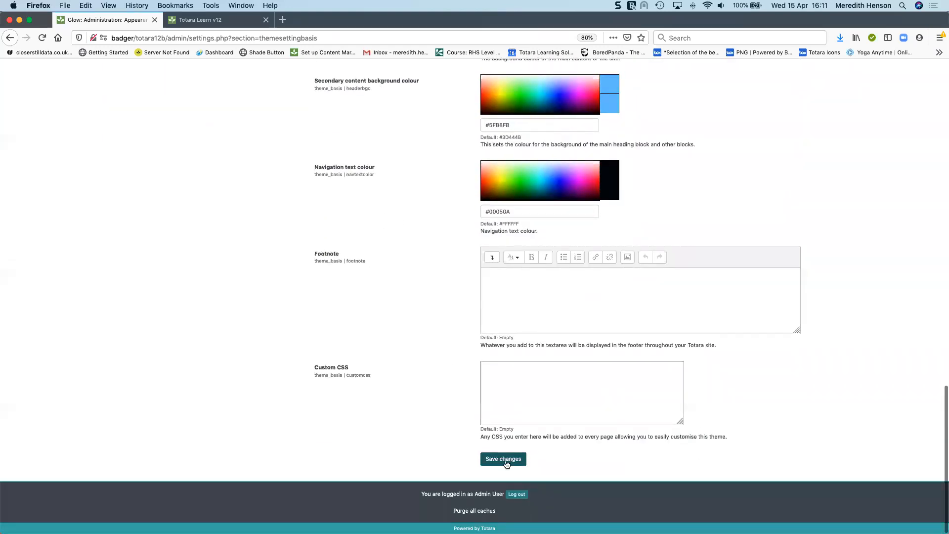
pyautogui.click(506, 460)
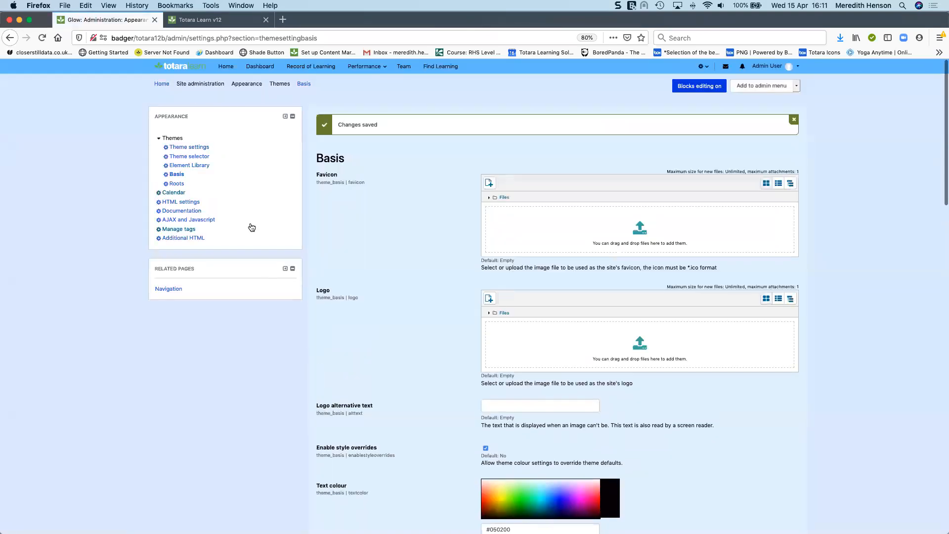
# Check the overridden colours on the site's home page and in the Find Learning catalogue.
pyautogui.click(225, 73)
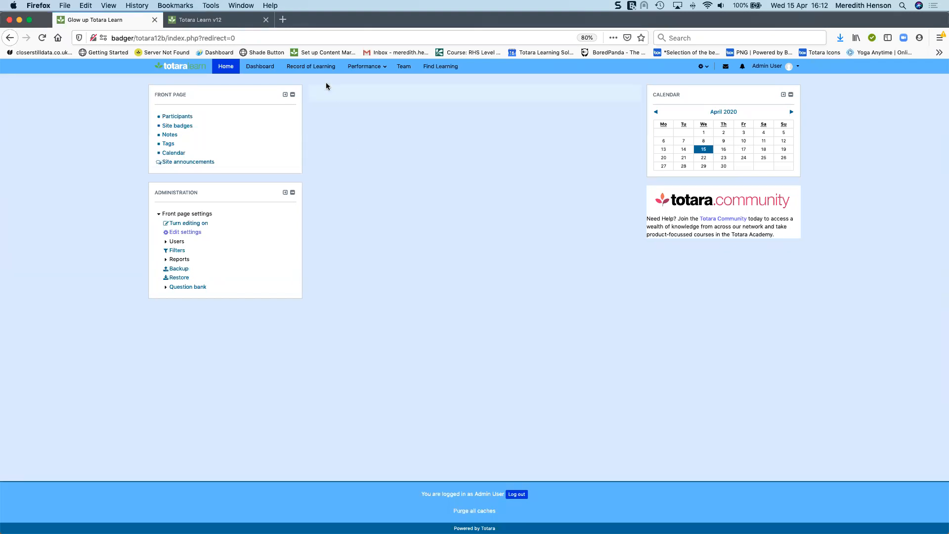
pyautogui.click(431, 69)
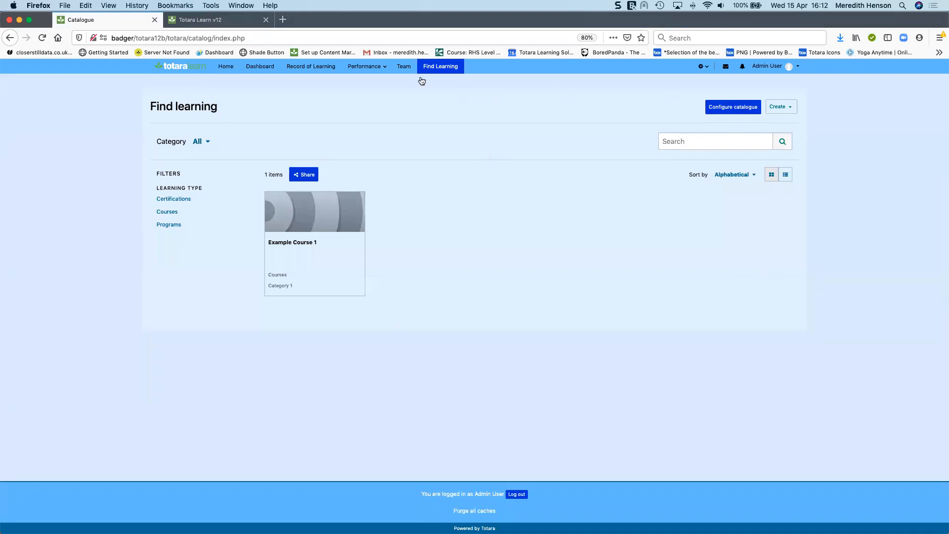
pyautogui.click(438, 66)
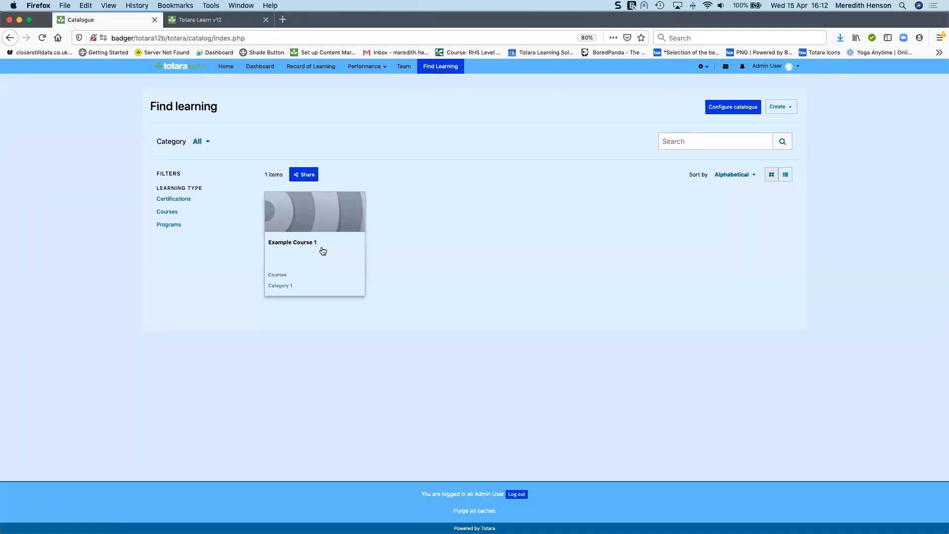
# Open Example Course 1 from the catalogue and turn editing on.
pyautogui.click(322, 250)
pyautogui.click(773, 361)
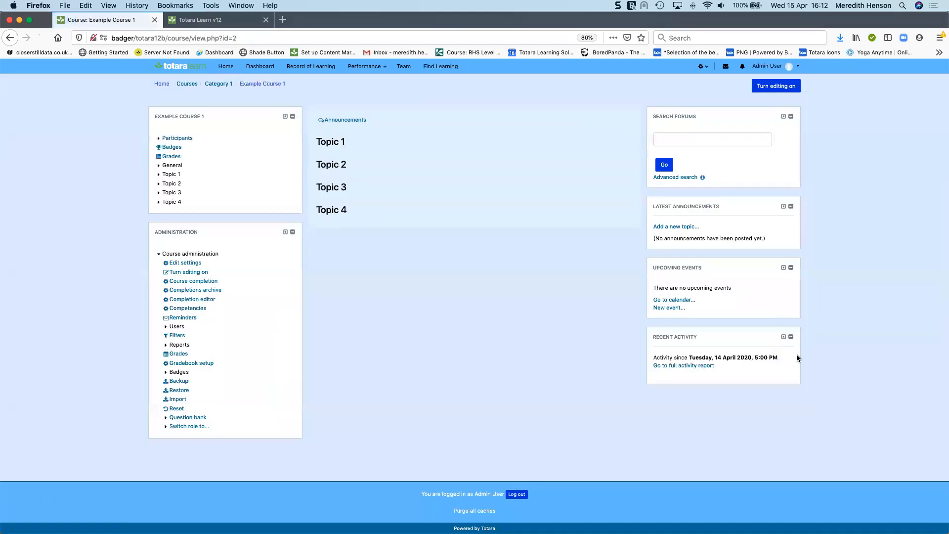
pyautogui.click(776, 86)
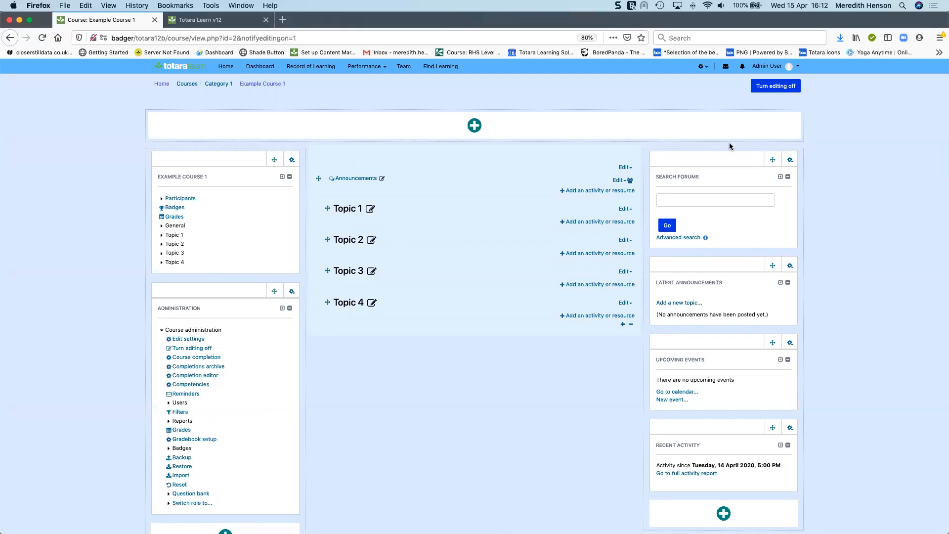
# Return to the Basis theme's settings in the site's appearance configuration.
pyautogui.click(692, 72)
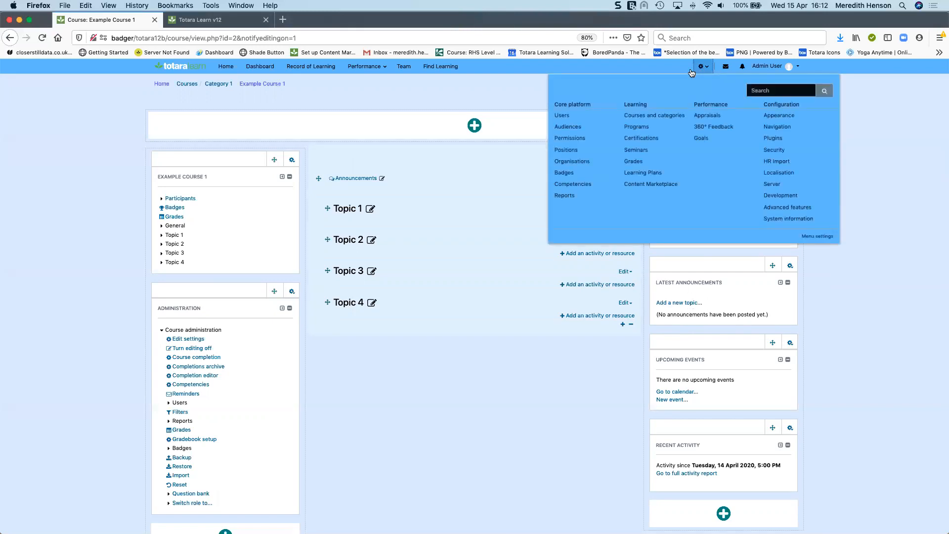
pyautogui.click(779, 116)
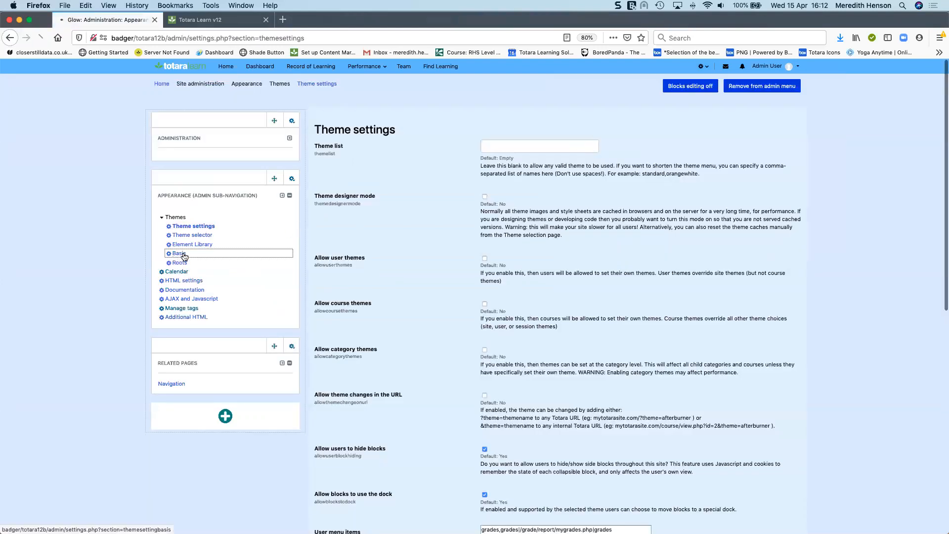
pyautogui.click(179, 253)
pyautogui.scroll(-1, 374, 242)
pyautogui.scroll(-1, 375, 244)
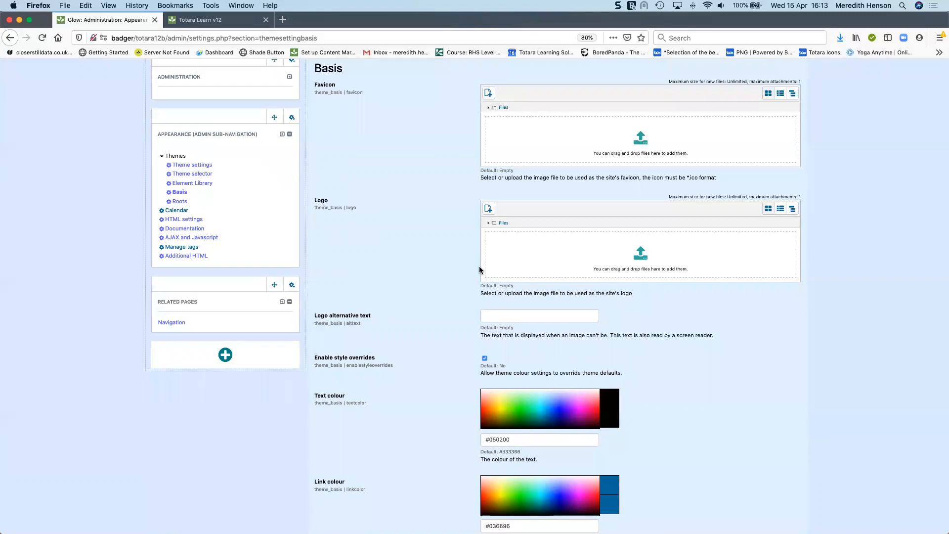
pyautogui.scroll(2, 480, 270)
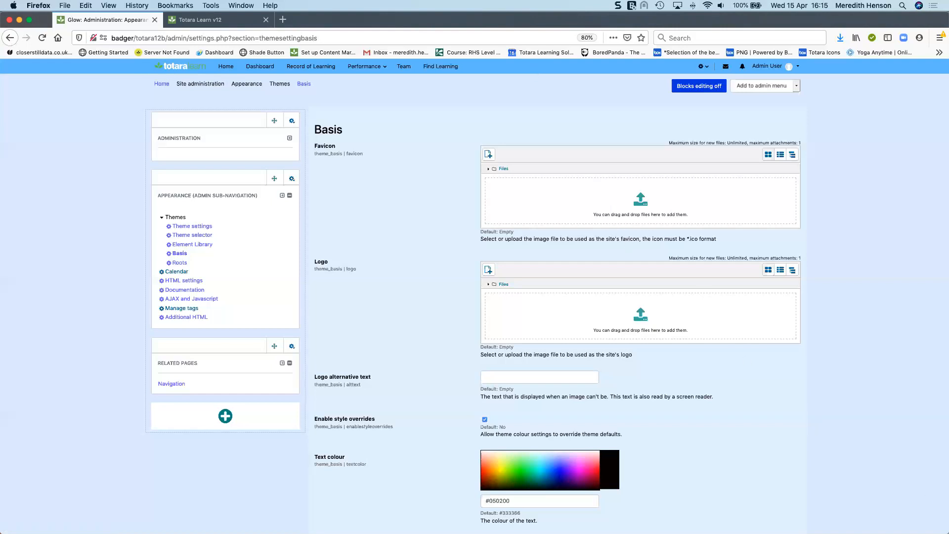
# Set the Basis theme's background colour to #FFFFFF and save the changes.
pyautogui.moveTo(948, 533); pyautogui.dragTo(944, 509)
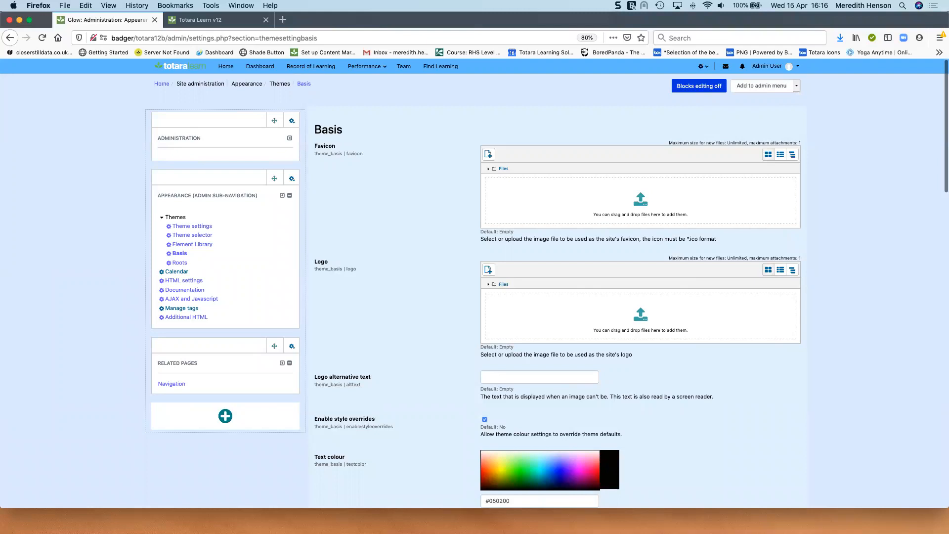
pyautogui.scroll(-10, 606, 312)
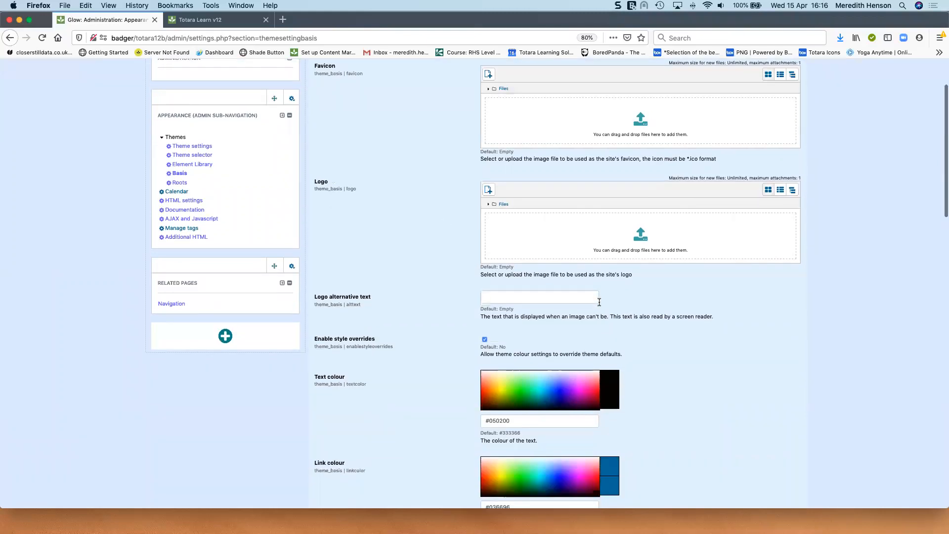
pyautogui.scroll(-9, 605, 312)
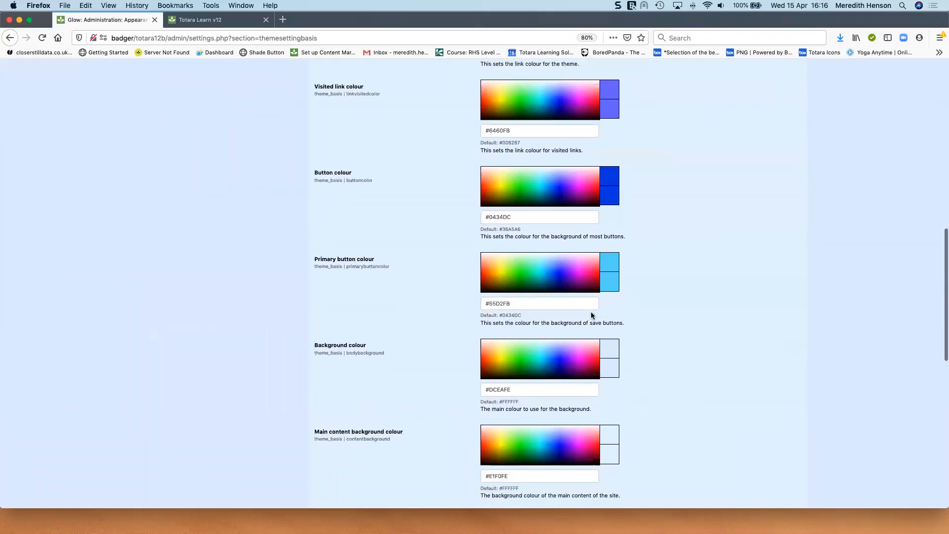
pyautogui.moveTo(518, 389); pyautogui.dragTo(489, 390)
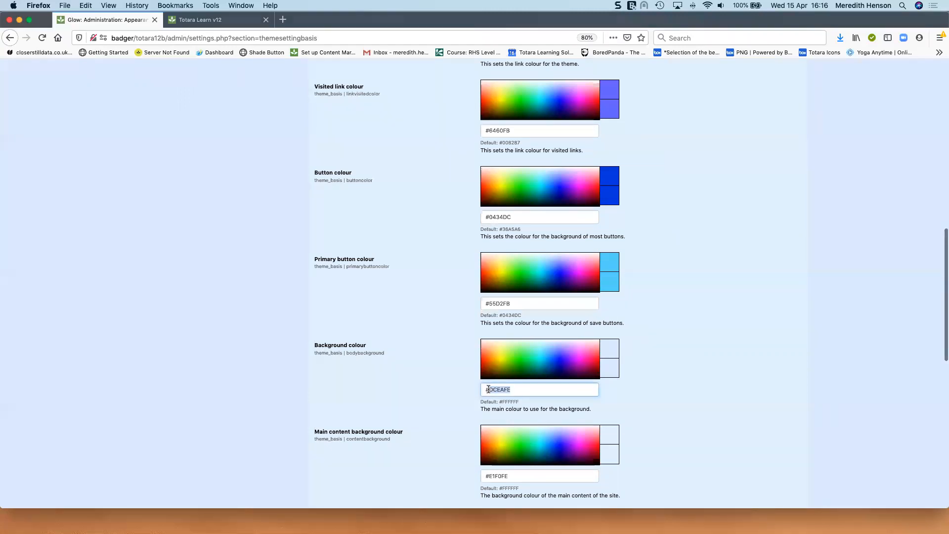
pyautogui.write('FFFFFF')
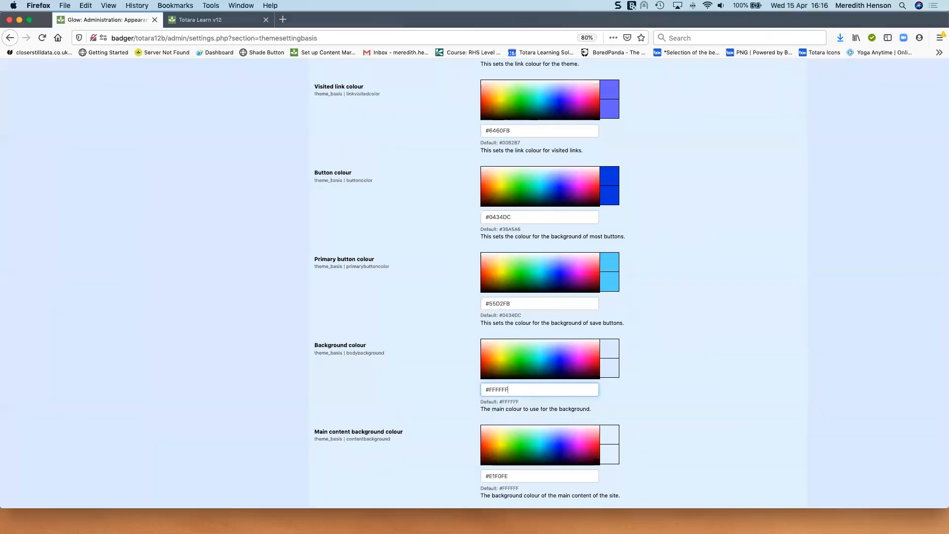
pyautogui.scroll(-15, 492, 431)
pyautogui.click(492, 428)
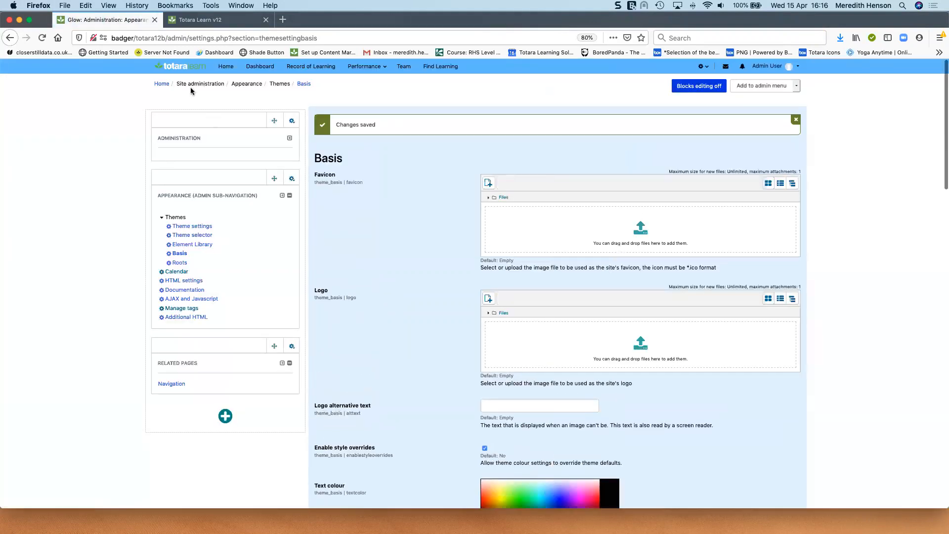
# Check how the home page looks with the white background colour.
pyautogui.click(227, 69)
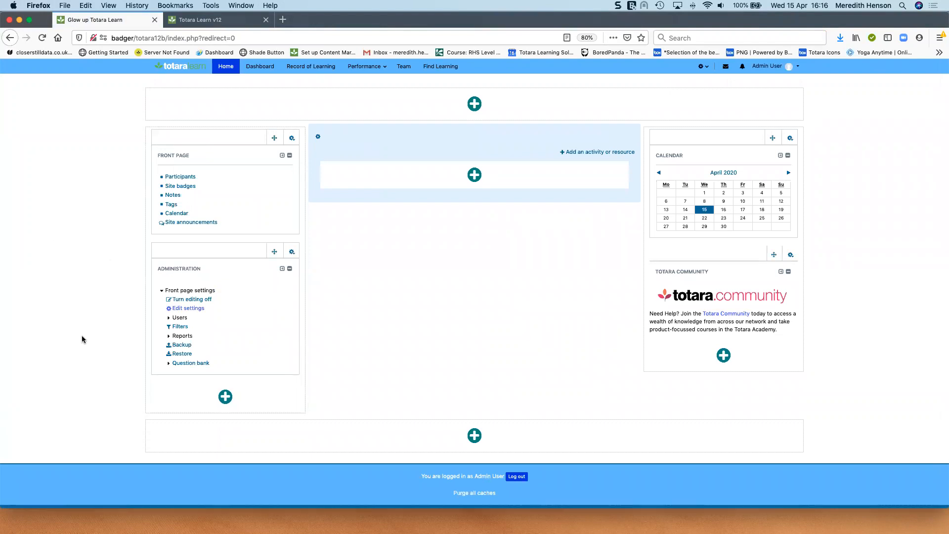
pyautogui.scroll(-1, 150, 227)
pyautogui.scroll(-1, 150, 226)
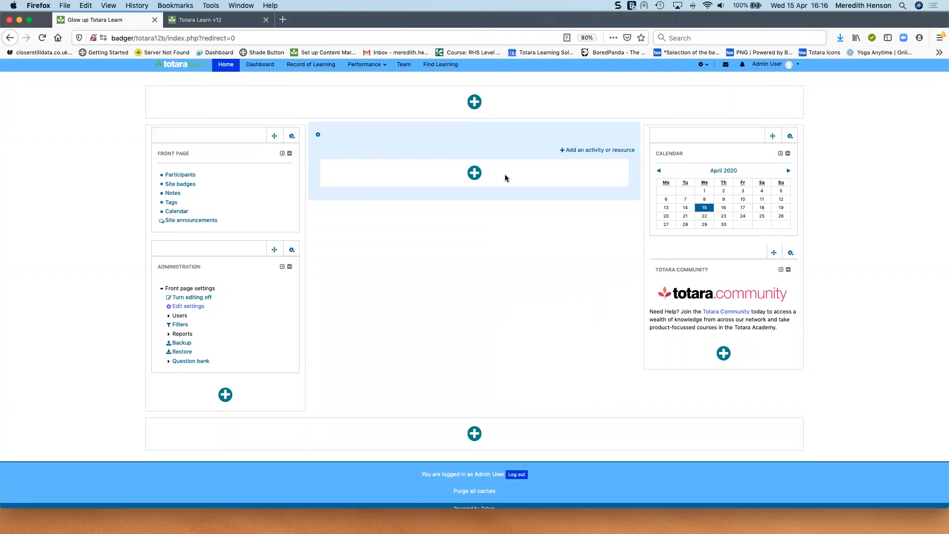
# Open the site's general theme settings and look over the administration menu's configuration options.
pyautogui.click(705, 68)
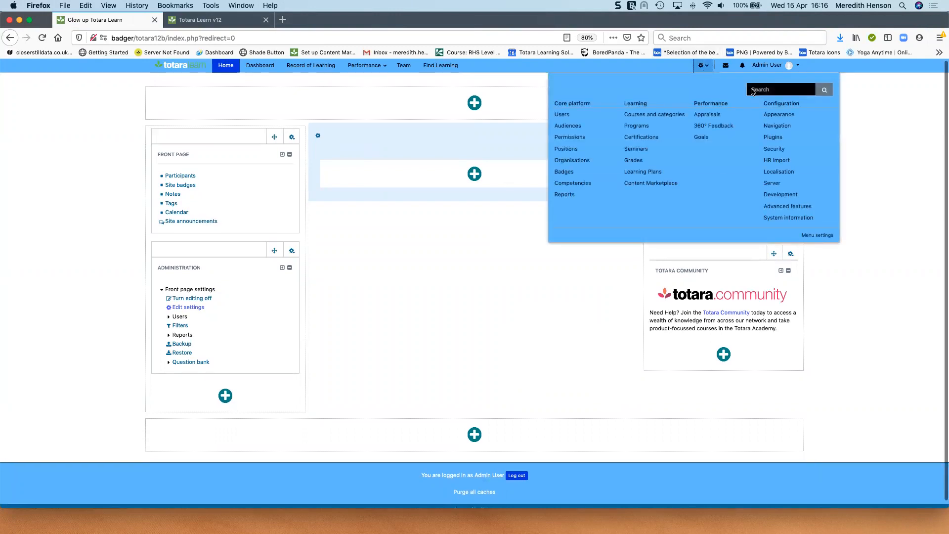
pyautogui.click(779, 115)
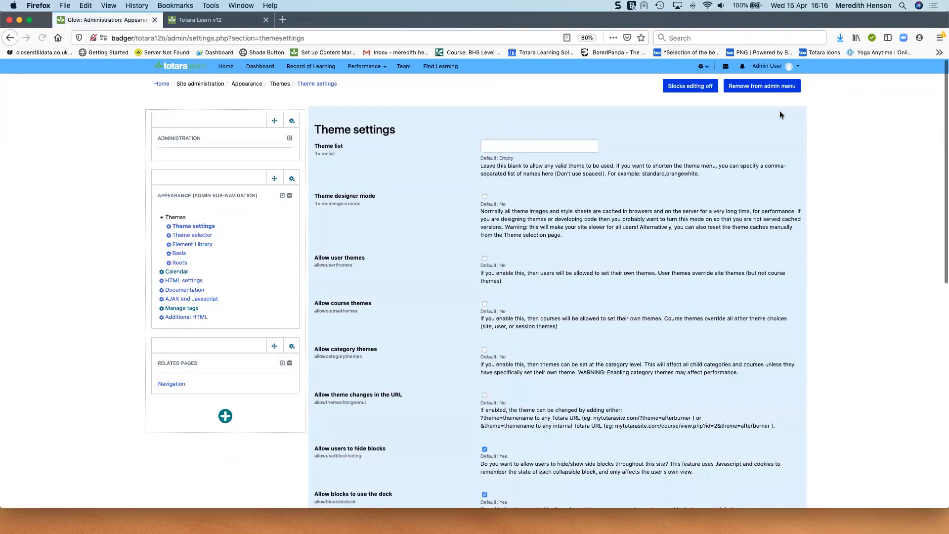
pyautogui.click(705, 66)
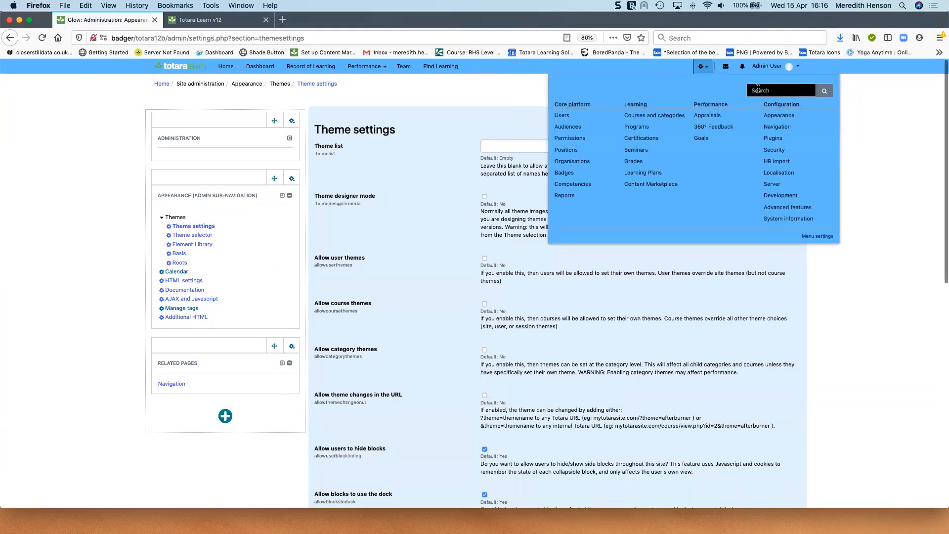
pyautogui.click(861, 344)
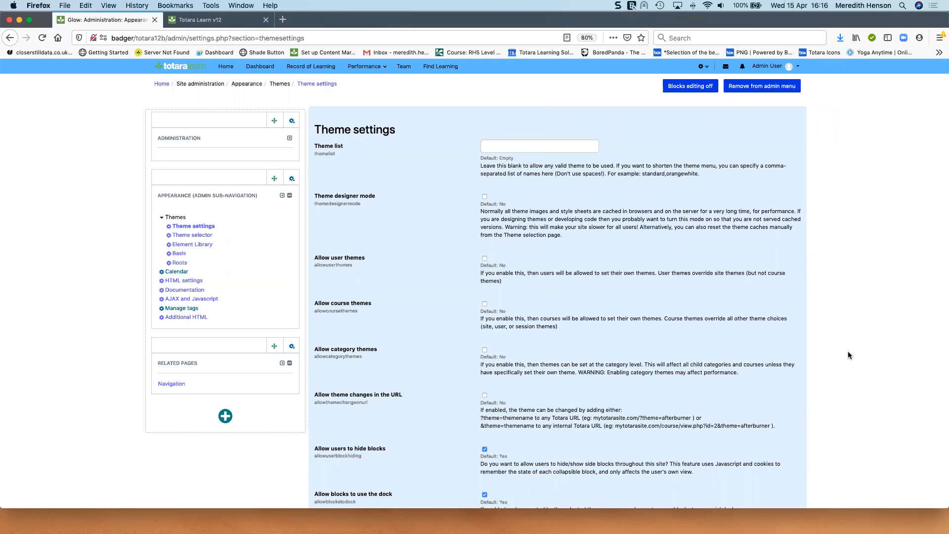
# Try allowing user, course and category themes, and leave for the home page without saving.
pyautogui.click(485, 258)
pyautogui.scroll(-2, 507, 339)
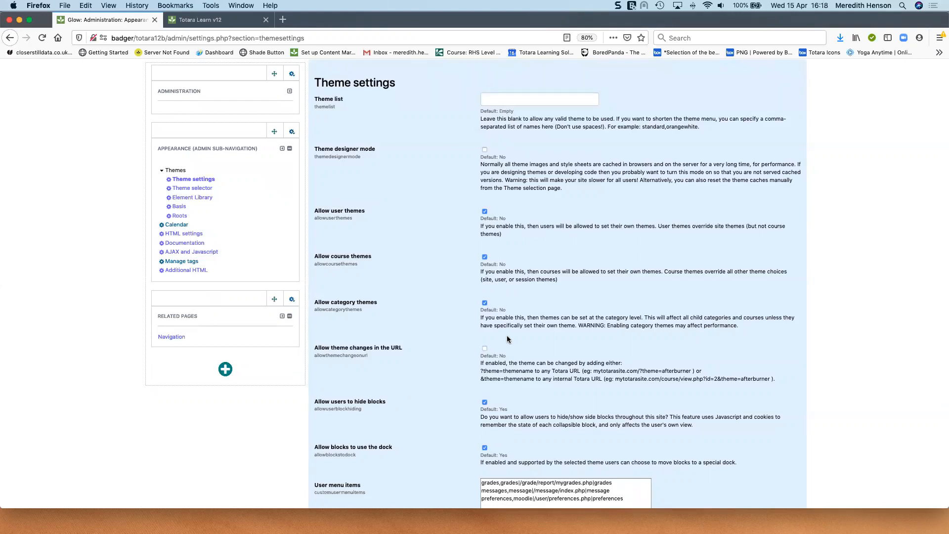
pyautogui.scroll(2, 810, 174)
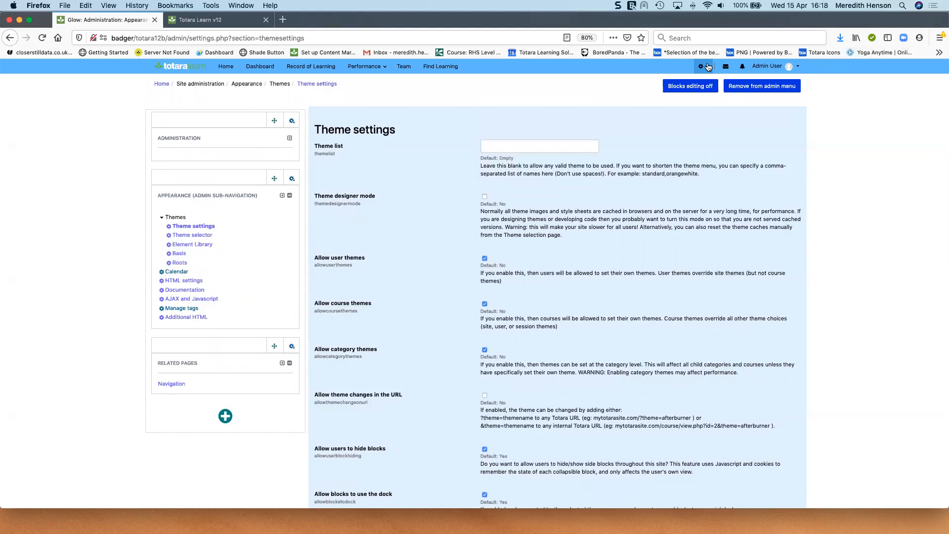
pyautogui.click(163, 84)
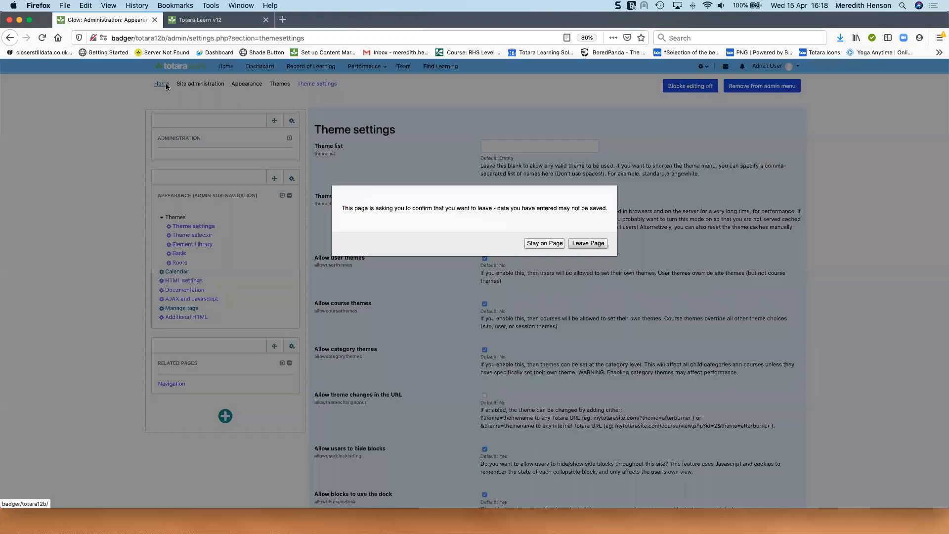
pyautogui.click(594, 243)
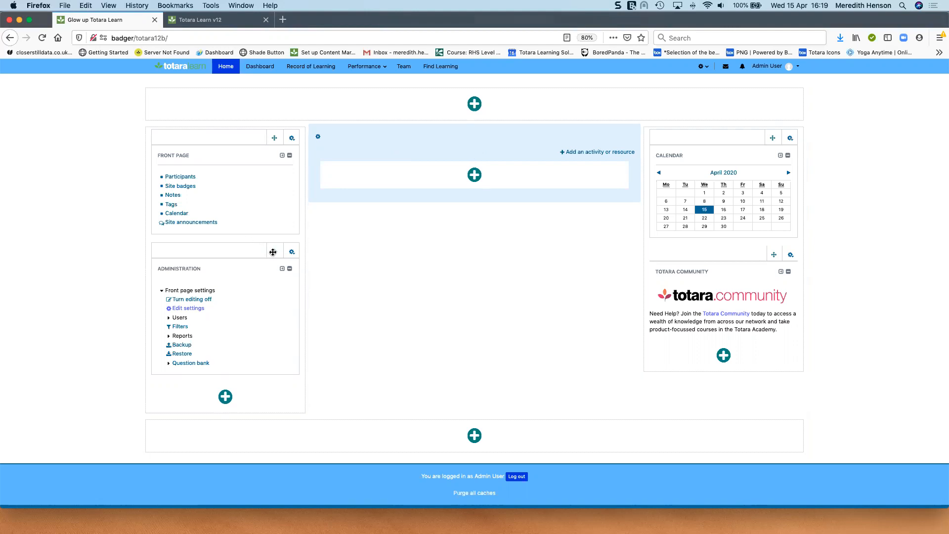
# Move the Calendar block into the full-width region above the content and back above the Totara Community block.
pyautogui.moveTo(775, 137); pyautogui.dragTo(630, 96)
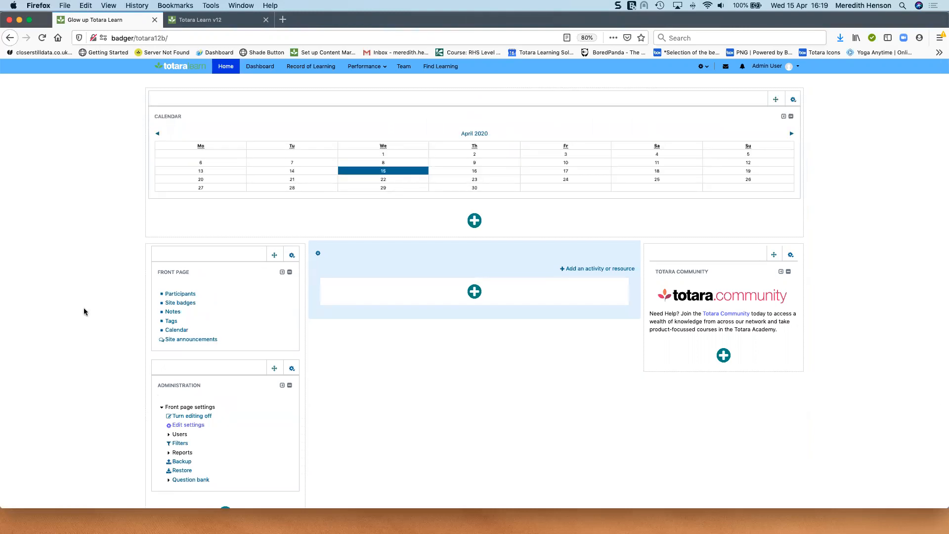
pyautogui.moveTo(776, 100); pyautogui.dragTo(682, 232)
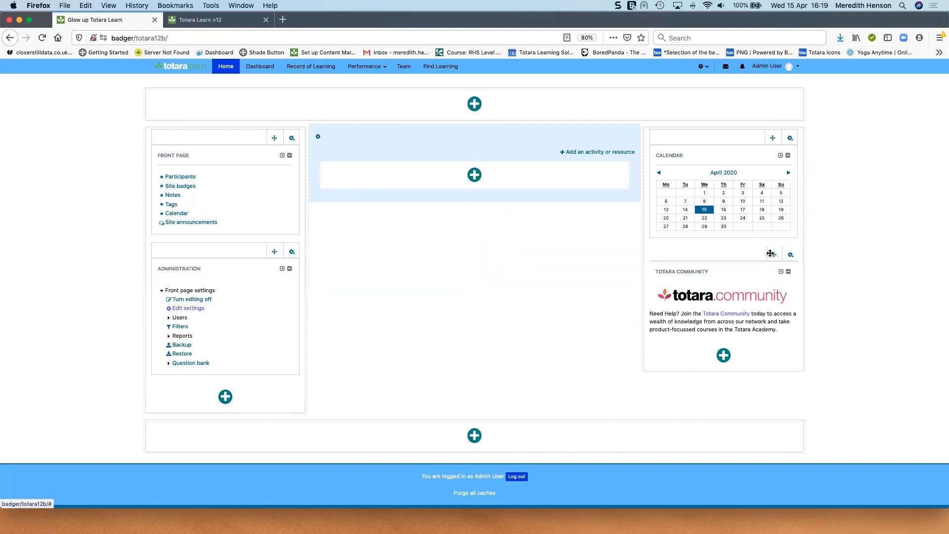
# Open the Calendar block's configuration and enable overriding its default block title.
pyautogui.click(791, 139)
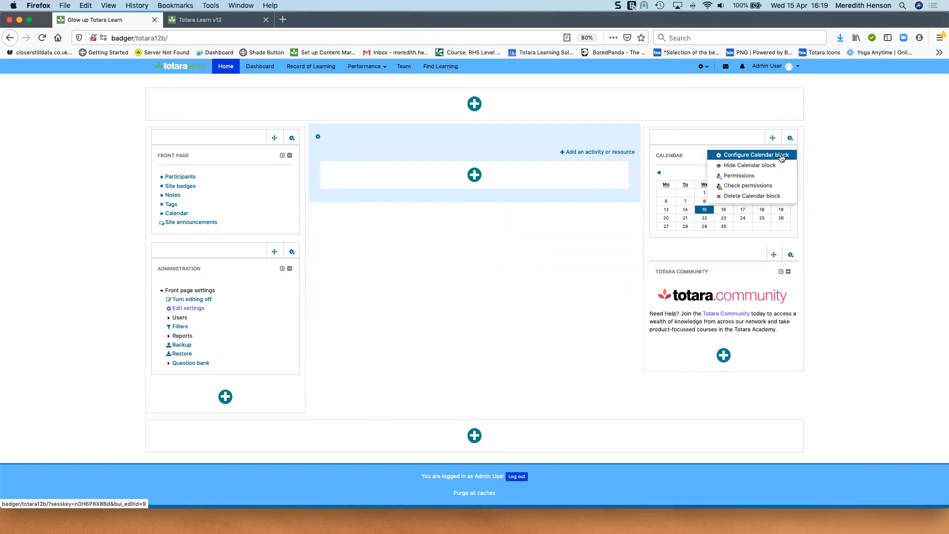
pyautogui.click(782, 157)
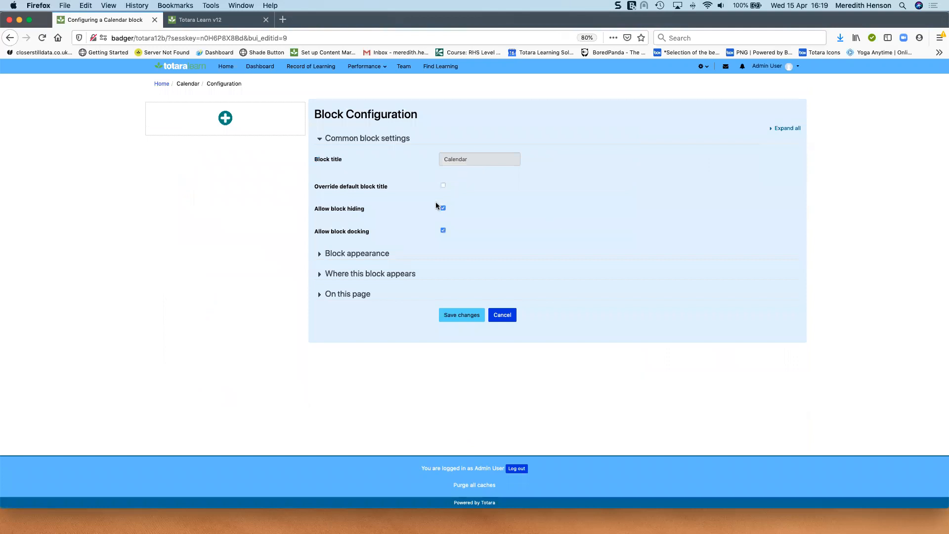
pyautogui.click(443, 185)
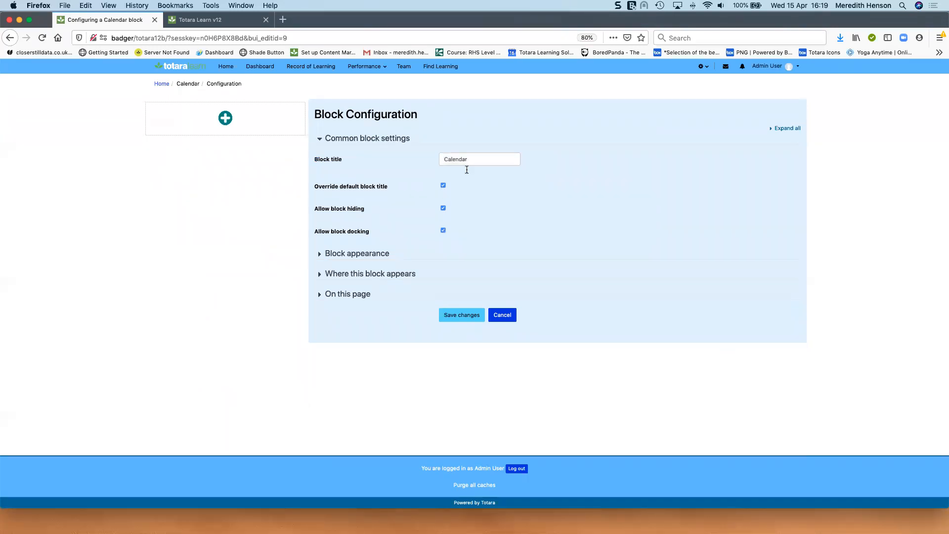
pyautogui.moveTo(483, 158); pyautogui.dragTo(353, 151)
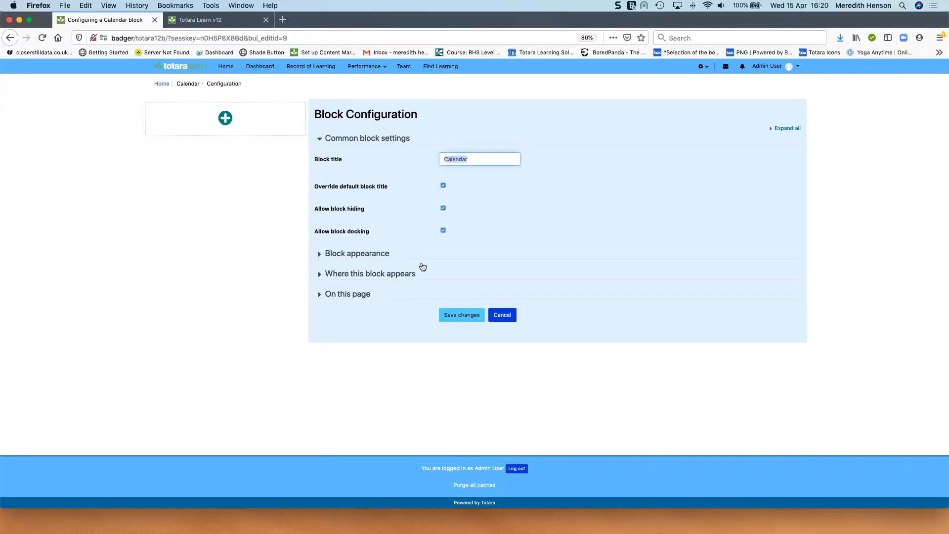
# Turn off the Calendar block's header and border display and save the block configuration.
pyautogui.click(382, 254)
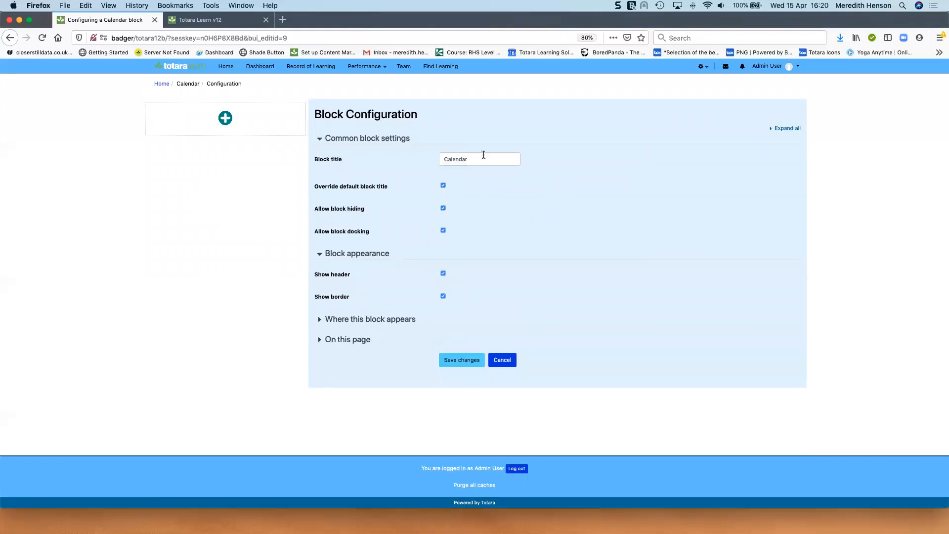
pyautogui.click(444, 275)
pyautogui.click(462, 360)
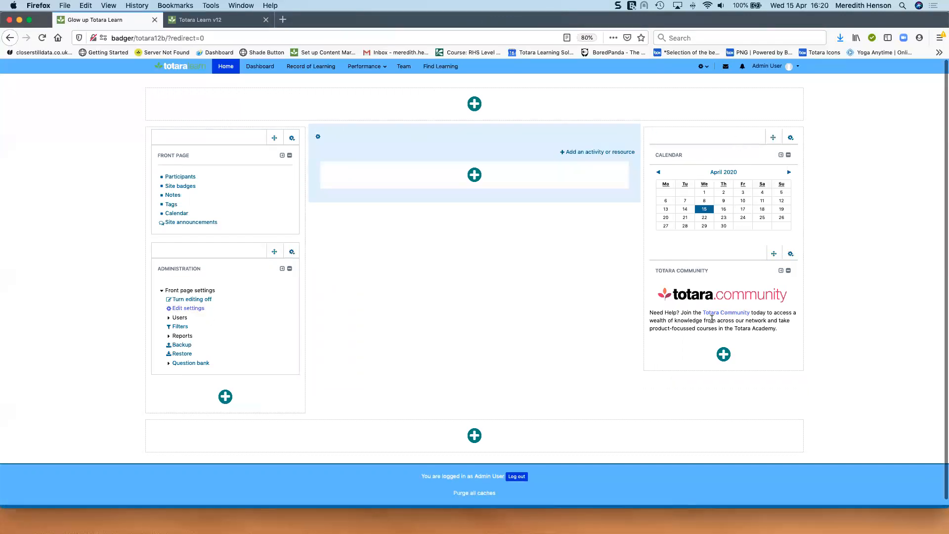
# Preview the home page with editing off, turn editing back on, and add an HTML block below the Totara Community block.
pyautogui.click(193, 299)
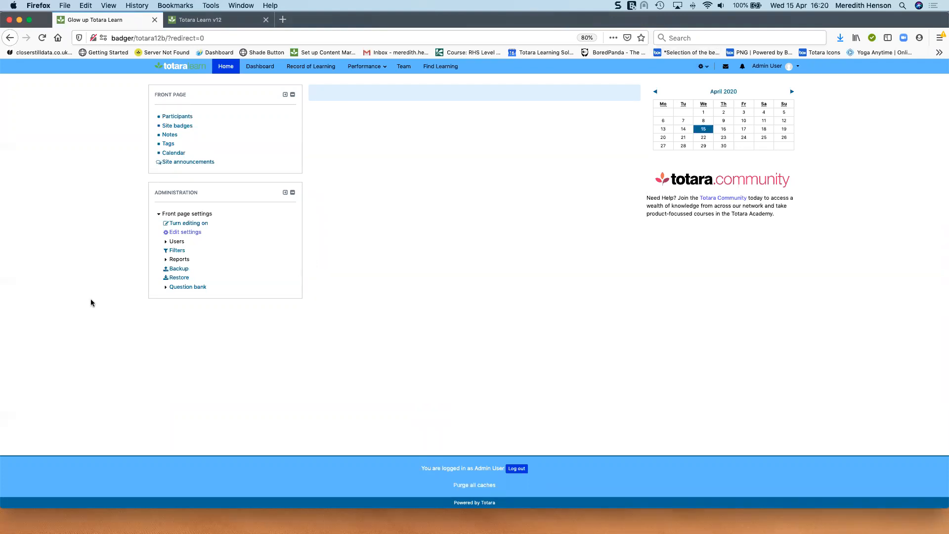
pyautogui.click(179, 223)
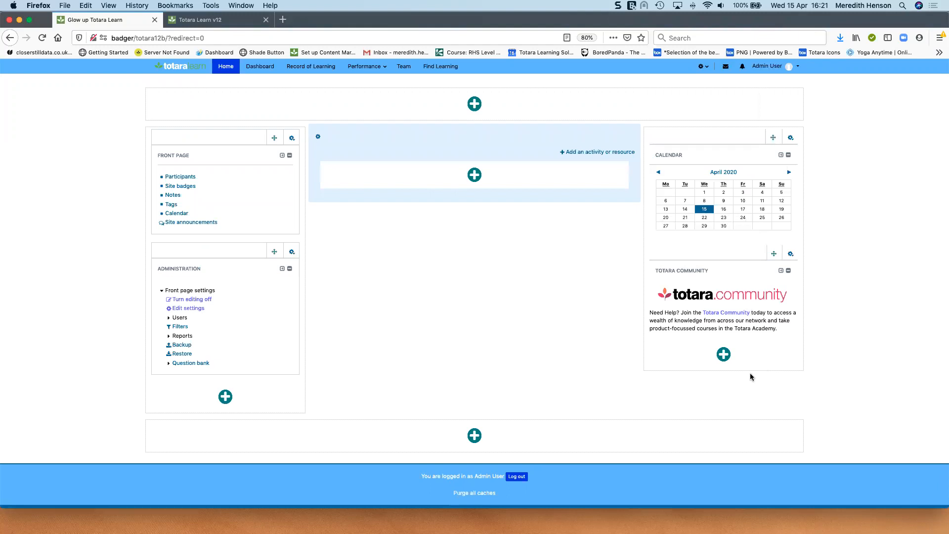
pyautogui.click(725, 355)
pyautogui.write('htm')
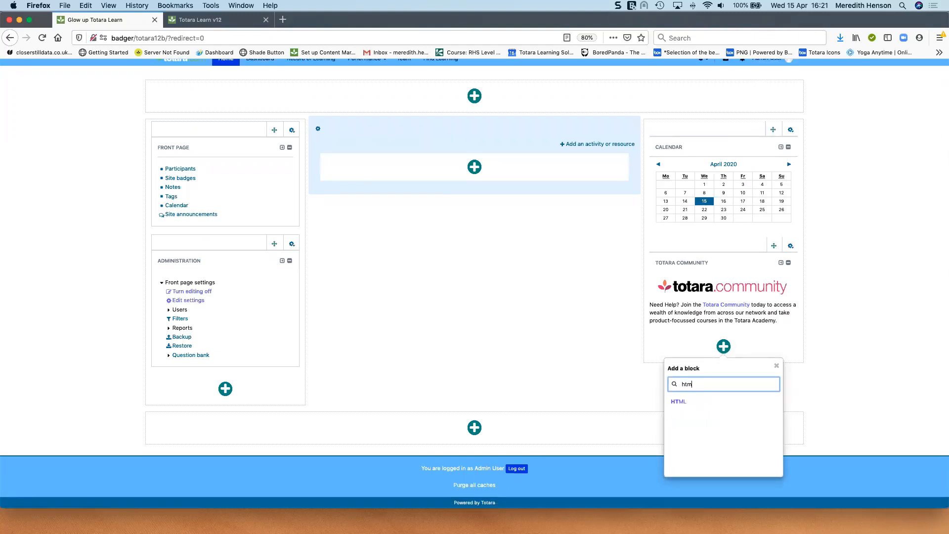
pyautogui.write('l')
pyautogui.click(691, 403)
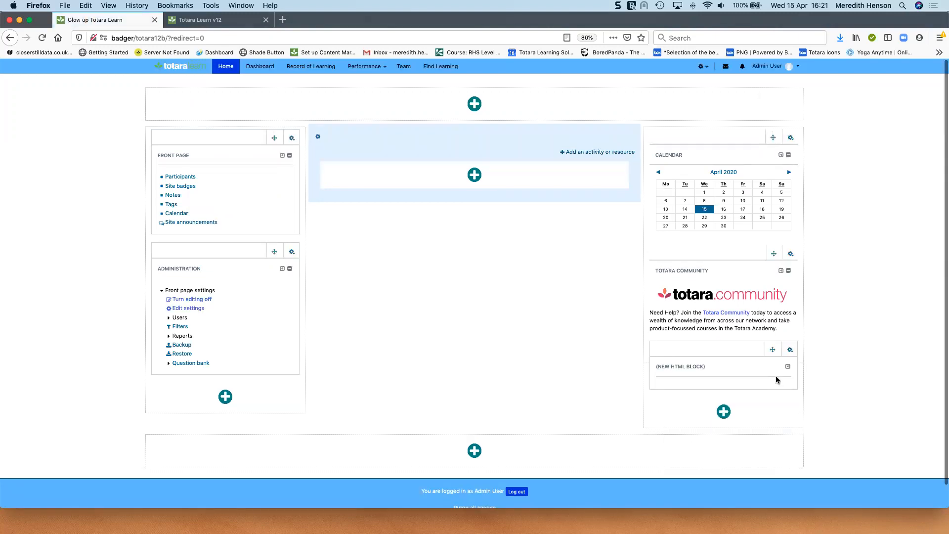
# Configure the new HTML block and insert the uploaded image pexels-photo-534229.jpeg into its content, marking a description as not necessary.
pyautogui.click(791, 350)
pyautogui.click(755, 367)
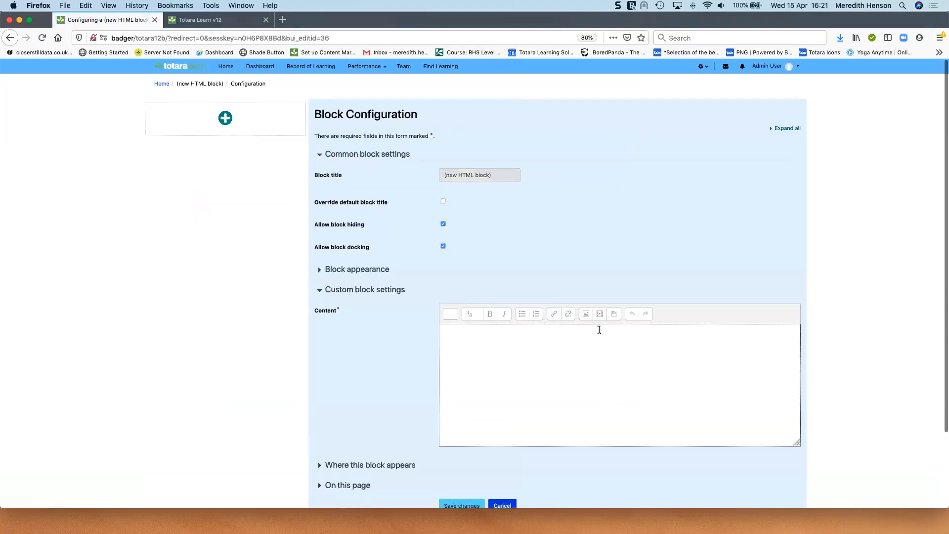
pyautogui.click(586, 314)
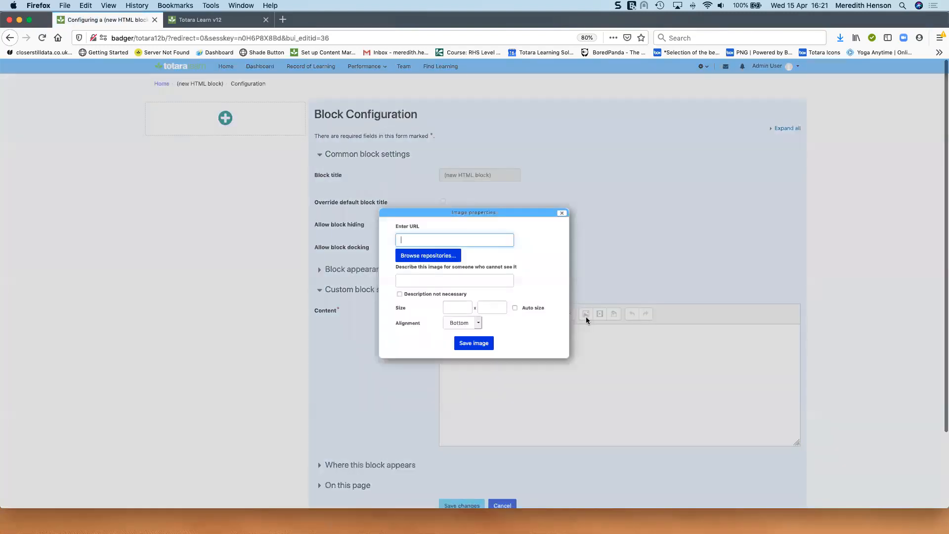
pyautogui.click(450, 257)
pyautogui.click(486, 234)
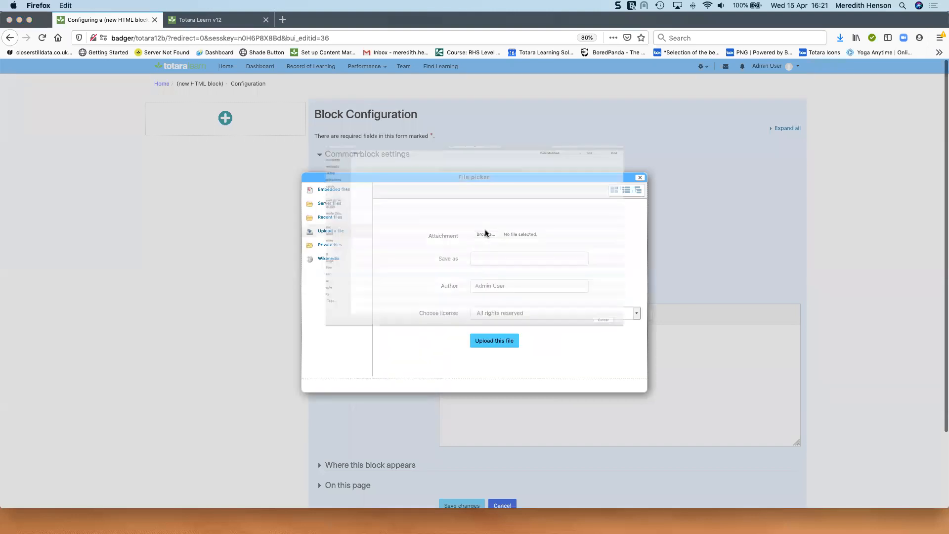
pyautogui.scroll(-1, 309, 296)
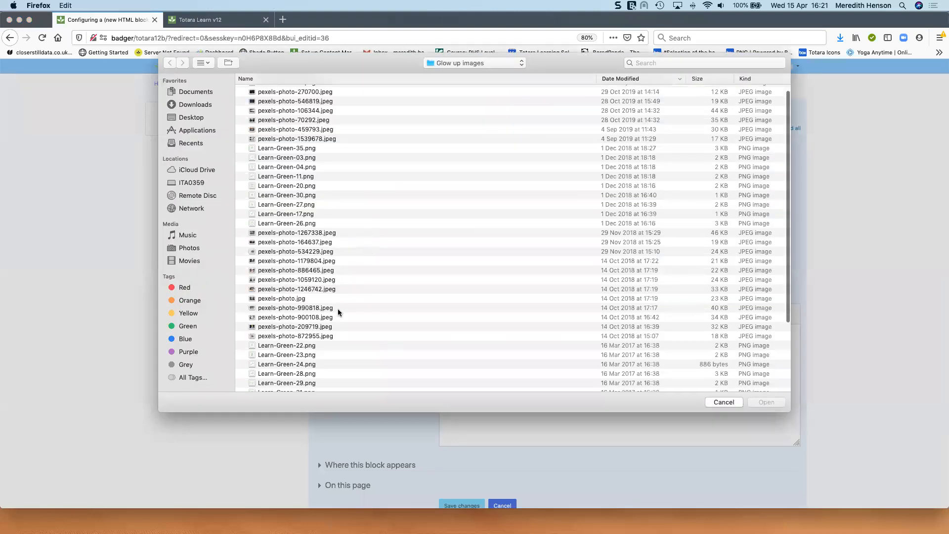
pyautogui.click(268, 248)
pyautogui.press('Return')
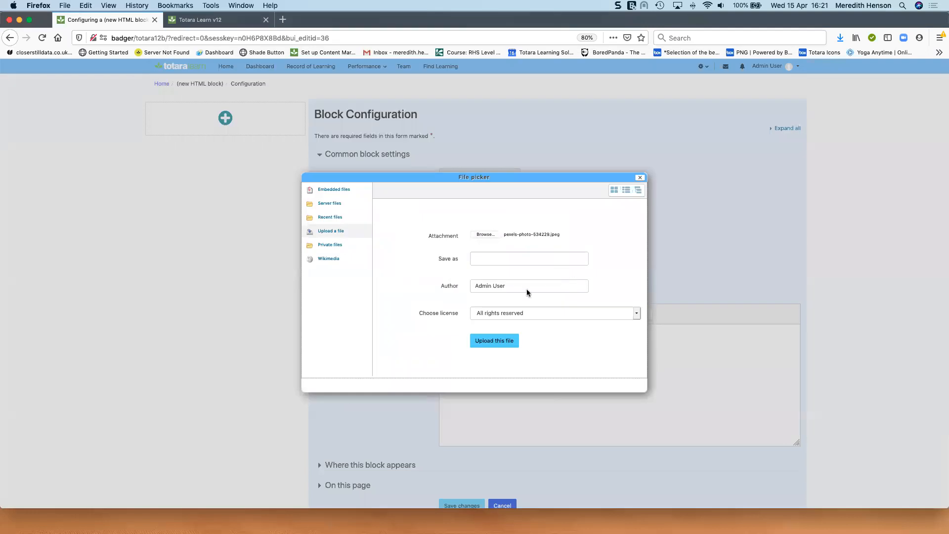
pyautogui.click(493, 343)
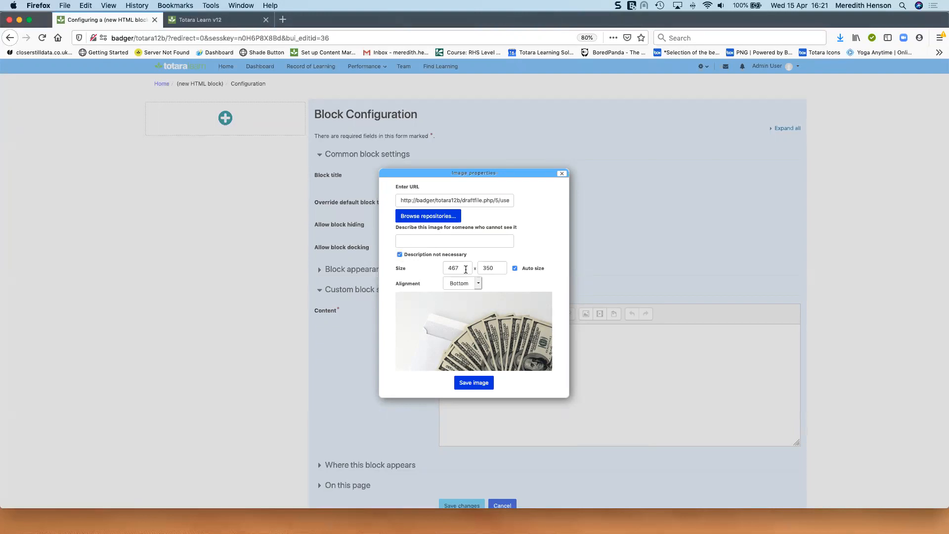
pyautogui.click(474, 383)
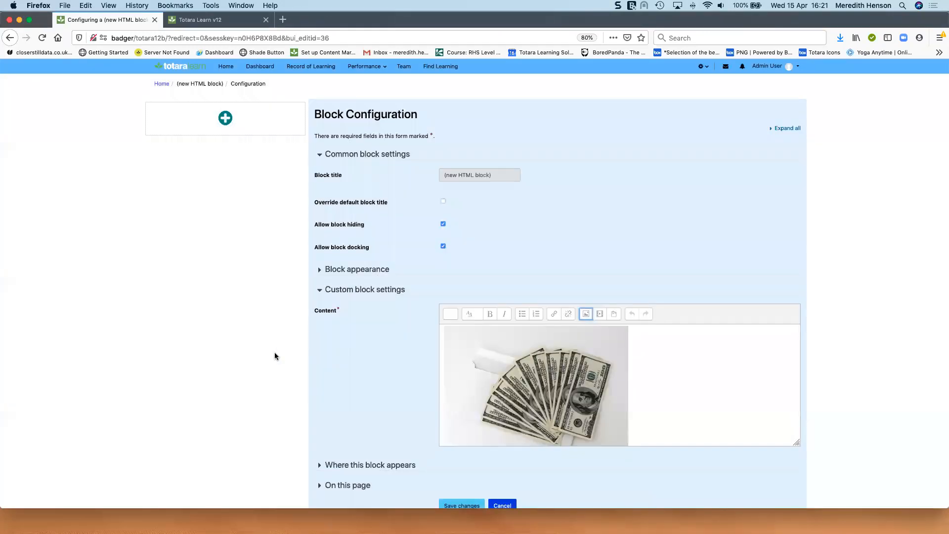
# Turn off the HTML block's header display and save the block configuration.
pyautogui.scroll(-2, 286, 346)
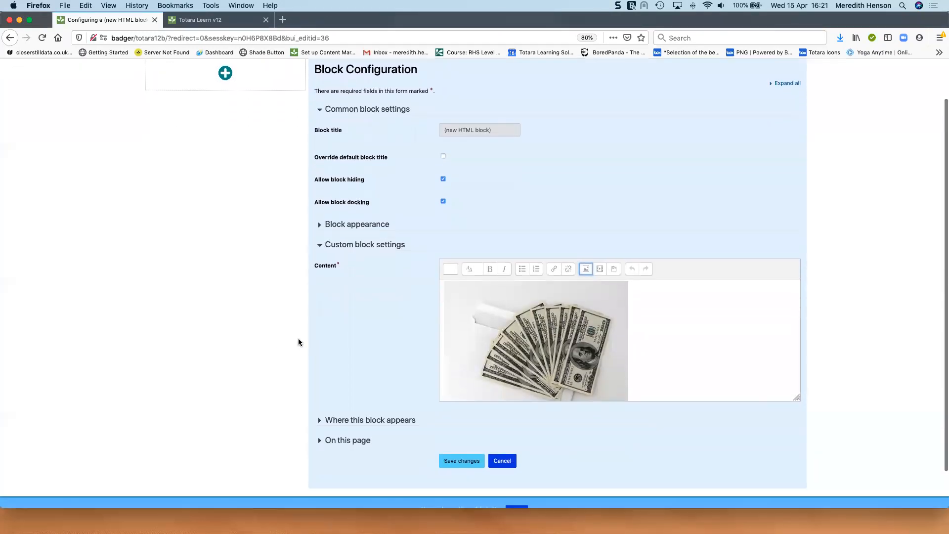
pyautogui.click(376, 225)
pyautogui.click(443, 245)
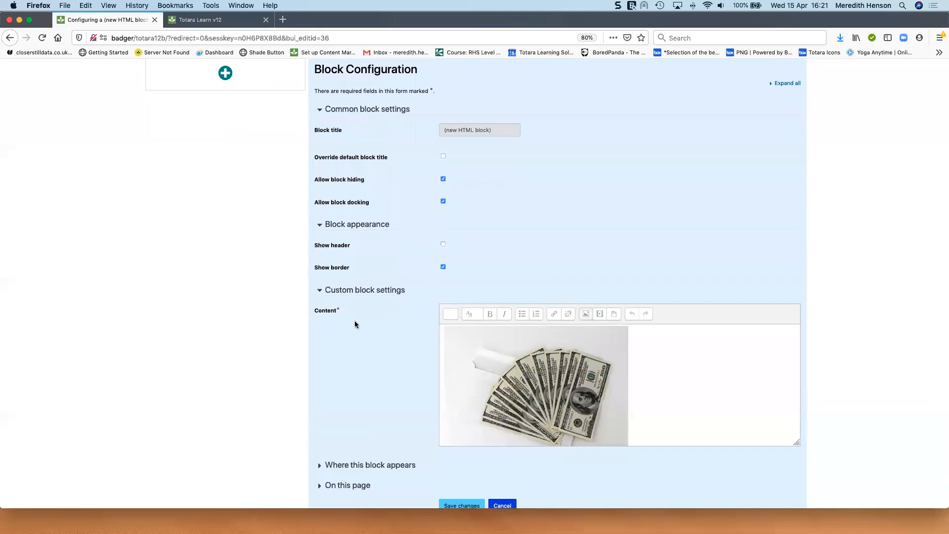
pyautogui.scroll(-3, 355, 325)
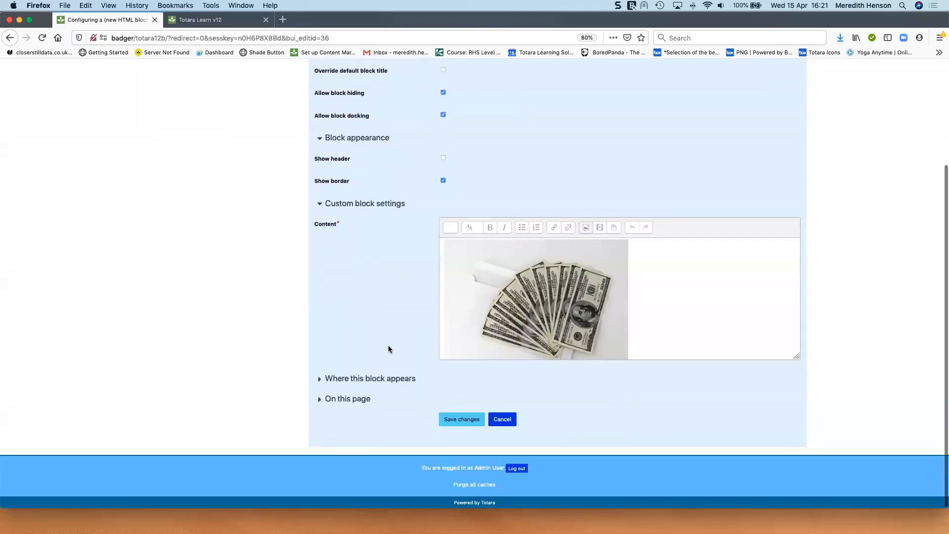
pyautogui.click(468, 417)
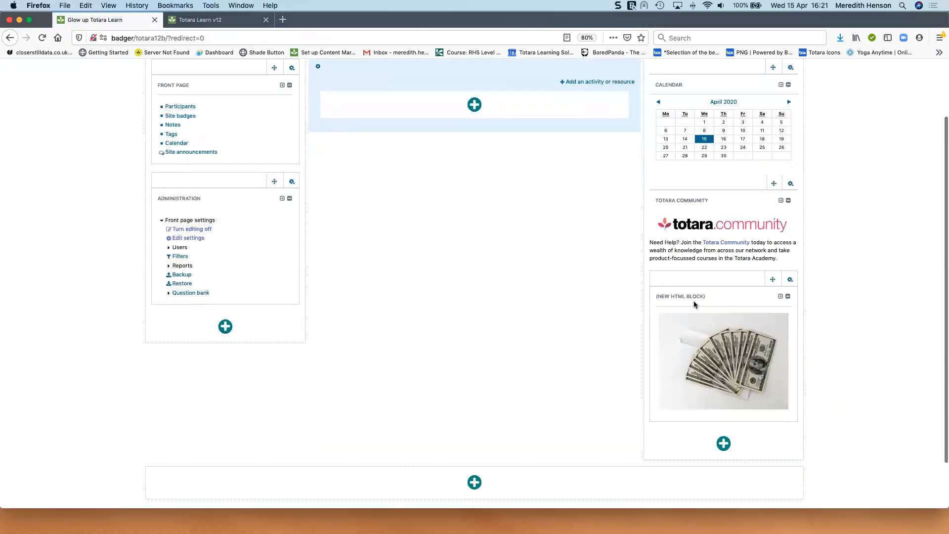
# Override the HTML block's default title with an empty title and save the block configuration.
pyautogui.click(790, 280)
pyautogui.click(786, 297)
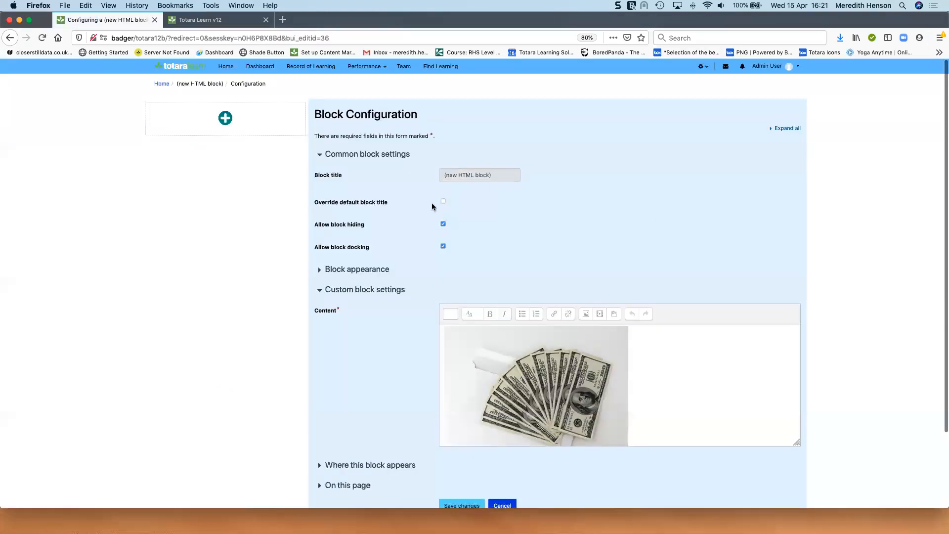
pyautogui.click(443, 201)
pyautogui.click(494, 175)
pyautogui.press('super+a')
pyautogui.press('BackSpace')
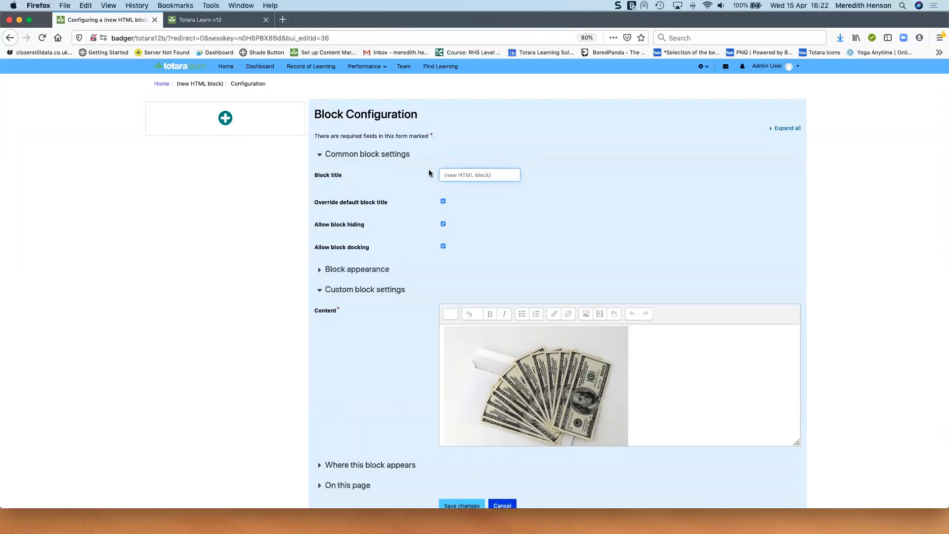
pyautogui.scroll(-3, 430, 270)
pyautogui.click(461, 418)
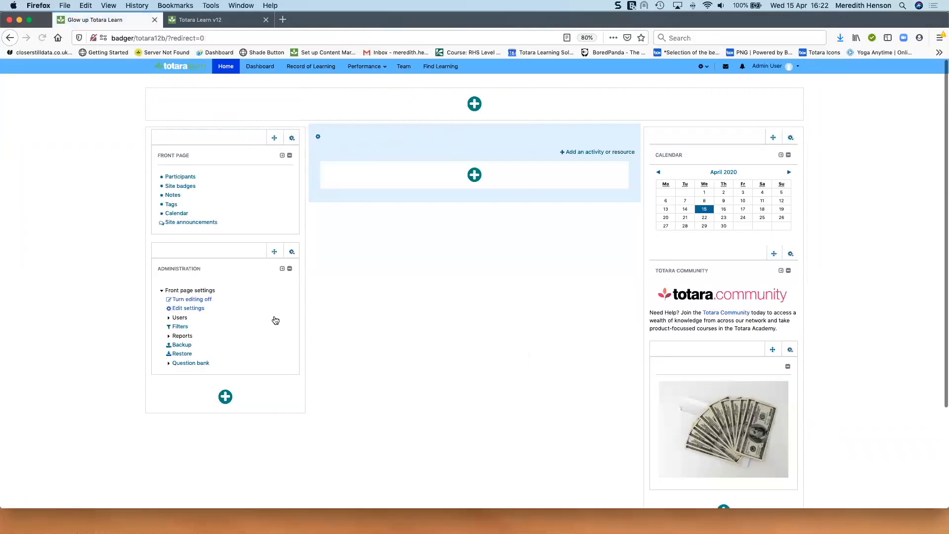
# Move the HTML image block into the full-width region above the content, previewing the page with editing off before and after.
pyautogui.click(200, 300)
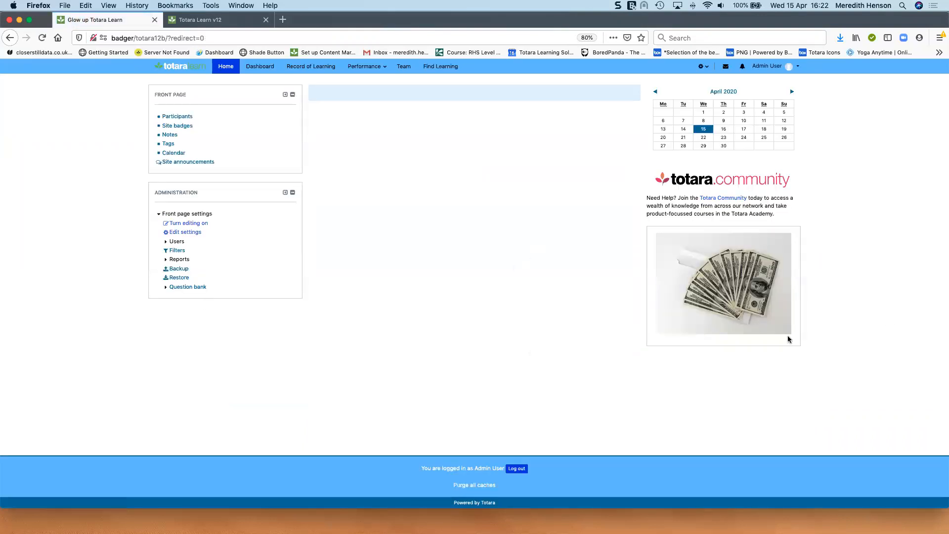
pyautogui.click(195, 224)
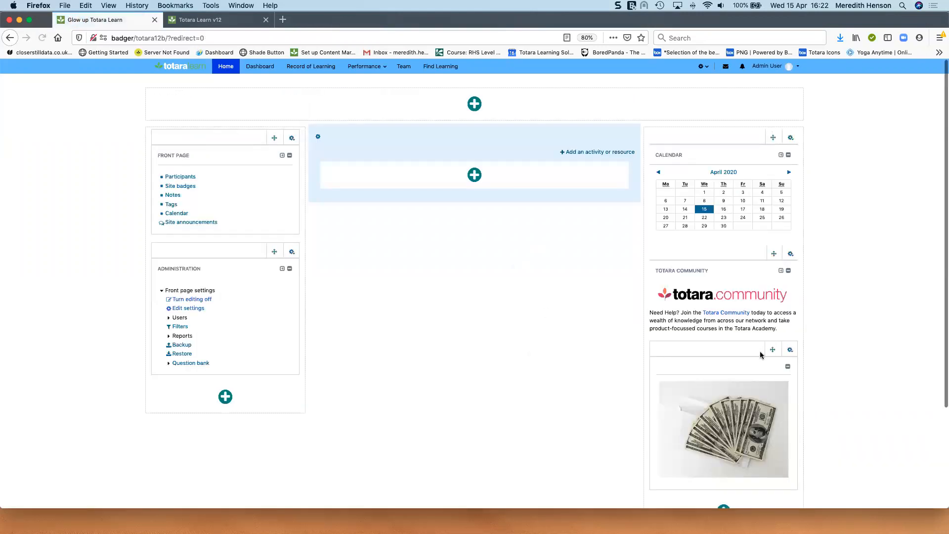
pyautogui.moveTo(773, 350); pyautogui.dragTo(502, 109)
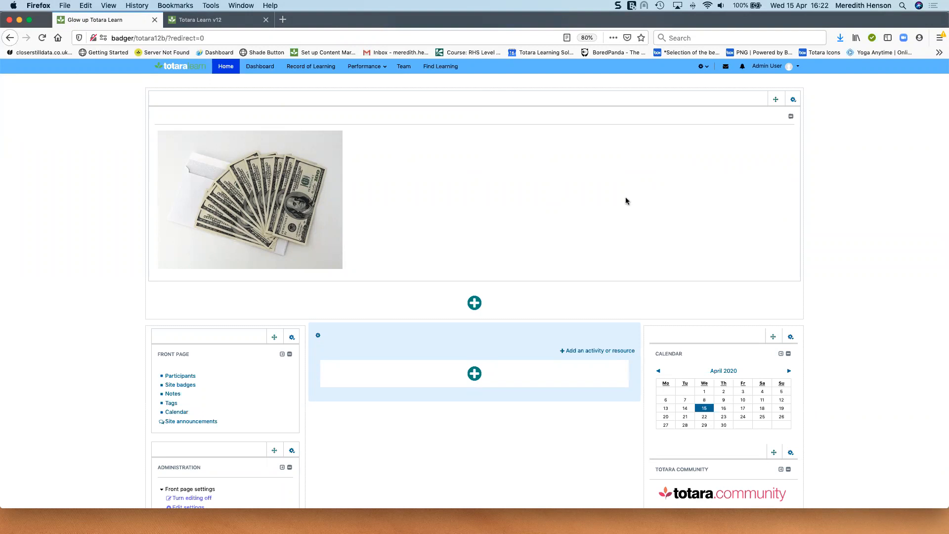
pyautogui.click(187, 500)
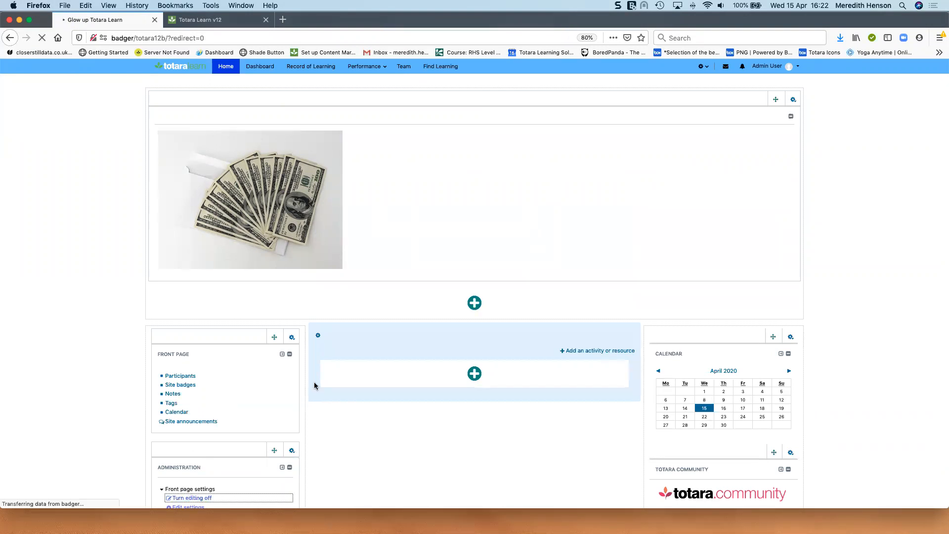
pyautogui.scroll(-1, 339, 390)
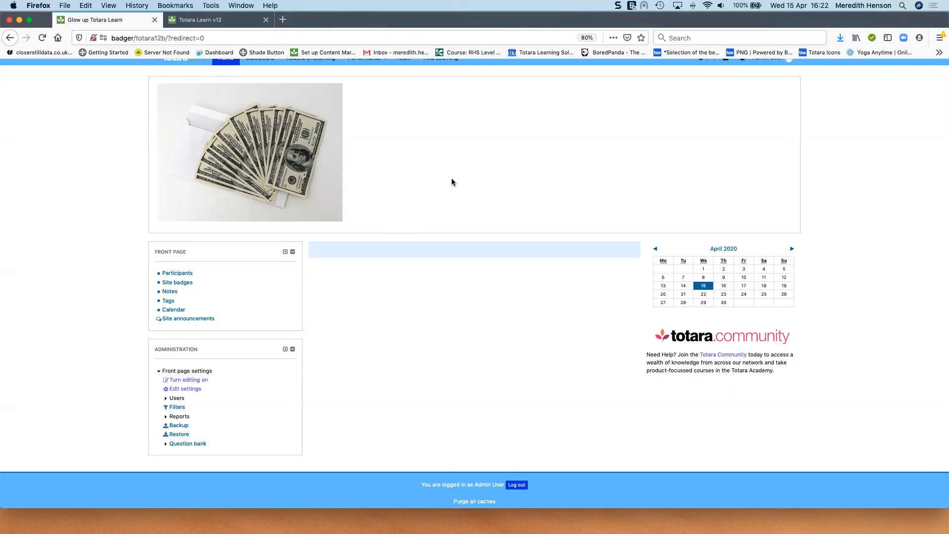
pyautogui.click(201, 381)
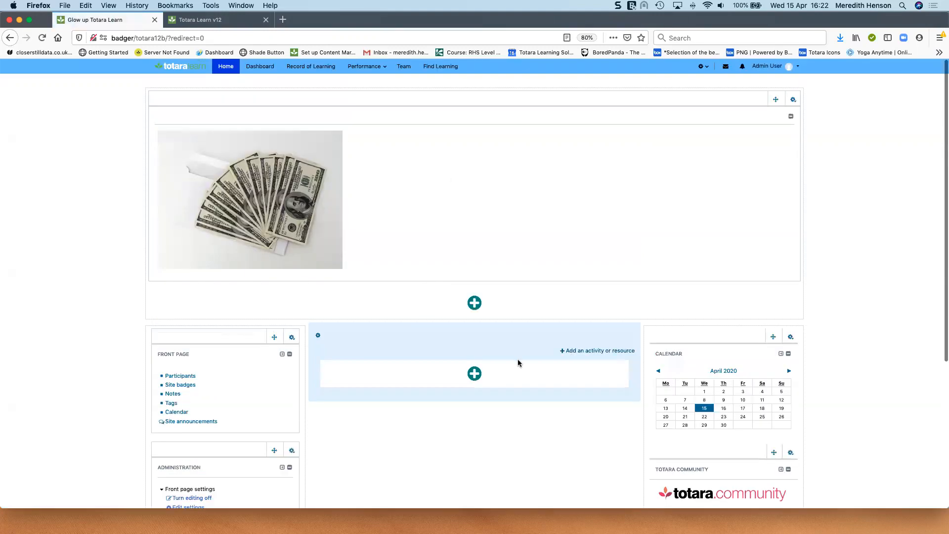
# Open the HTML image block's configuration and add a new line below the image in its content.
pyautogui.click(793, 99)
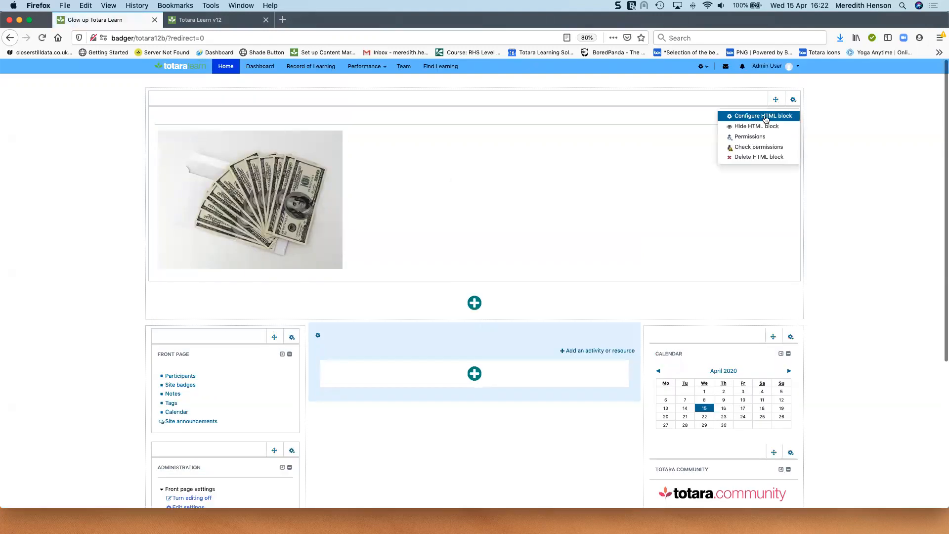
pyautogui.click(780, 120)
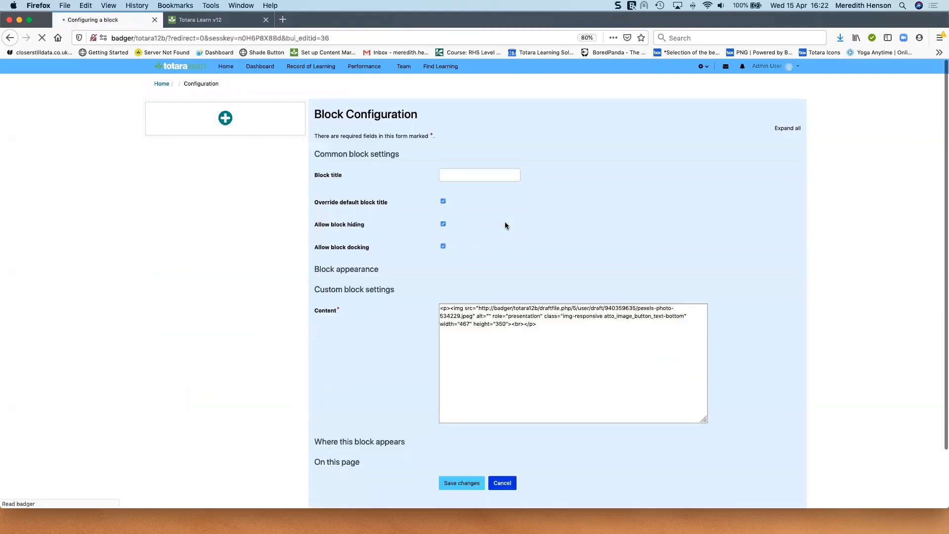
pyautogui.scroll(-1, 692, 350)
pyautogui.rightClick(691, 351)
pyautogui.click(663, 329)
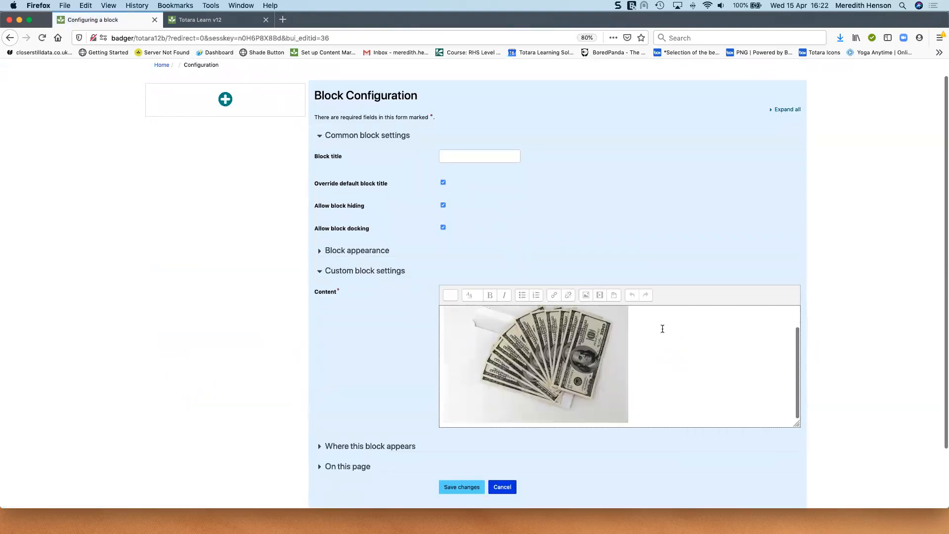
pyautogui.scroll(-2, 663, 331)
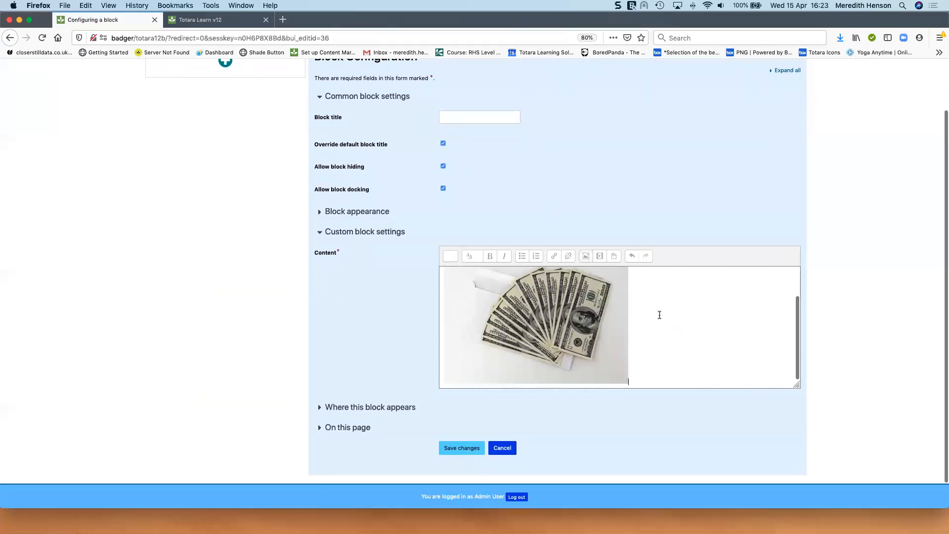
pyautogui.press('Return')
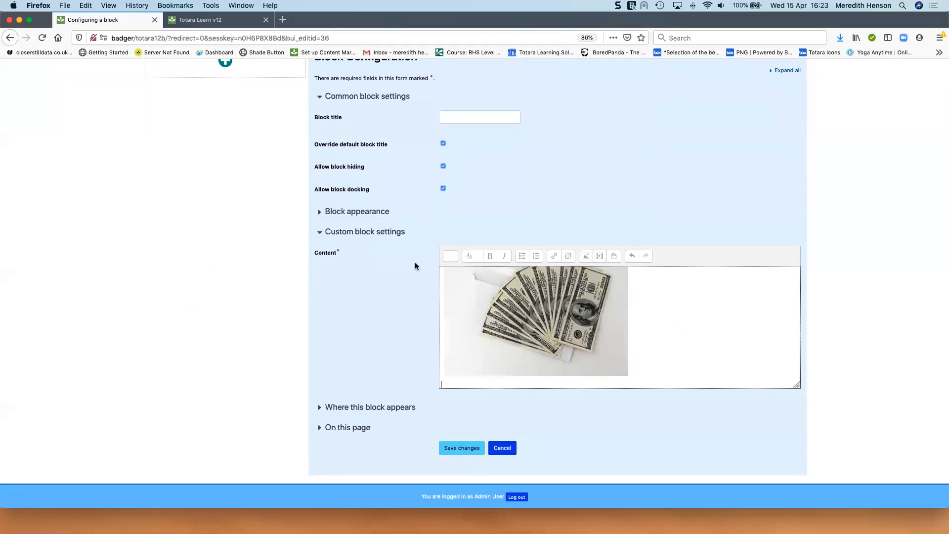
# Insert a table with 1 row and 2 columns below the image in the block's content.
pyautogui.click(449, 257)
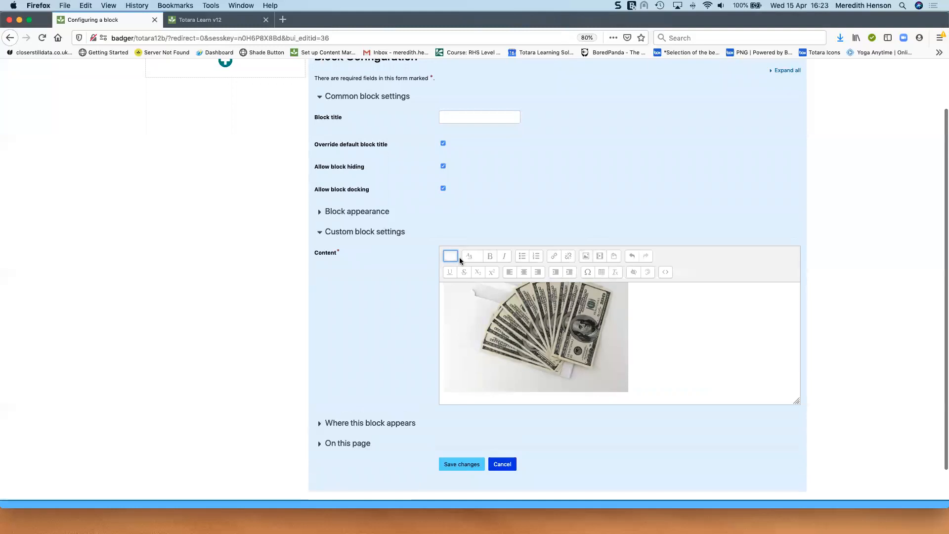
pyautogui.click(602, 271)
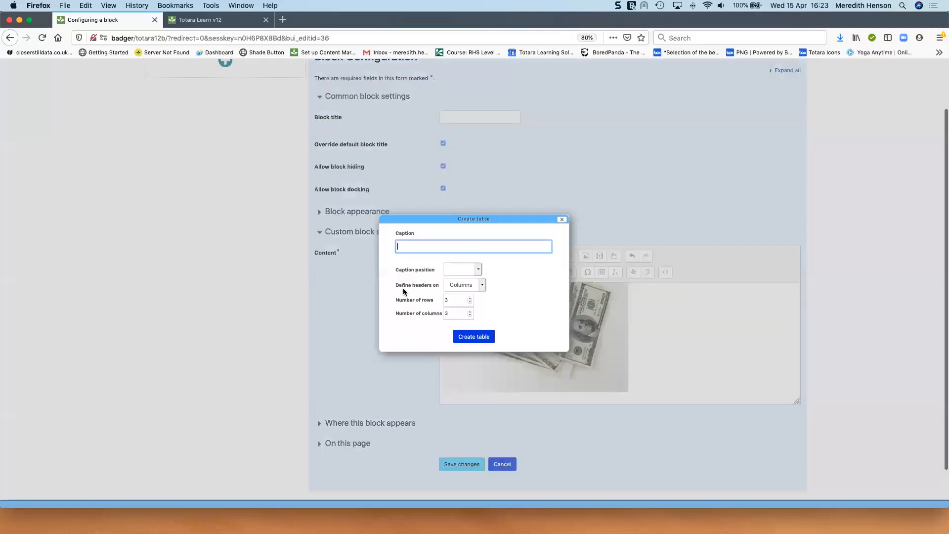
pyautogui.click(470, 302)
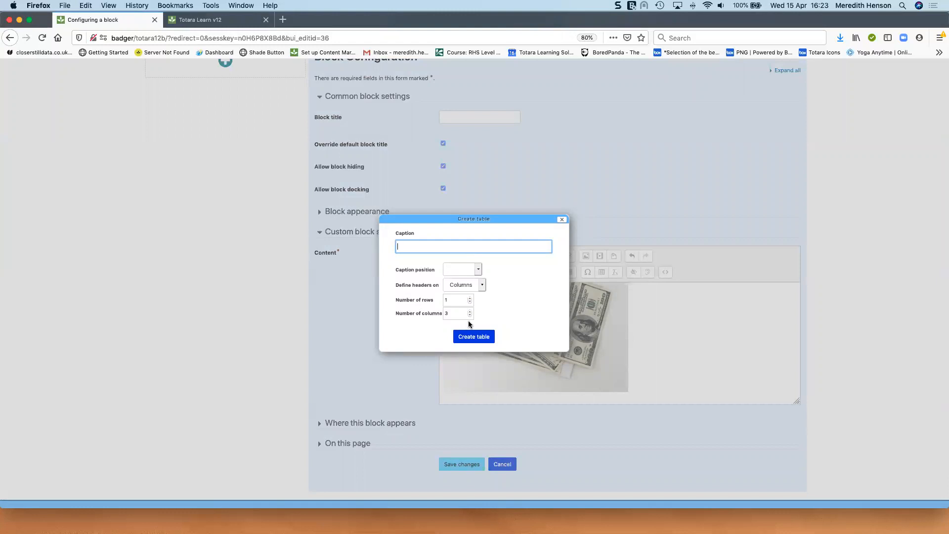
pyautogui.click(471, 316)
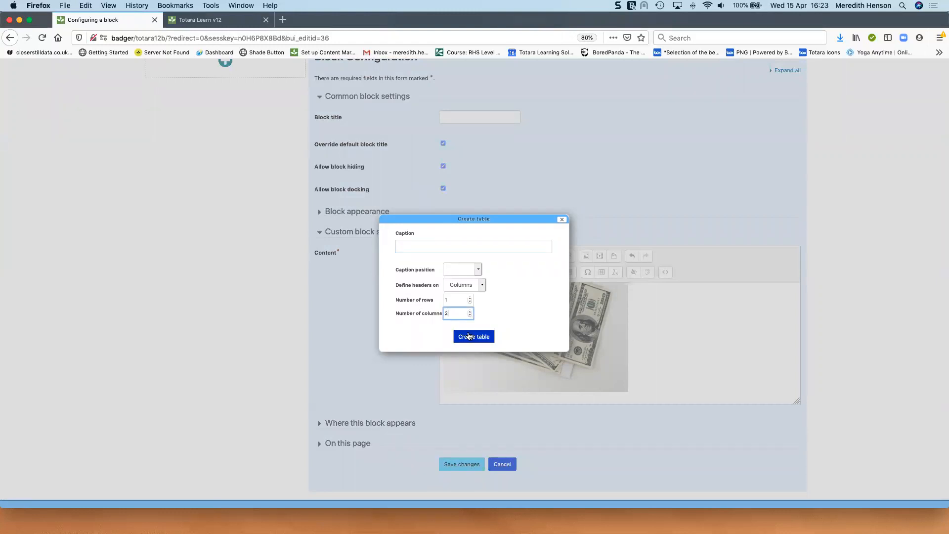
pyautogui.click(474, 337)
# Insert the recent file pexels-photo-534229.jpeg at automatic size into the new table's first cell, overwriting the existing attached file.
pyautogui.moveTo(468, 341); pyautogui.dragTo(447, 382)
pyautogui.scroll(-2, 447, 381)
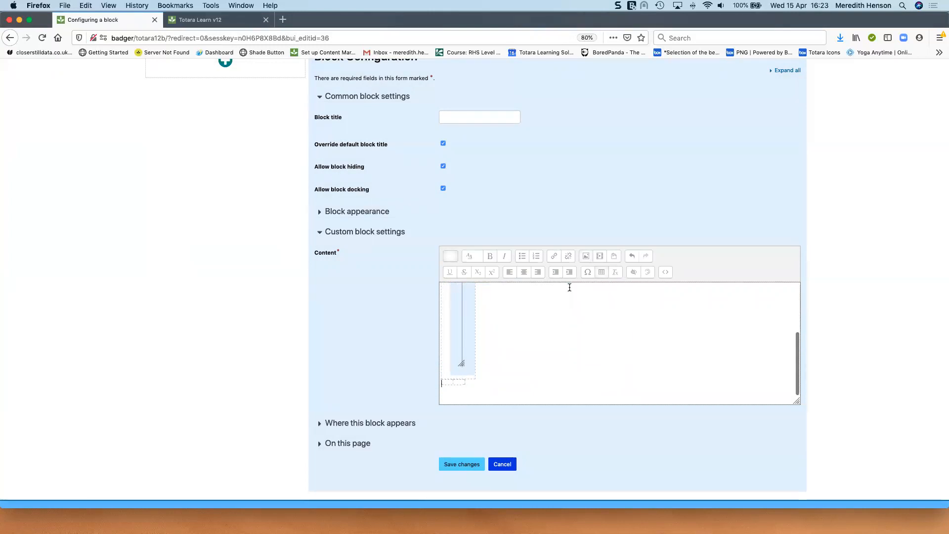
pyautogui.click(601, 258)
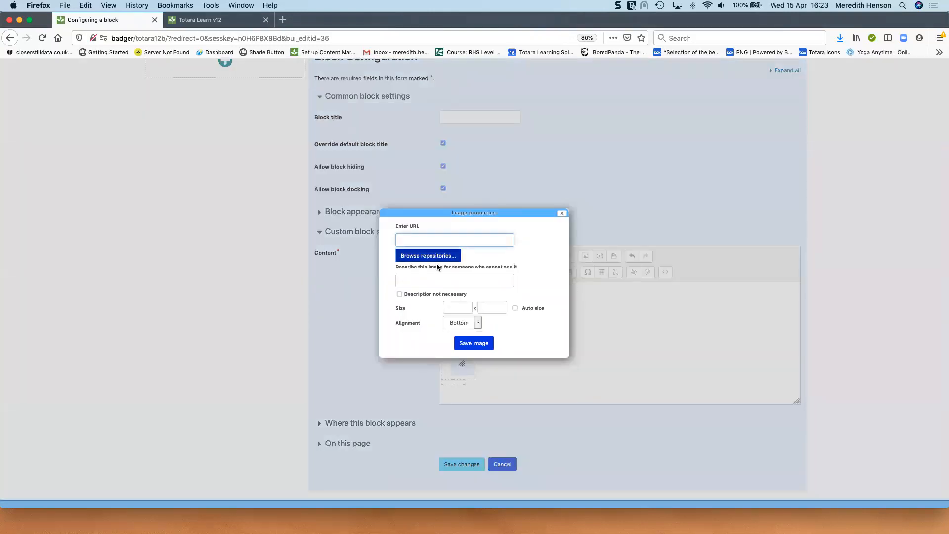
pyautogui.click(414, 254)
pyautogui.click(330, 217)
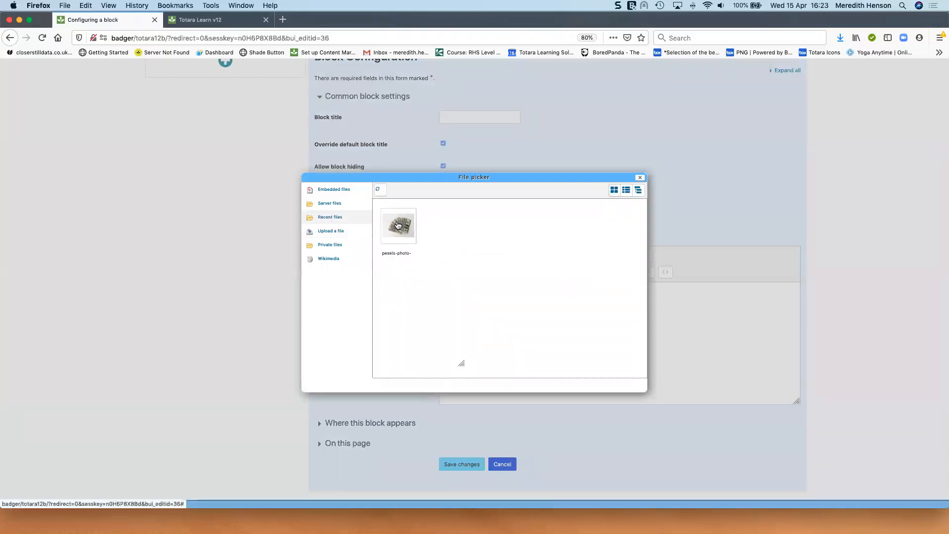
pyautogui.click(401, 226)
pyautogui.click(497, 235)
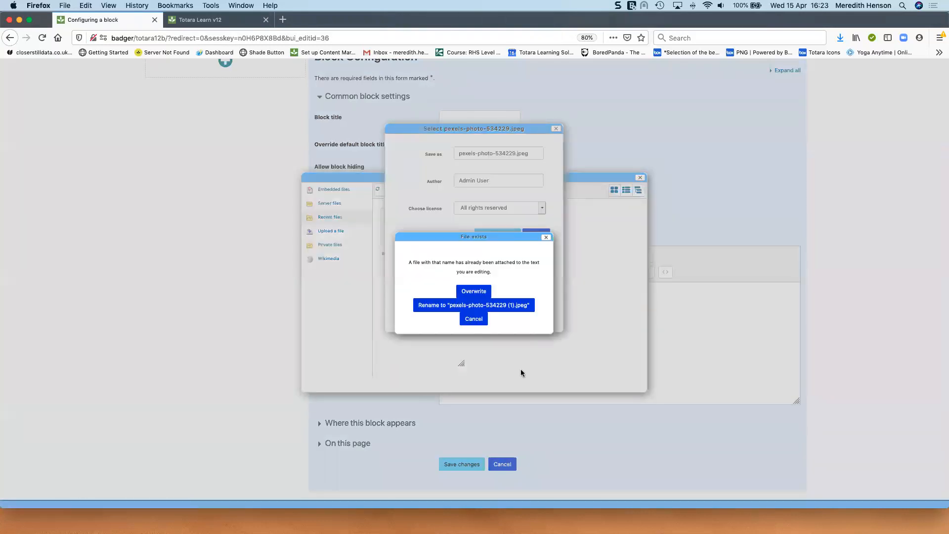
pyautogui.click(480, 294)
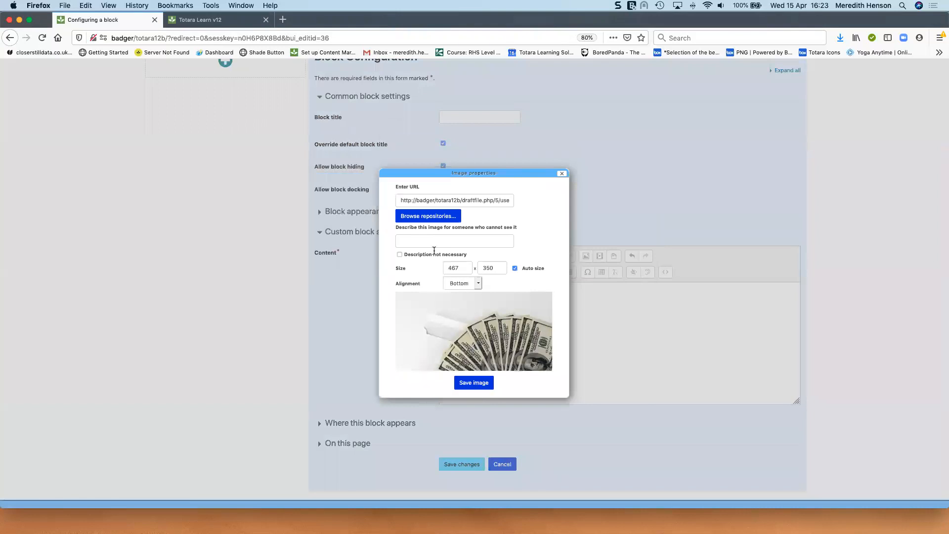
pyautogui.click(474, 382)
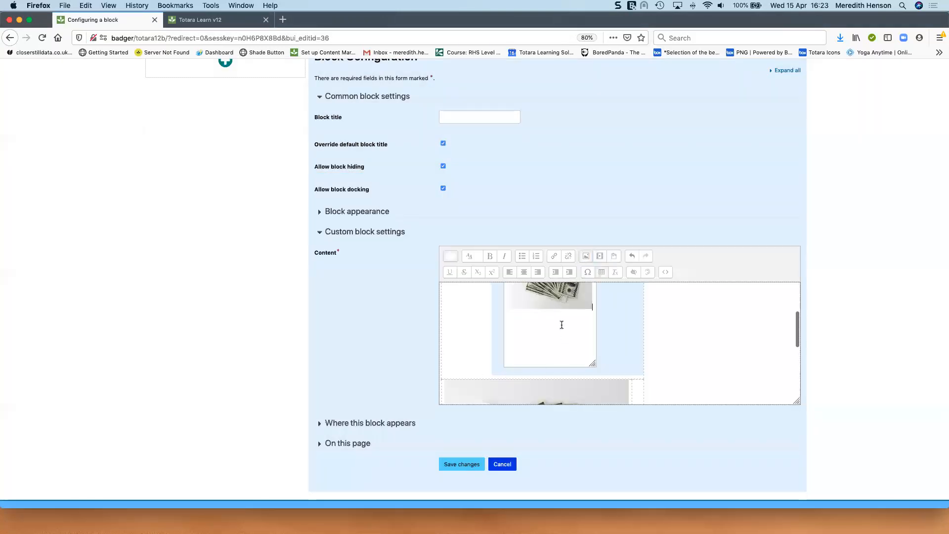
# Delete the original money image above the table from the block's content.
pyautogui.press('BackSpace')
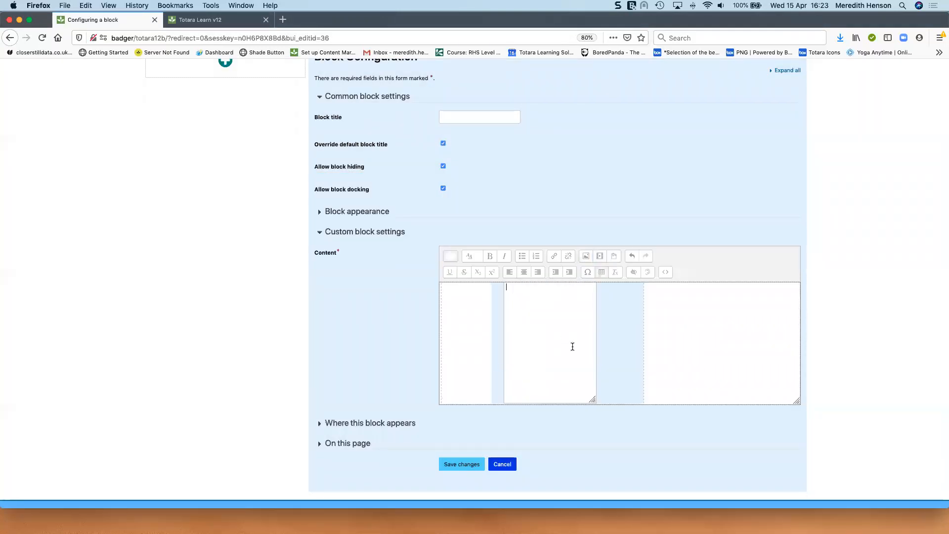
pyautogui.scroll(-4, 578, 348)
pyautogui.scroll(-2, 580, 349)
pyautogui.scroll(3, 641, 354)
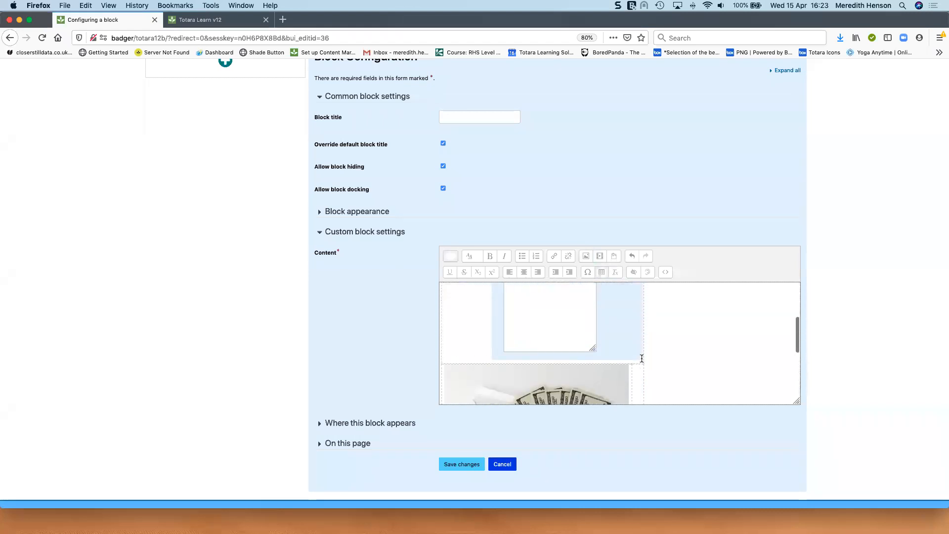
# Enter "Lorem ipsum" in the table cell beside the image and format it as a heading.
pyautogui.scroll(-1, 642, 358)
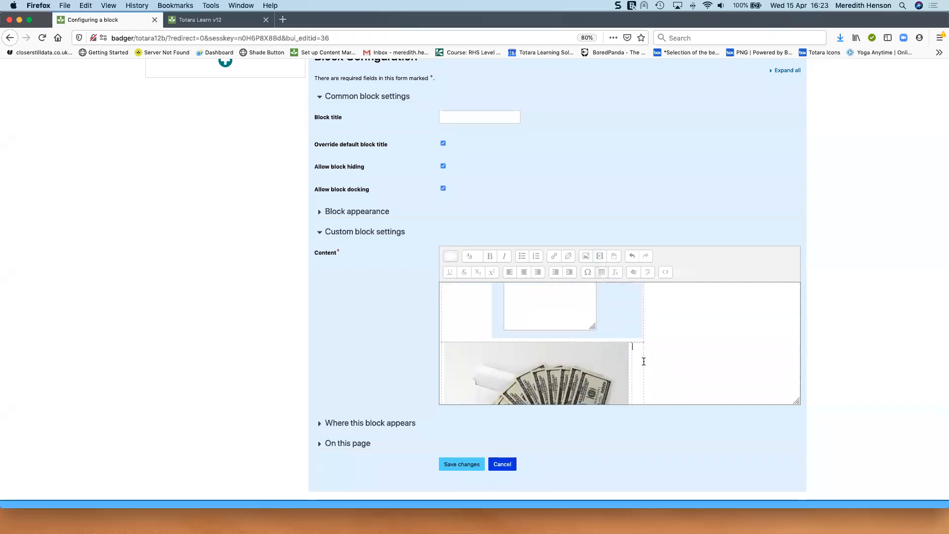
pyautogui.write('Lorem')
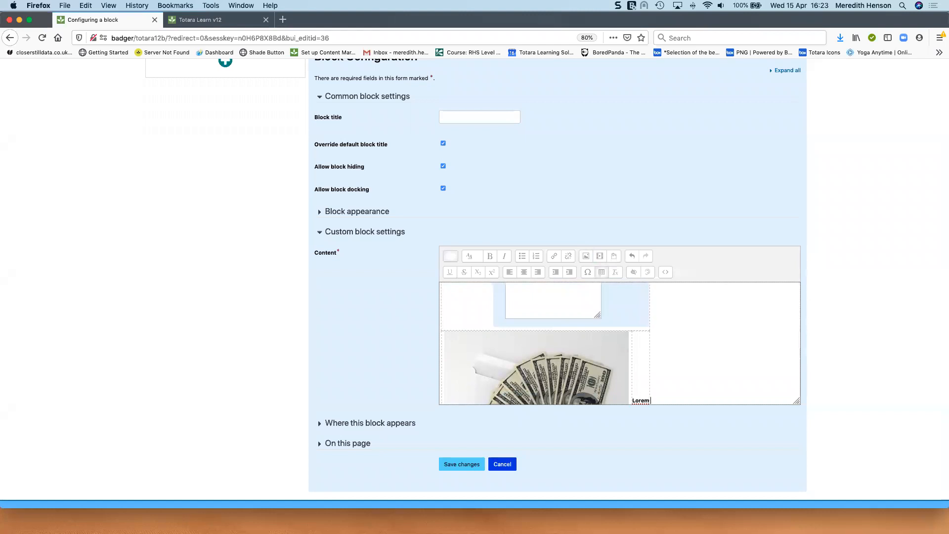
pyautogui.write(' ipsum')
pyautogui.press('Return')
pyautogui.scroll(-2, 643, 362)
pyautogui.tripleClick(645, 336)
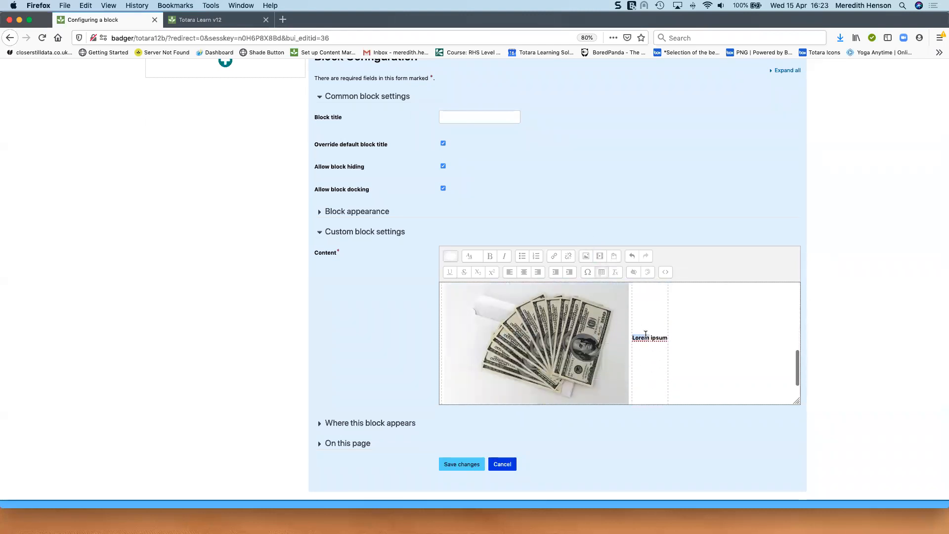
pyautogui.click(481, 258)
pyautogui.click(516, 282)
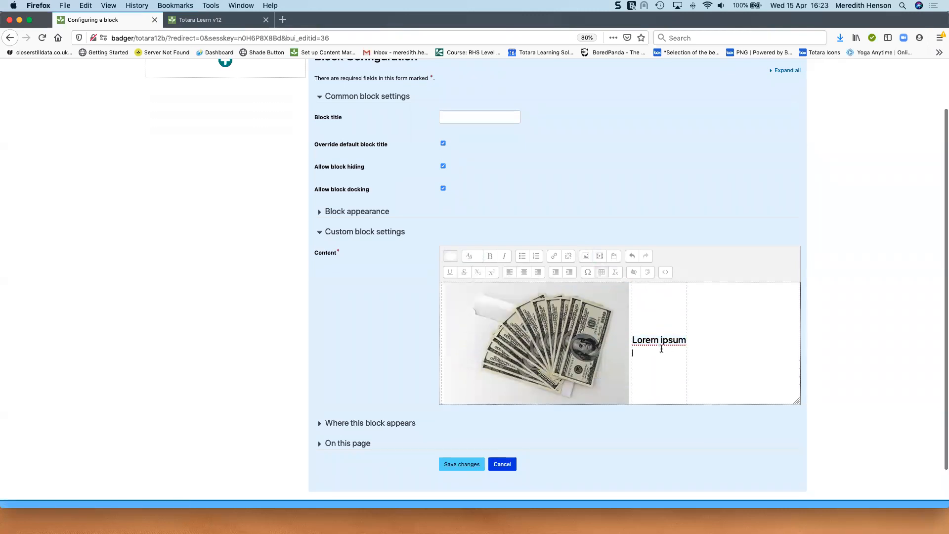
# Add the text lines "srgrtretre" and "ertretretre" below the Lorem ipsum heading and save the block configuration.
pyautogui.write('srgrtretre')
pyautogui.press('Return')
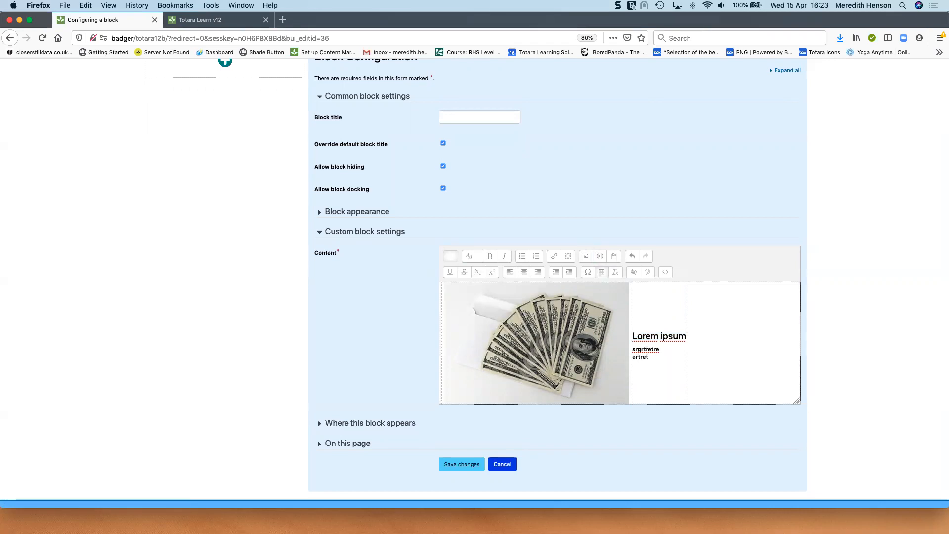
pyautogui.write('ertret')
pyautogui.scroll(5, 581, 332)
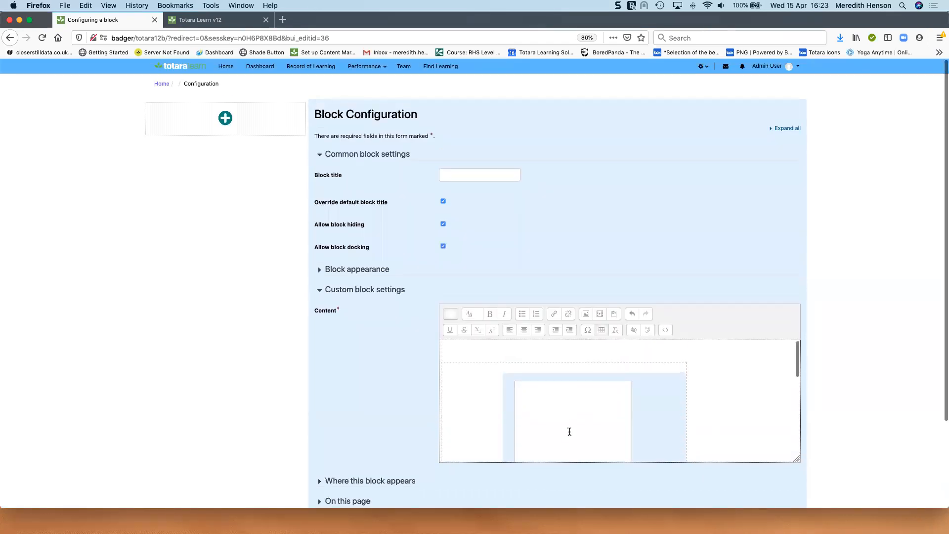
pyautogui.scroll(-3, 635, 398)
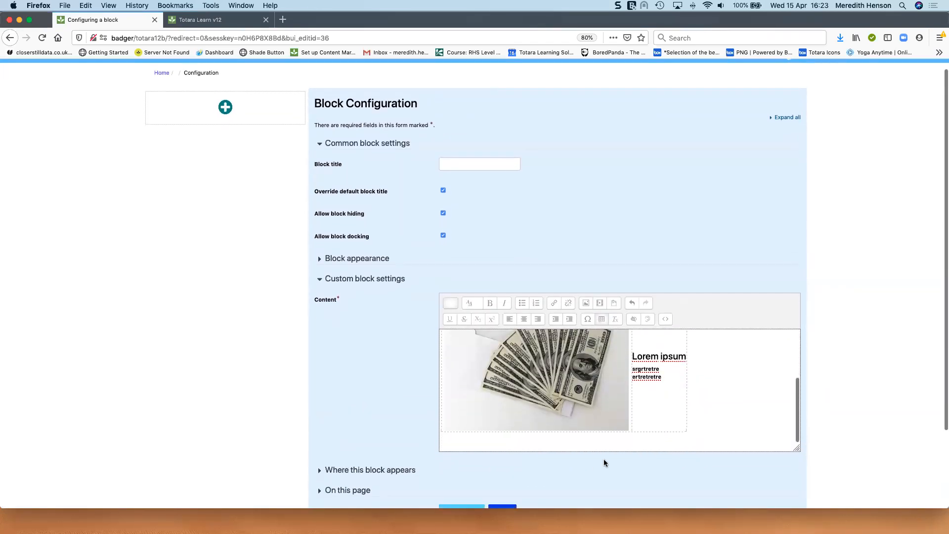
pyautogui.scroll(-3, 604, 460)
pyautogui.click(441, 429)
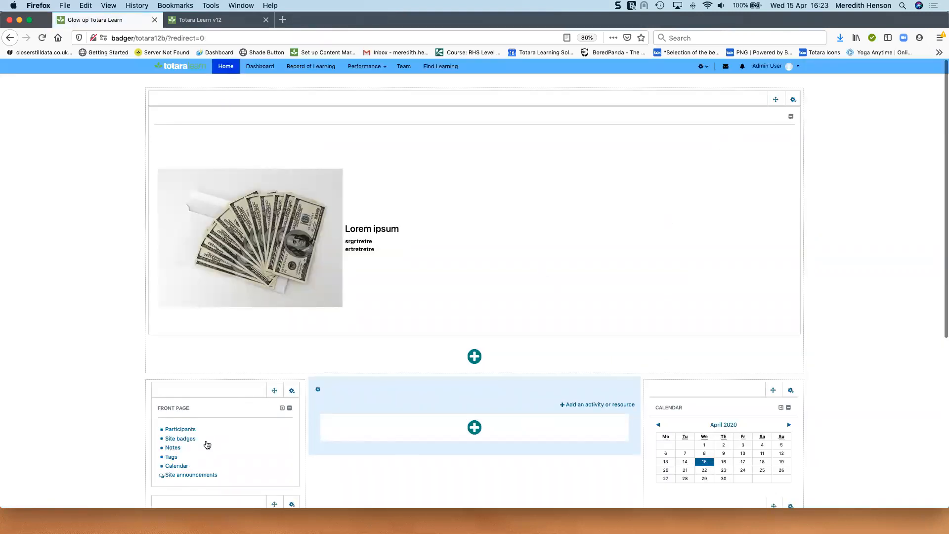
# Preview the home page with editing off, and with editing back on move the HTML image block above the Calendar block.
pyautogui.scroll(-3, 210, 442)
pyautogui.click(191, 476)
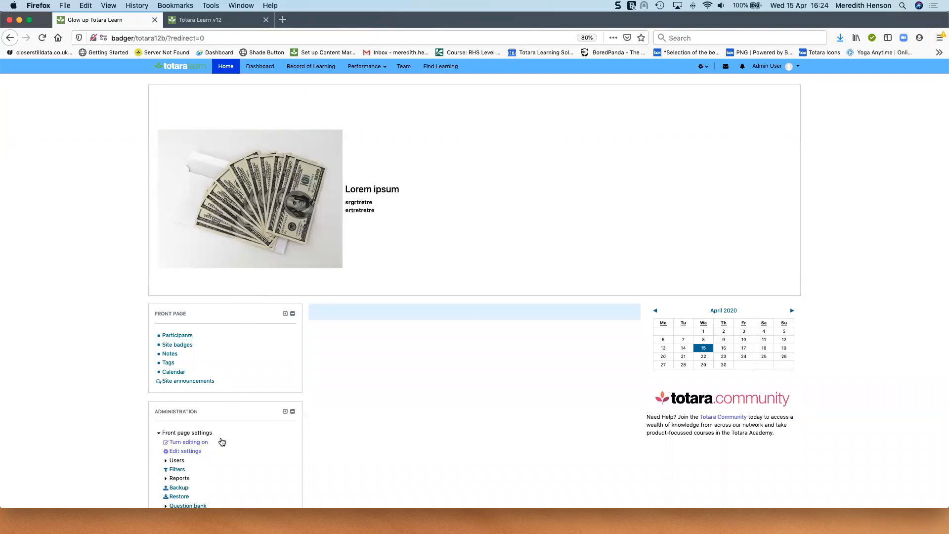
pyautogui.click(191, 443)
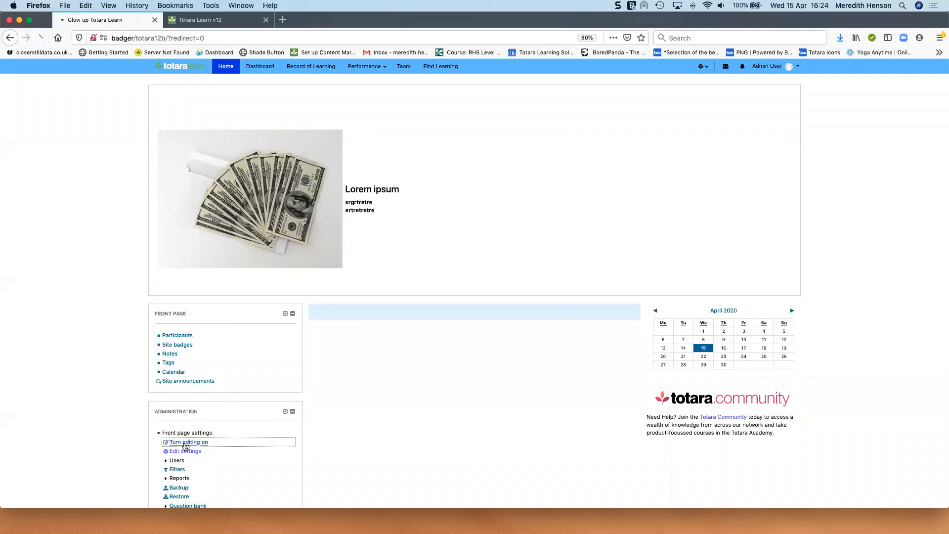
pyautogui.moveTo(775, 99); pyautogui.dragTo(740, 342)
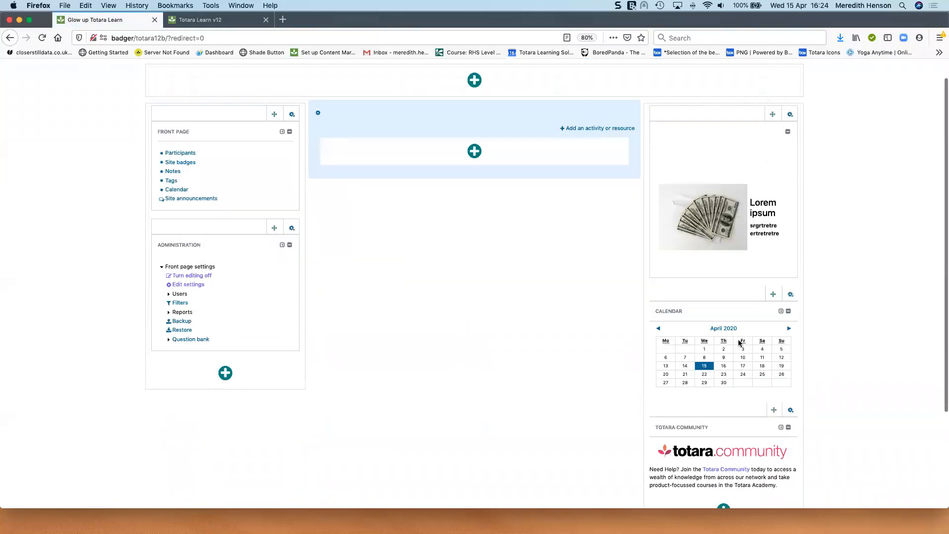
pyautogui.scroll(1, 825, 323)
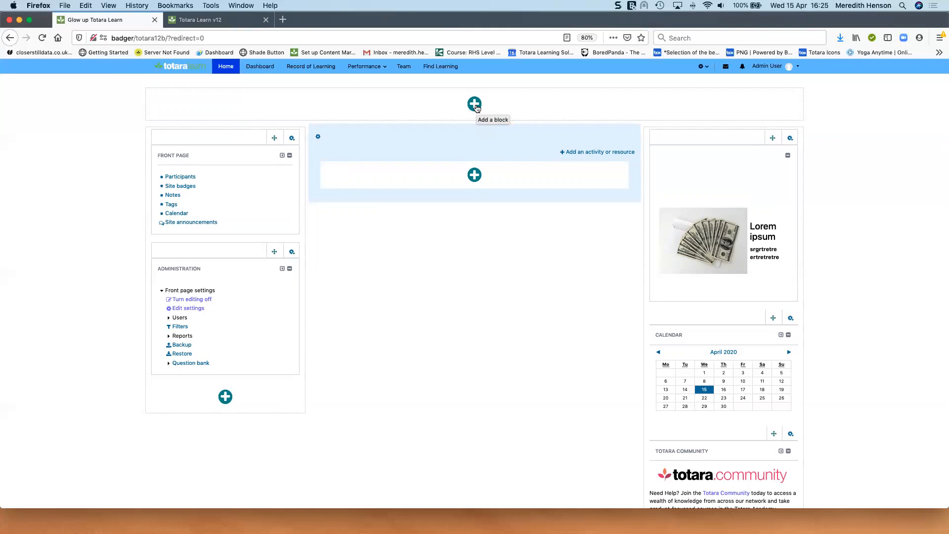
# Remove the blank line above the table in the HTML image block's content and save the block configuration.
pyautogui.click(795, 140)
pyautogui.click(779, 153)
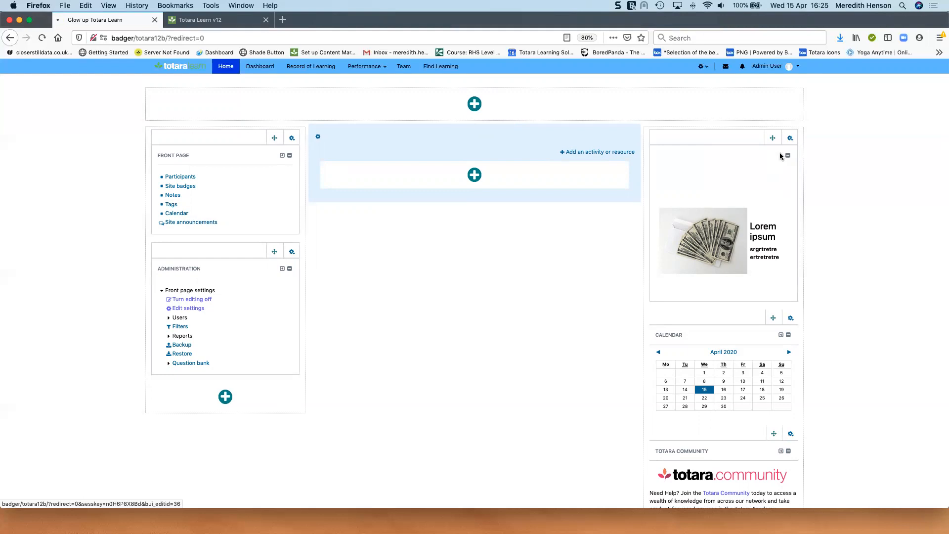
pyautogui.click(628, 332)
pyautogui.press('BackSpace')
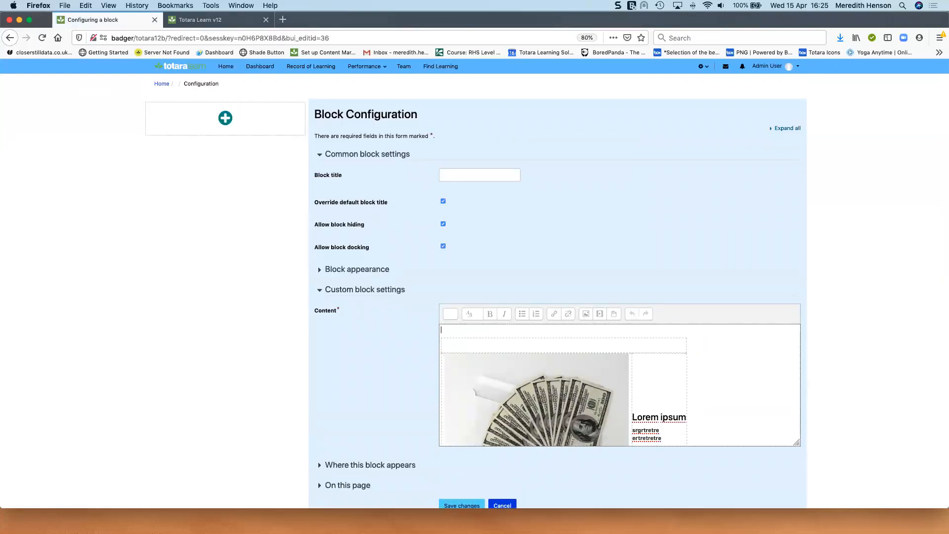
pyautogui.scroll(-2, 629, 345)
pyautogui.scroll(2, 629, 346)
pyautogui.press('BackSpace')
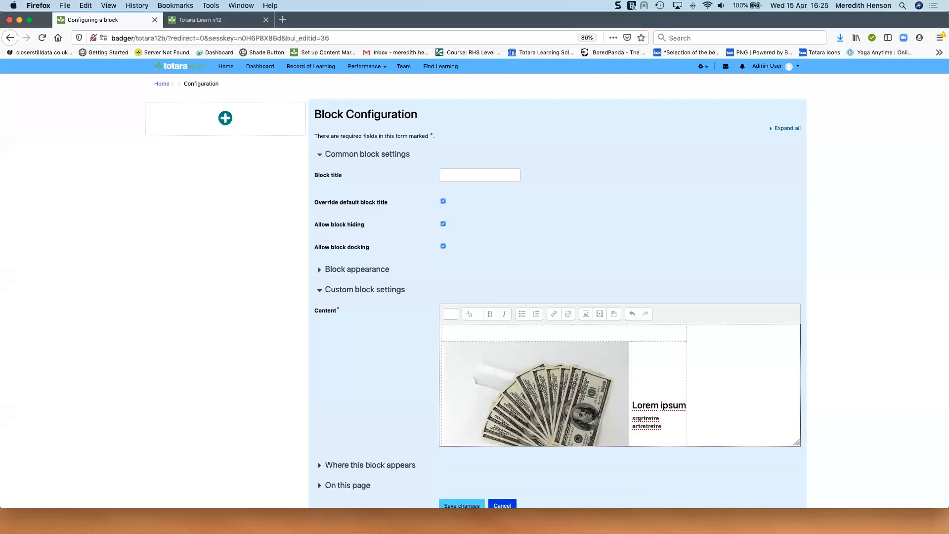
pyautogui.rightClick(585, 331)
pyautogui.click(585, 332)
pyautogui.scroll(-1, 586, 335)
pyautogui.click(465, 505)
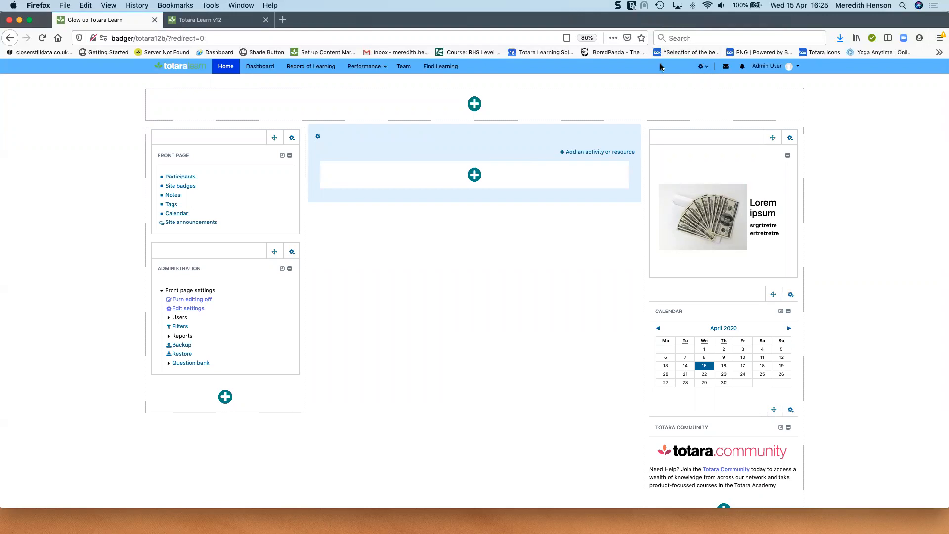
# Open Example Course 1 from the Find Learning catalogue and go to its course settings.
pyautogui.click(441, 66)
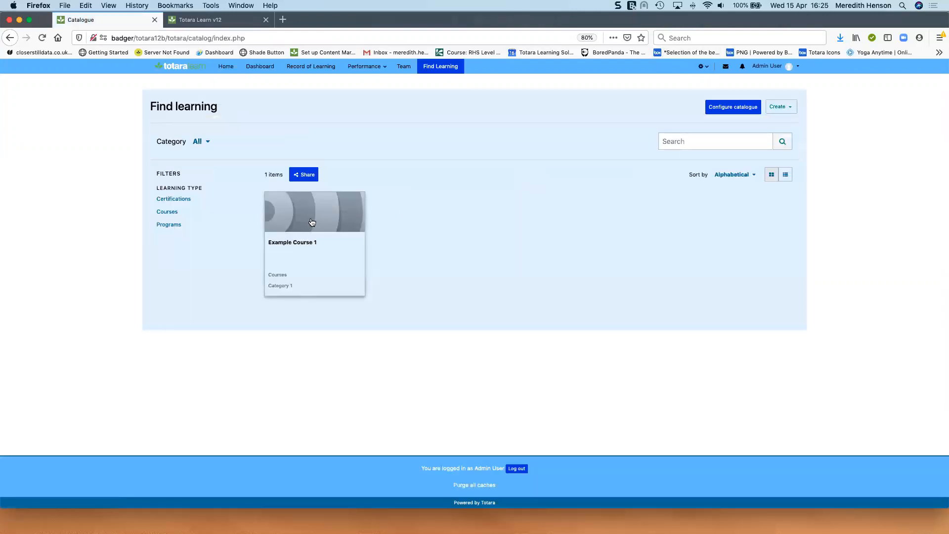
pyautogui.click(312, 222)
pyautogui.click(753, 361)
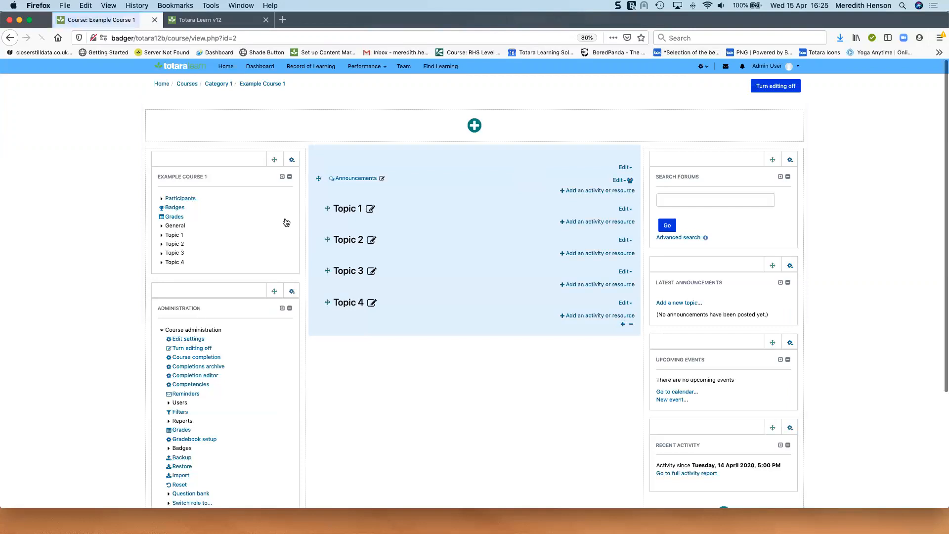
pyautogui.click(188, 340)
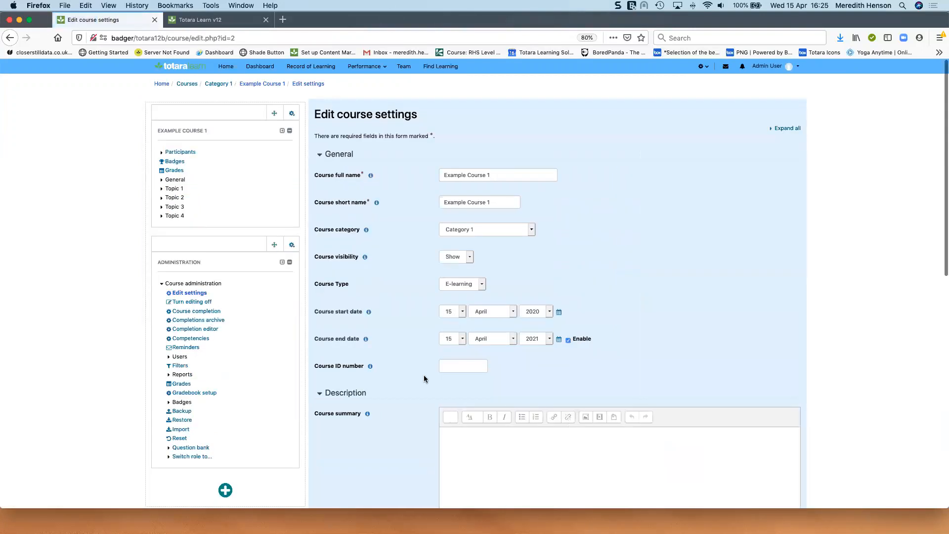
# Examine the Course format and Appearance settings of Example Course 1, including its icon and image options.
pyautogui.scroll(-10, 424, 379)
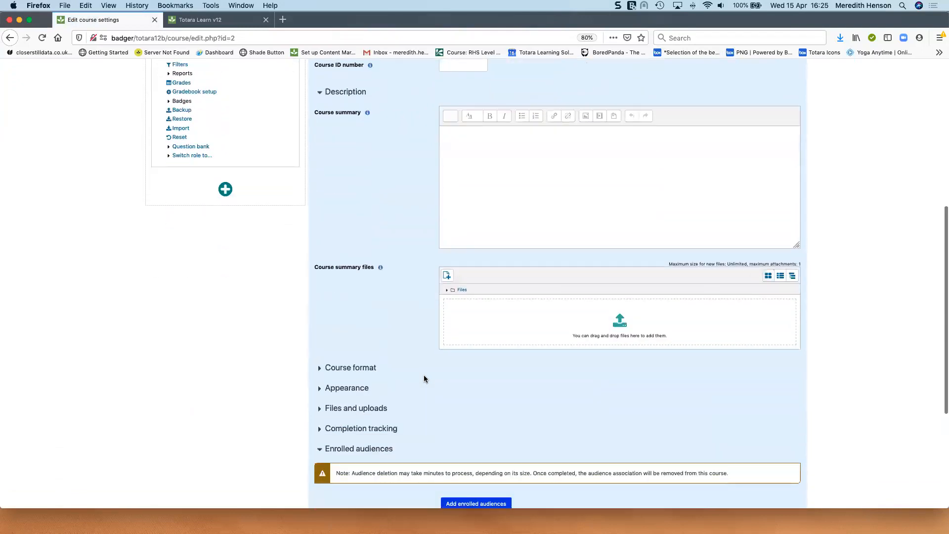
pyautogui.click(368, 368)
pyautogui.scroll(-3, 185, 364)
pyautogui.click(346, 404)
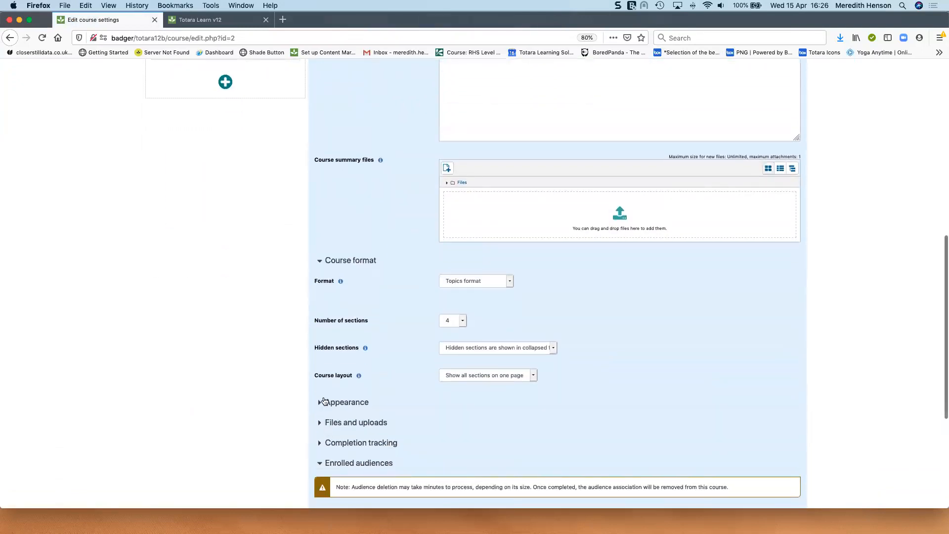
pyautogui.scroll(-7, 215, 389)
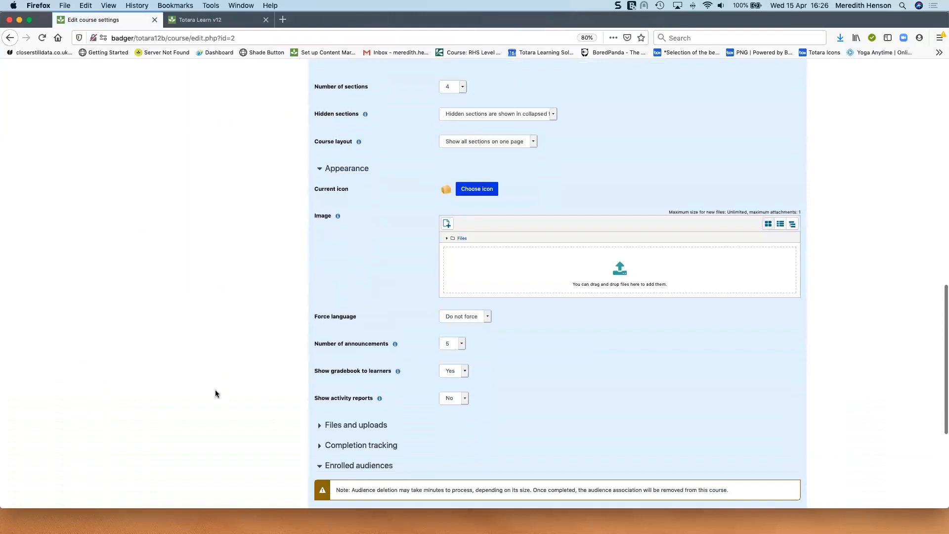
pyautogui.scroll(-2, 215, 390)
pyautogui.scroll(3, 218, 385)
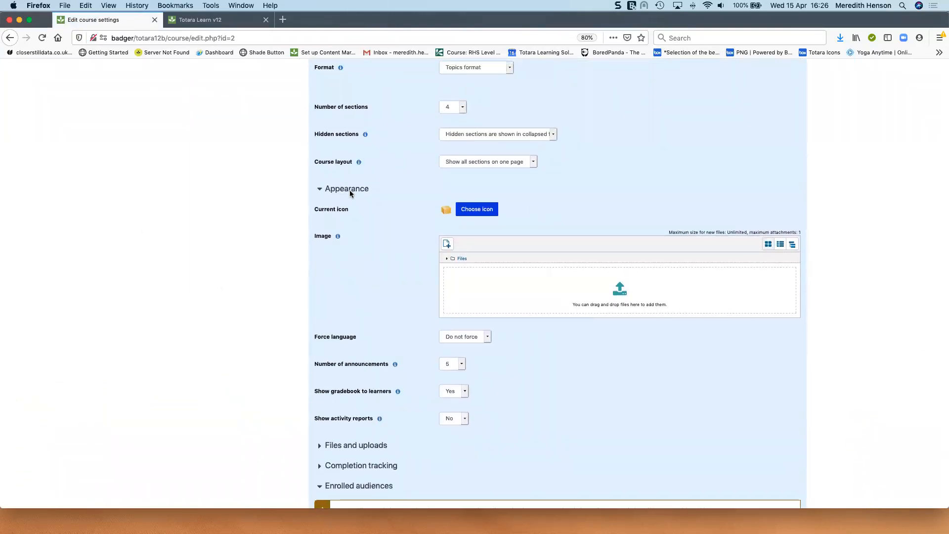
pyautogui.scroll(-1, 554, 431)
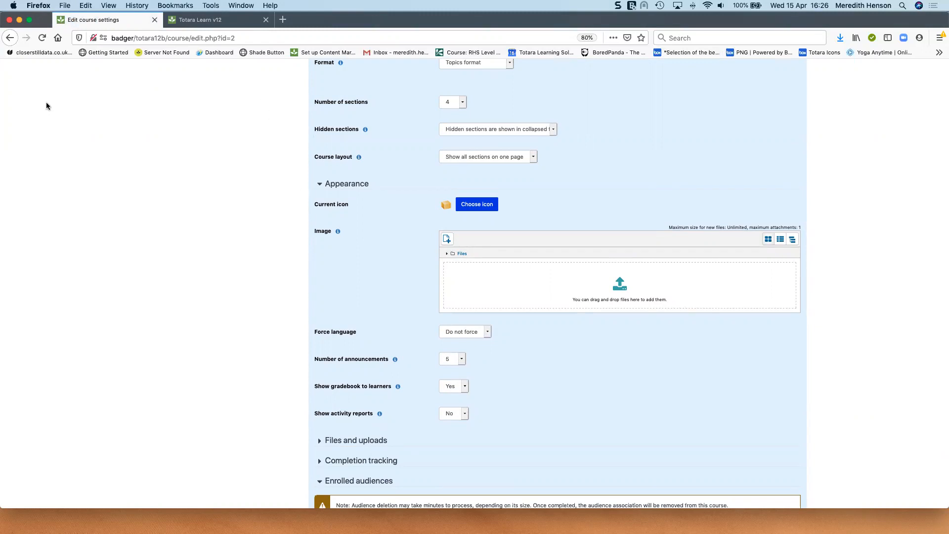
# Go back from the course settings to the Find Learning catalogue and open the Basis theme settings from the site's Appearance administration.
pyautogui.click(10, 39)
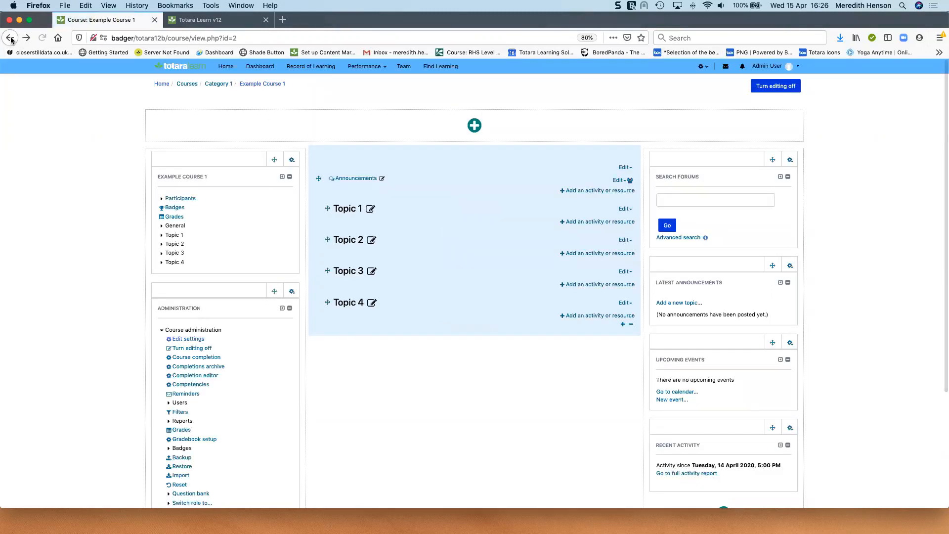
pyautogui.click(10, 38)
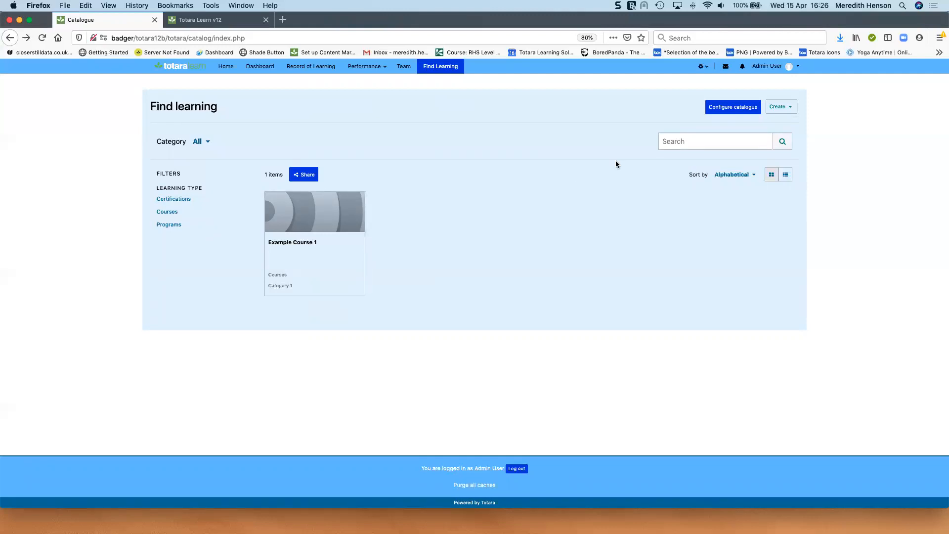
pyautogui.click(702, 66)
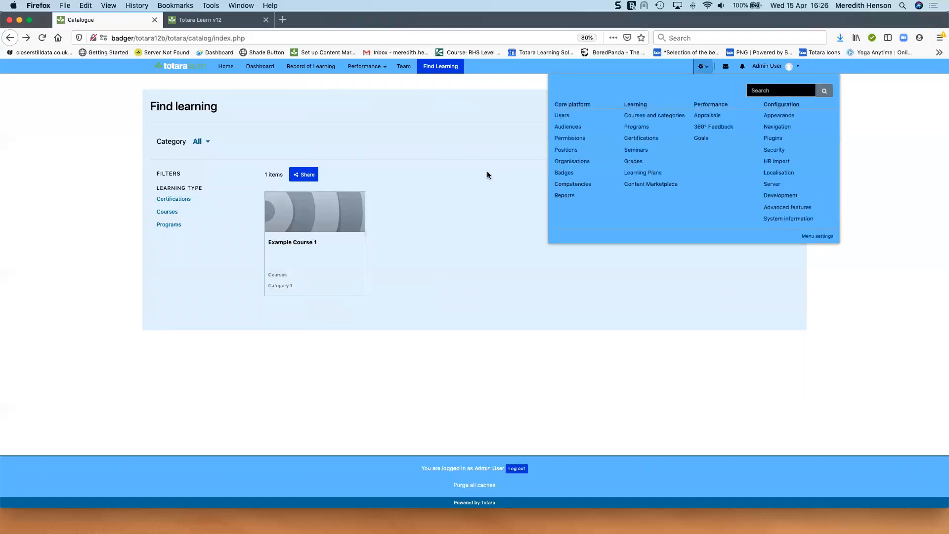
pyautogui.click(786, 118)
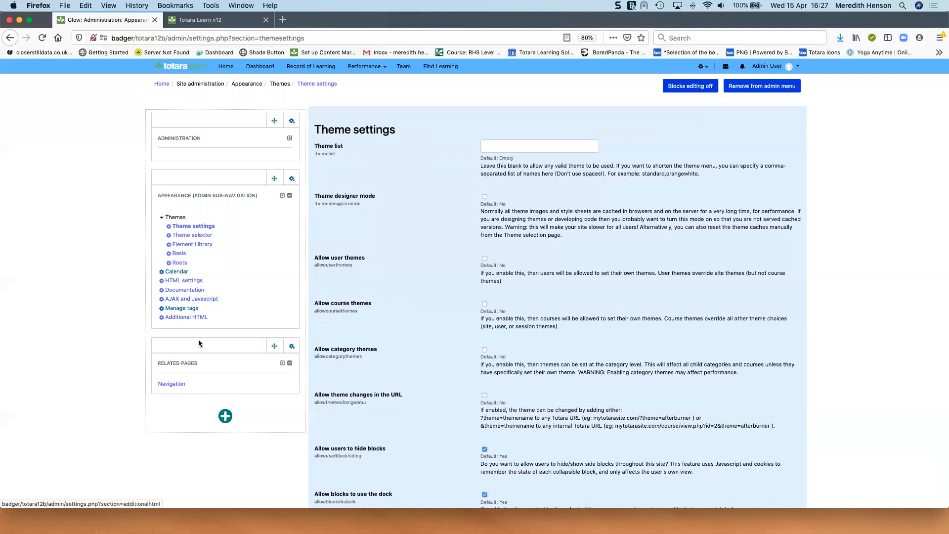
pyautogui.click(179, 253)
pyautogui.scroll(-5, 551, 367)
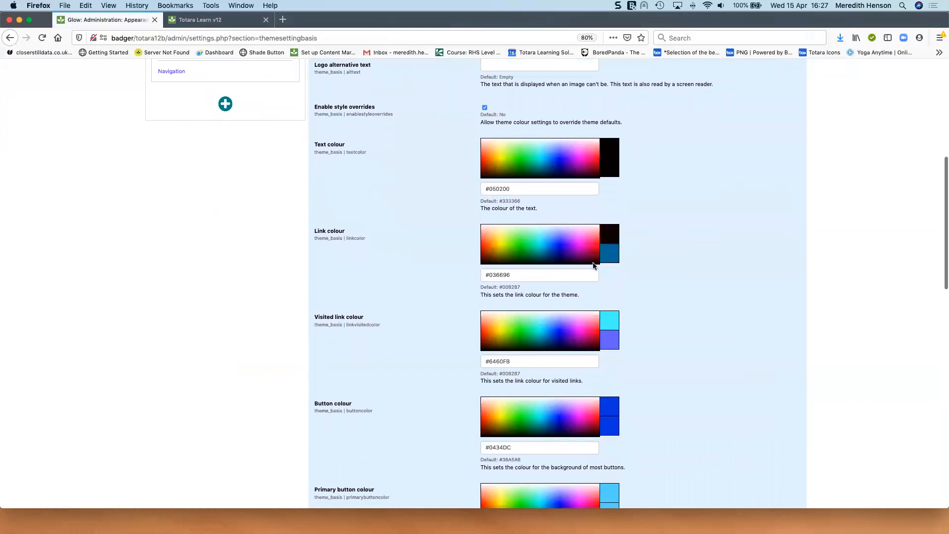
pyautogui.click(524, 275)
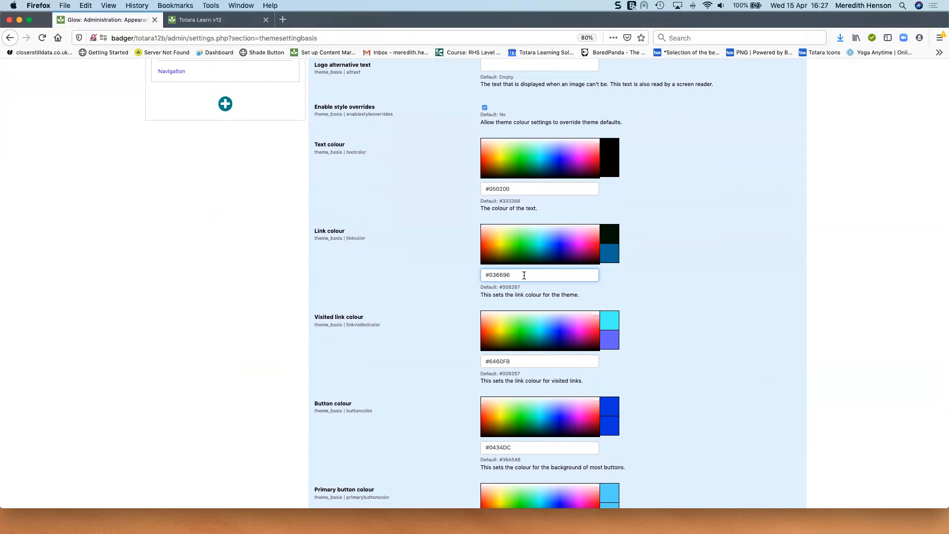
pyautogui.moveTo(524, 275); pyautogui.dragTo(477, 274)
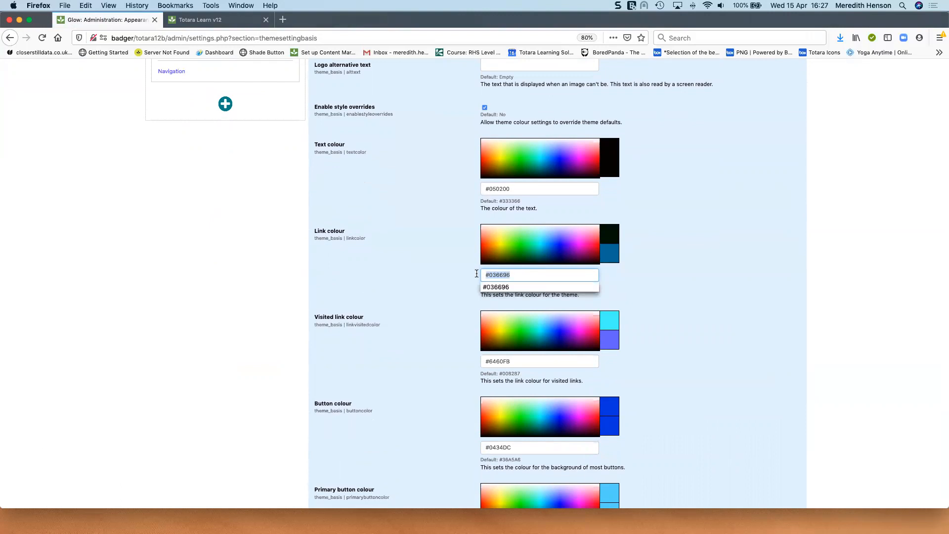
pyautogui.write('fsgdfgfd')
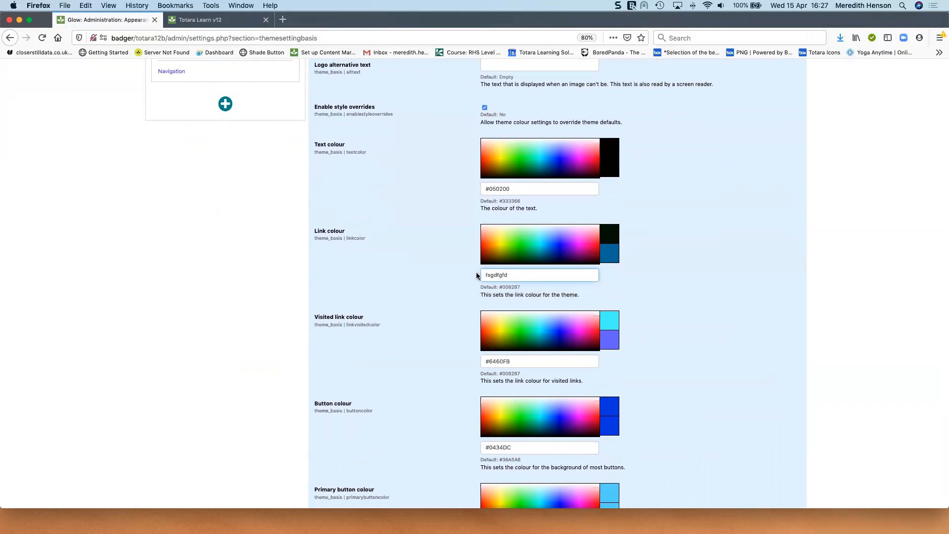
# Try to reset the Basis theme's link colour by copying in its default hex value #008287 and saving the settings.
pyautogui.press('super+a')
pyautogui.press('BackSpace')
pyautogui.doubleClick(525, 286)
pyautogui.press('super+c')
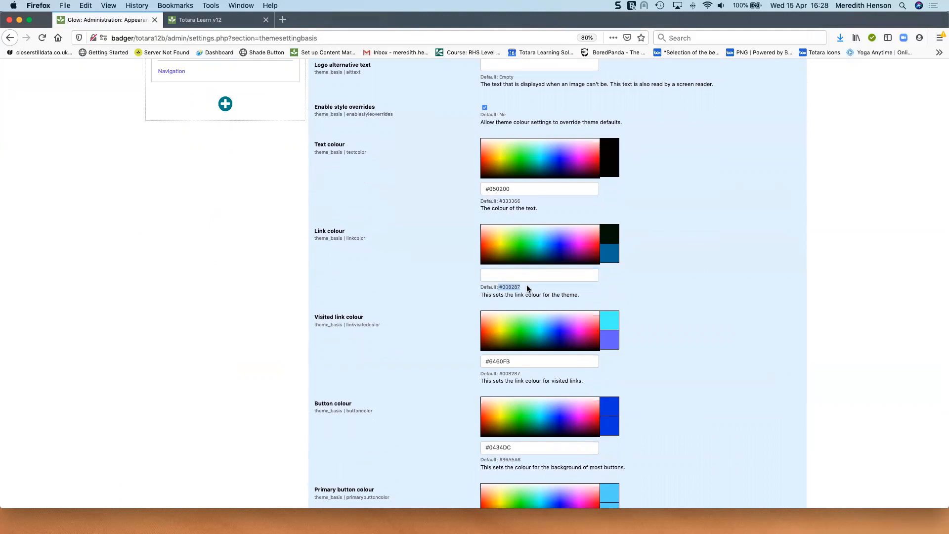
pyautogui.click(505, 271)
pyautogui.press('super+v')
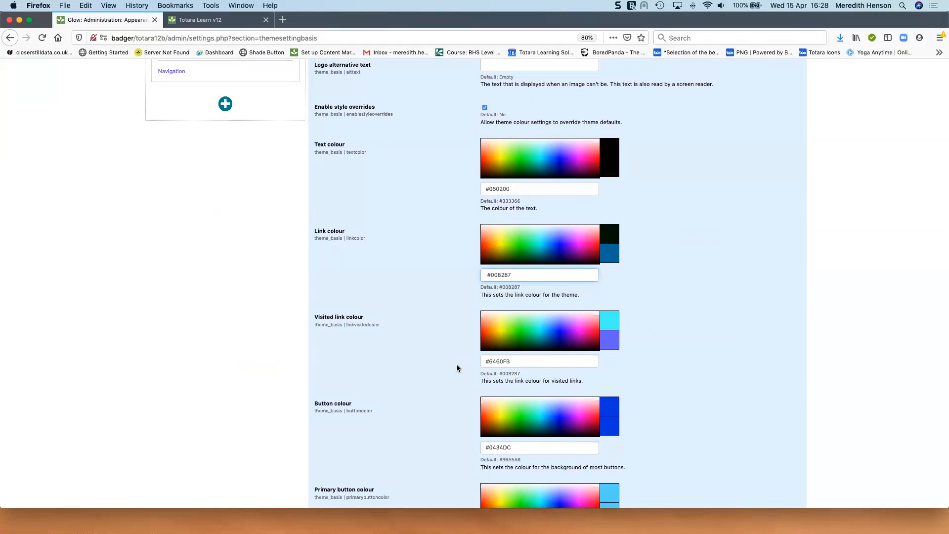
pyautogui.scroll(-12, 455, 364)
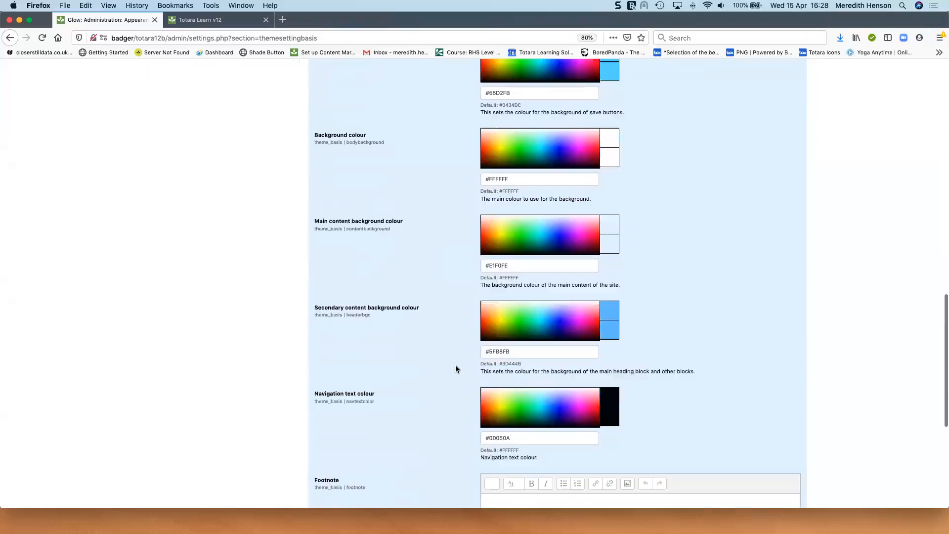
pyautogui.click(505, 424)
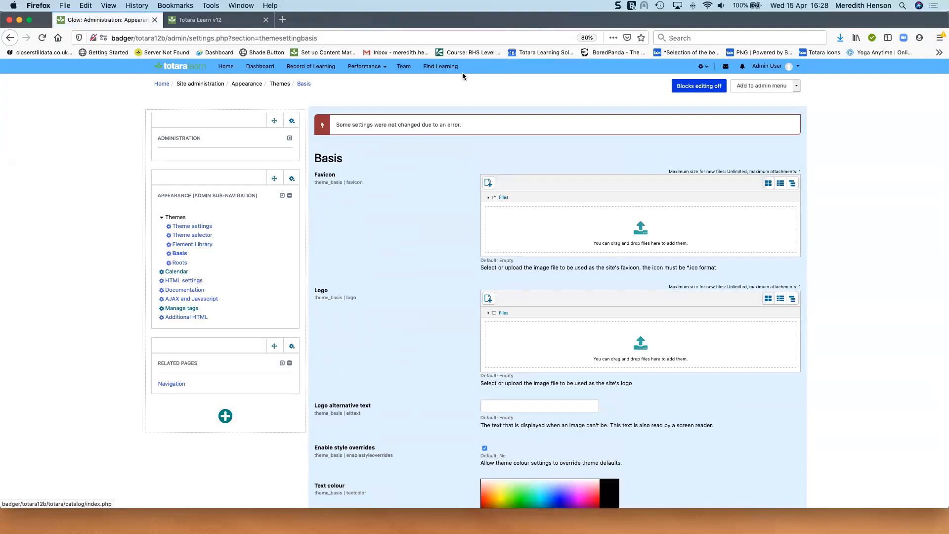
# Preview the home page with editing off, and turn editing back on.
pyautogui.click(162, 84)
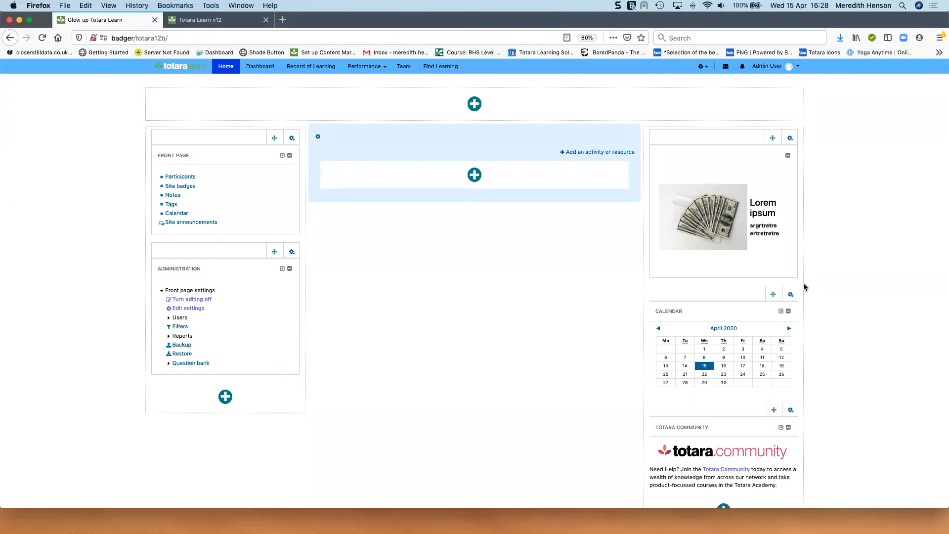
pyautogui.click(208, 299)
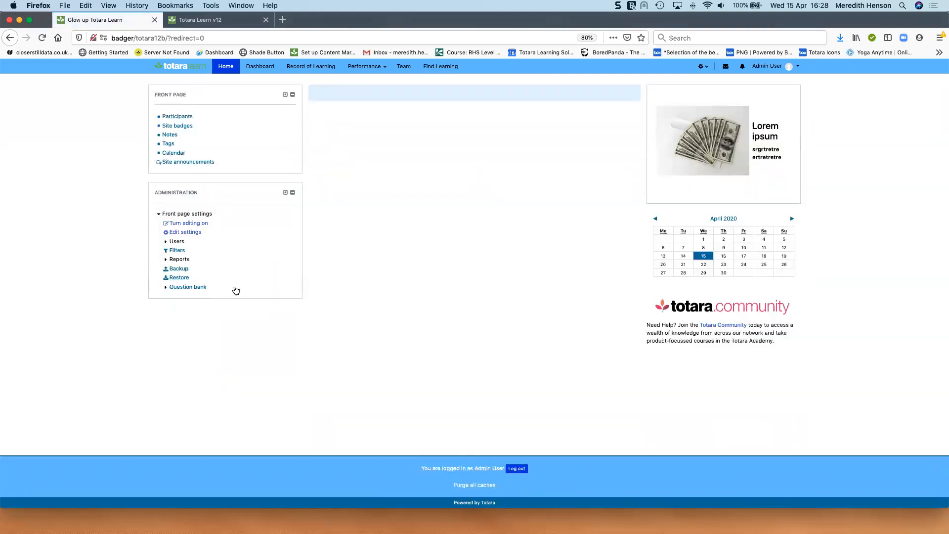
pyautogui.click(202, 225)
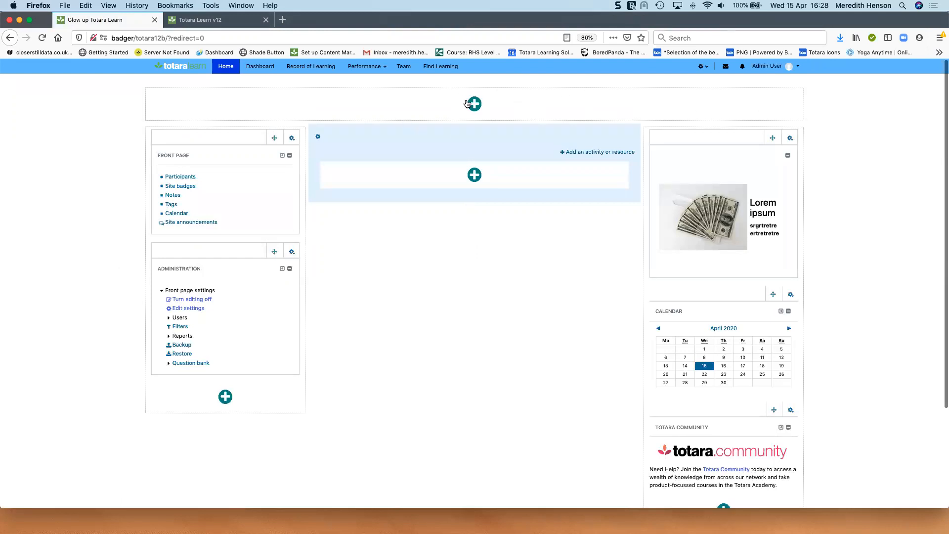
# Add a Featured Links block to the full-width region above the home page's other blocks.
pyautogui.click(474, 103)
pyautogui.write('fea')
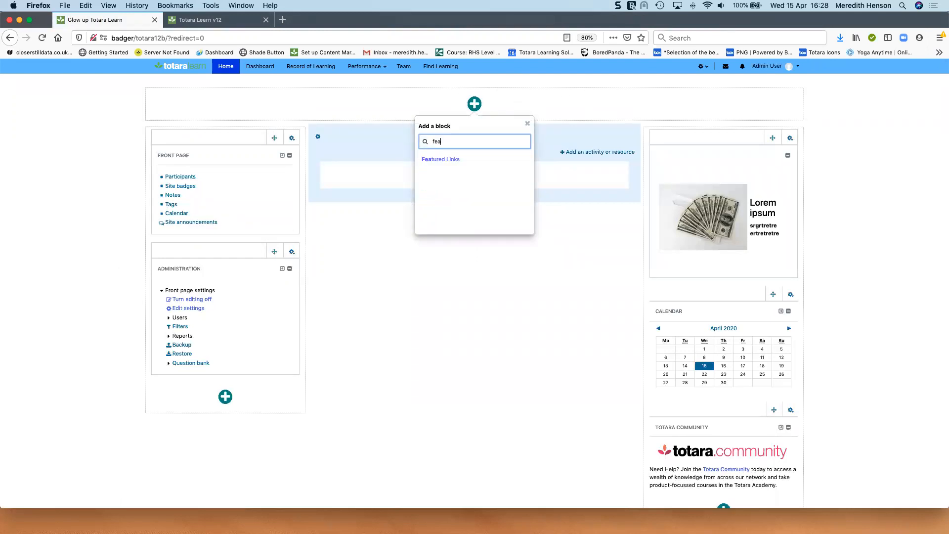
pyautogui.click(433, 157)
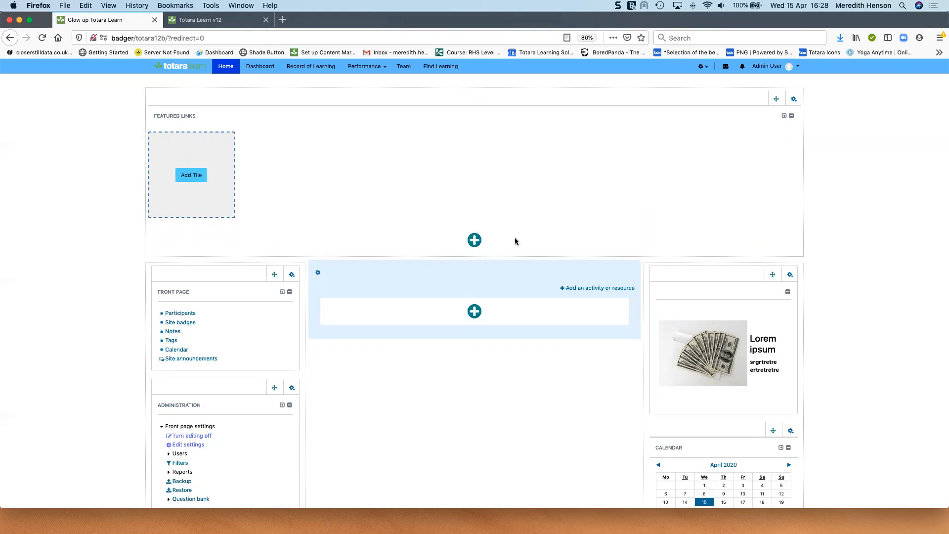
# Start a new tile in the Featured Links block and examine the available tile types and the Static tile's options.
pyautogui.click(194, 176)
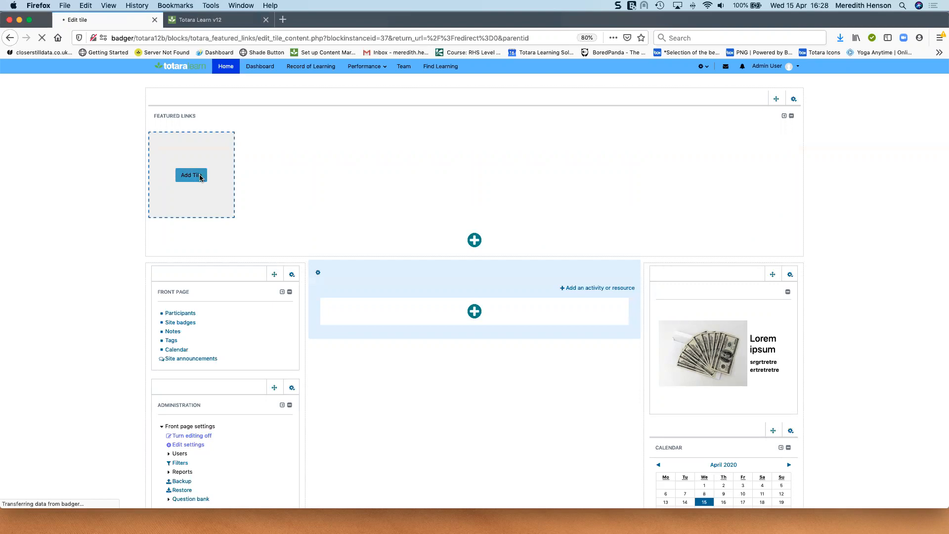
pyautogui.click(472, 149)
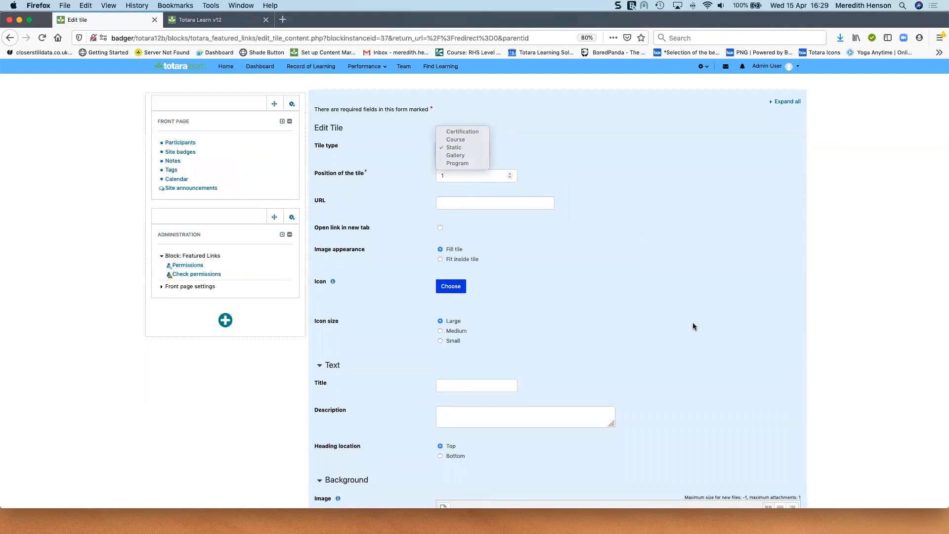
pyautogui.press('Escape')
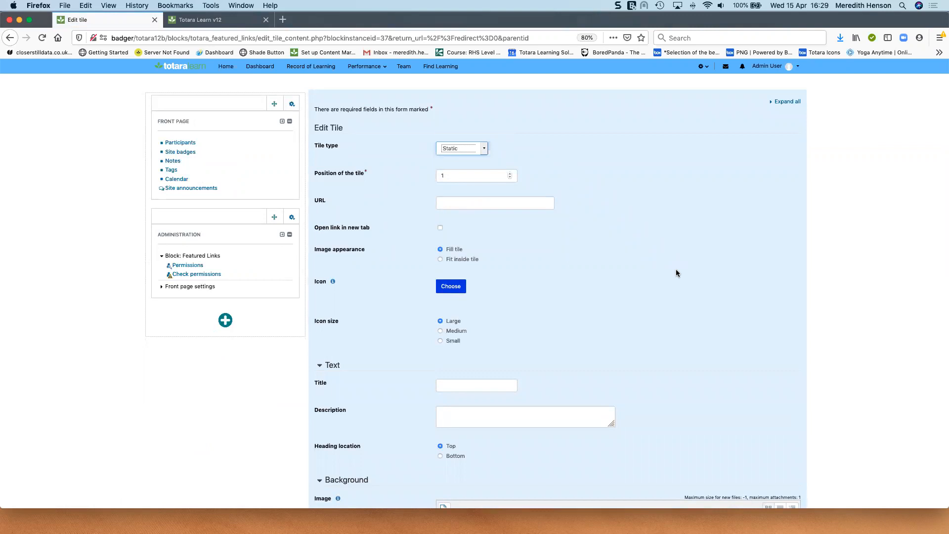
pyautogui.scroll(-5, 676, 272)
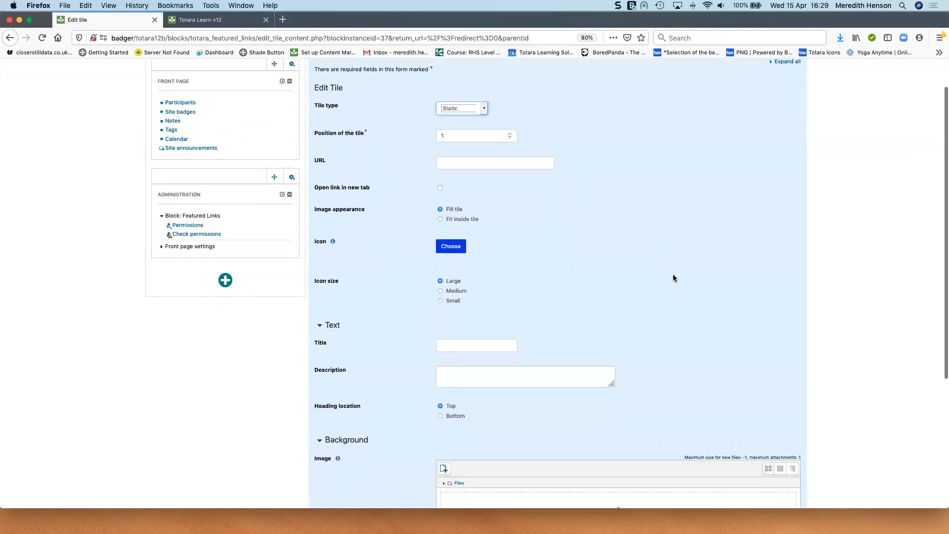
pyautogui.scroll(-3, 673, 278)
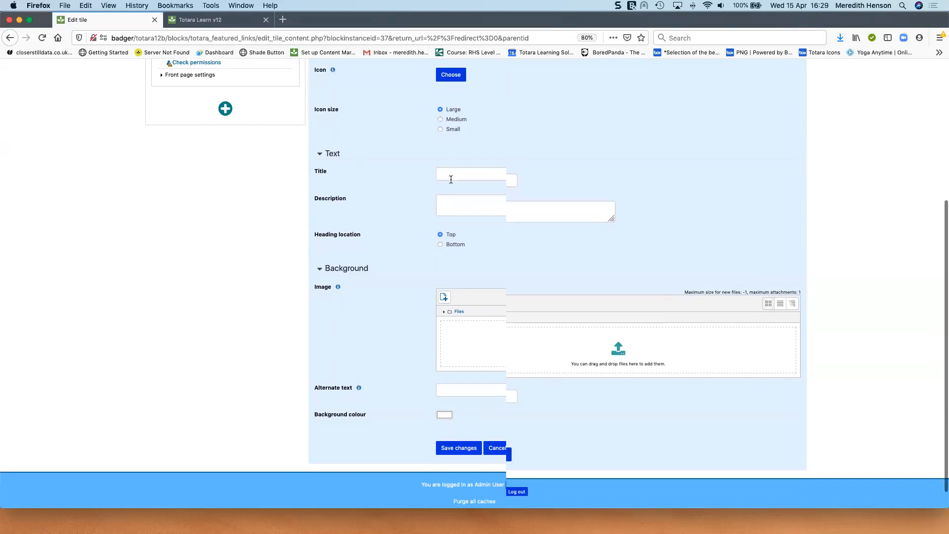
pyautogui.scroll(5, 451, 185)
# Set the new tile's type to Gallery with an interval of 3 seconds, and save it to edit its content.
pyautogui.click(484, 87)
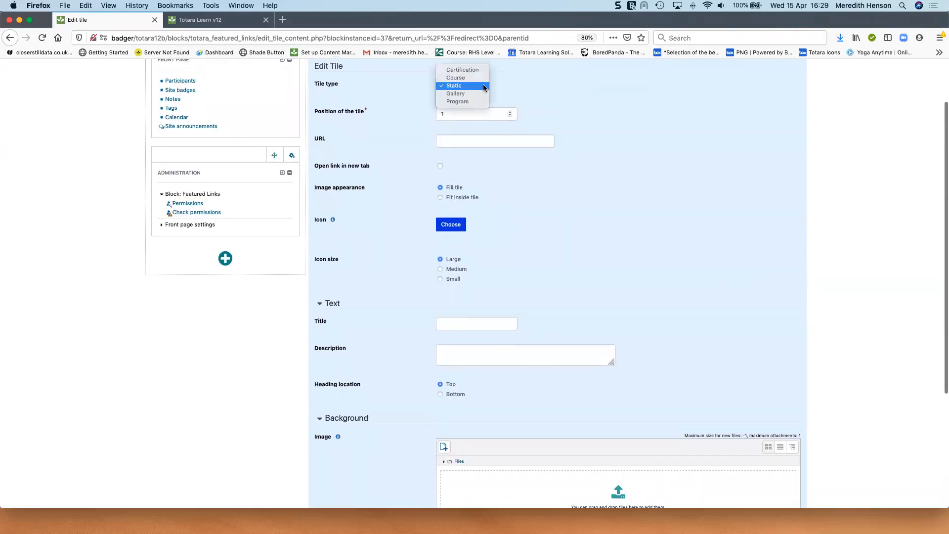
pyautogui.click(455, 96)
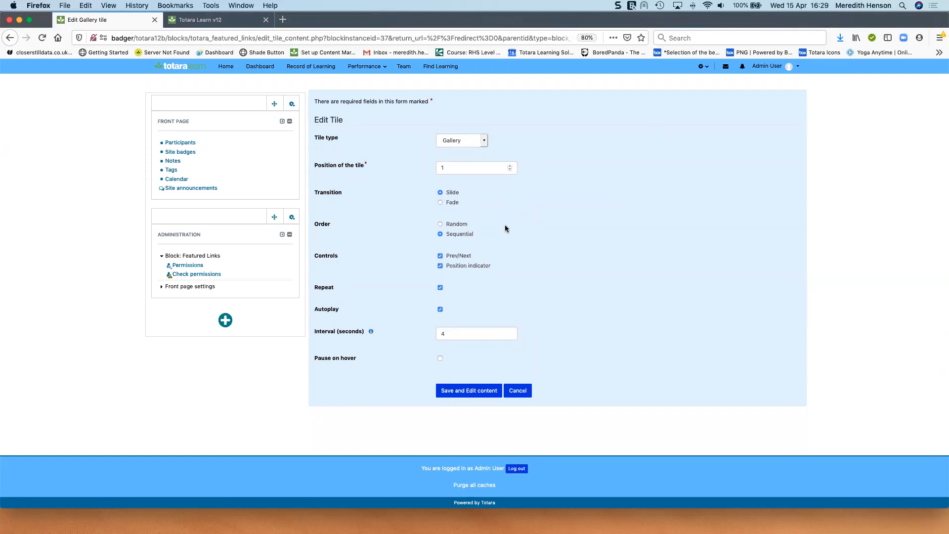
pyautogui.click(465, 332)
pyautogui.press('BackSpace')
pyautogui.write('3')
pyautogui.click(458, 391)
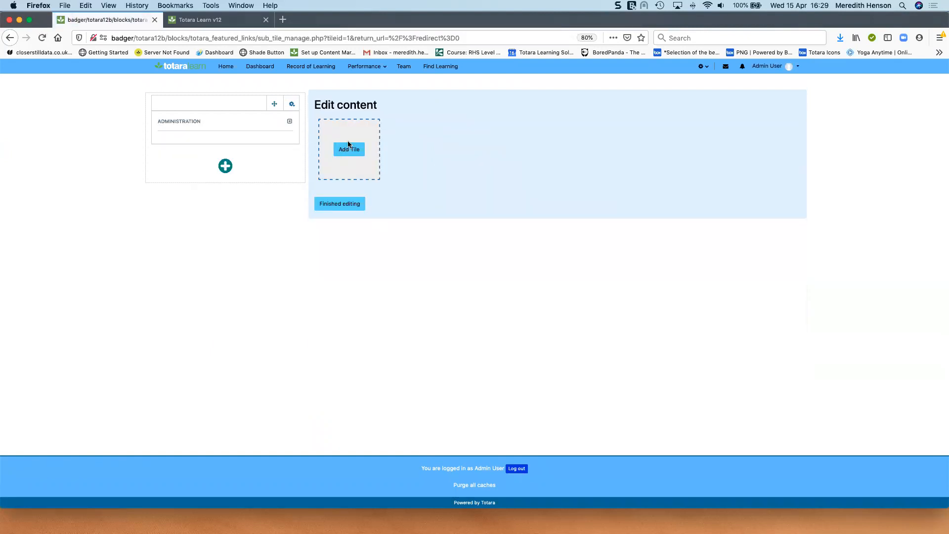
# Add a tile to the gallery and upload pexels-photo-270700.jpeg from the Glow up images folder as its background image.
pyautogui.click(357, 154)
pyautogui.scroll(-5, 467, 270)
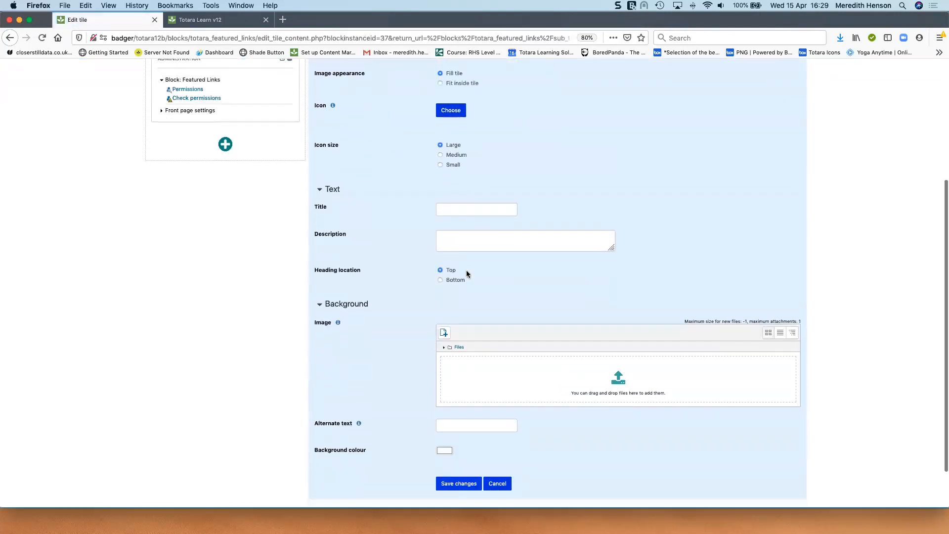
pyautogui.scroll(-3, 467, 270)
pyautogui.click(443, 287)
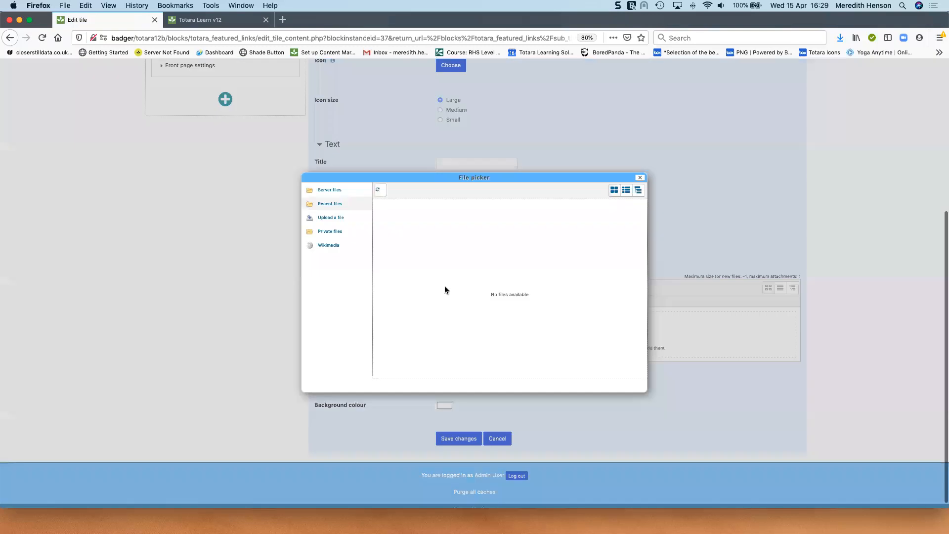
pyautogui.click(330, 217)
pyautogui.click(480, 233)
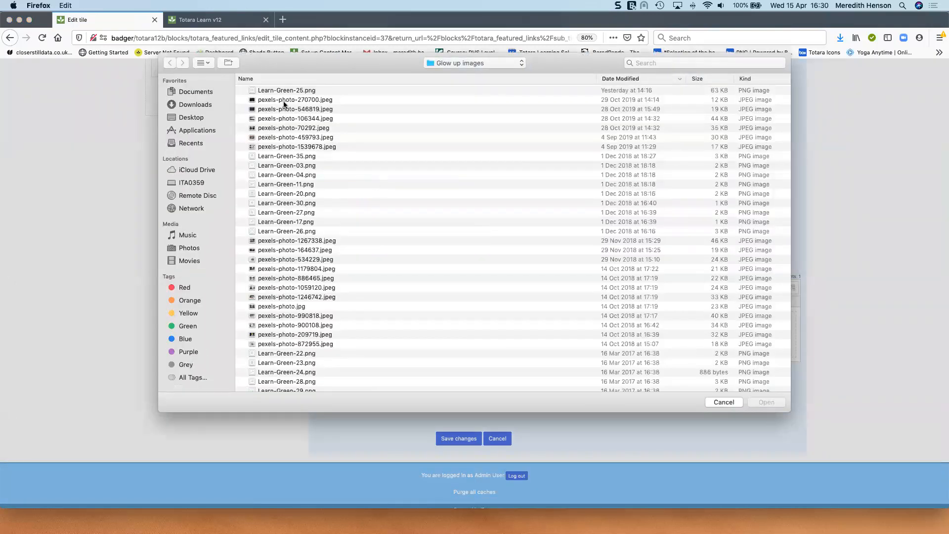
pyautogui.click(285, 101)
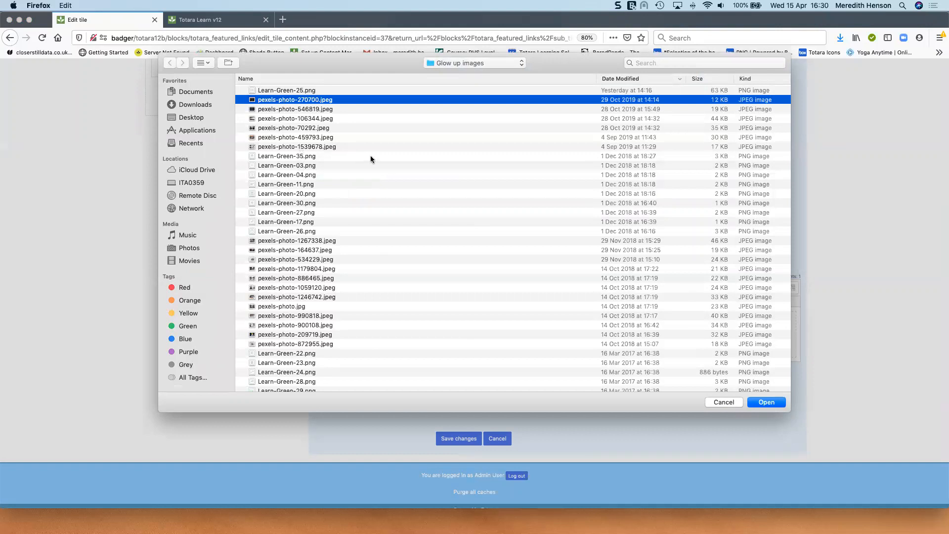
pyautogui.click(782, 404)
pyautogui.click(497, 339)
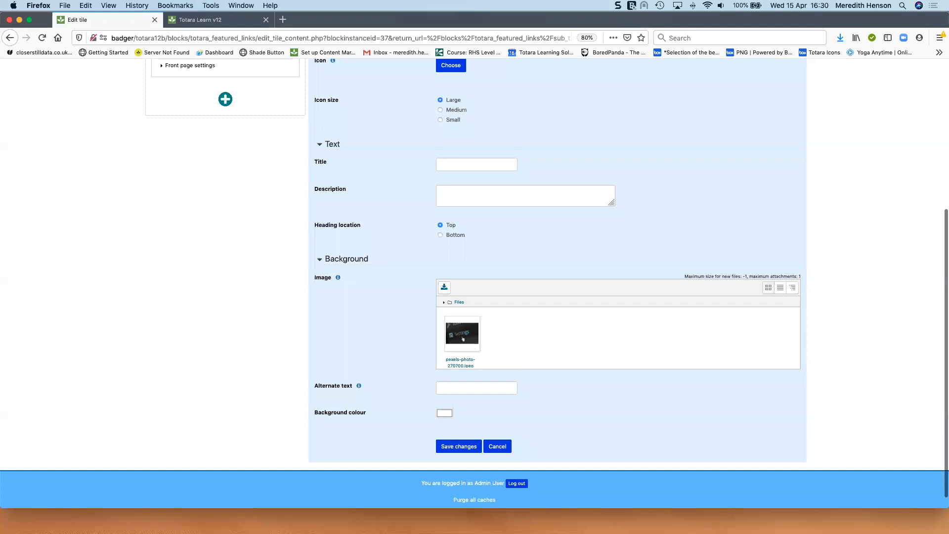
# Switch to Finder and try to add a second image from the Desktop folder to the gallery tile's background image files.
pyautogui.press('super+Tab')
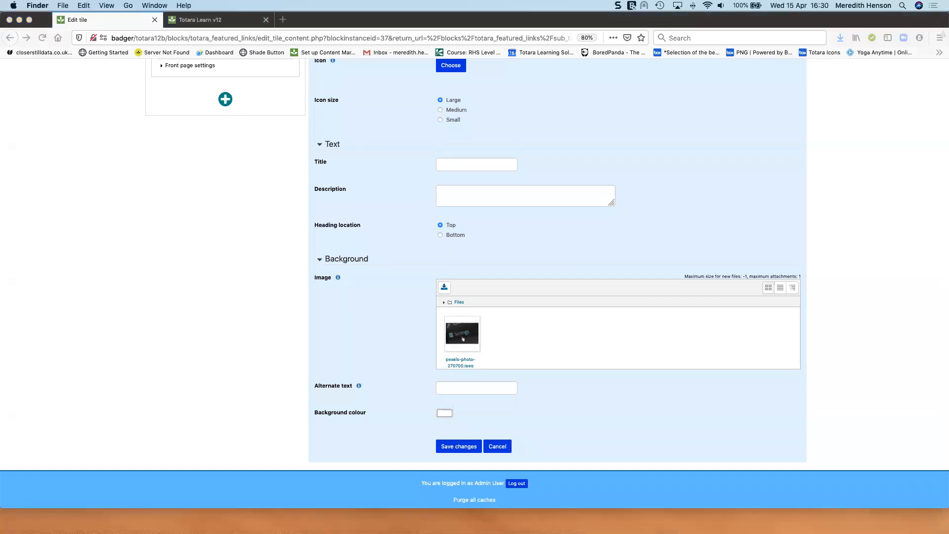
pyautogui.press('super+n')
pyautogui.click(317, 173)
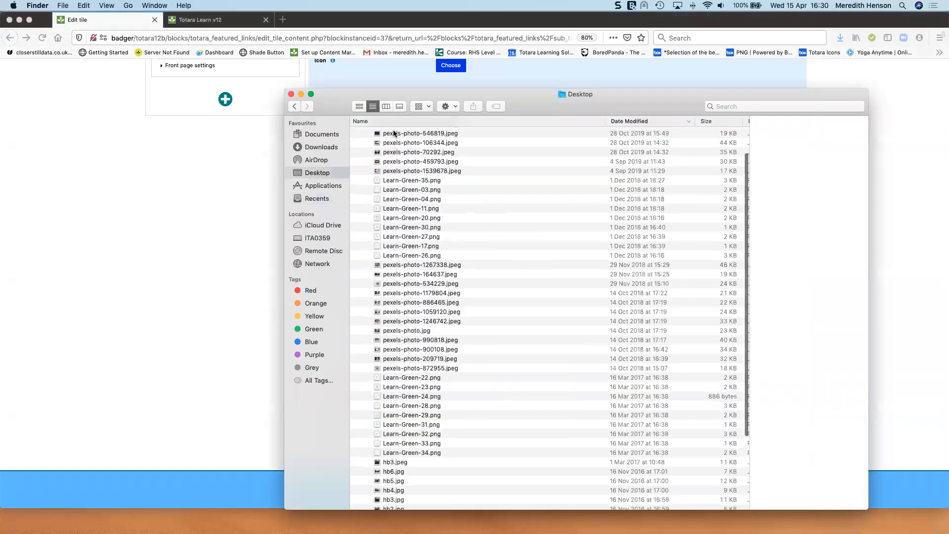
pyautogui.moveTo(462, 95); pyautogui.dragTo(26, 182)
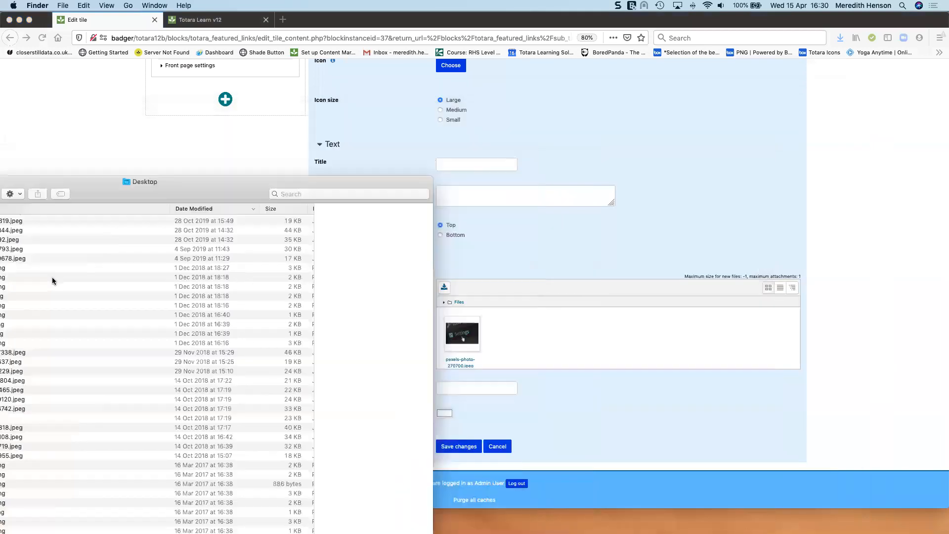
pyautogui.moveTo(132, 185); pyautogui.dragTo(217, 137)
pyautogui.moveTo(71, 209); pyautogui.dragTo(700, 336)
pyautogui.moveTo(74, 130); pyautogui.dragTo(37, 426)
pyautogui.click(477, 304)
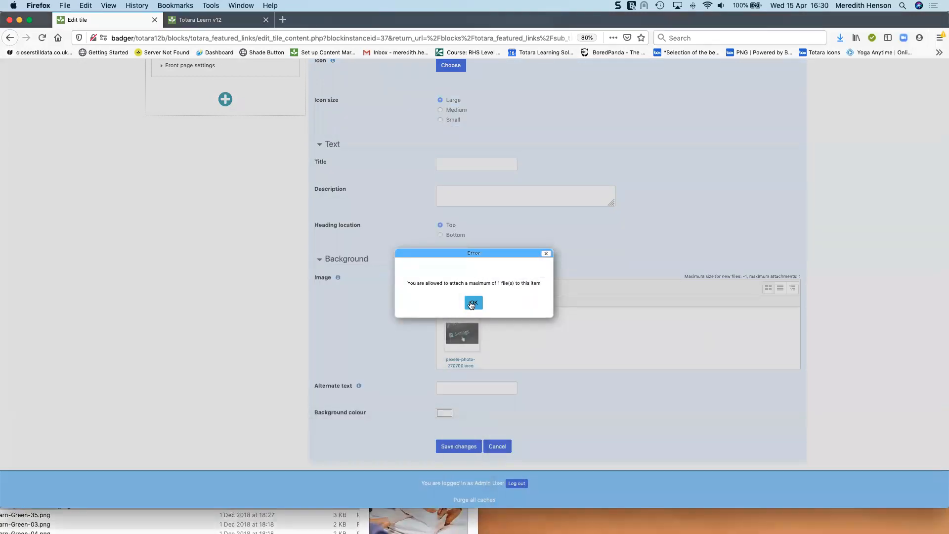
pyautogui.click(472, 303)
pyautogui.scroll(3, 359, 365)
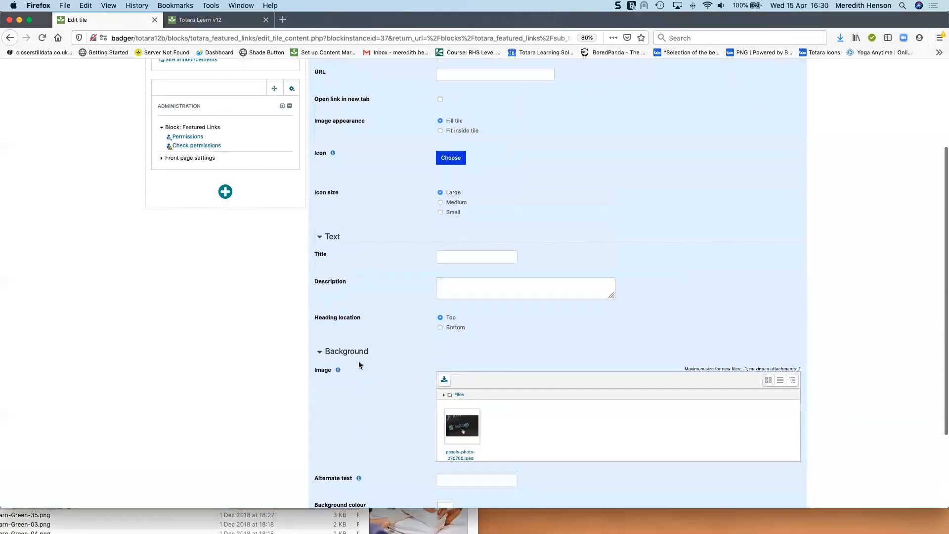
pyautogui.scroll(4, 359, 365)
pyautogui.click(472, 165)
pyautogui.write('www.google.com')
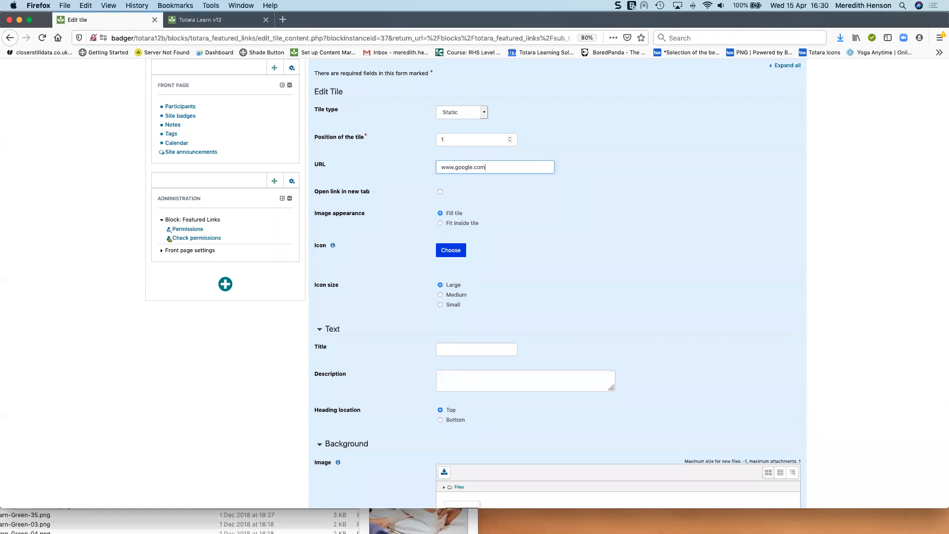
pyautogui.scroll(-2, 440, 180)
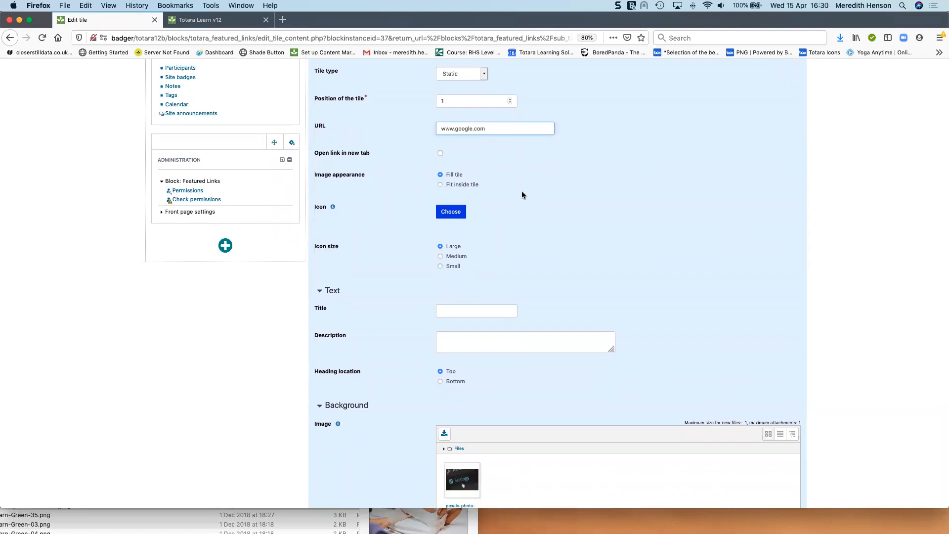
pyautogui.scroll(-1, 791, 304)
pyautogui.click(453, 428)
pyautogui.click(483, 245)
pyautogui.doubleClick(450, 243)
pyautogui.write('http')
pyautogui.press('BackSpace')
pyautogui.write('p')
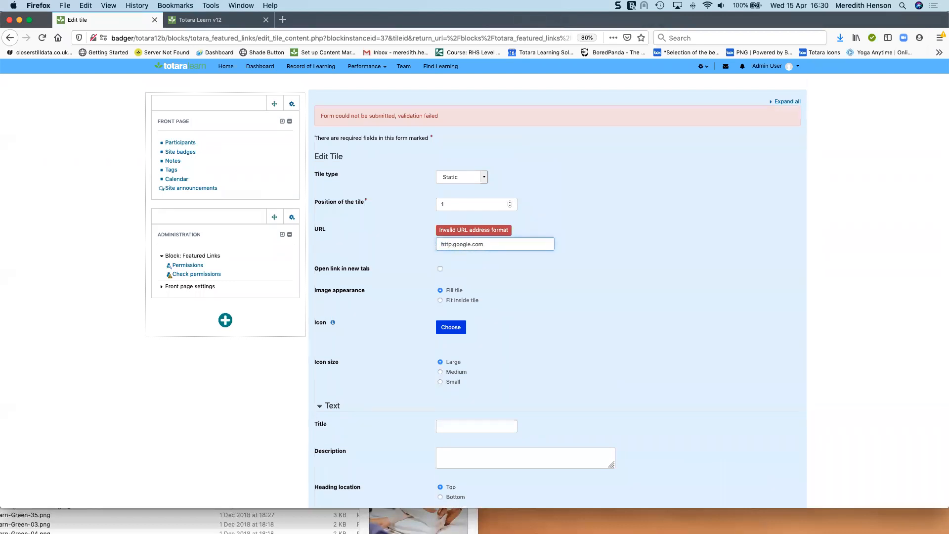
pyautogui.write('://')
pyautogui.press('BackSpace')
pyautogui.scroll(-5, 461, 364)
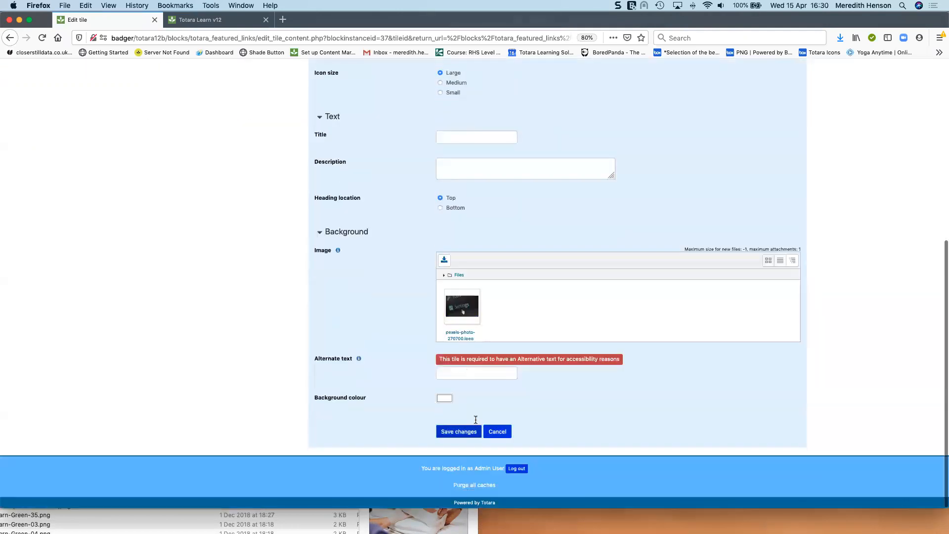
pyautogui.click(461, 433)
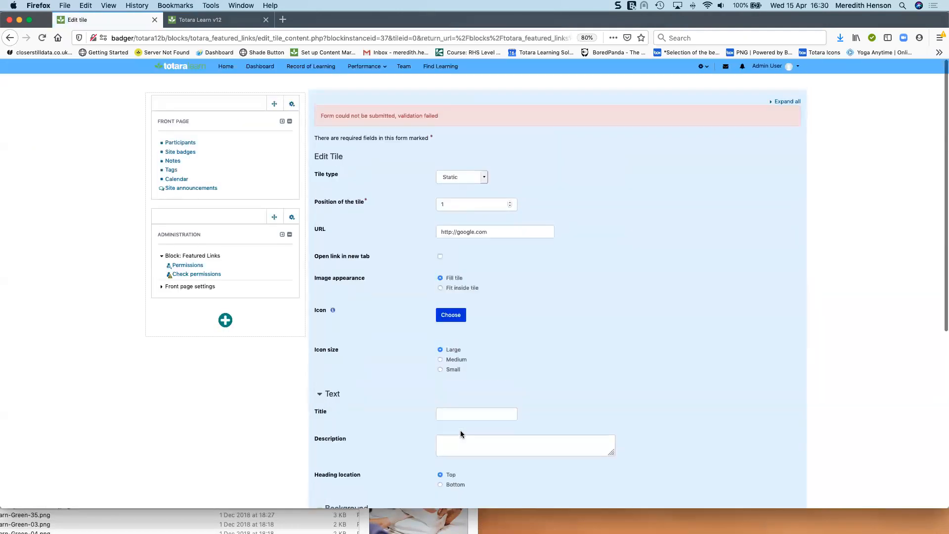
# Give the tile's background image the alternate text "whups" and save the tile.
pyautogui.scroll(-4, 467, 265)
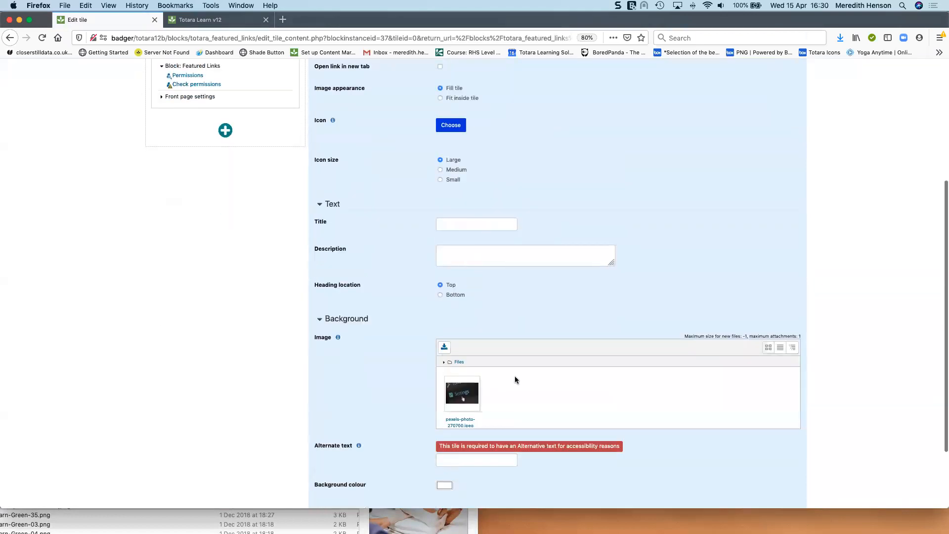
pyautogui.click(468, 460)
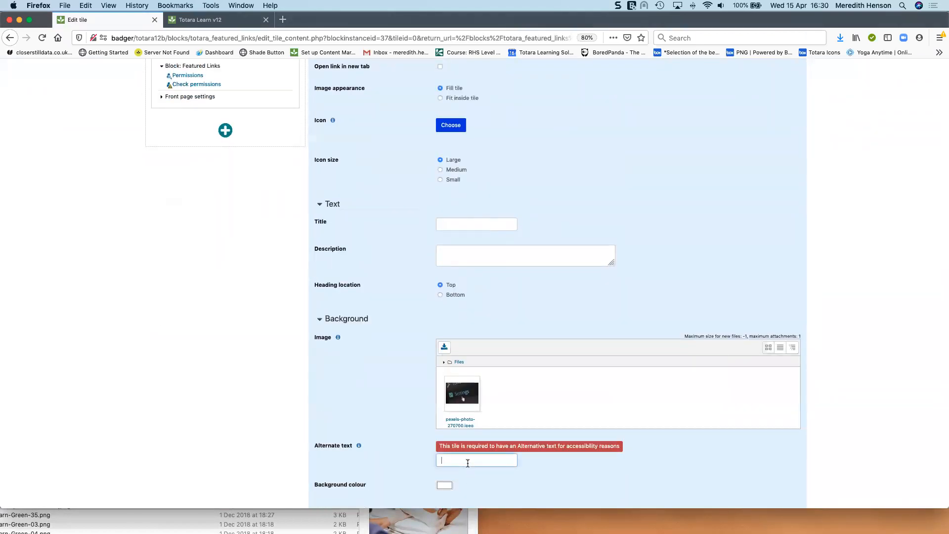
pyautogui.write('whups')
pyautogui.scroll(-3, 455, 433)
pyautogui.click(455, 432)
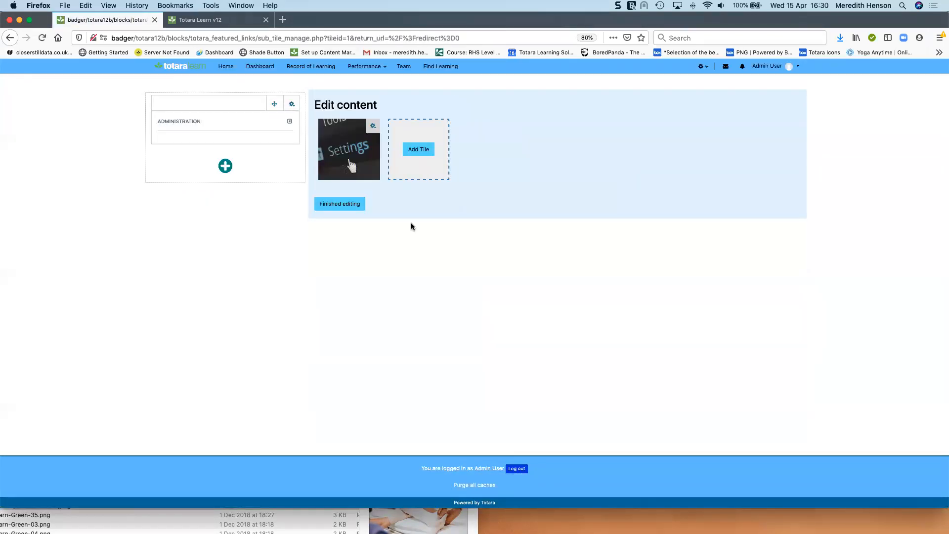
pyautogui.click(418, 149)
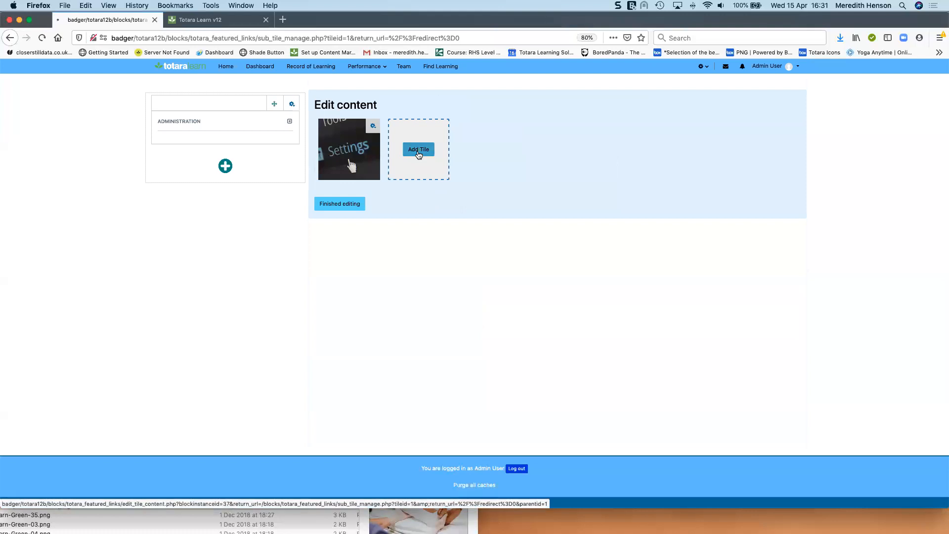
pyautogui.click(480, 201)
pyautogui.write('www.')
pyautogui.write('htt')
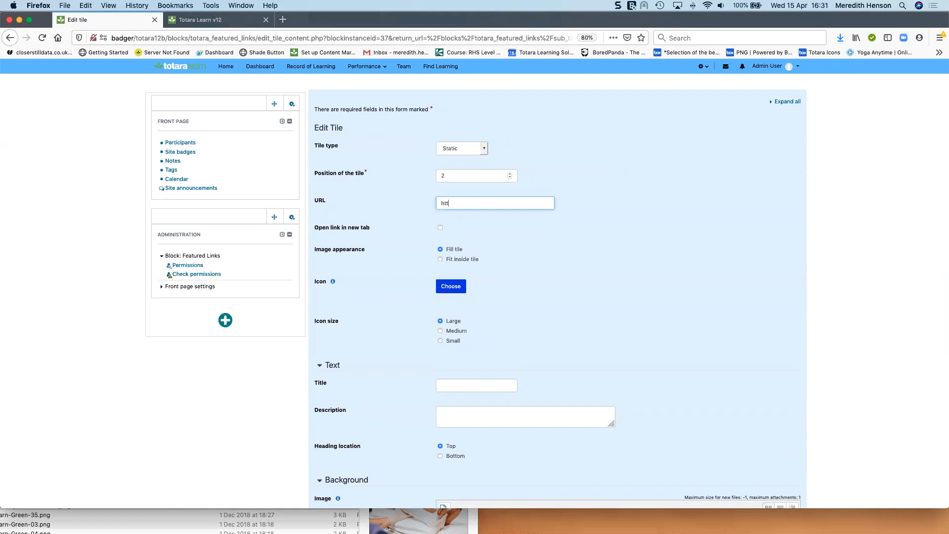
pyautogui.write('p://google.com')
pyautogui.scroll(-3, 500, 251)
pyautogui.scroll(-2, 494, 270)
pyautogui.click(461, 373)
pyautogui.write('erdf')
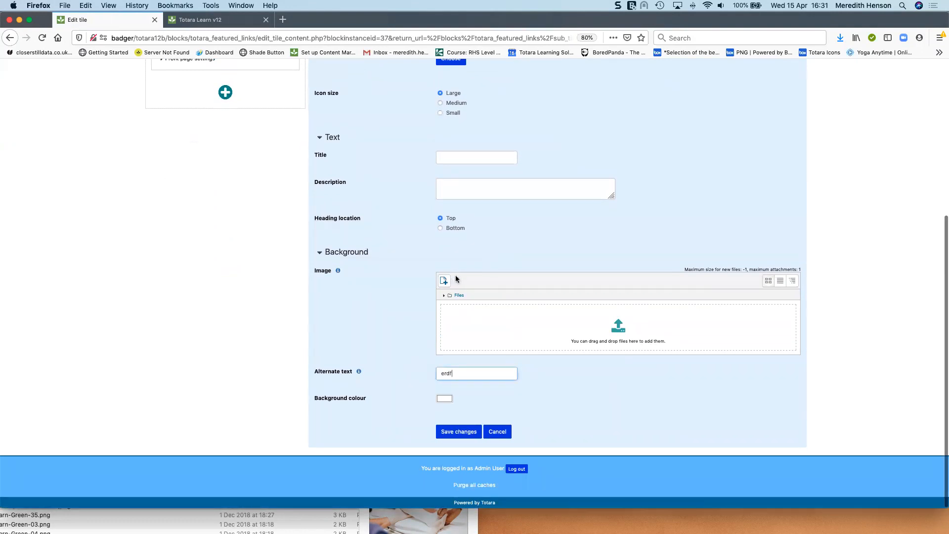
# Upload pexels-photo-886465.jpeg from the Glow up images folder as the second tile's background image and save the tile.
pyautogui.click(441, 281)
pyautogui.click(484, 234)
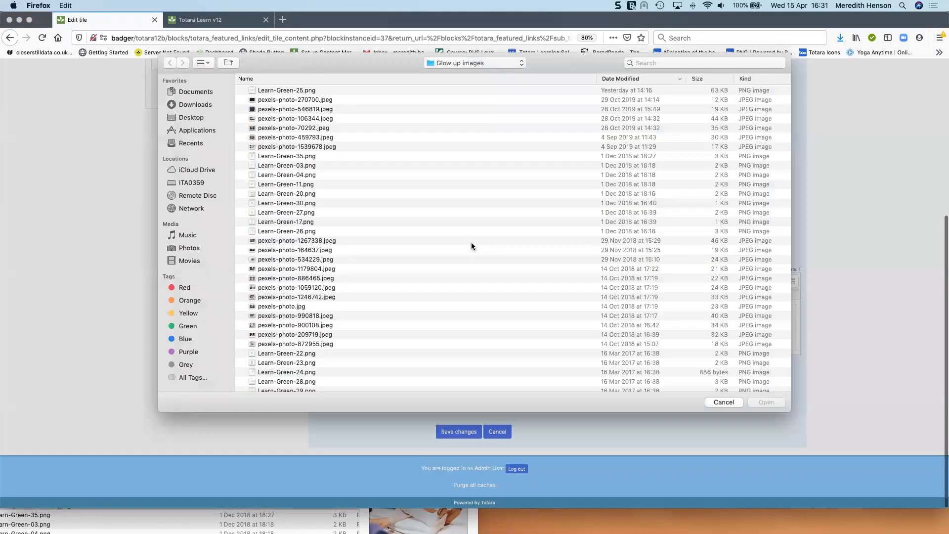
pyautogui.doubleClick(313, 278)
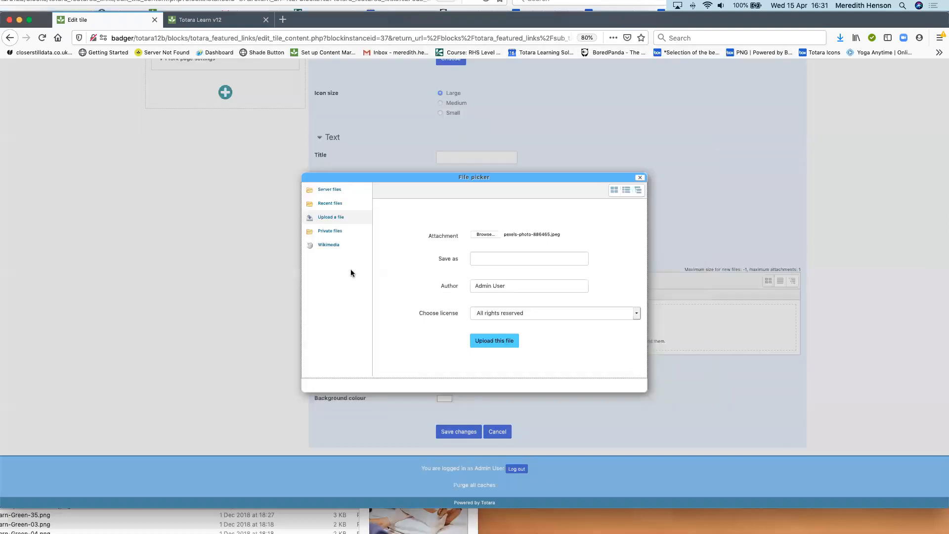
pyautogui.click(497, 341)
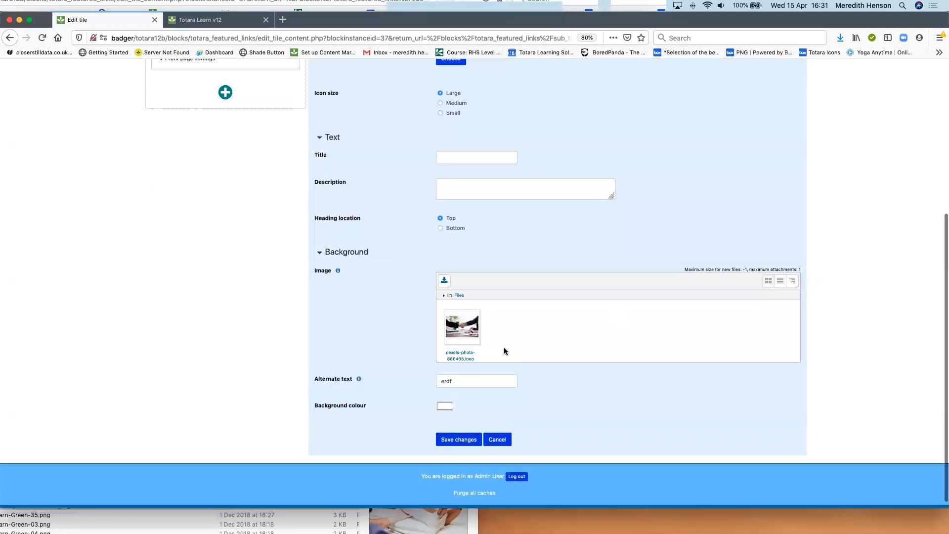
pyautogui.click(457, 440)
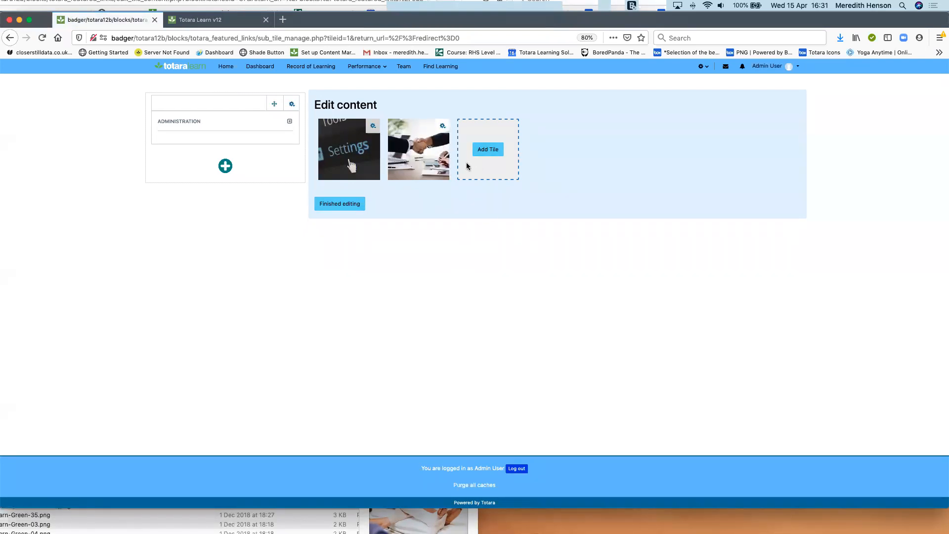
# Finish editing the gallery content, turn off editing on the home page and page through the gallery tile's images.
pyautogui.click(345, 205)
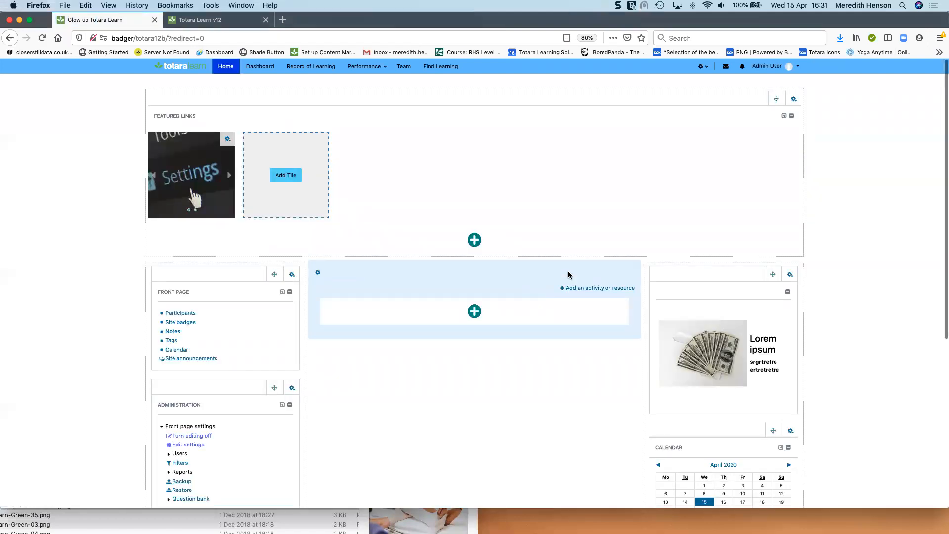
pyautogui.click(208, 438)
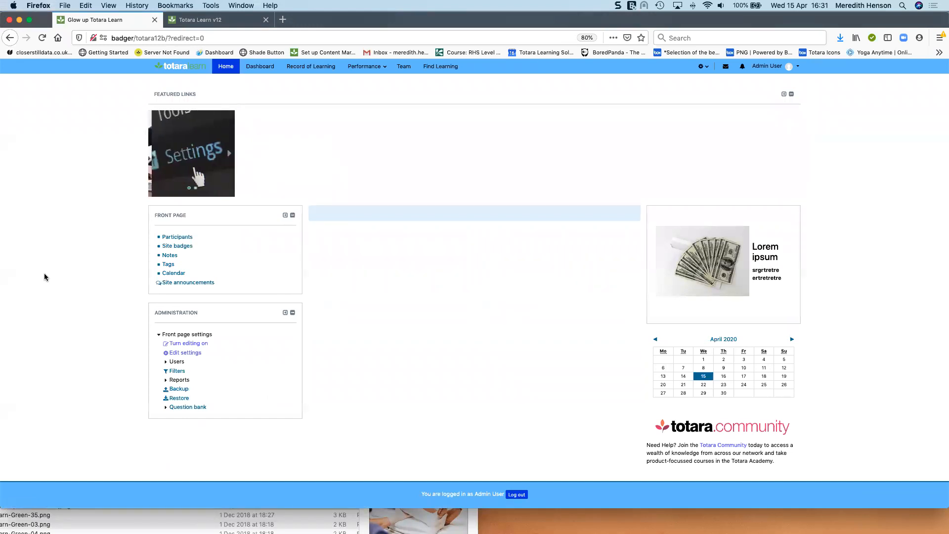
pyautogui.click(230, 154)
pyautogui.click(230, 154)
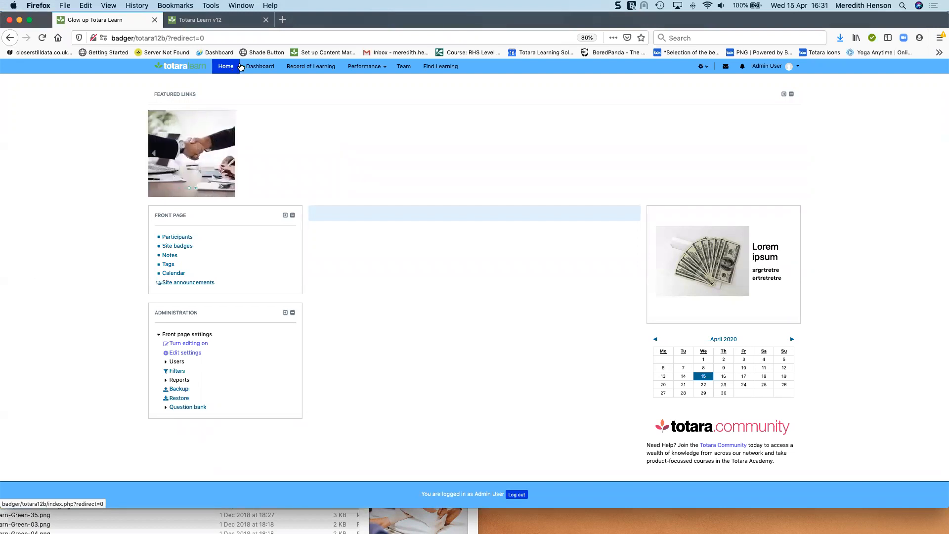
# On the Totara Learn v12 site, examine the Featured Links tiles on the home page and the My Learning, HR System Implementation Project Team and Staff Manager dashboards.
pyautogui.click(197, 20)
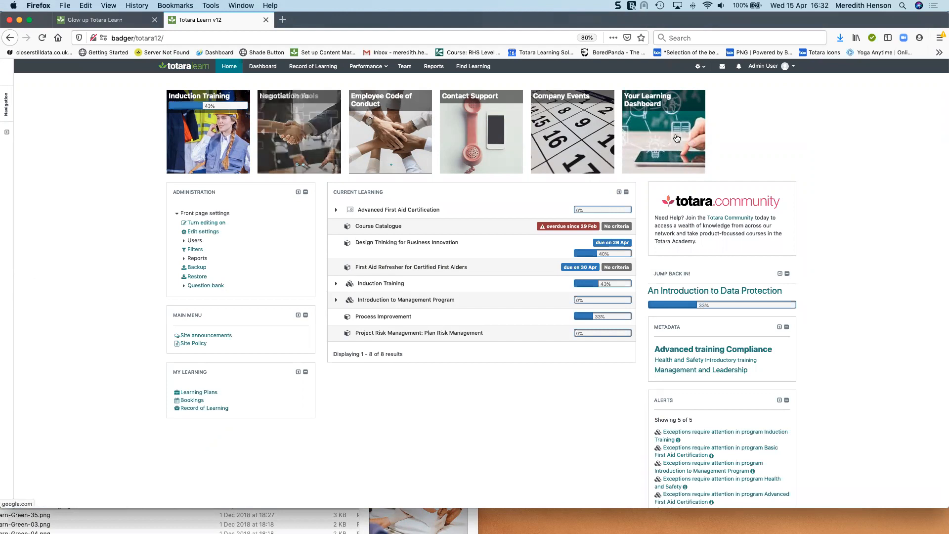
pyautogui.click(334, 135)
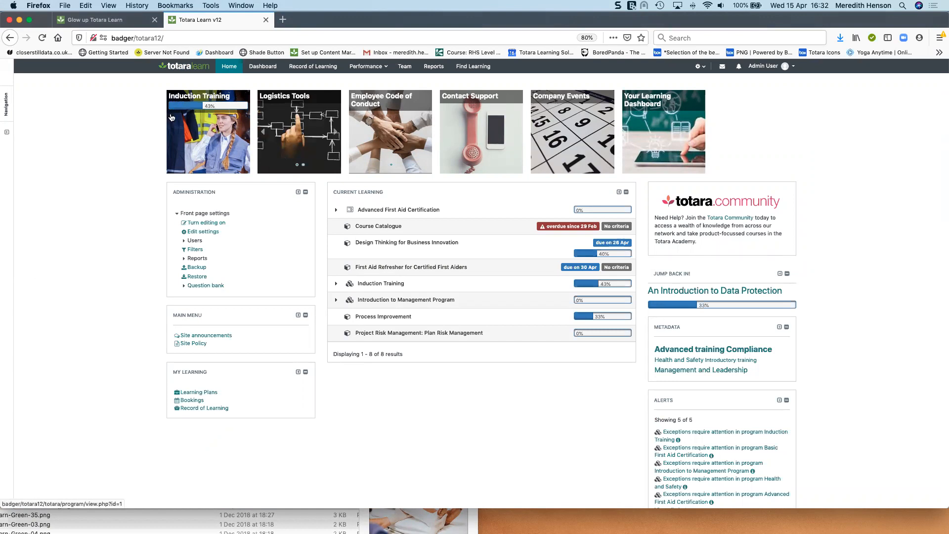
pyautogui.click(254, 70)
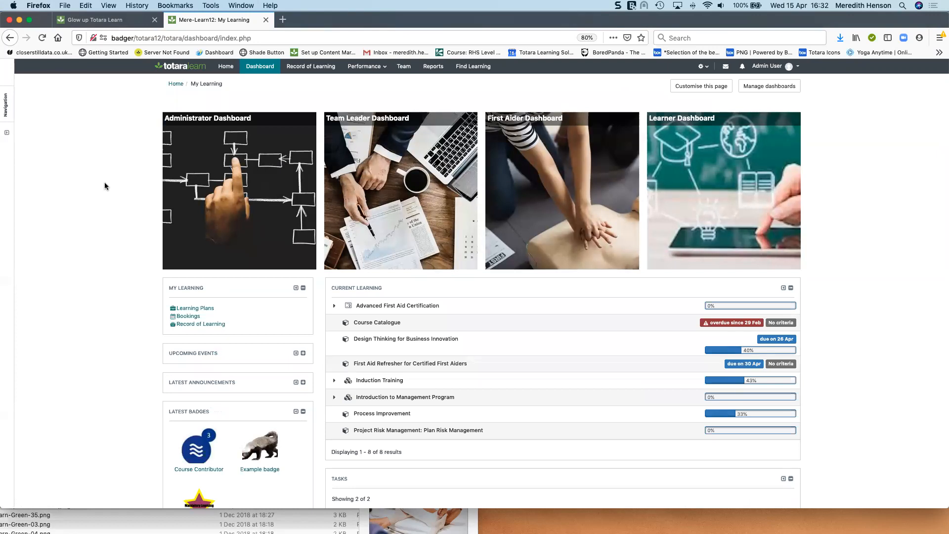
pyautogui.scroll(-5, 124, 271)
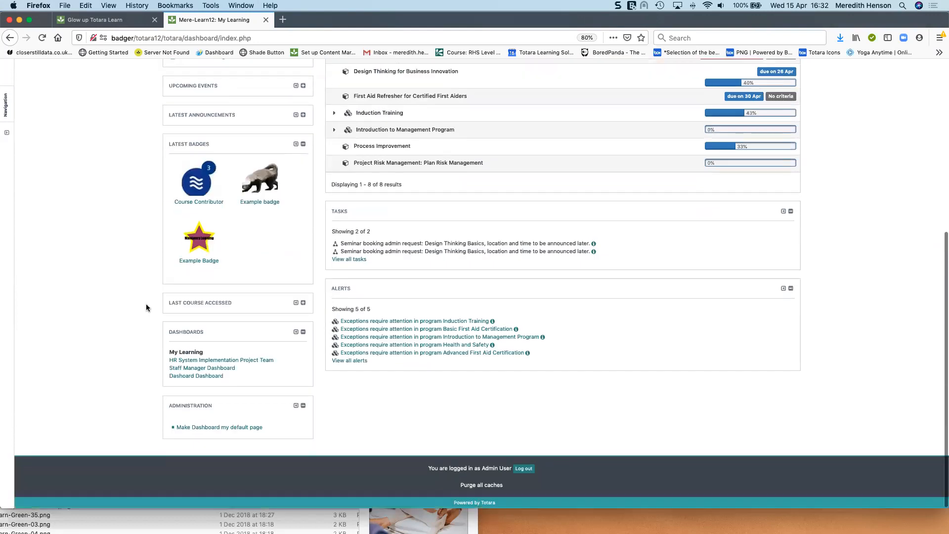
pyautogui.click(231, 361)
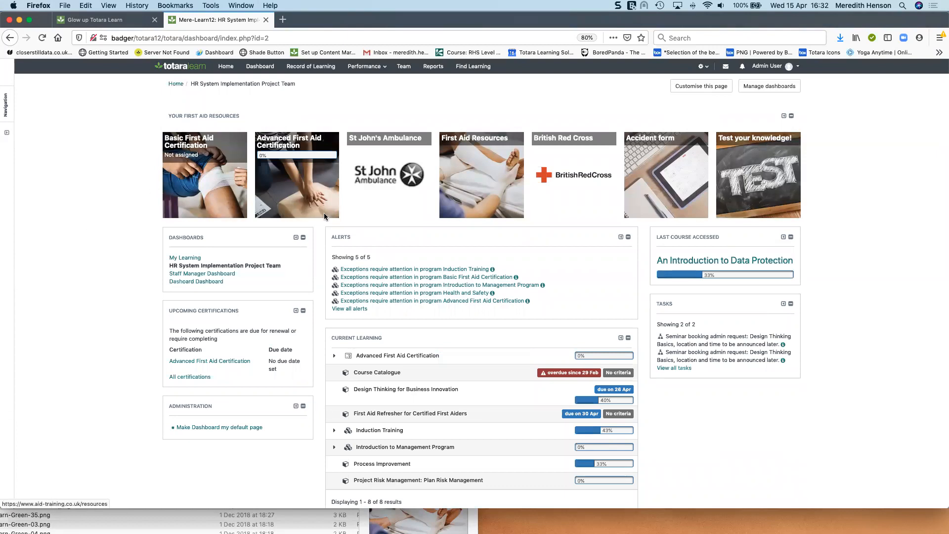
pyautogui.scroll(-1, 130, 218)
pyautogui.scroll(-2, 130, 218)
pyautogui.click(214, 202)
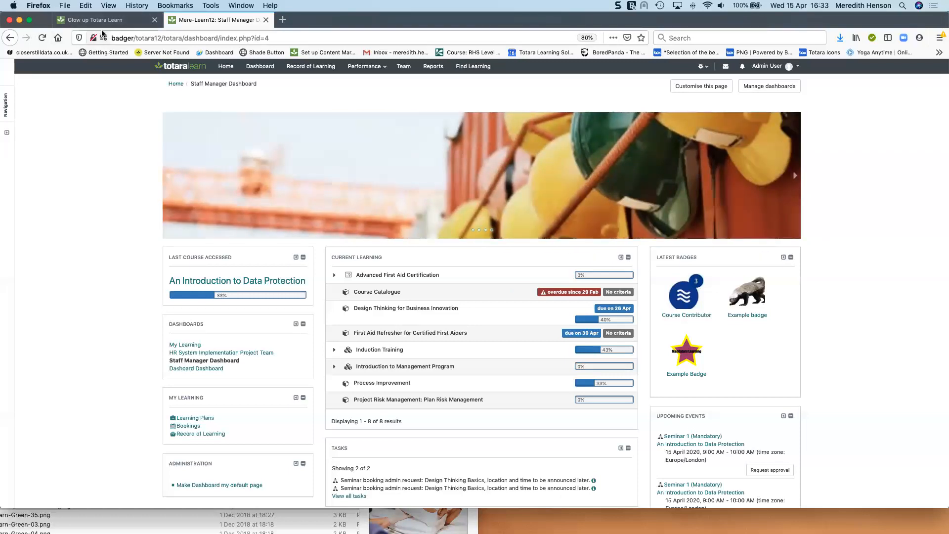
# Compare the Glow up site's home page gallery tile with the wide gallery banner on the Staff Manager Dashboard.
pyautogui.click(113, 20)
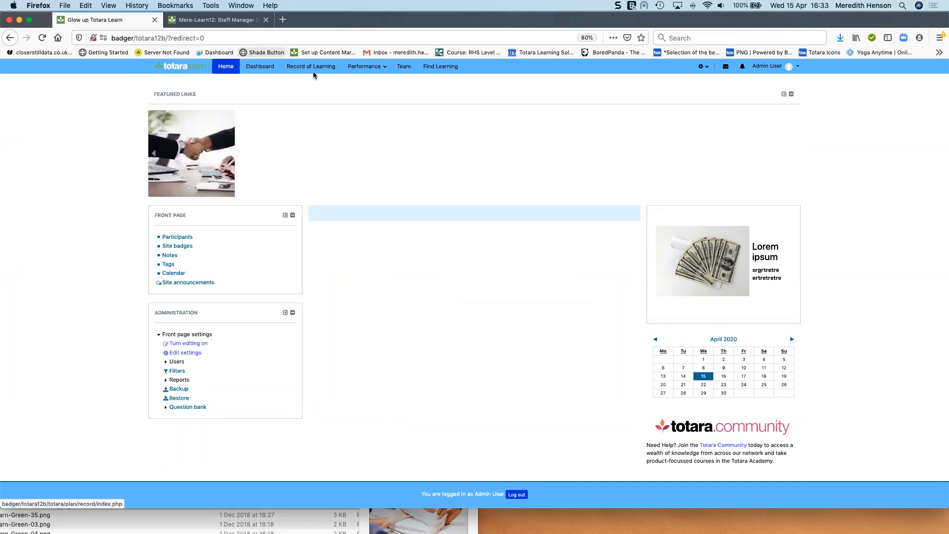
pyautogui.click(214, 22)
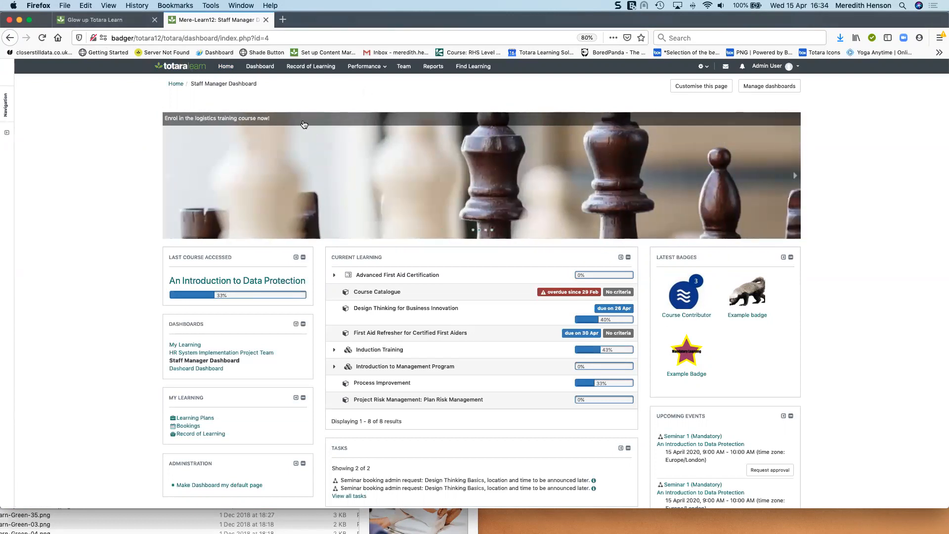
pyautogui.click(105, 22)
pyautogui.click(213, 20)
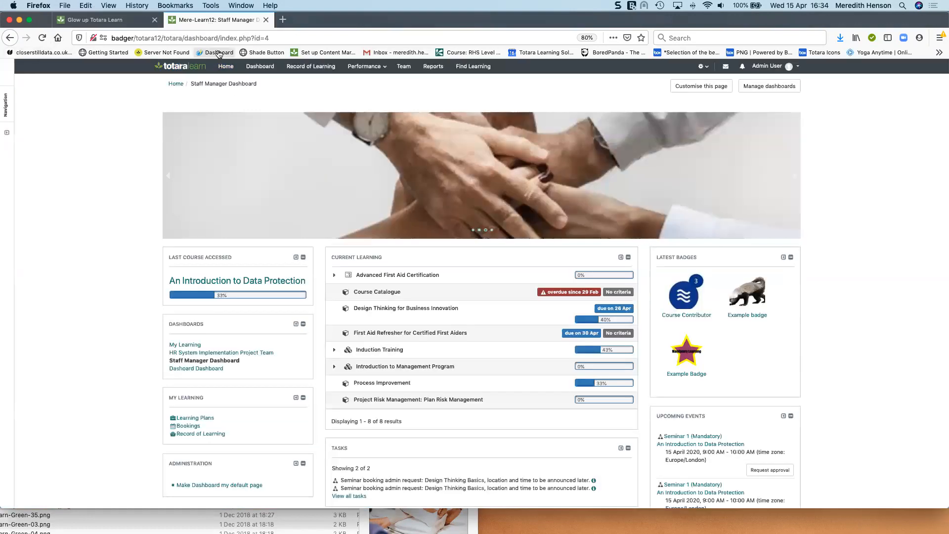
# Start customising the HR System Implementation Project Team dashboard and examine the Your First Aid Resources block's appearance, tile and page placement settings.
pyautogui.click(208, 353)
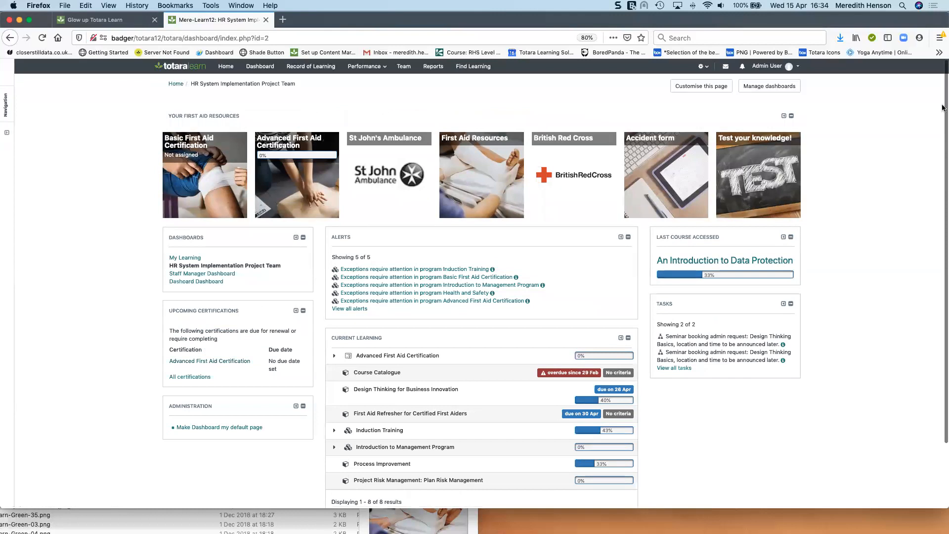
pyautogui.click(701, 86)
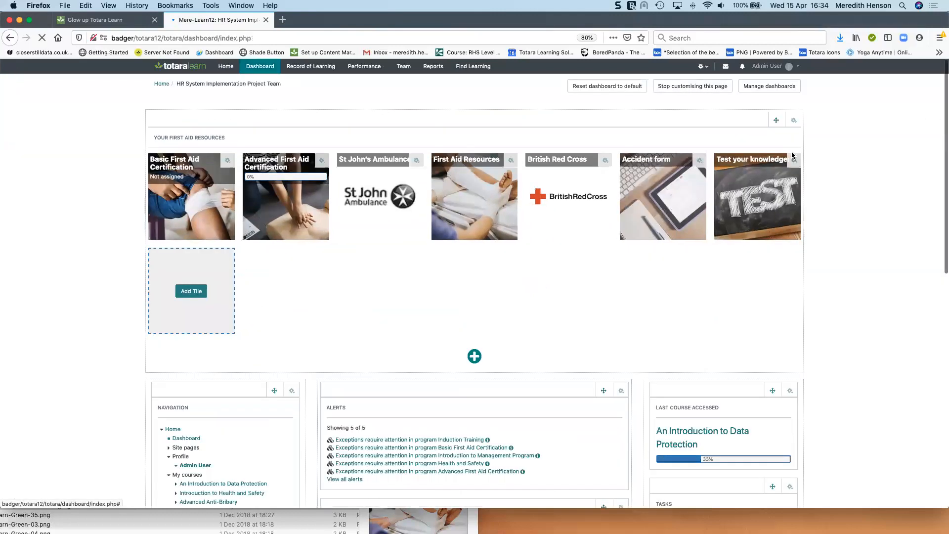
pyautogui.click(794, 122)
pyautogui.click(751, 138)
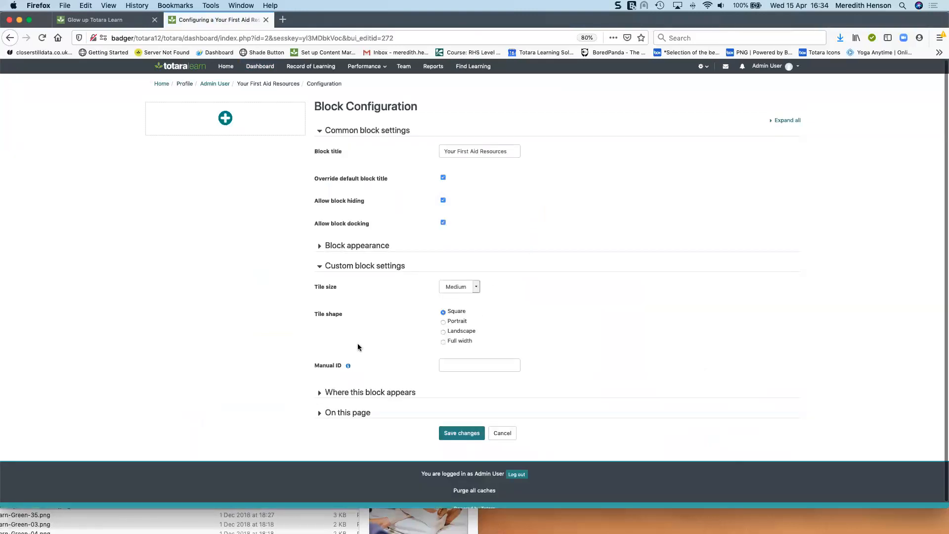
pyautogui.click(371, 246)
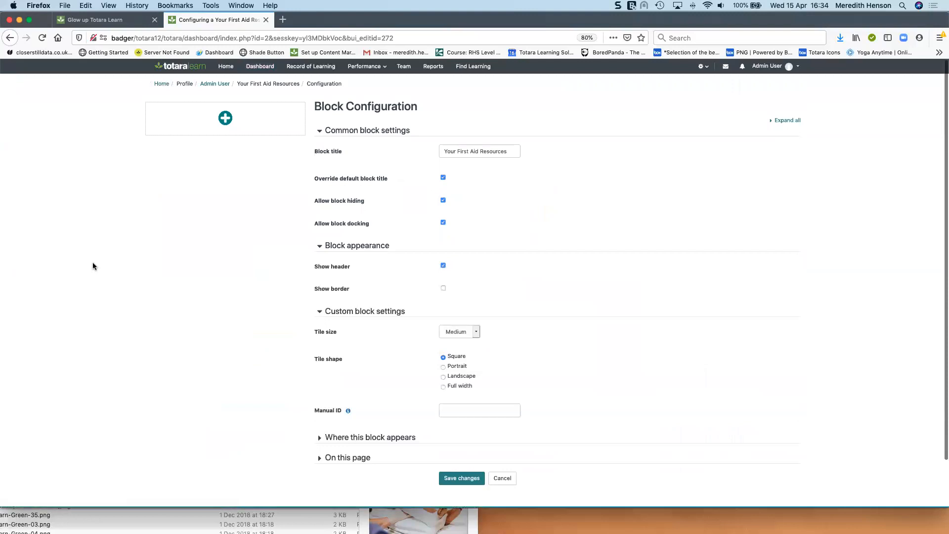
pyautogui.scroll(-2, 93, 262)
pyautogui.click(340, 407)
pyautogui.scroll(-1, 176, 398)
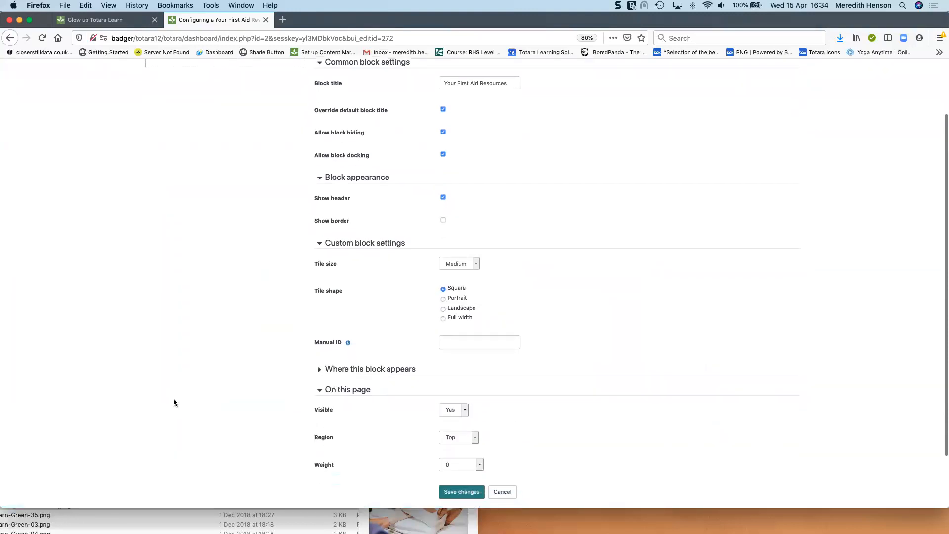
# Return to the HR System Implementation Project Team dashboard and examine the editing options of the Basic and Advanced First Aid Certification tiles.
pyautogui.click(18, 38)
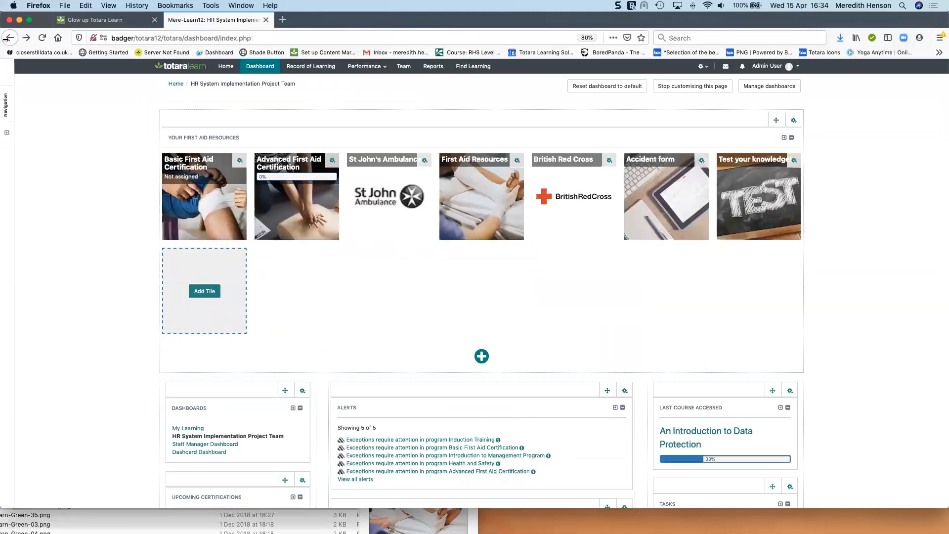
pyautogui.click(238, 162)
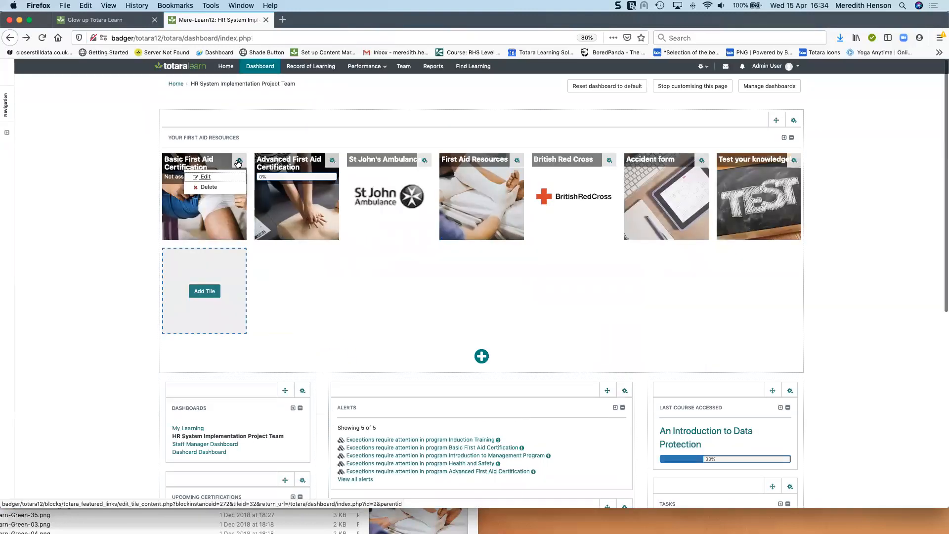
pyautogui.click(333, 162)
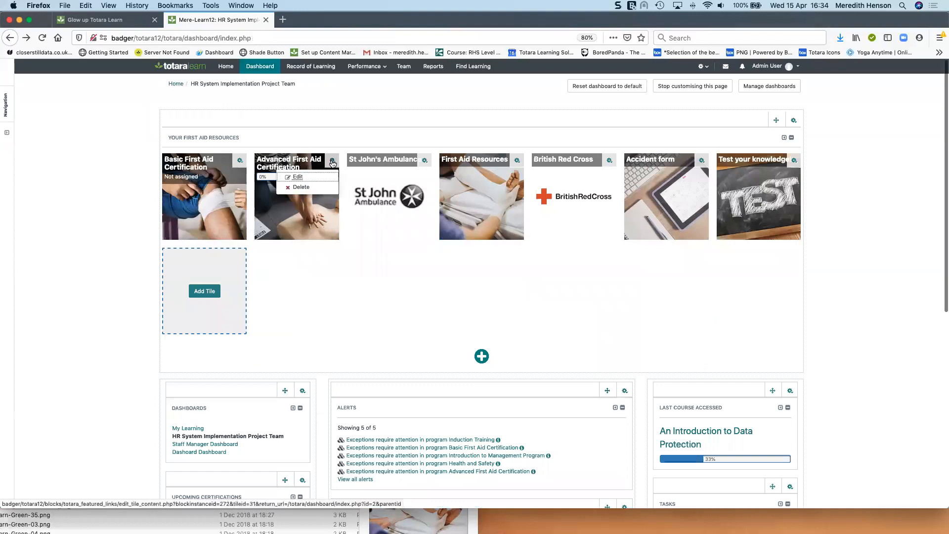
# Change the St John's Ambulance tile's background colour to Honeydew, save the tile and close the colour picker.
pyautogui.click(424, 161)
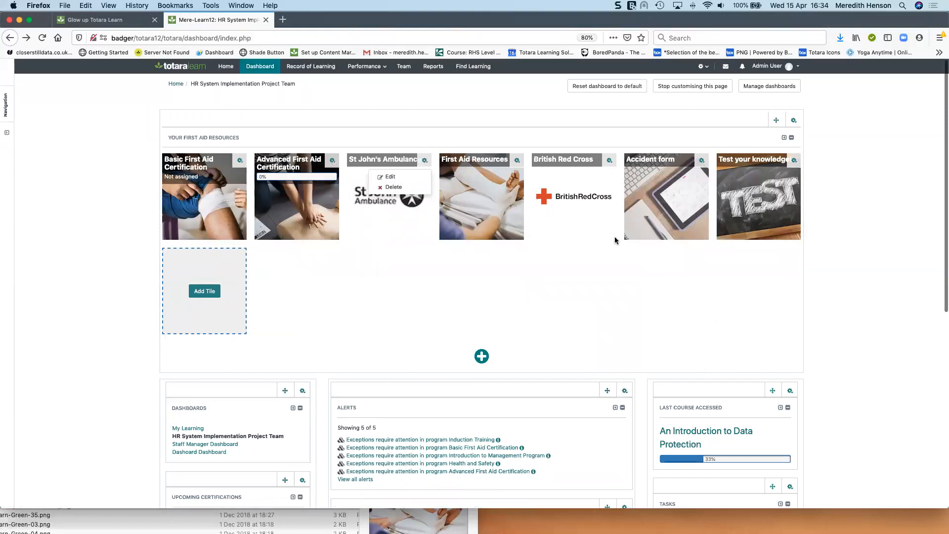
pyautogui.click(391, 176)
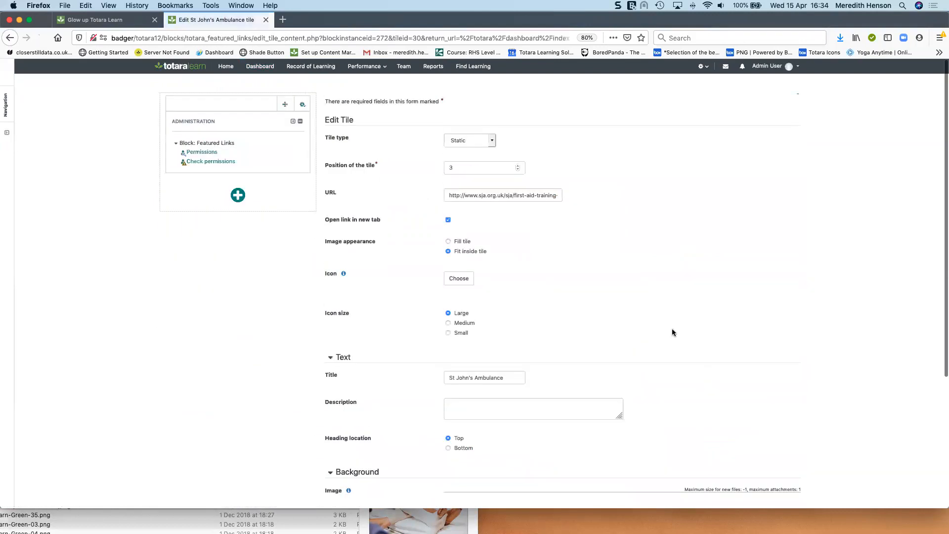
pyautogui.scroll(-5, 393, 447)
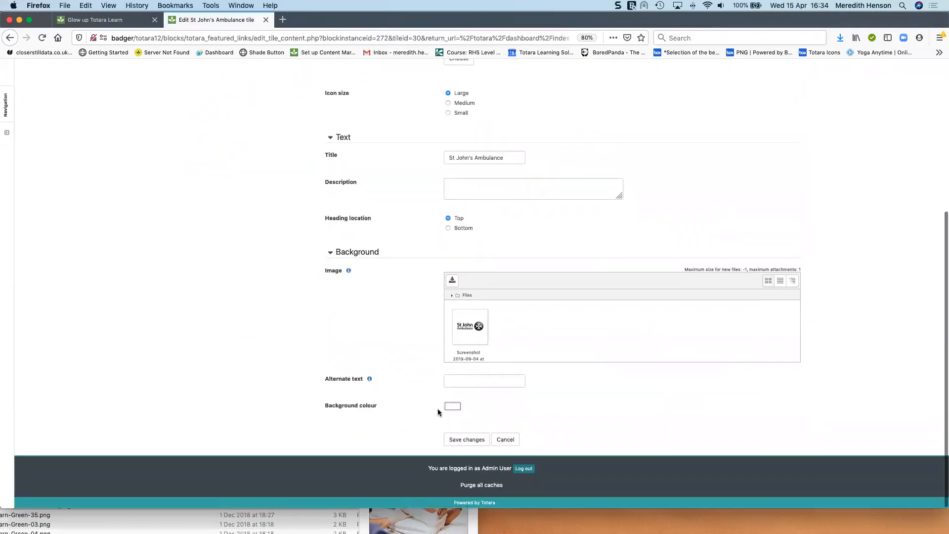
pyautogui.click(453, 406)
pyautogui.click(317, 311)
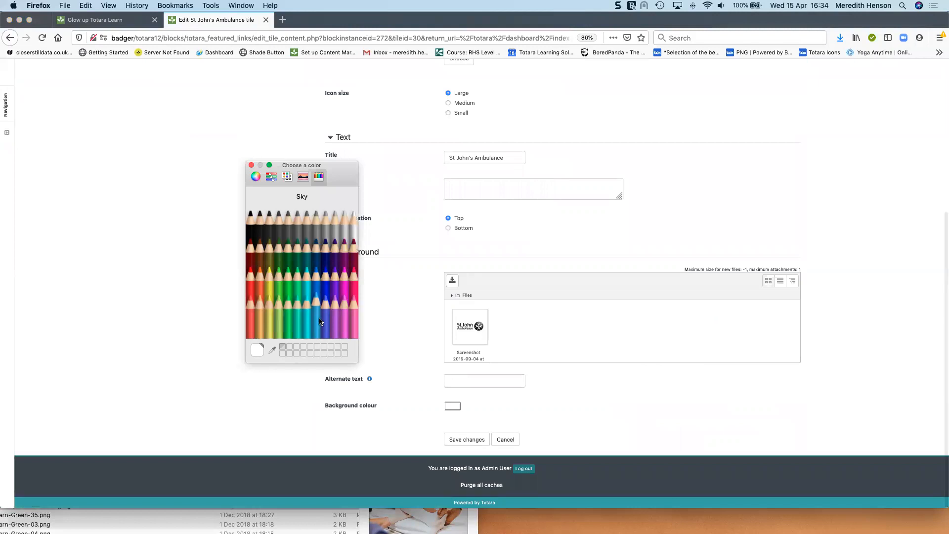
pyautogui.click(277, 308)
pyautogui.click(466, 443)
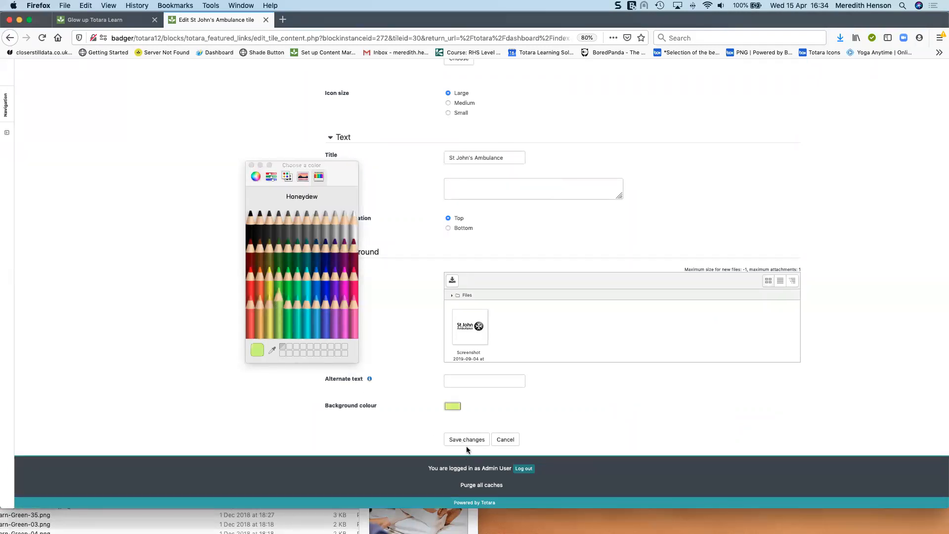
pyautogui.click(465, 441)
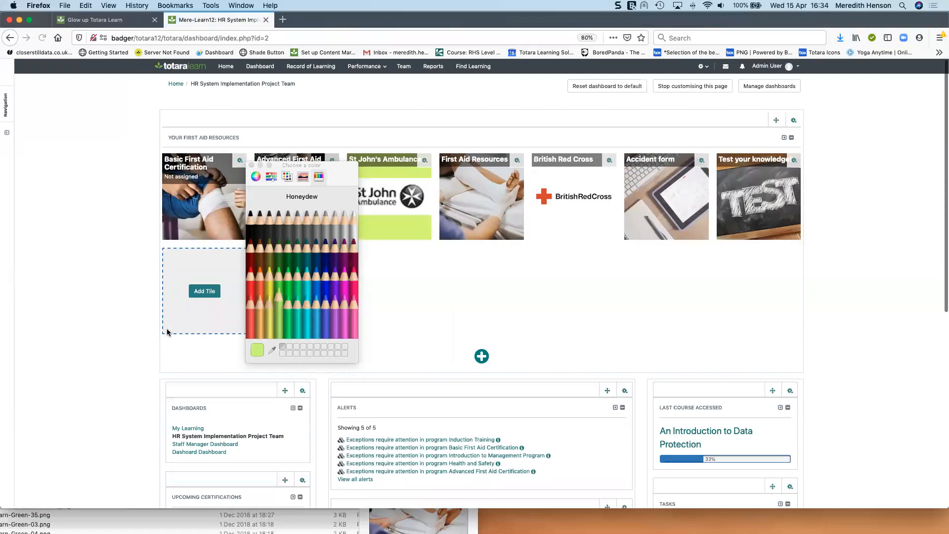
pyautogui.click(250, 165)
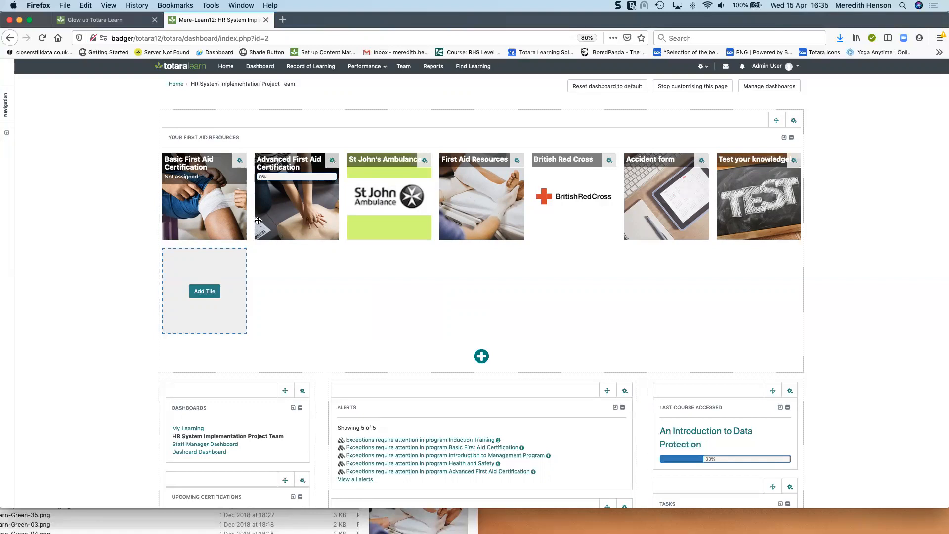
# Add a Course tile for Mentoring and Supervising from Team Management and Leadership to the Your First Aid Resources block and save it.
pyautogui.click(204, 292)
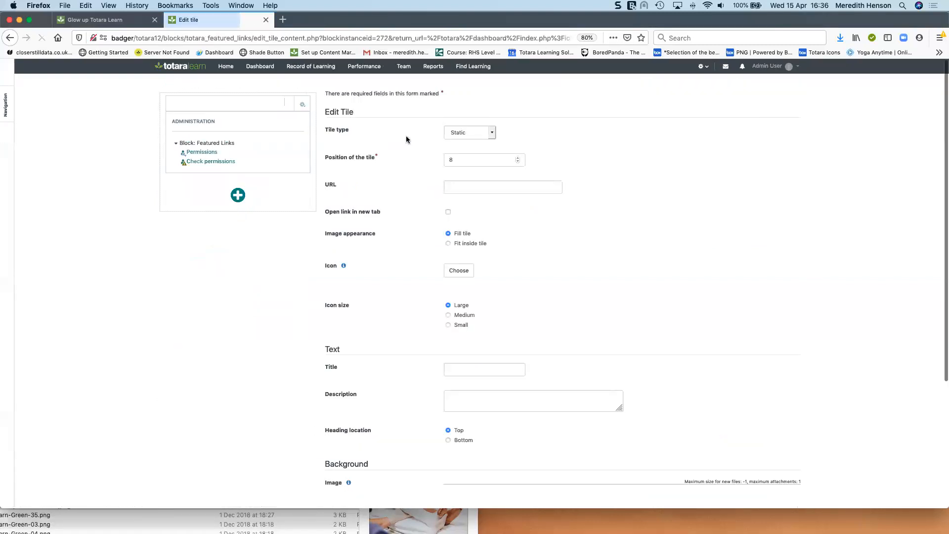
pyautogui.click(491, 139)
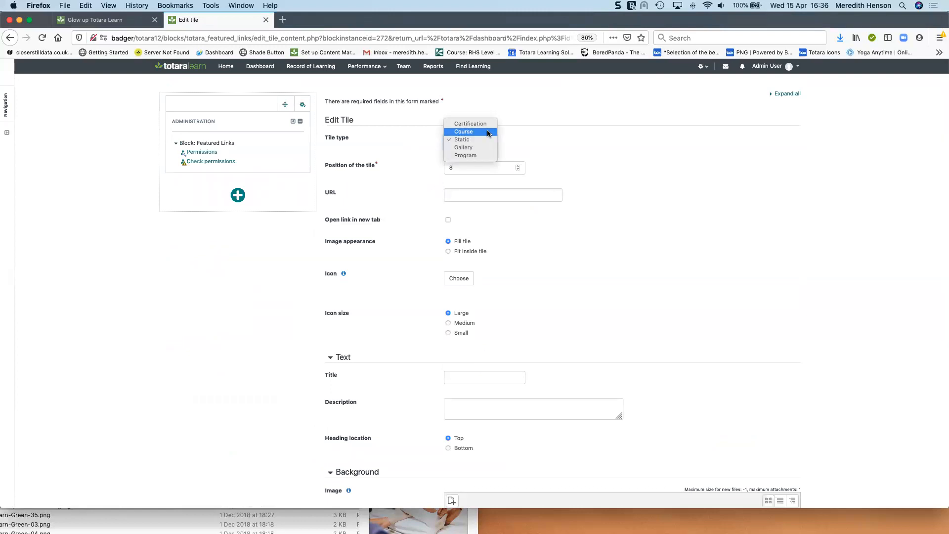
pyautogui.click(488, 132)
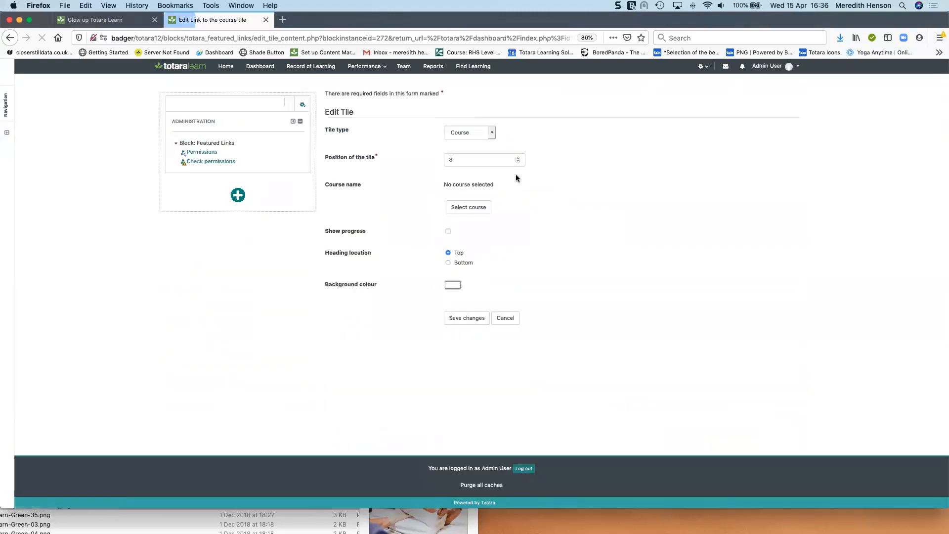
pyautogui.click(483, 216)
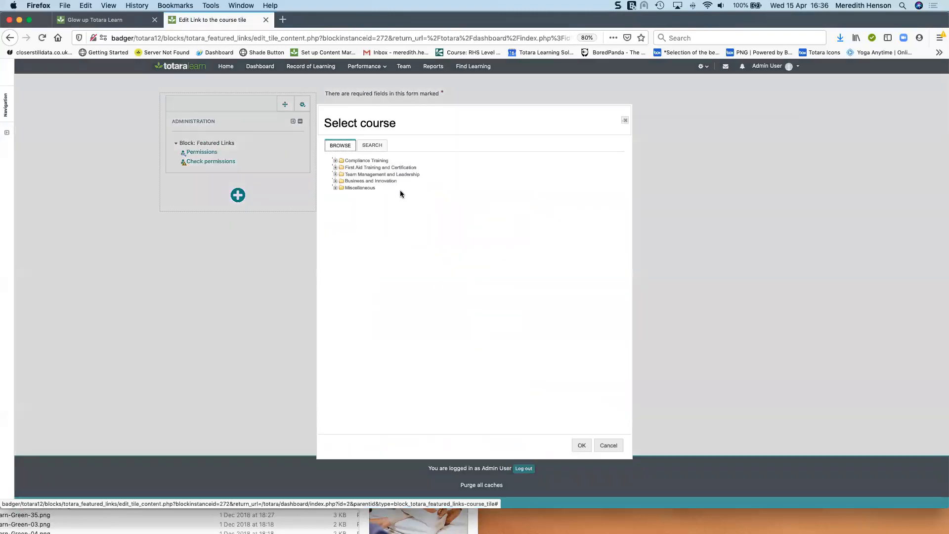
pyautogui.click(335, 174)
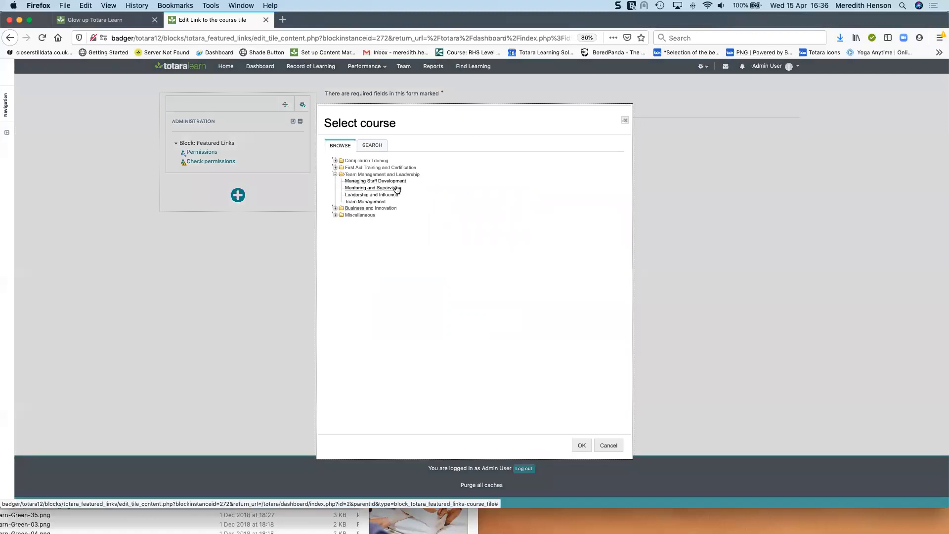
pyautogui.click(396, 188)
pyautogui.click(582, 460)
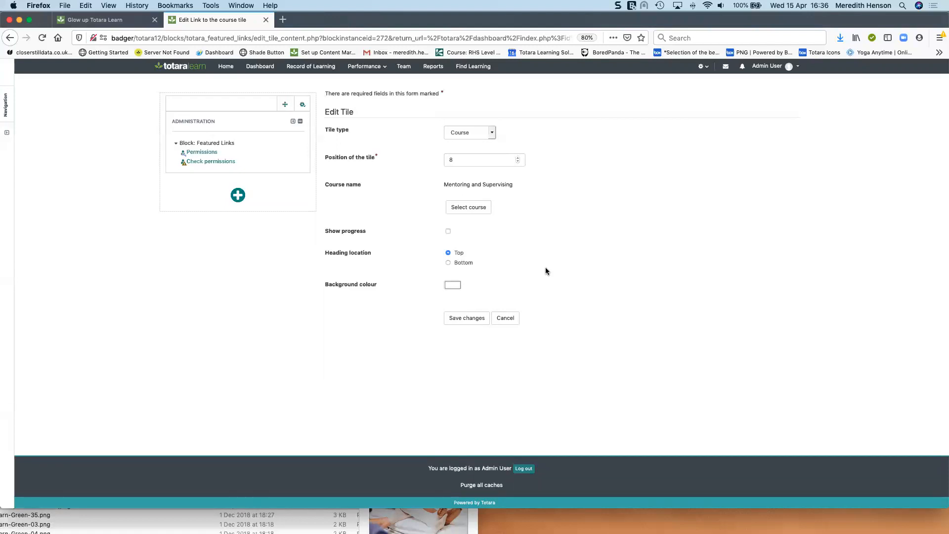
pyautogui.click(465, 320)
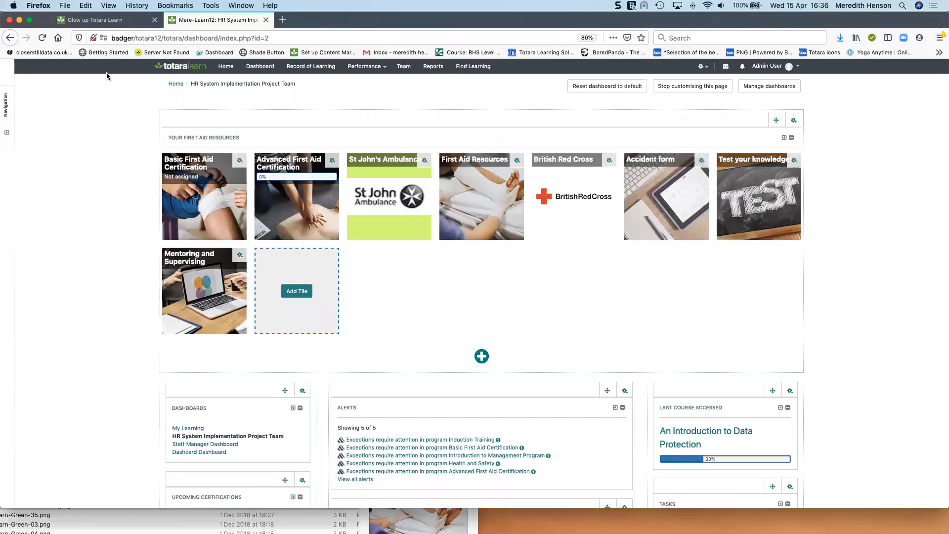
pyautogui.scroll(-1, 106, 72)
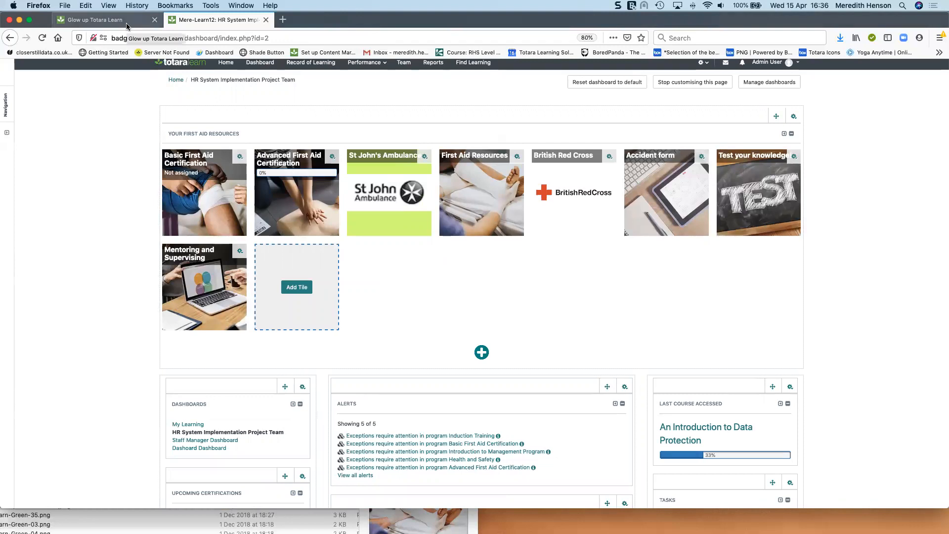
# Switch to the Glow up Totara Learn home page and try the Featured Links gallery tile.
pyautogui.click(126, 23)
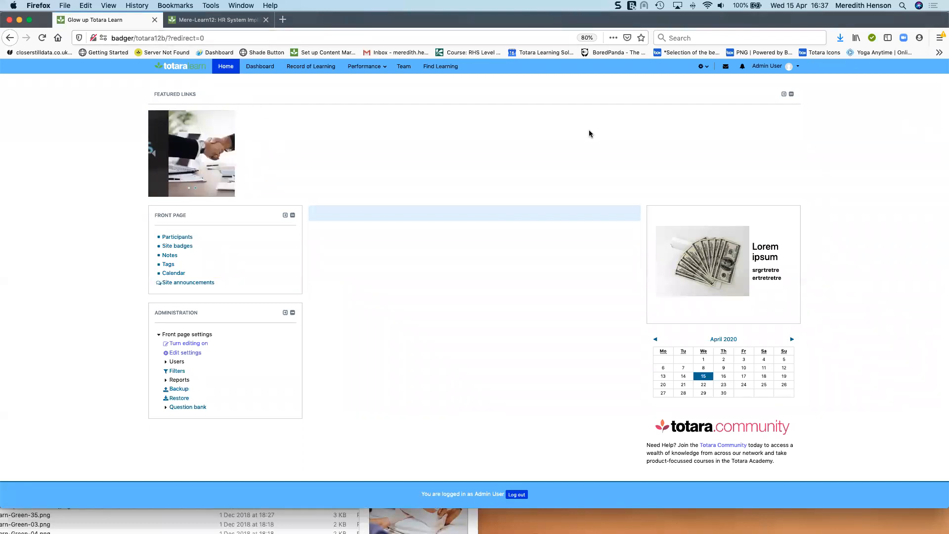
pyautogui.click(169, 146)
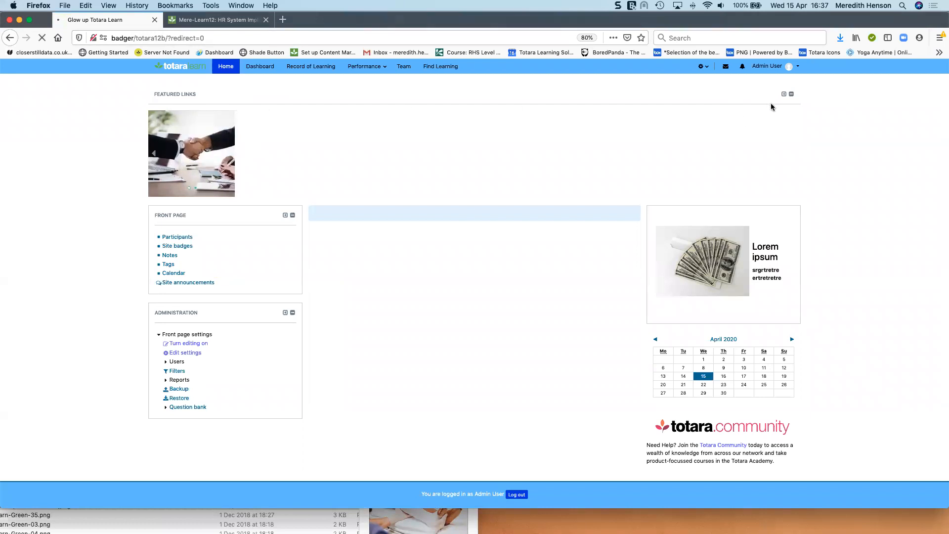
# Turn on editing for the front page.
pyautogui.click(188, 344)
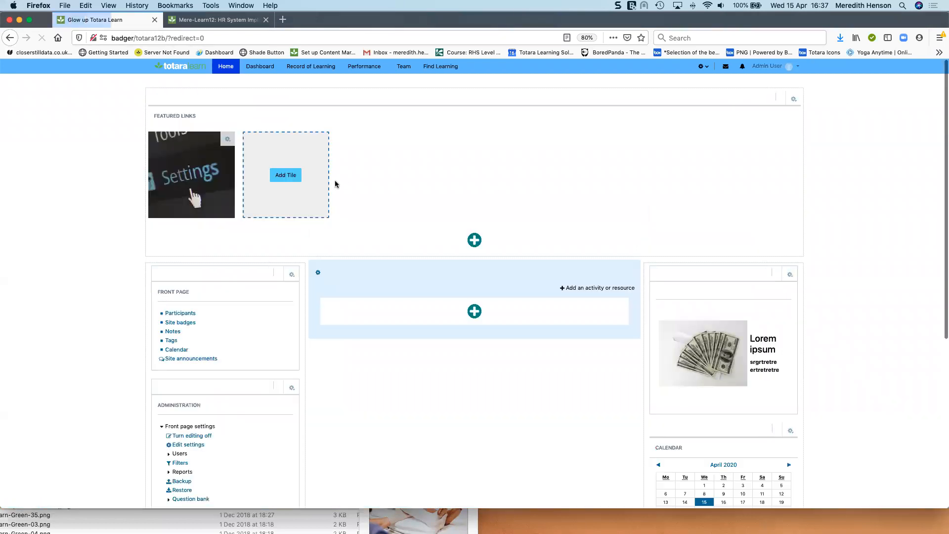
pyautogui.click(228, 140)
pyautogui.click(193, 156)
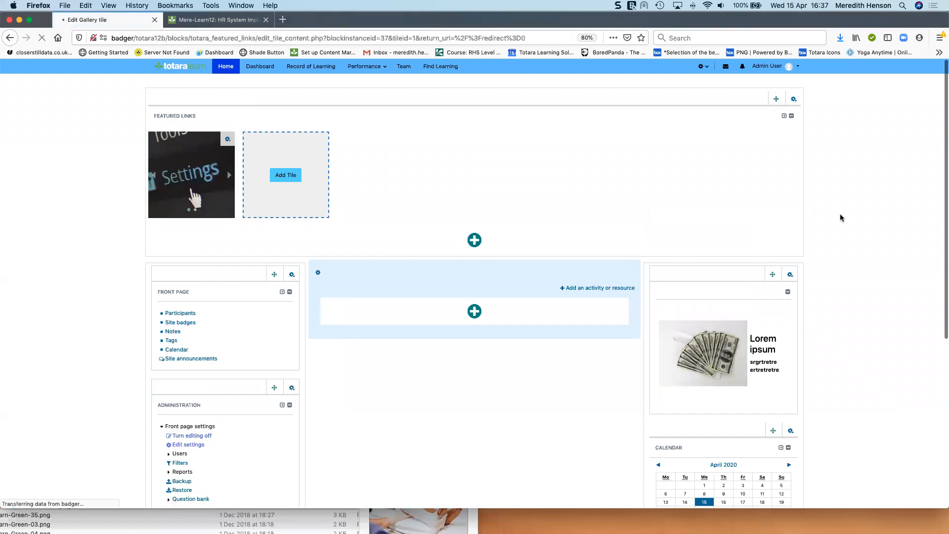
pyautogui.click(498, 391)
# Set the Featured Links block's tile shape to Full width and save the block configuration.
pyautogui.click(791, 99)
pyautogui.click(754, 116)
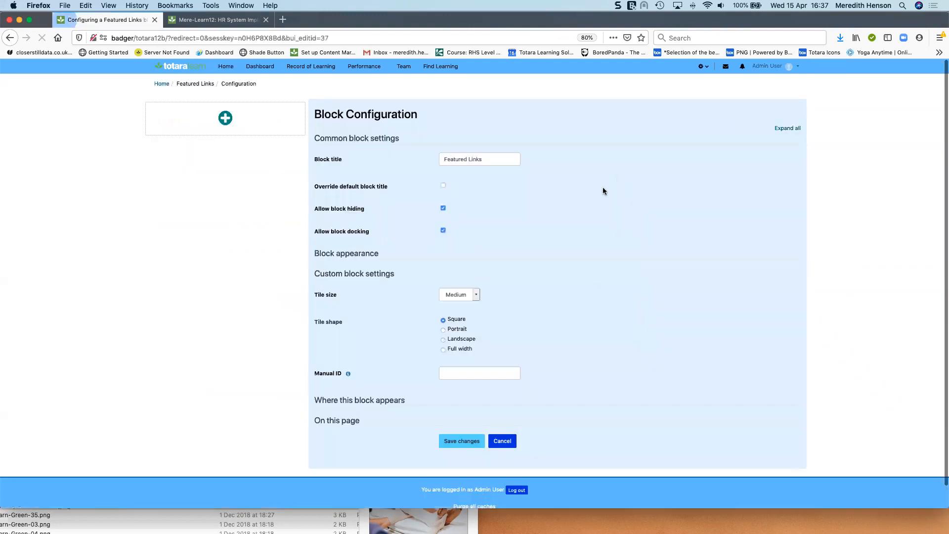
pyautogui.click(443, 349)
pyautogui.click(452, 443)
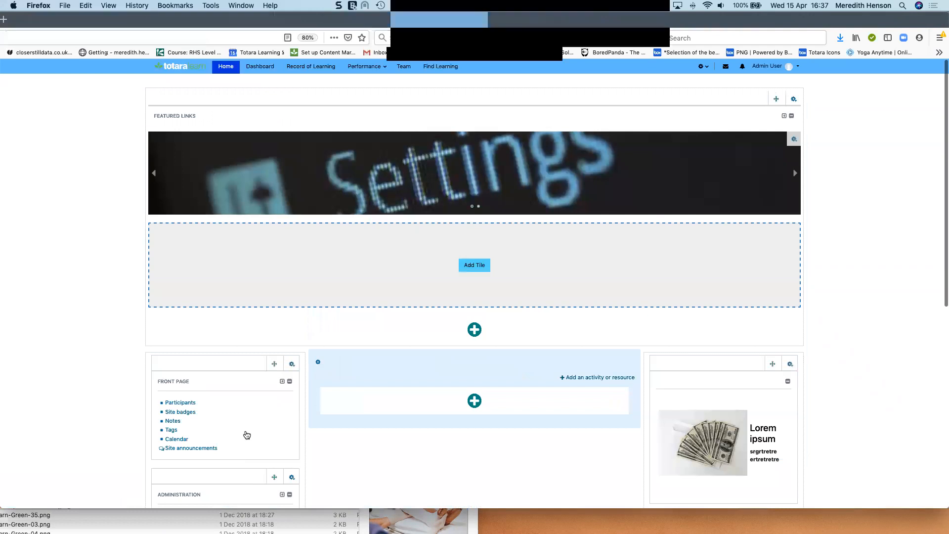
# Turn off editing to view the front page with its full-width gallery banner.
pyautogui.scroll(-1, 249, 411)
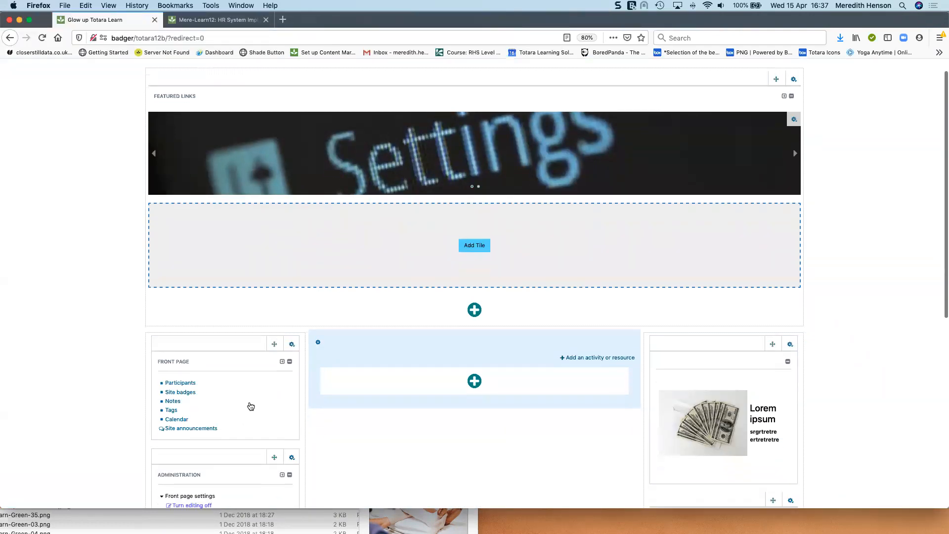
pyautogui.scroll(-2, 190, 475)
pyautogui.click(192, 463)
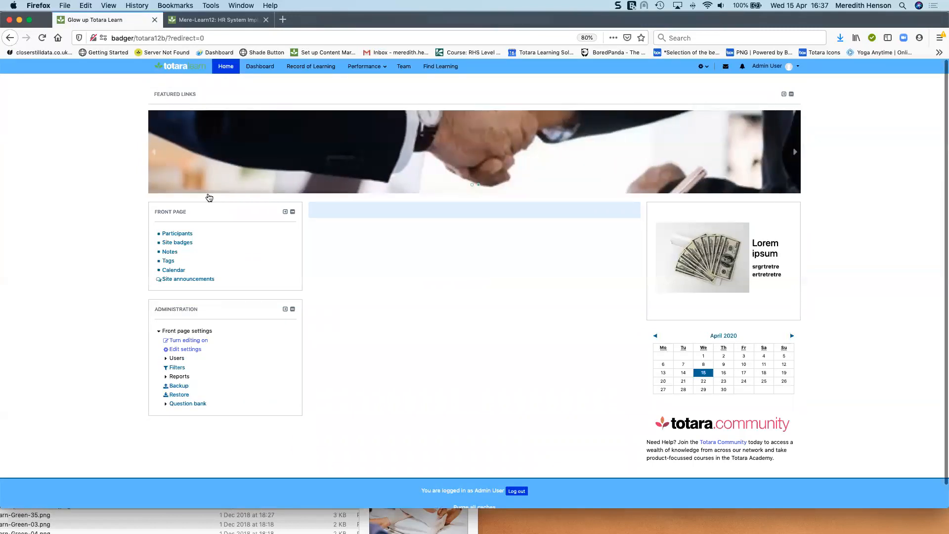
# Turn editing back on and override the Featured Links block's default title with an empty title.
pyautogui.scroll(-1, 183, 297)
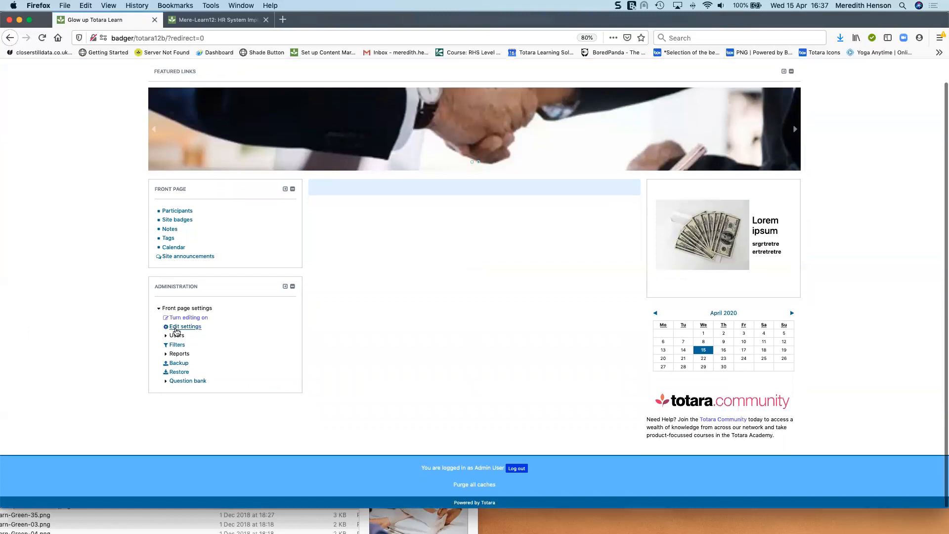
pyautogui.click(186, 317)
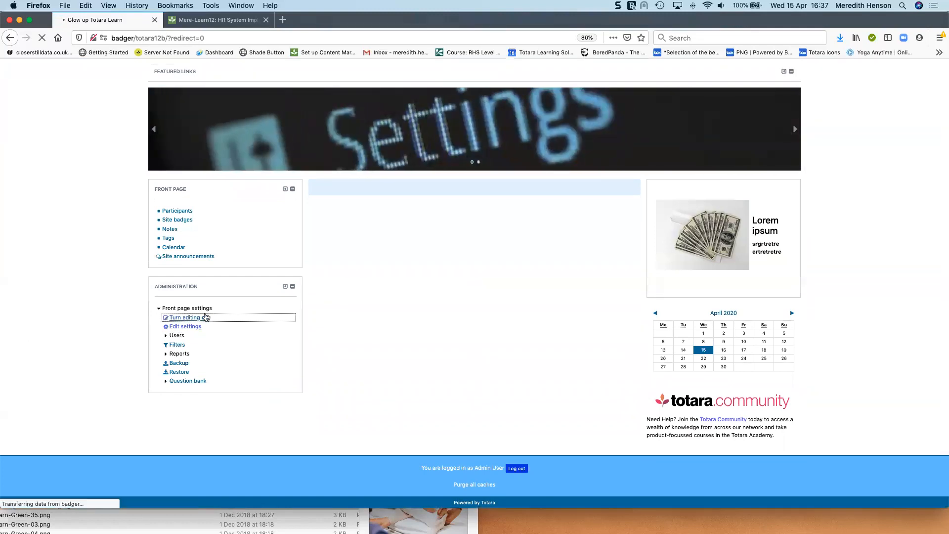
pyautogui.click(792, 100)
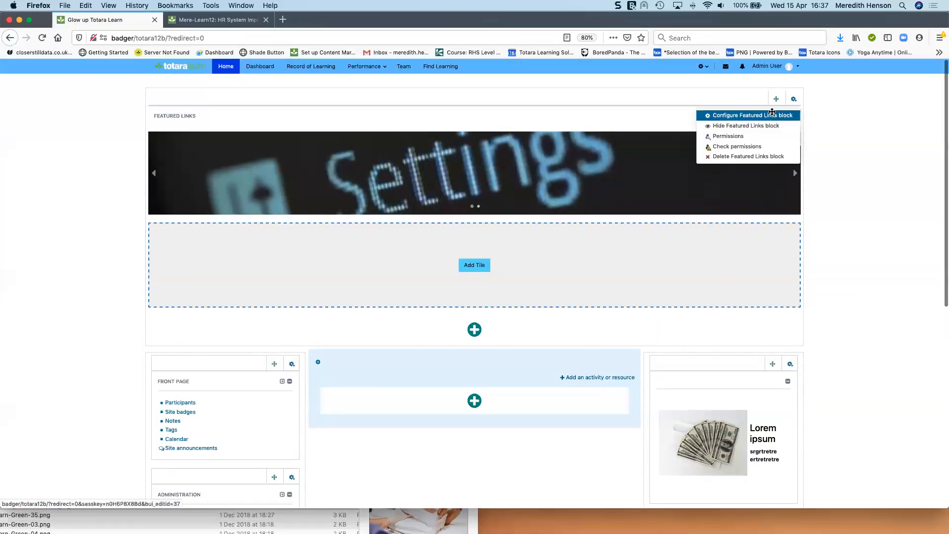
pyautogui.click(770, 112)
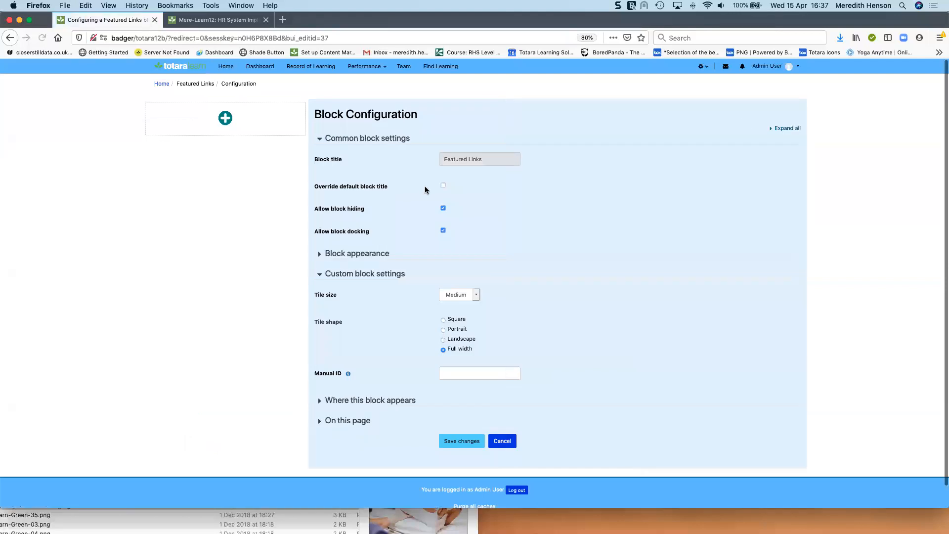
pyautogui.click(444, 187)
pyautogui.moveTo(489, 159); pyautogui.dragTo(422, 158)
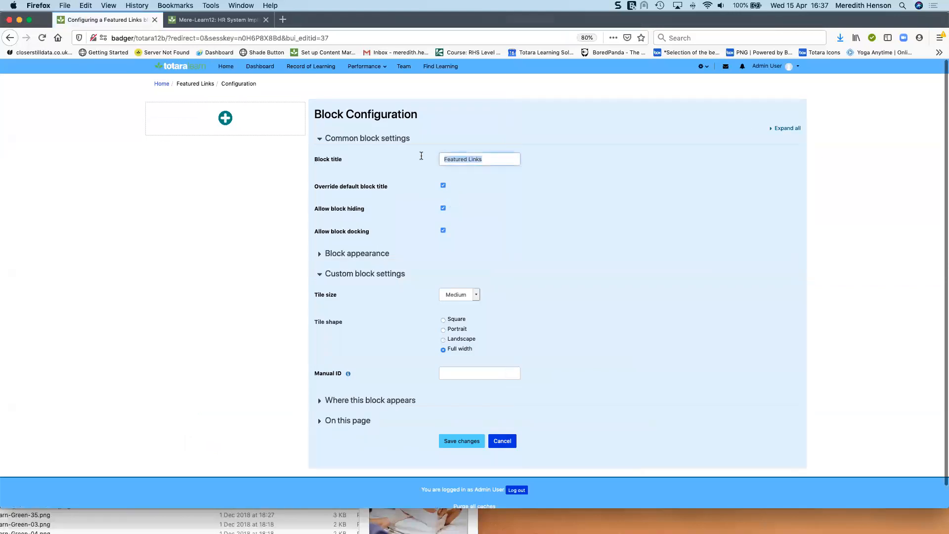
pyautogui.press('BackSpace')
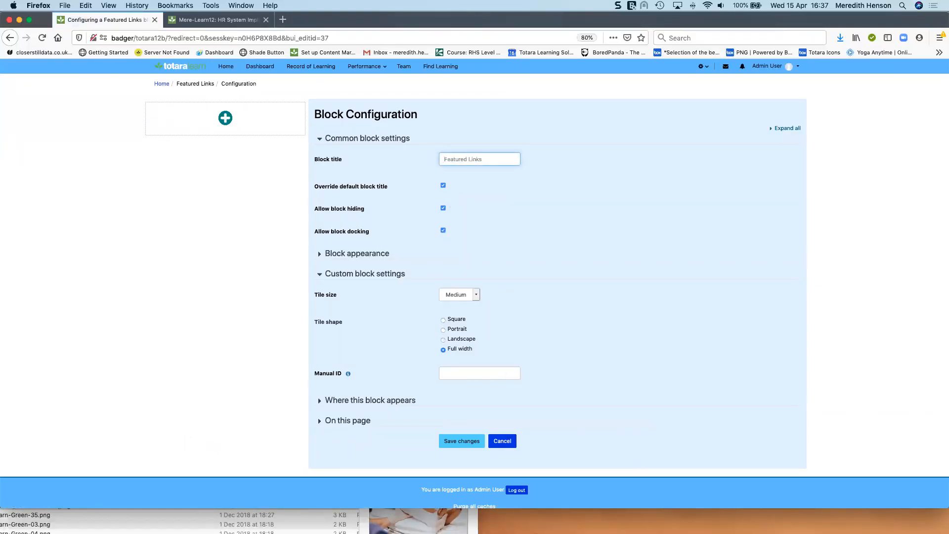
# Save the Featured Links block with header and border display off, and turn off front page editing.
pyautogui.click(357, 254)
pyautogui.click(443, 296)
pyautogui.click(461, 486)
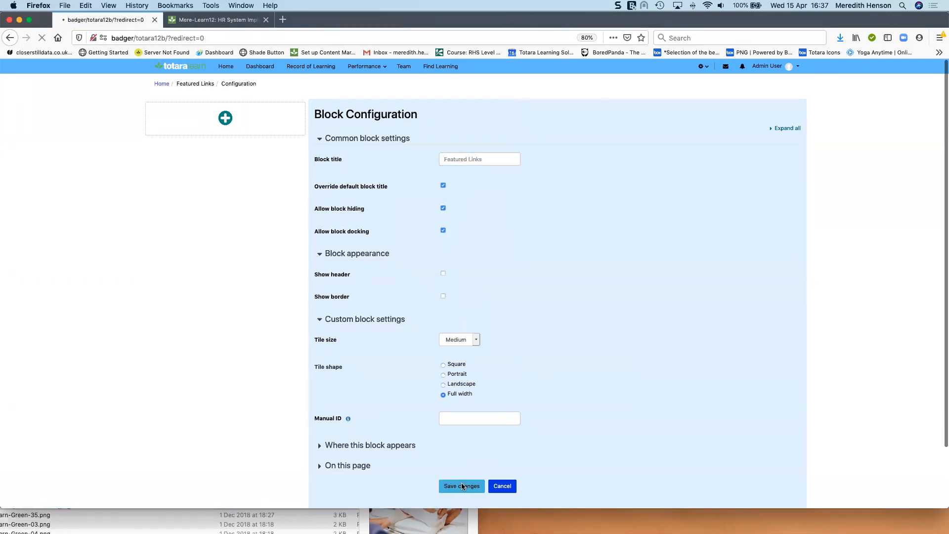
pyautogui.scroll(-3, 196, 446)
pyautogui.click(202, 450)
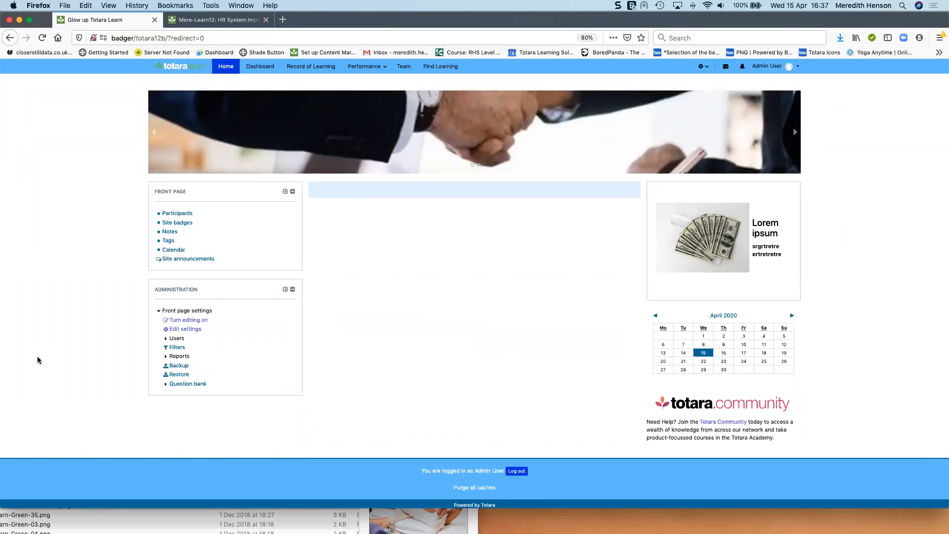
# Turn on editing and save "Summary topic text here" as the summary of the front page's central section.
pyautogui.click(190, 322)
pyautogui.scroll(-3, 322, 404)
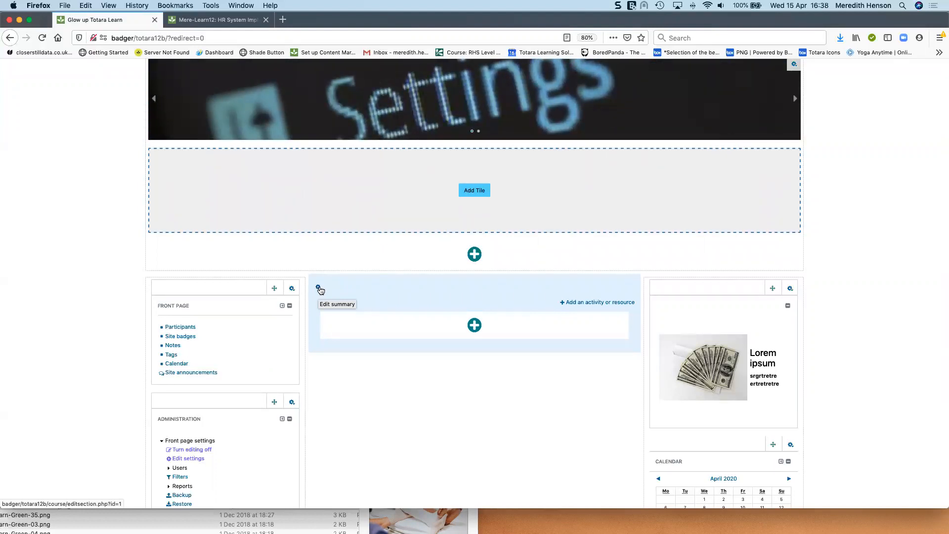
pyautogui.click(319, 289)
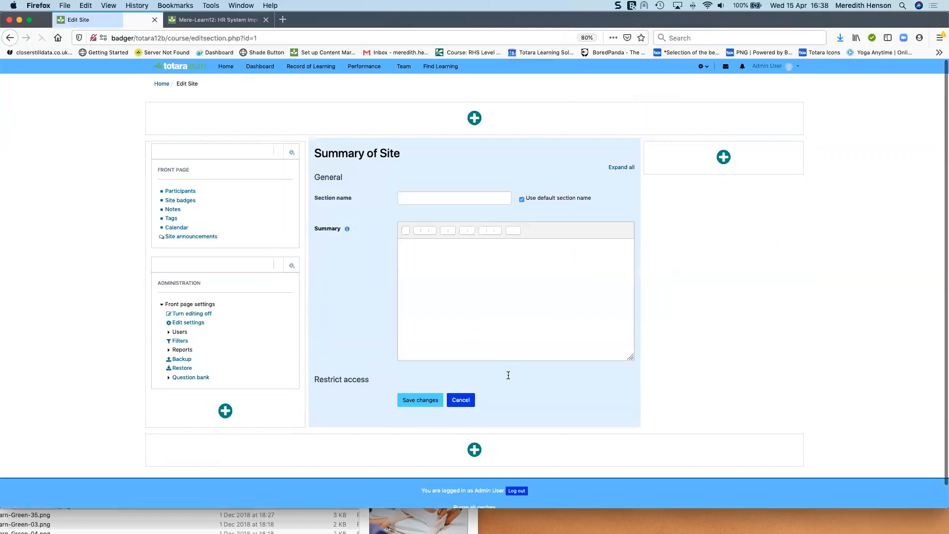
pyautogui.click(491, 325)
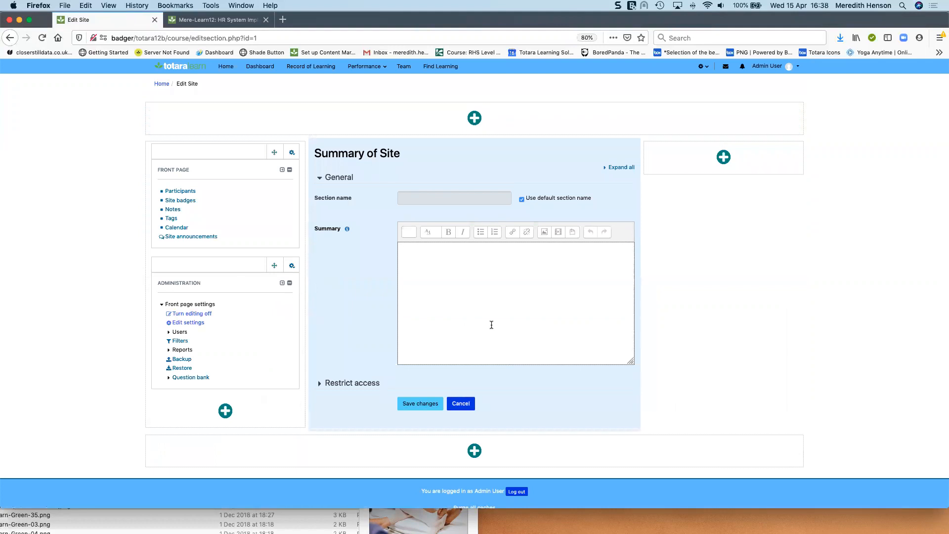
pyautogui.write('Summary topic text here')
pyautogui.click(421, 403)
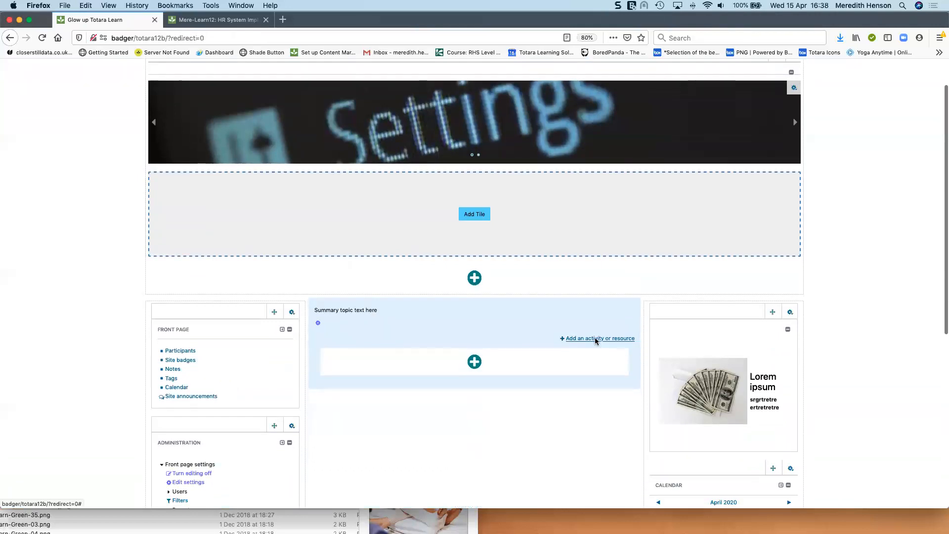
# Add a Label resource to the central section and enter "Lorem ipsum" as its text.
pyautogui.click(596, 339)
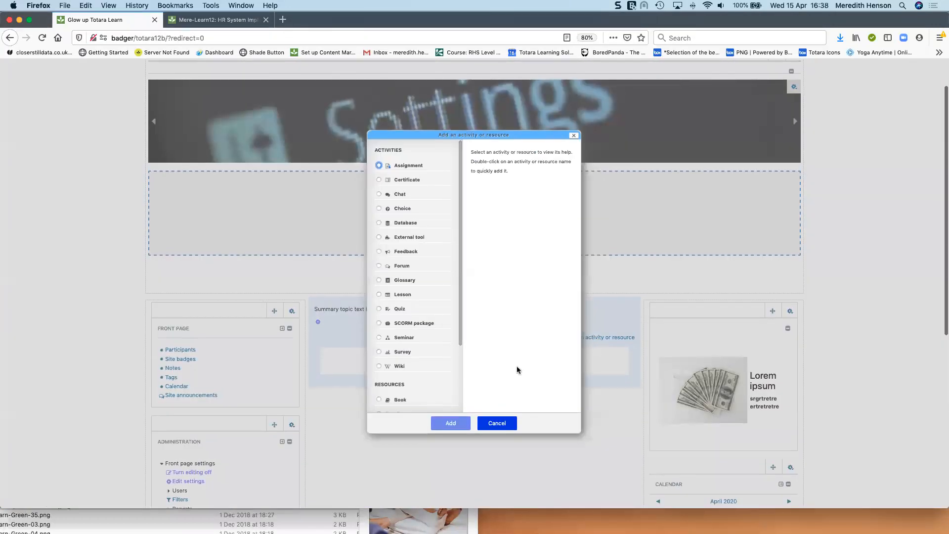
pyautogui.scroll(-2, 414, 365)
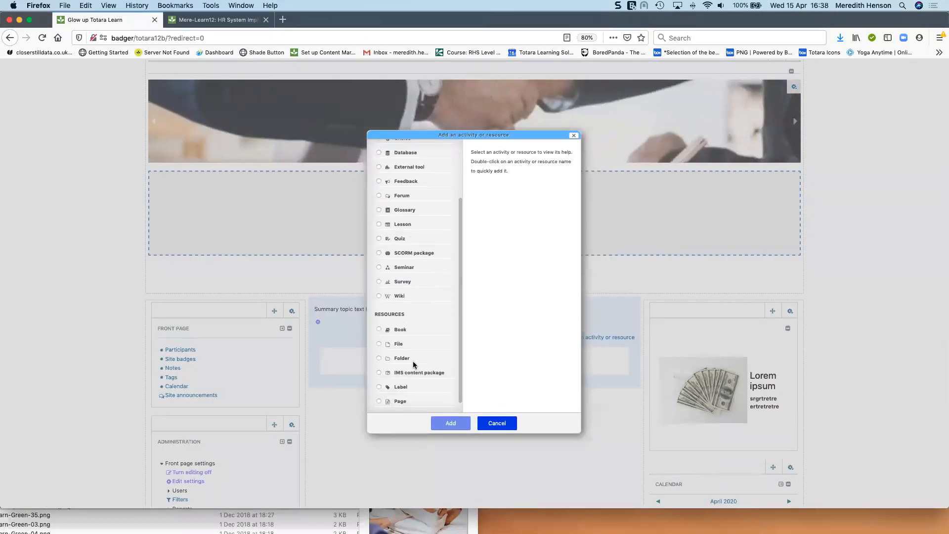
pyautogui.click(403, 389)
pyautogui.click(445, 423)
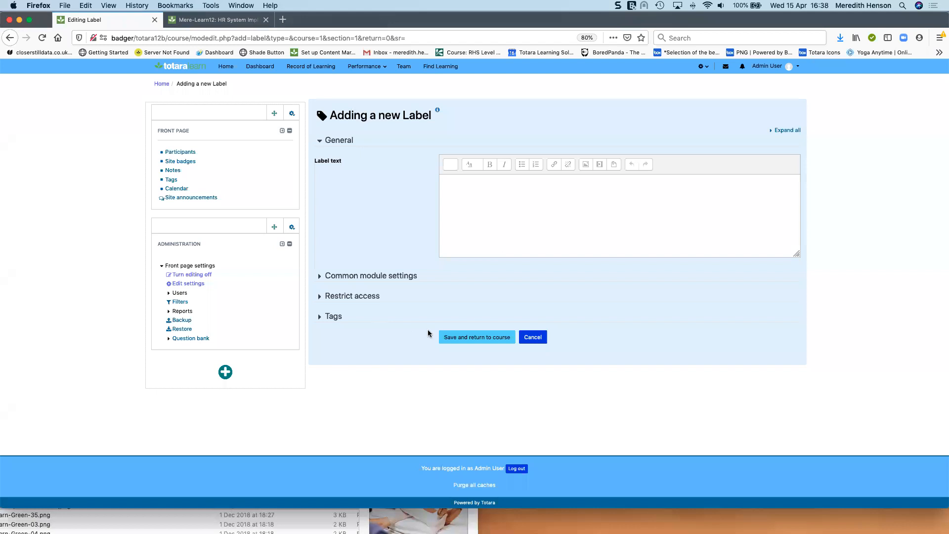
pyautogui.click(526, 214)
pyautogui.write('L')
pyautogui.write('re')
pyautogui.press('BackSpace')
pyautogui.press('BackSpace')
pyautogui.write('orem ipsum')
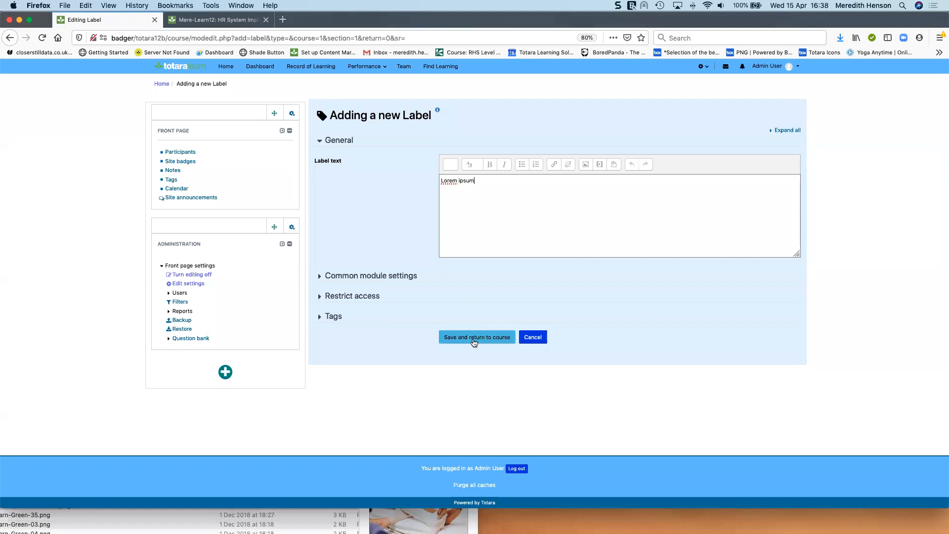
# Duplicate "Lorem ipsum" in the label text so it occurs three times, and save the label to the front page.
pyautogui.moveTo(515, 199); pyautogui.dragTo(399, 172)
pyautogui.press('super+c')
pyautogui.click(525, 199)
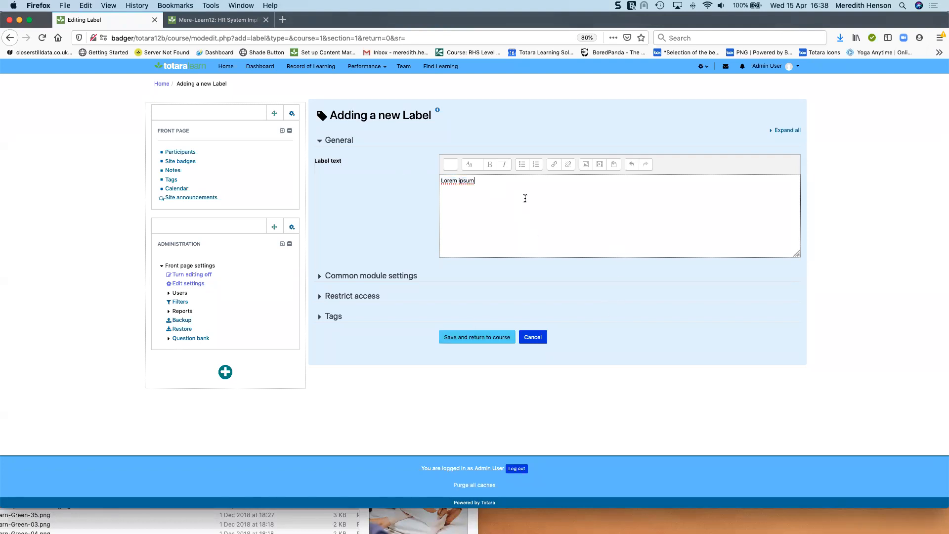
pyautogui.press('super+v')
pyautogui.write('v')
pyautogui.press('super+space')
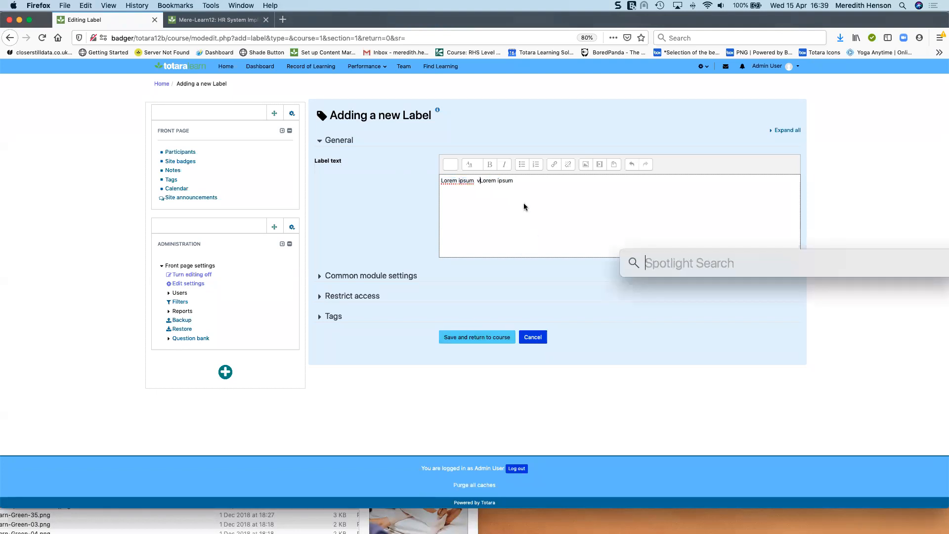
pyautogui.press('Escape')
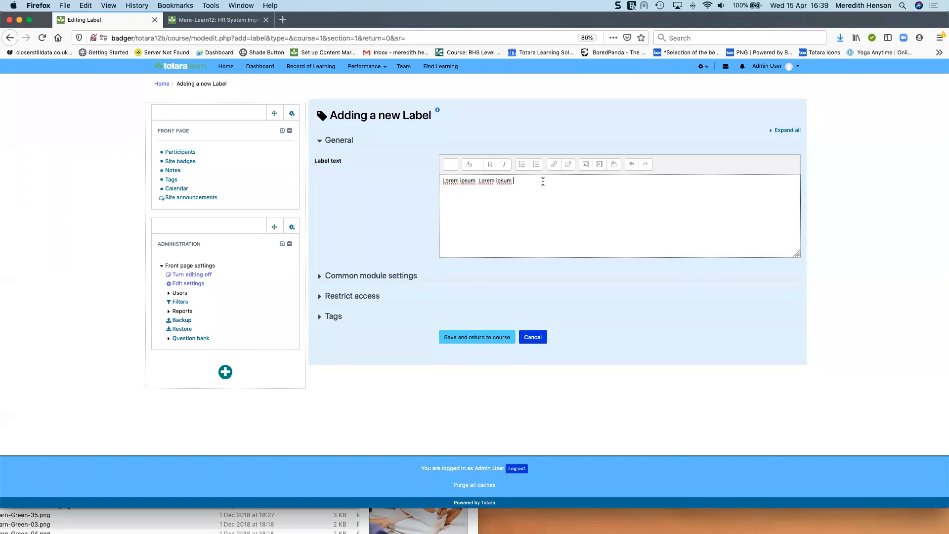
pyautogui.press('super+v')
pyautogui.click(477, 336)
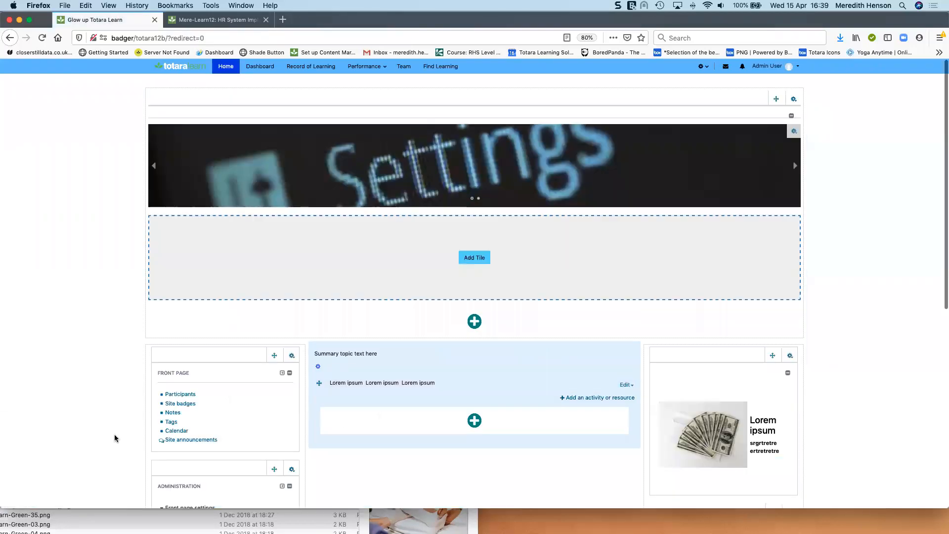
# Add a Main menu block below the Administration block.
pyautogui.scroll(-1, 117, 439)
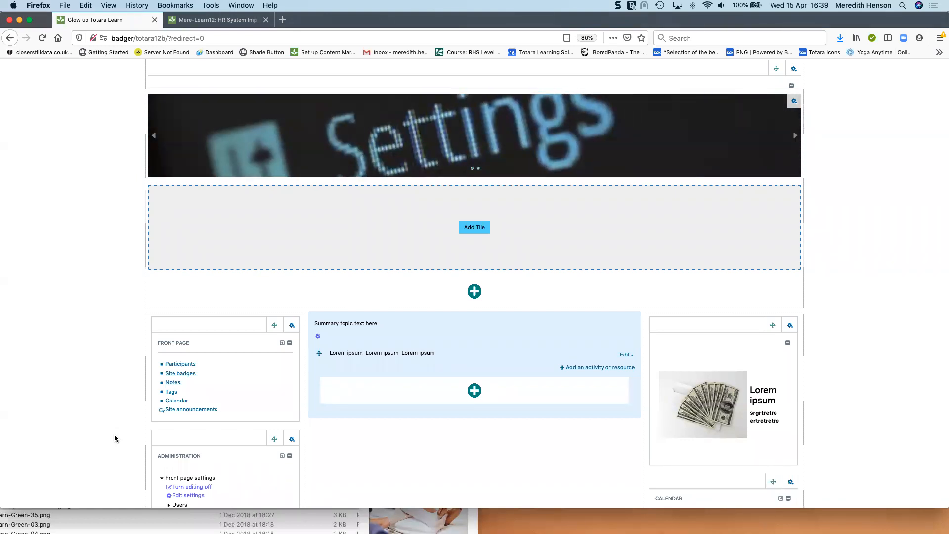
pyautogui.scroll(-3, 741, 206)
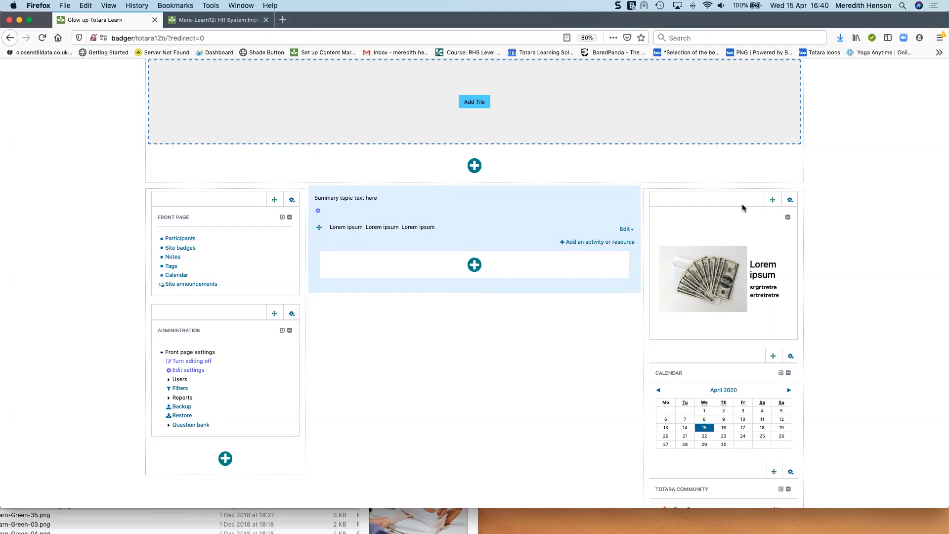
pyautogui.click(225, 459)
pyautogui.write('ma')
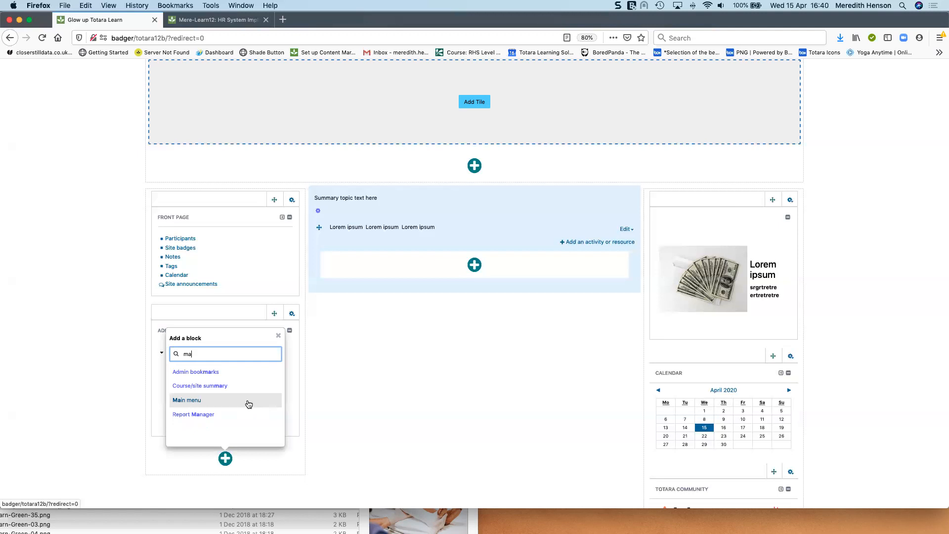
pyautogui.click(225, 401)
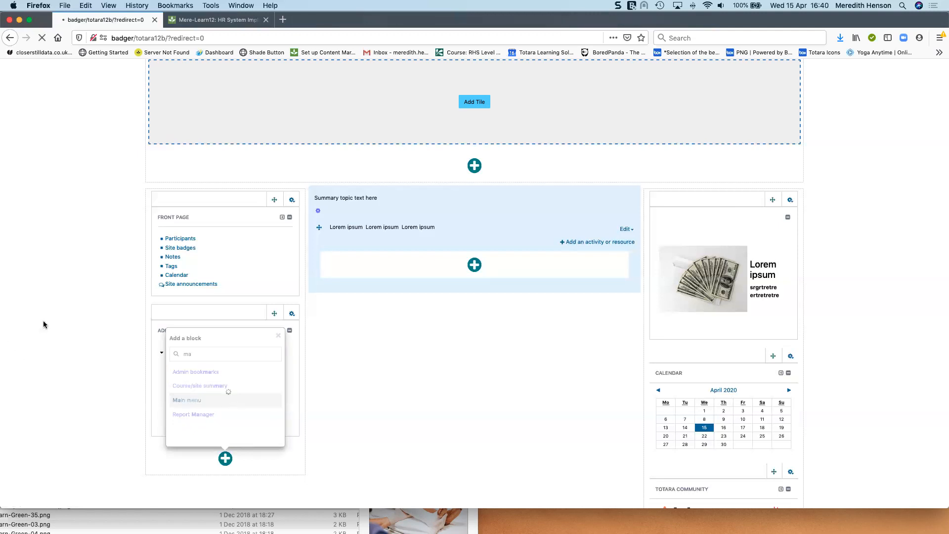
pyautogui.scroll(-5, 65, 318)
pyautogui.scroll(-1, 79, 313)
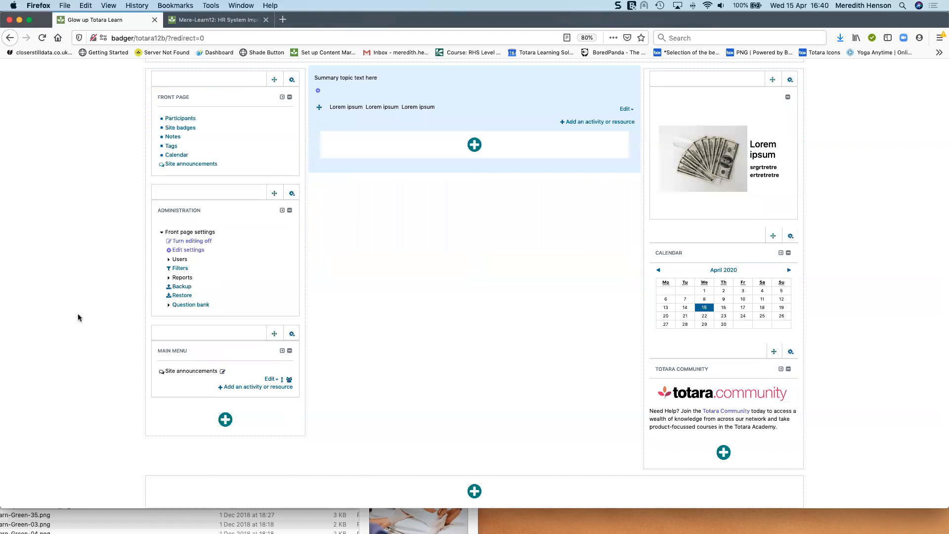
# Start a new File resource in the Main menu block and name it "Example site image".
pyautogui.scroll(2, 79, 312)
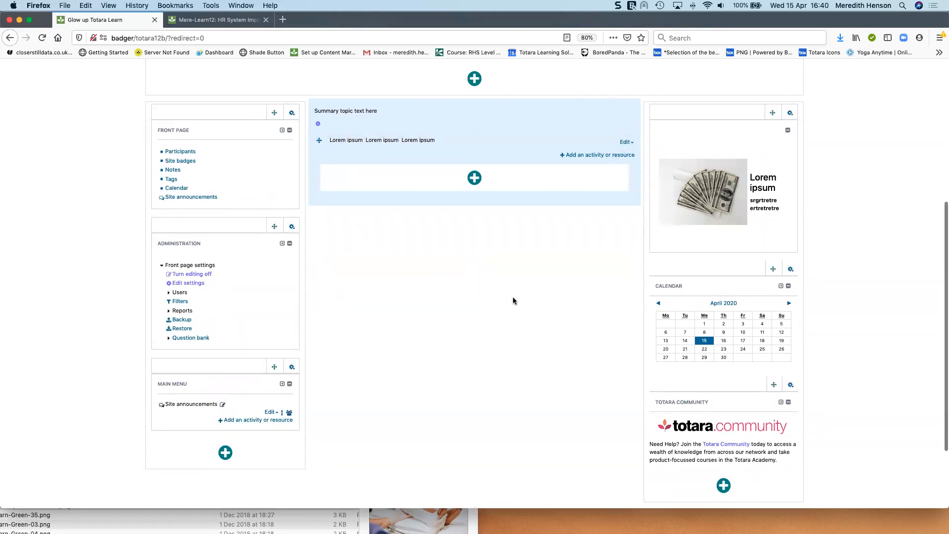
pyautogui.scroll(-5, 512, 297)
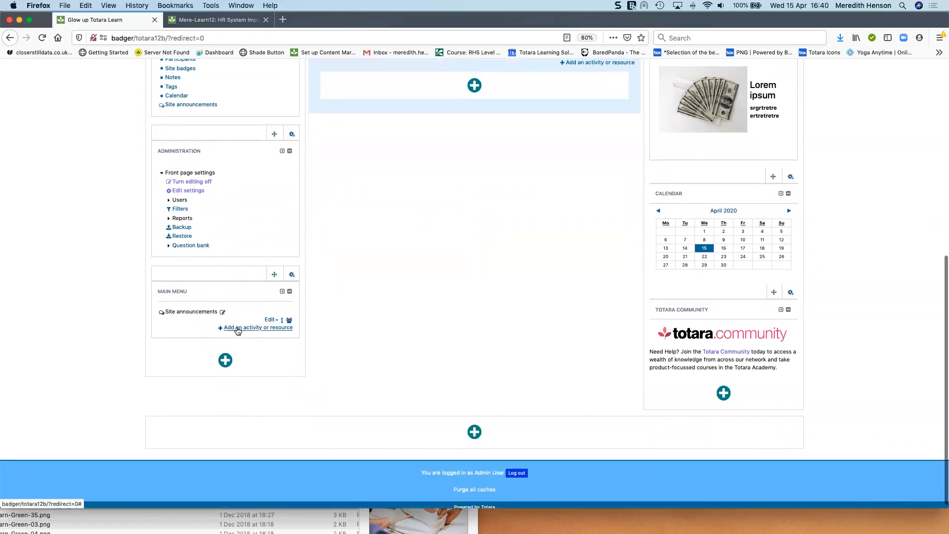
pyautogui.click(238, 334)
pyautogui.scroll(-2, 431, 379)
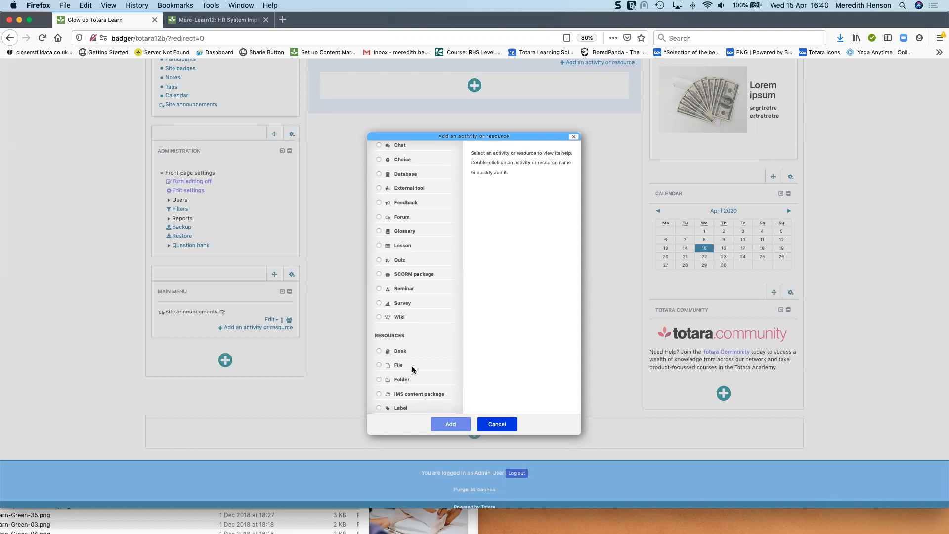
pyautogui.click(412, 366)
pyautogui.click(451, 425)
pyautogui.click(465, 171)
pyautogui.write('Example site imahe')
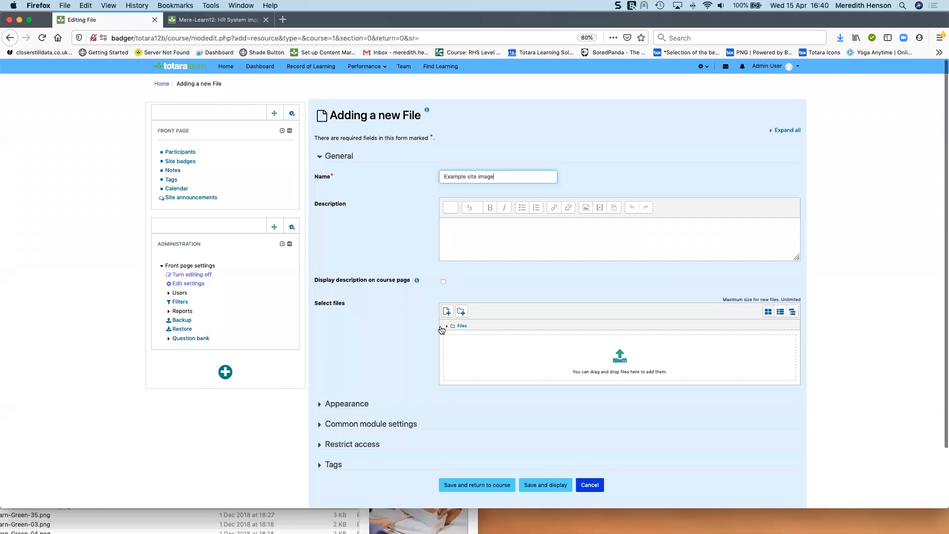
# Upload hb2.jpg as the content of the "Example site image" file resource, save it and display it.
pyautogui.click(446, 311)
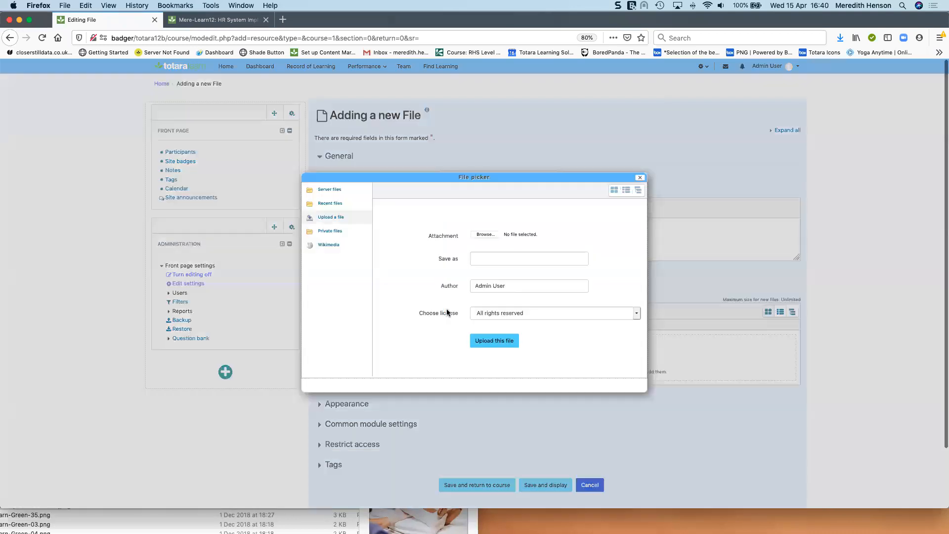
pyautogui.click(490, 233)
pyautogui.doubleClick(269, 373)
pyautogui.click(494, 341)
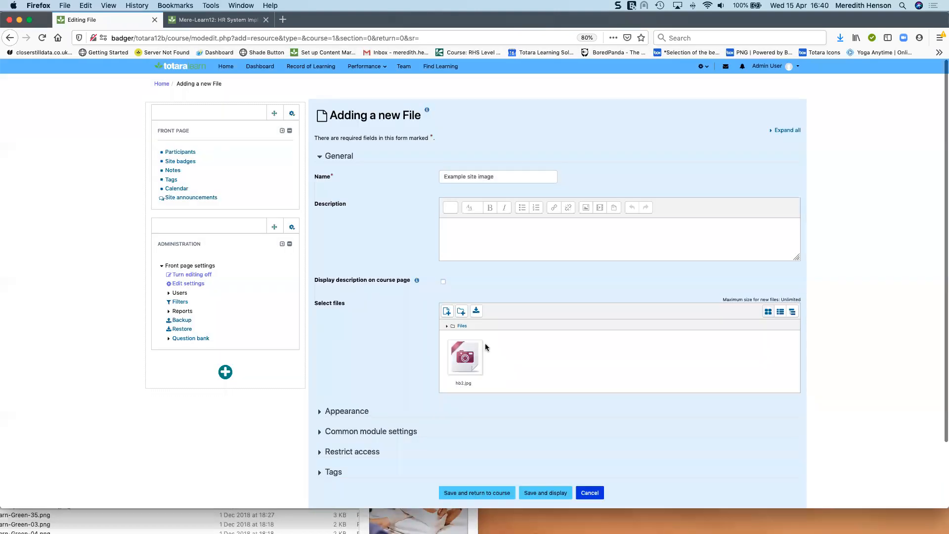
pyautogui.scroll(-1, 584, 421)
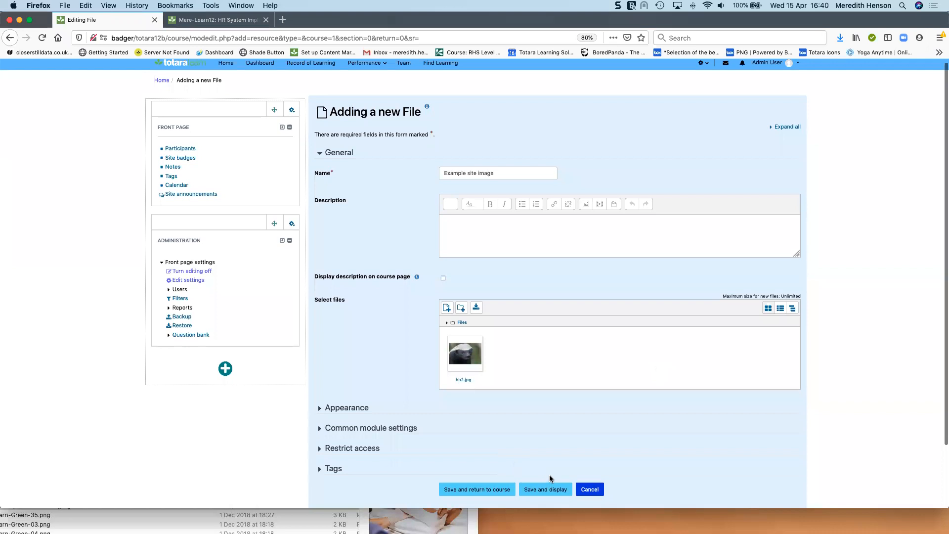
pyautogui.click(543, 491)
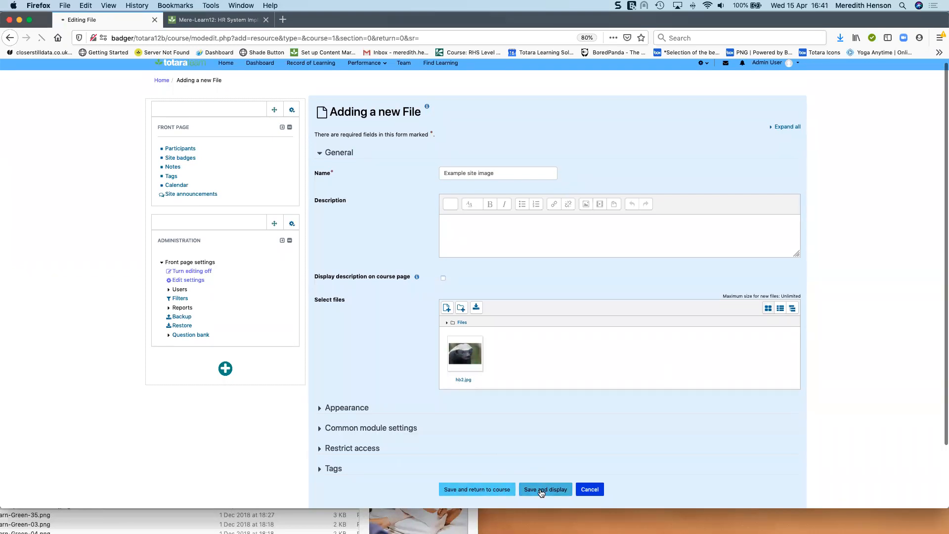
# Copy the displayed honey badger image's location and paste it as the address in a new browser tab.
pyautogui.rightClick(454, 193)
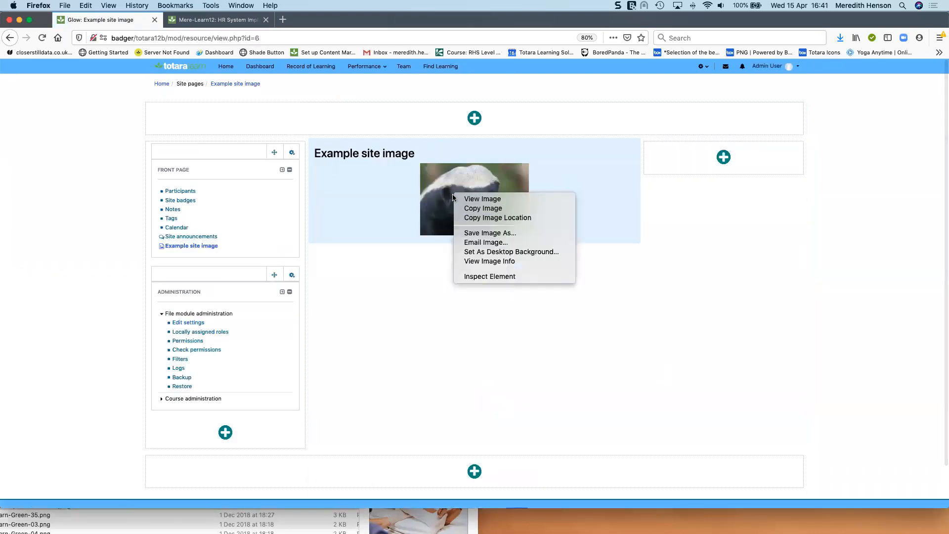
pyautogui.click(522, 218)
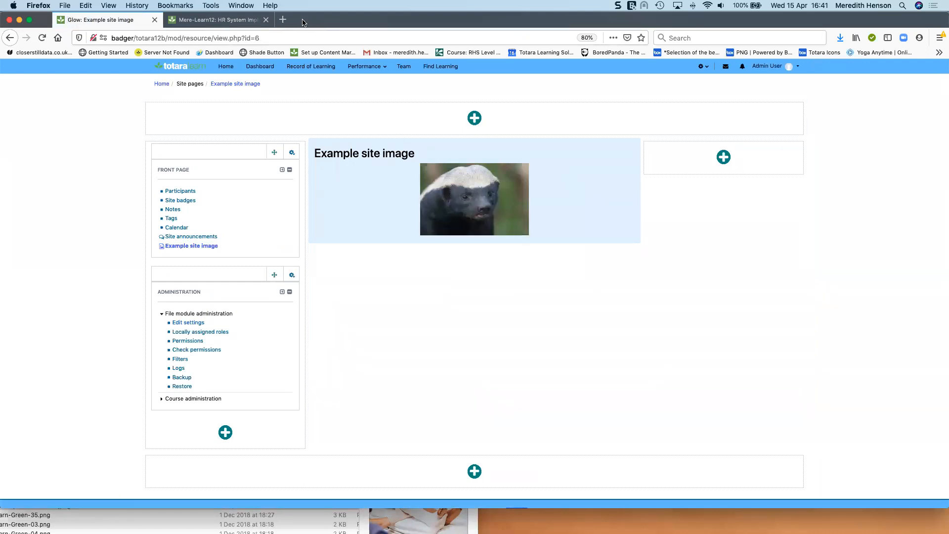
pyautogui.doubleClick(284, 23)
pyautogui.press('super+v')
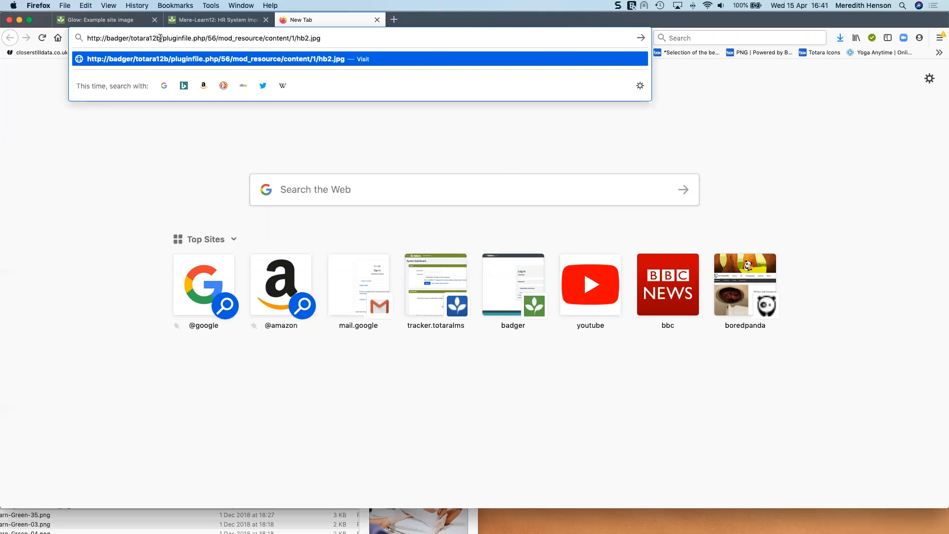
pyautogui.click(18, 299)
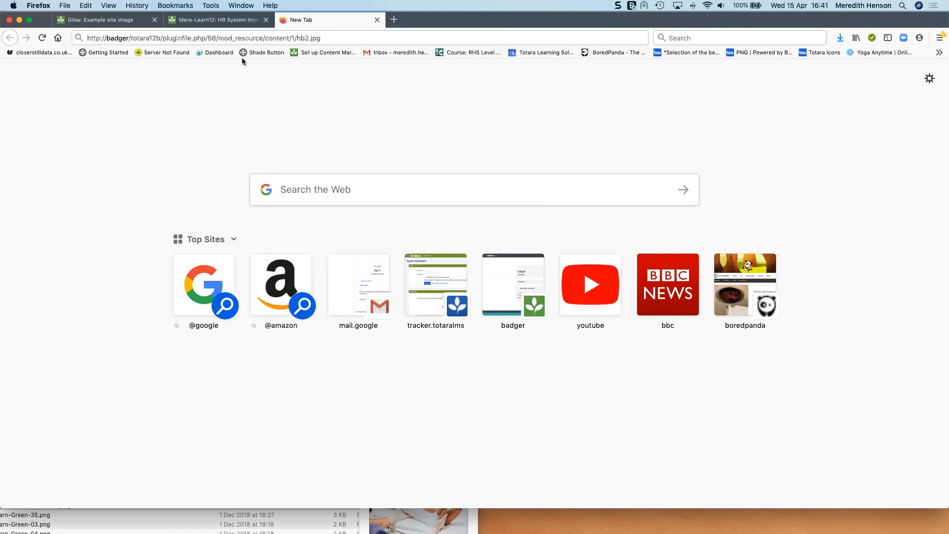
pyautogui.click(216, 21)
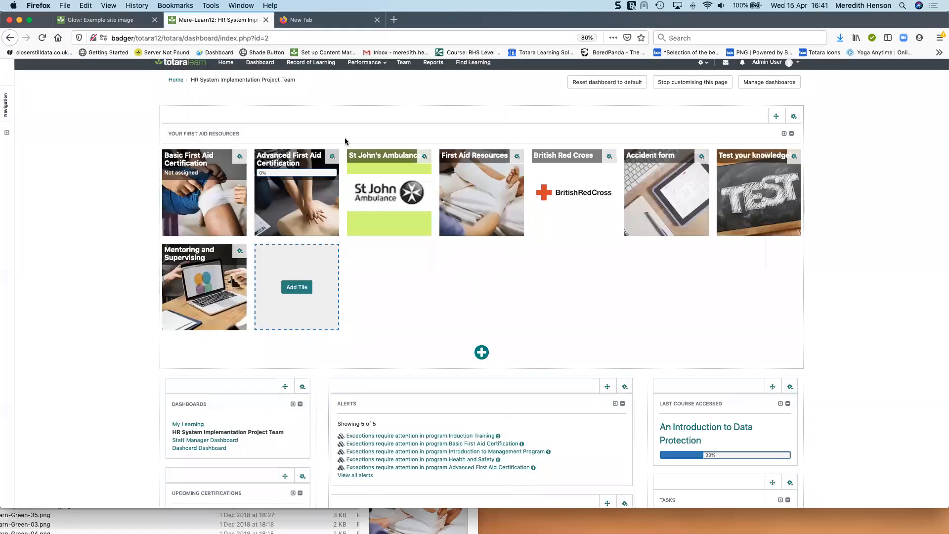
pyautogui.click(305, 18)
pyautogui.click(217, 20)
# Return from the Example site image page to the front page and delete its Main menu block.
pyautogui.click(98, 19)
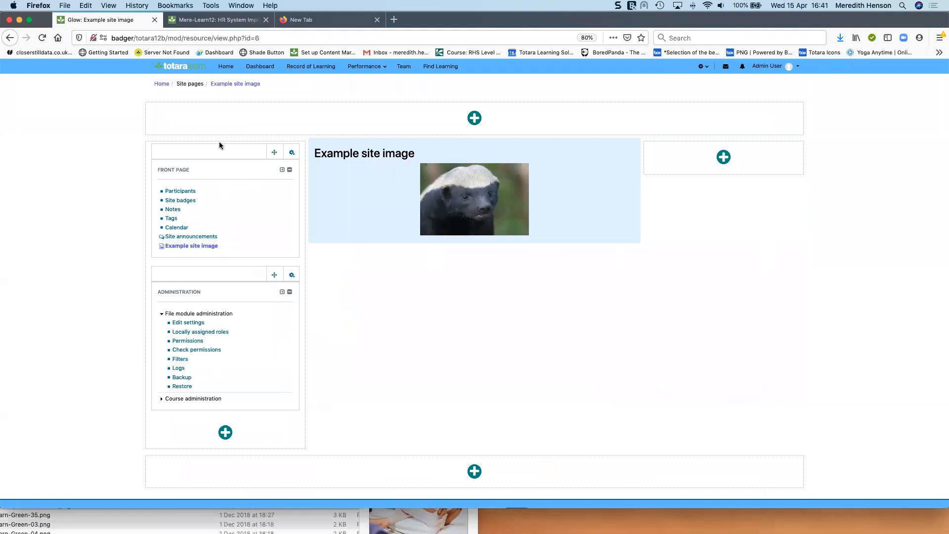
pyautogui.click(159, 85)
pyautogui.scroll(-5, 244, 269)
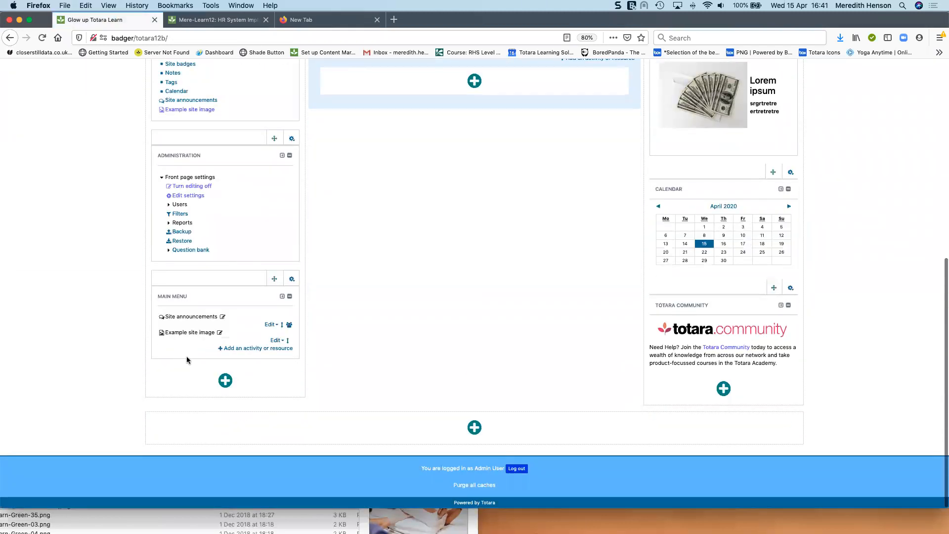
pyautogui.click(292, 279)
pyautogui.click(275, 339)
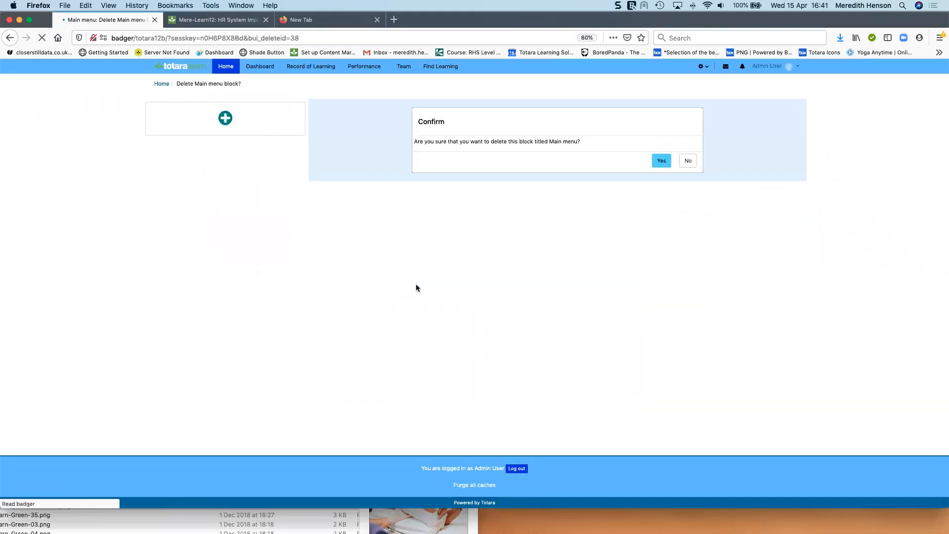
pyautogui.click(660, 163)
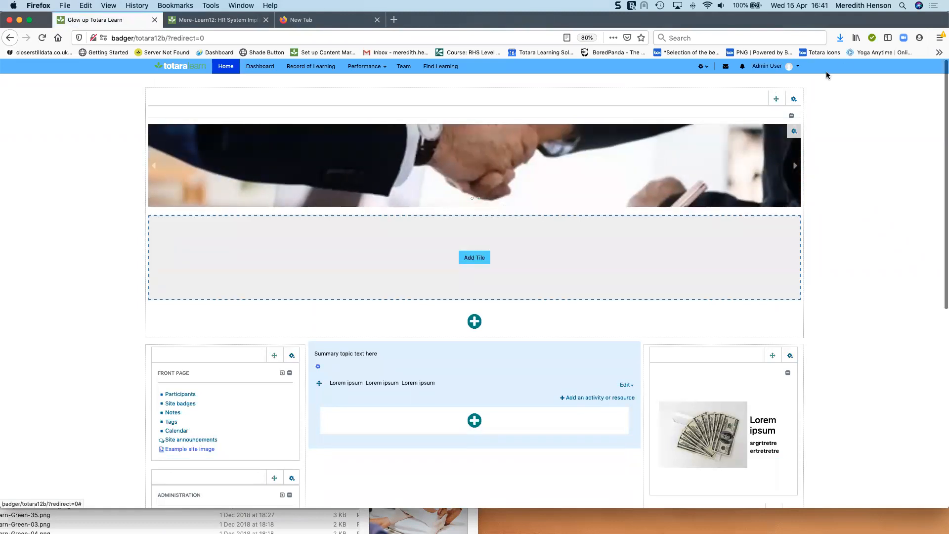
# Examine the user menu's entries and open the site administration's list of users.
pyautogui.click(799, 68)
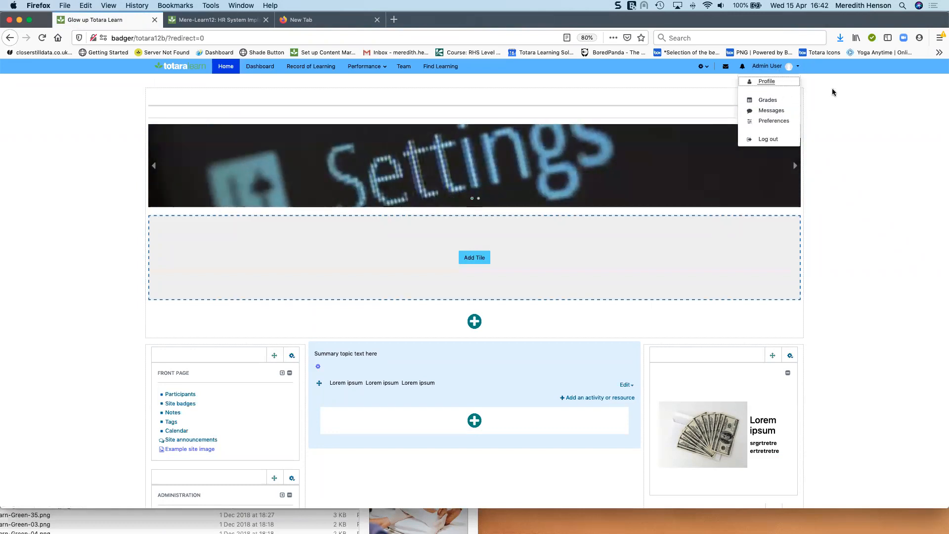
pyautogui.click(812, 77)
pyautogui.click(712, 70)
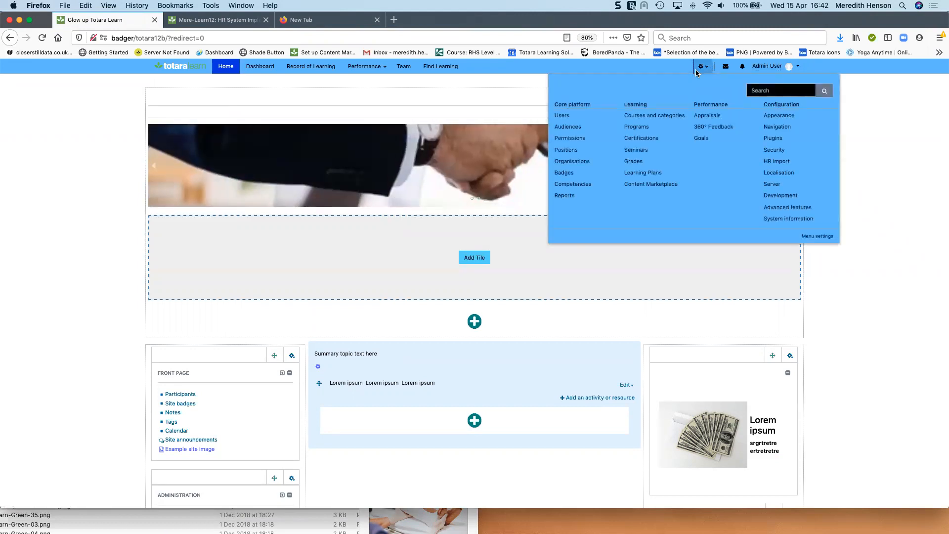
pyautogui.click(561, 116)
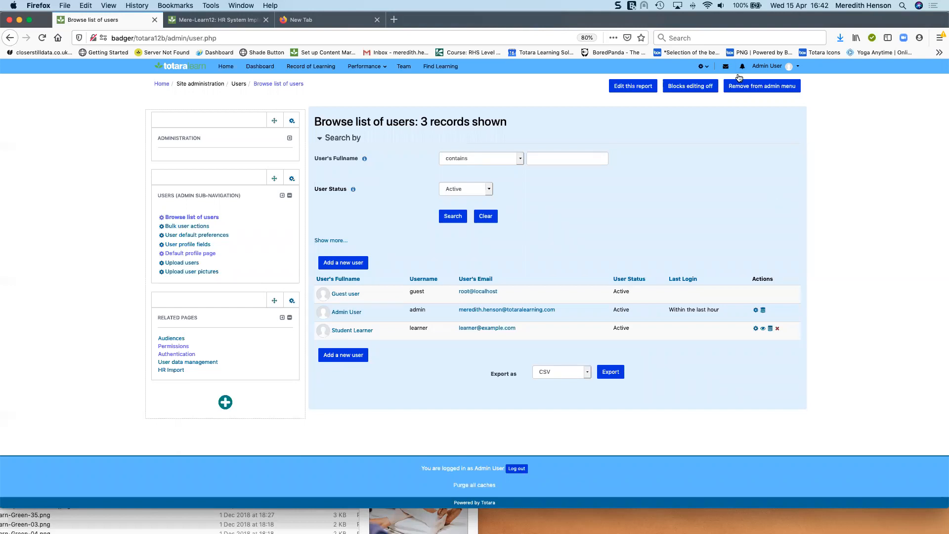
# Open the Appearance theme settings and highlight the entire contents of the User menu items setting.
pyautogui.click(703, 66)
pyautogui.click(786, 117)
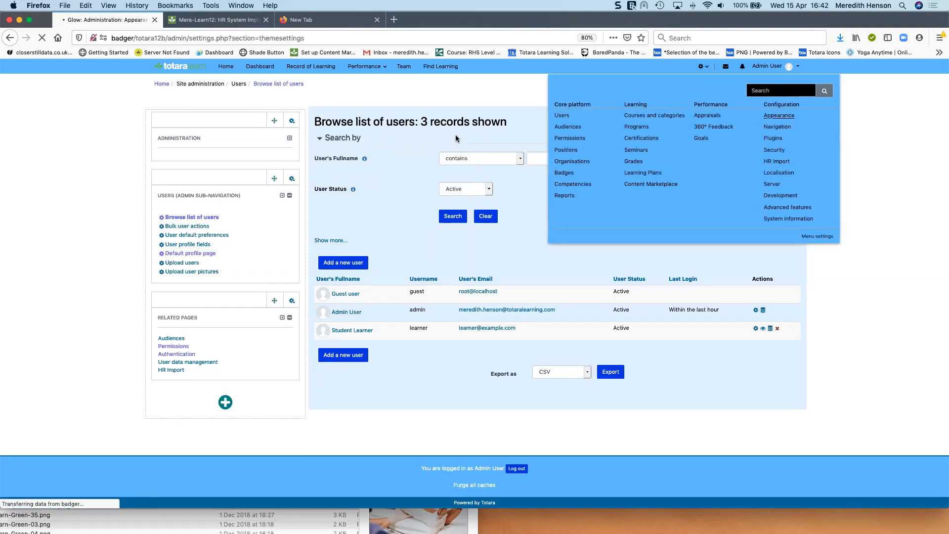
pyautogui.scroll(-5, 612, 270)
pyautogui.scroll(5, 612, 270)
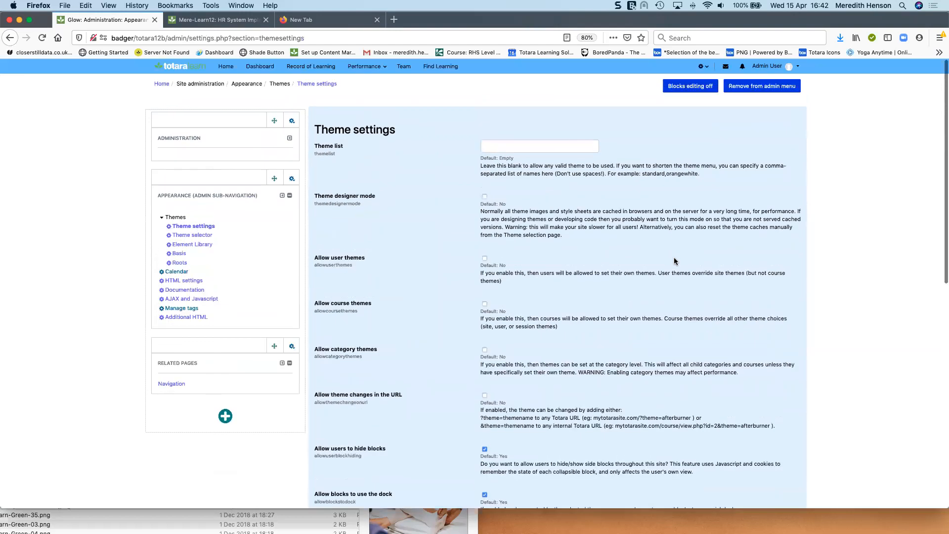
pyautogui.click(702, 66)
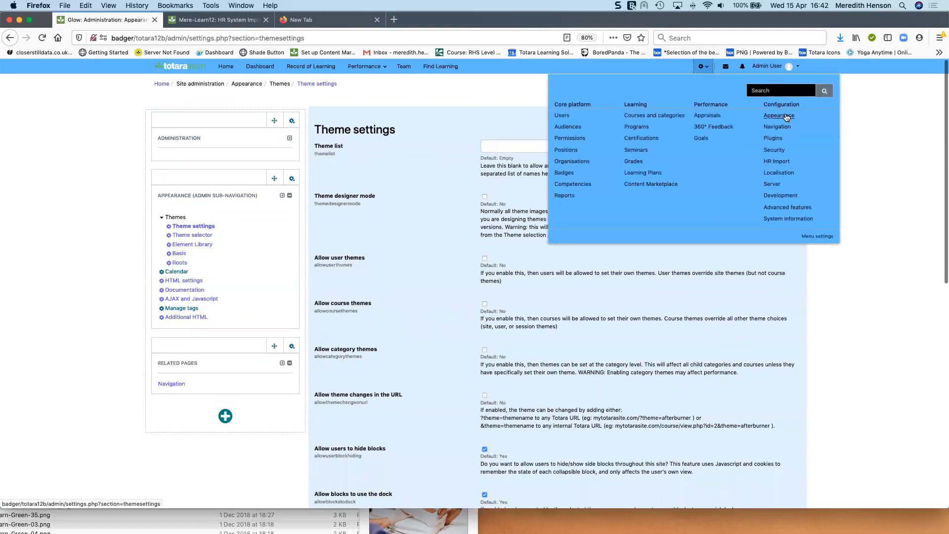
pyautogui.click(904, 345)
pyautogui.scroll(-5, 722, 361)
pyautogui.click(616, 252)
pyautogui.moveTo(638, 245); pyautogui.dragTo(415, 222)
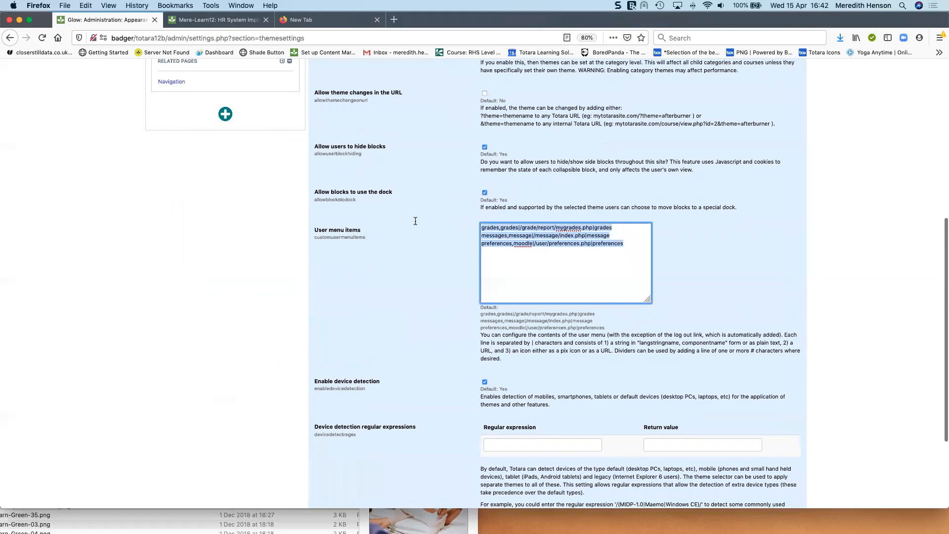
# Show the user menu's entries for comparison with the User menu items setting, and close the menu.
pyautogui.scroll(6, 903, 210)
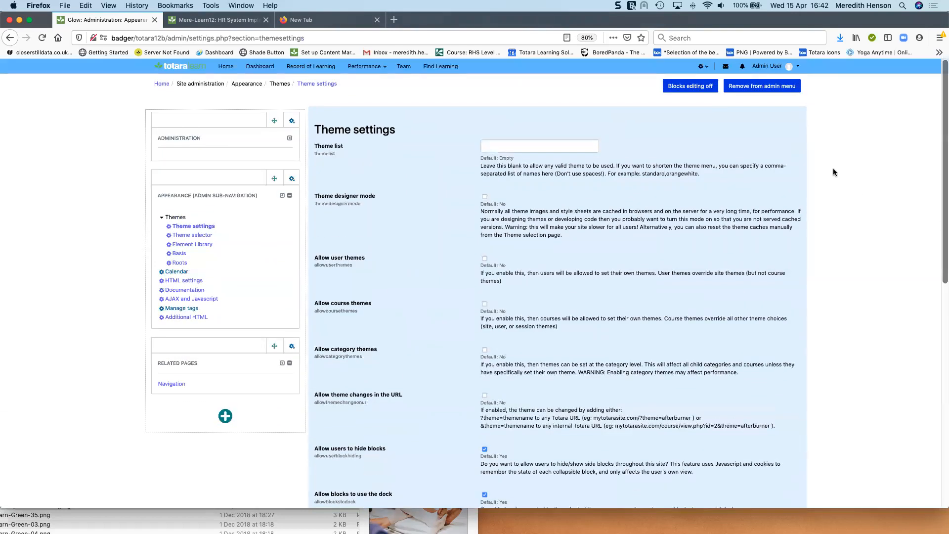
pyautogui.click(793, 68)
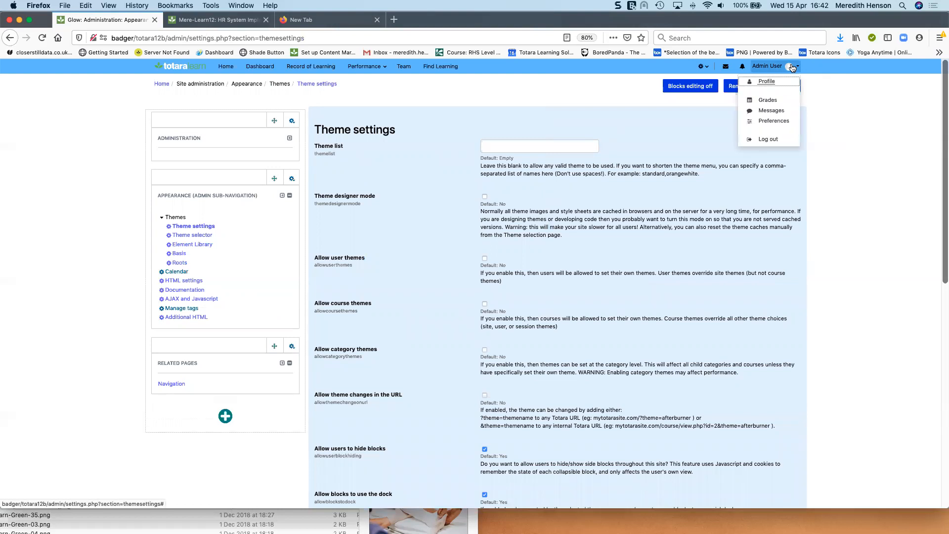
pyautogui.click(850, 189)
# Examine the grades line in the User menu items setting, highlighting its /grade/report/mygrades.php URL.
pyautogui.scroll(-8, 824, 262)
pyautogui.click(633, 180)
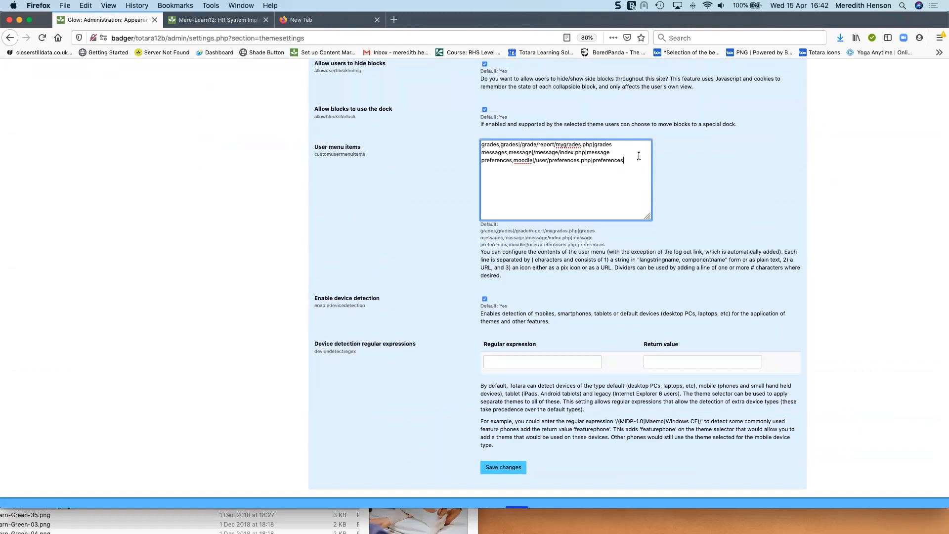
pyautogui.click(592, 159)
pyautogui.moveTo(521, 144); pyautogui.dragTo(592, 144)
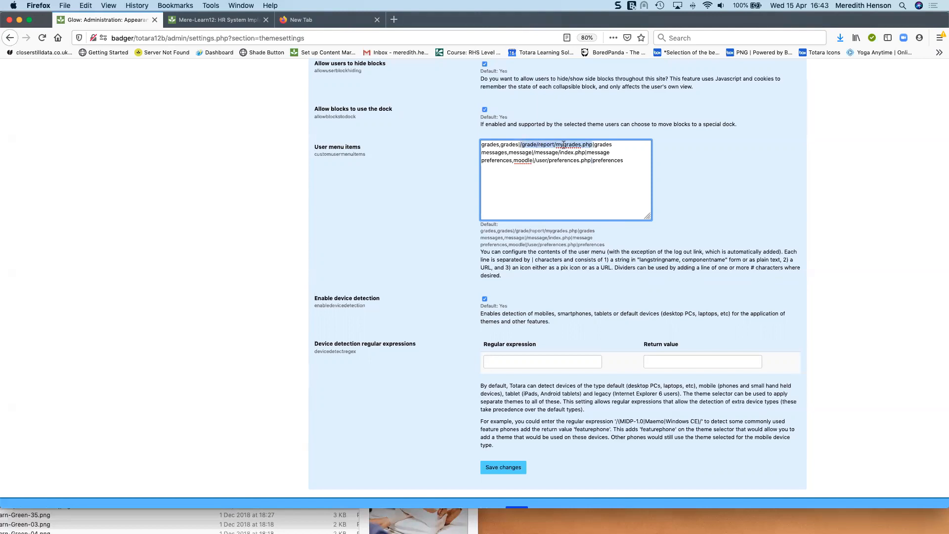
pyautogui.click(619, 143)
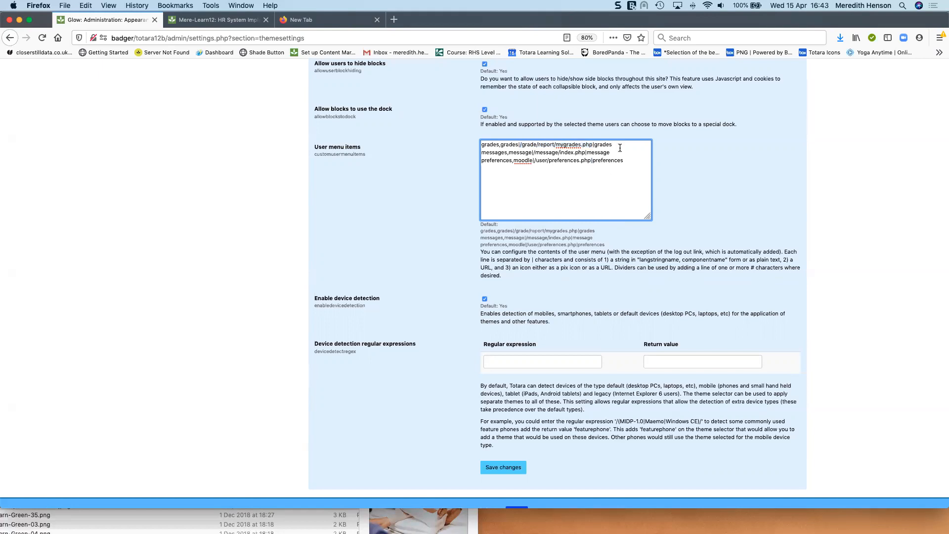
pyautogui.click(632, 180)
# Highlight the grades, messages and preferences names in User menu items, plus the preferences line's URL and icon parts.
pyautogui.doubleClick(492, 145)
pyautogui.doubleClick(493, 153)
pyautogui.doubleClick(487, 161)
pyautogui.moveTo(514, 160); pyautogui.dragTo(590, 159)
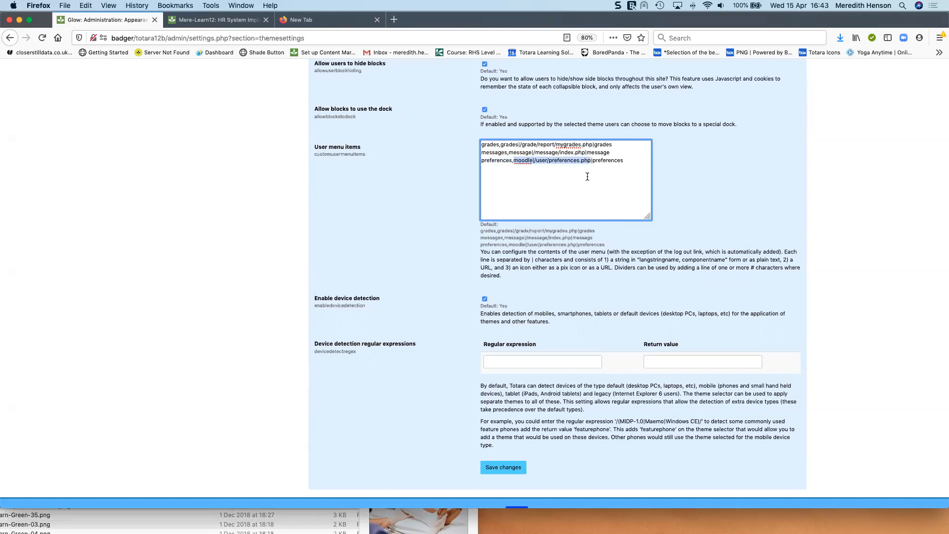
pyautogui.tripleClick(610, 160)
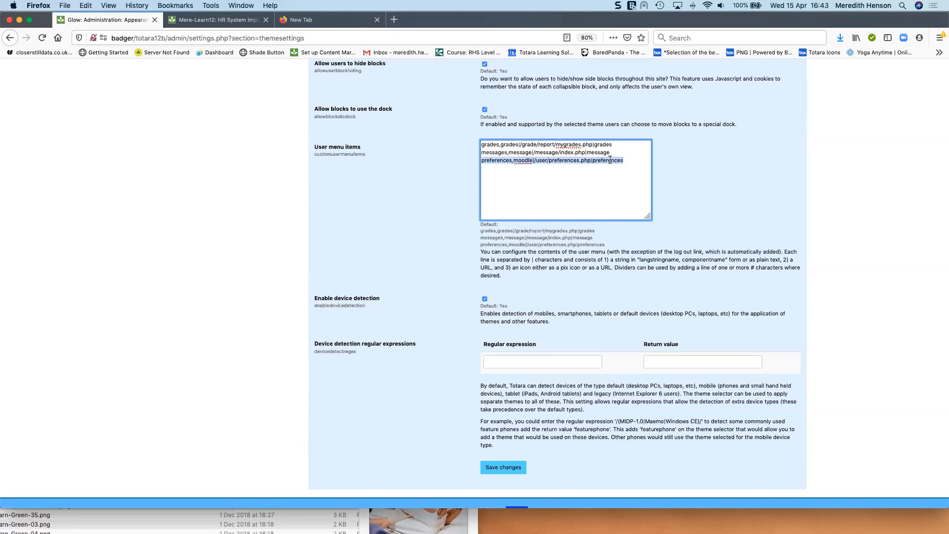
pyautogui.moveTo(626, 160); pyautogui.dragTo(592, 162)
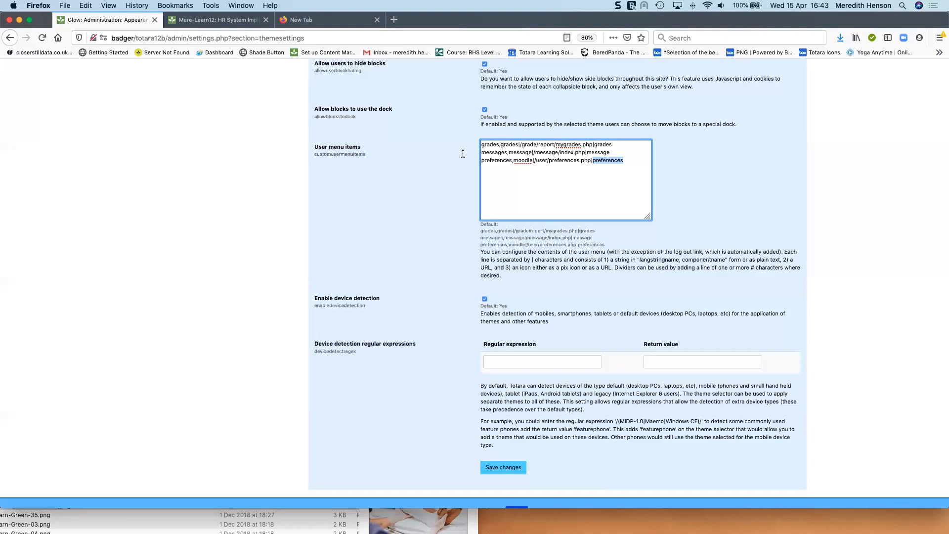
# Review the initial and schema settings for a front page backup, and cancel the backup to return to the front page.
pyautogui.scroll(10, 218, 197)
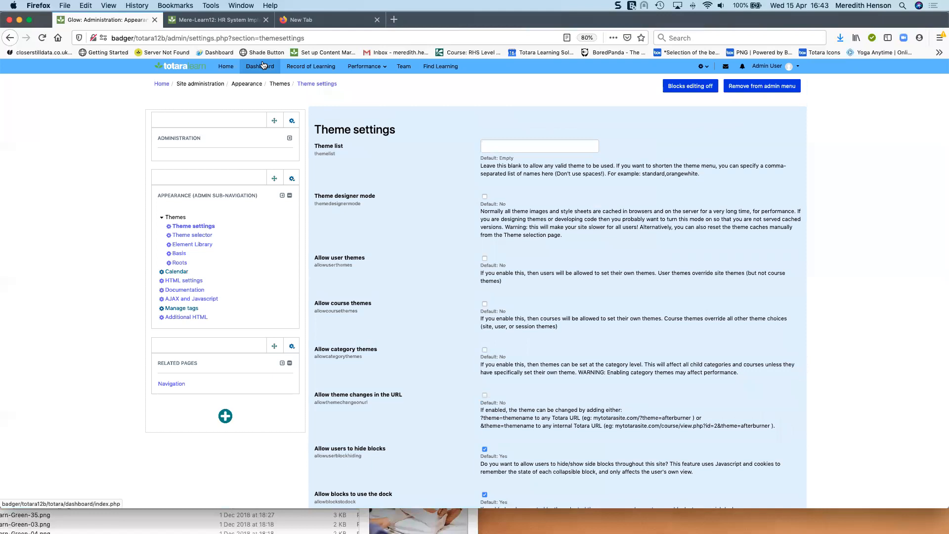
pyautogui.click(226, 66)
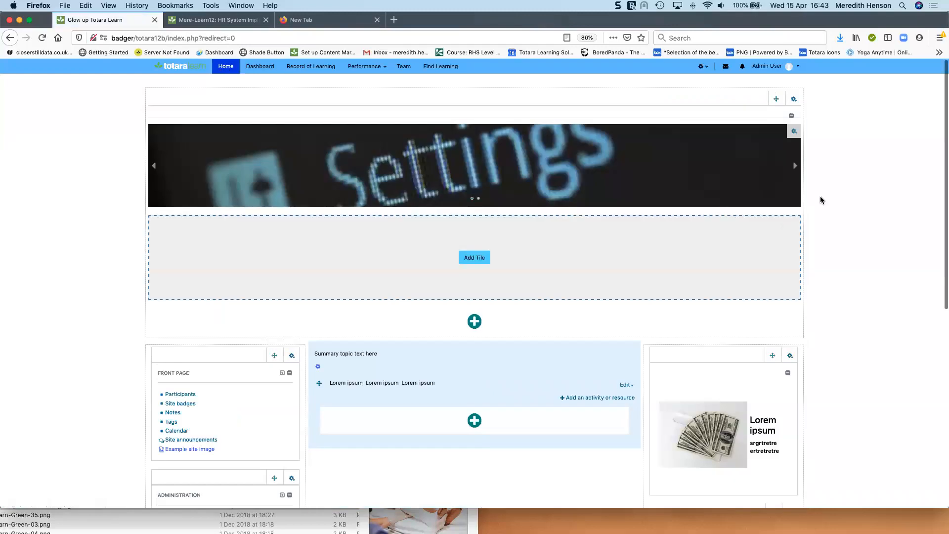
pyautogui.scroll(-5, 252, 287)
pyautogui.click(181, 305)
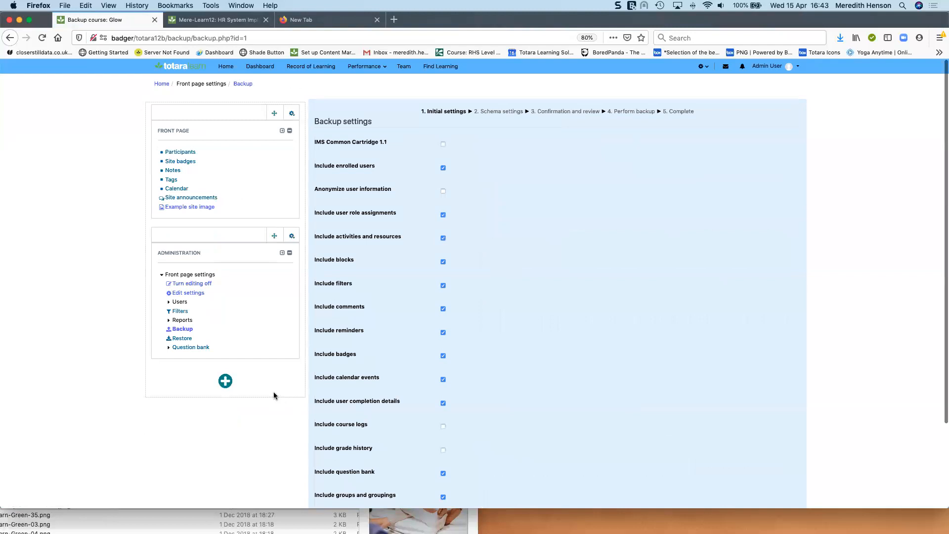
pyautogui.scroll(-3, 267, 396)
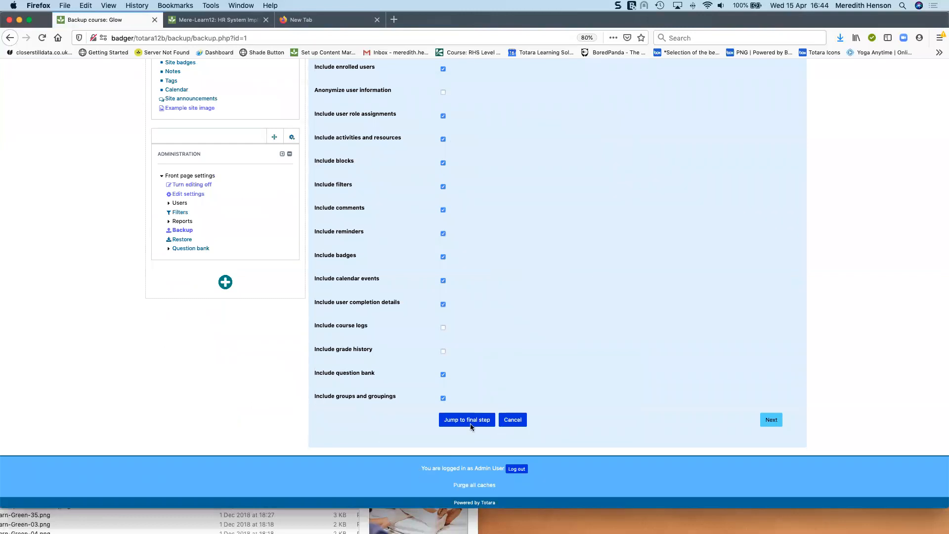
pyautogui.scroll(3, 471, 423)
pyautogui.scroll(-3, 507, 309)
pyautogui.click(771, 420)
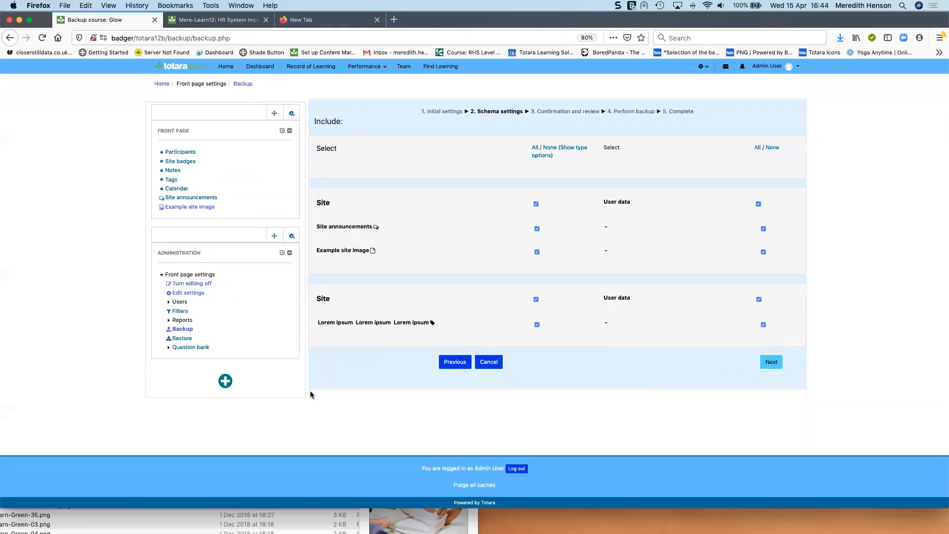
pyautogui.click(495, 365)
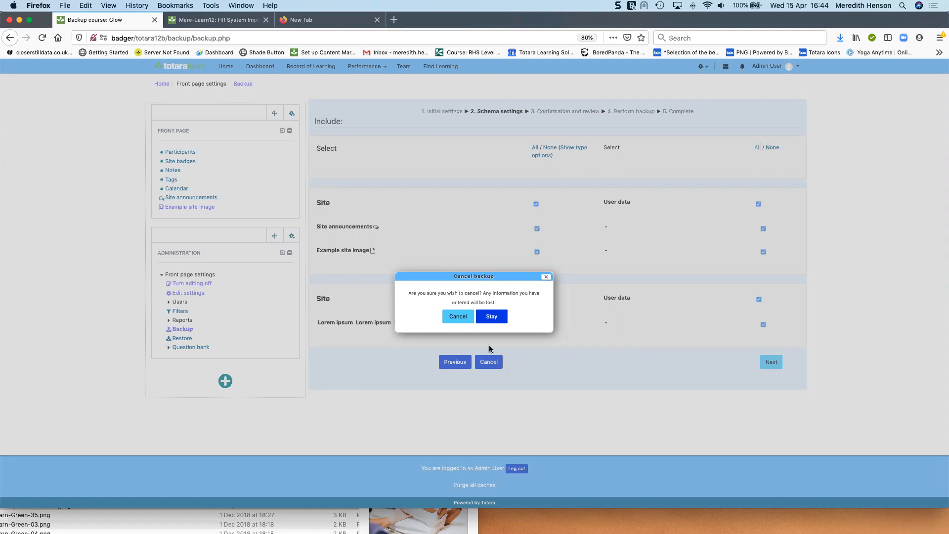
pyautogui.click(450, 316)
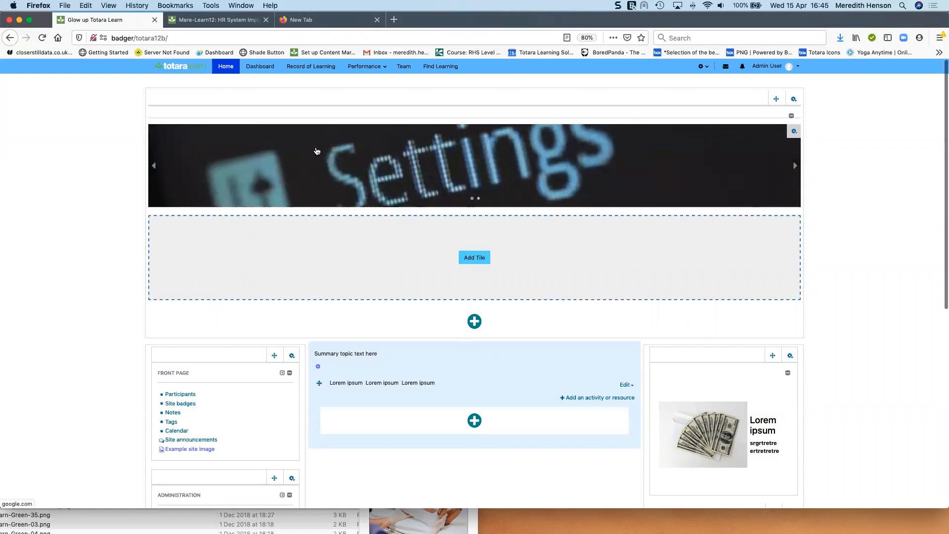
# Open the My Learning dashboard, and on the Mere-Learn12 site stop customising the HR System Implementation Project Team dashboard and review it.
pyautogui.click(264, 67)
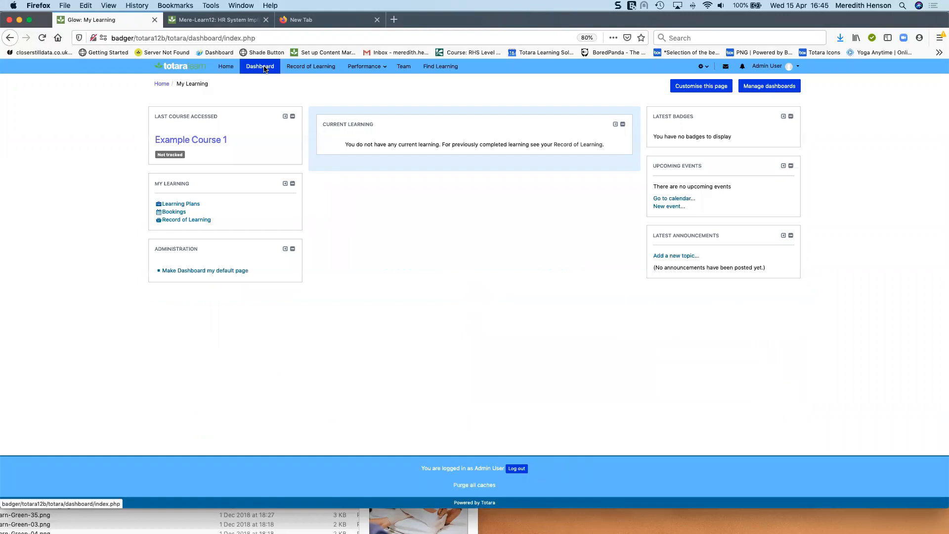
pyautogui.click(223, 22)
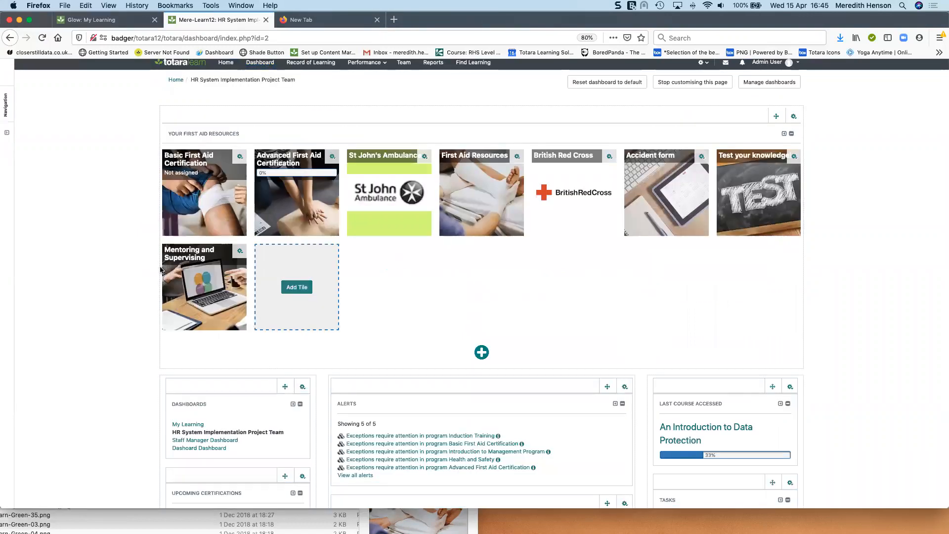
pyautogui.scroll(-1, 161, 270)
pyautogui.scroll(1, 161, 269)
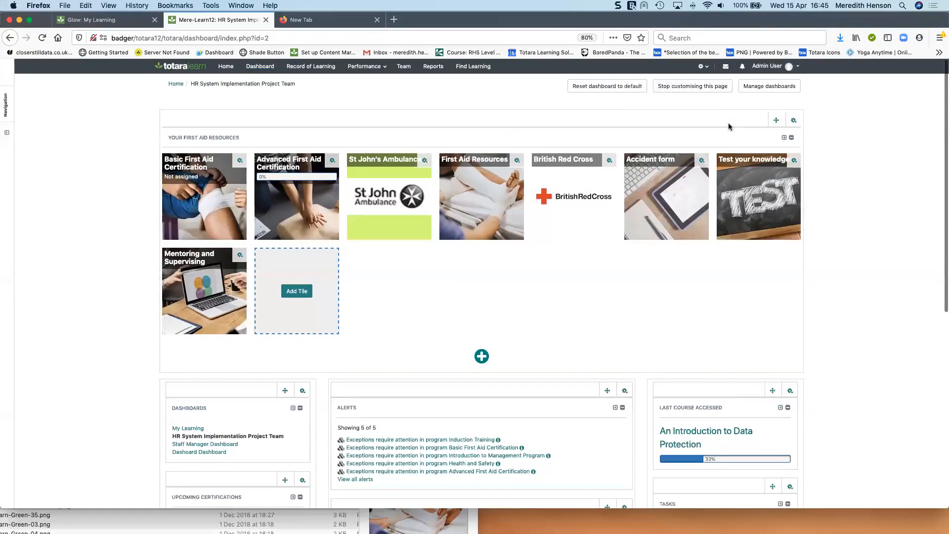
pyautogui.click(685, 94)
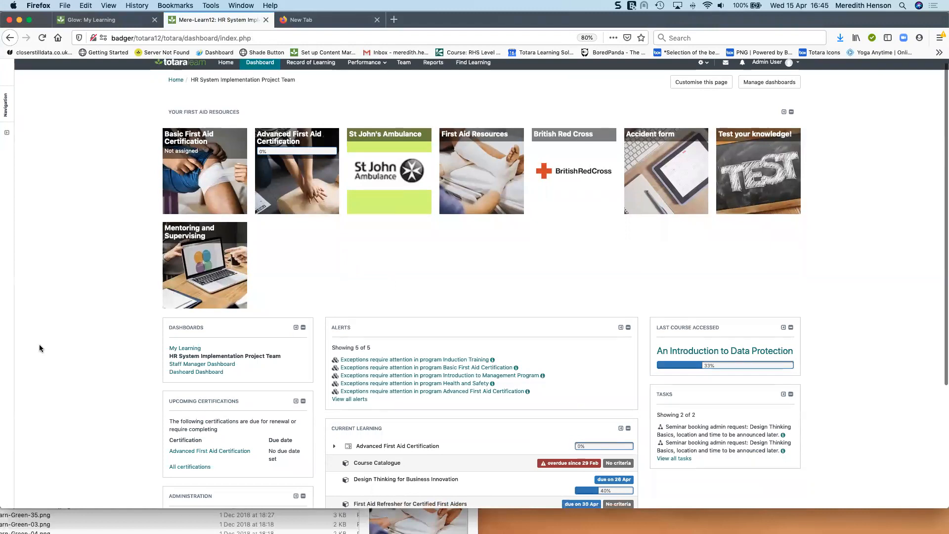
pyautogui.scroll(-5, 45, 341)
pyautogui.scroll(4, 57, 337)
pyautogui.scroll(1, 61, 337)
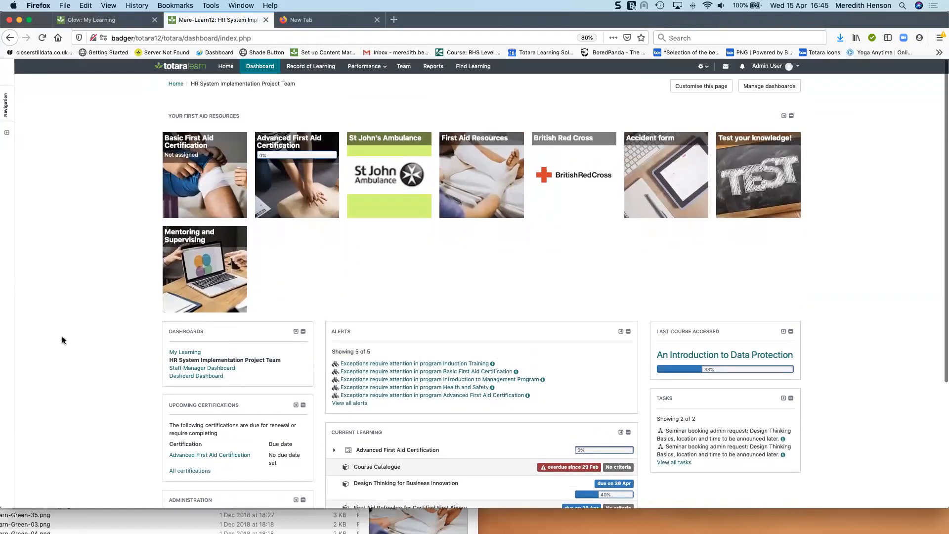
# Examine the blocks on the Staff Manager Dashboard, and open the Dashoard Dashboard for comparison.
pyautogui.click(214, 369)
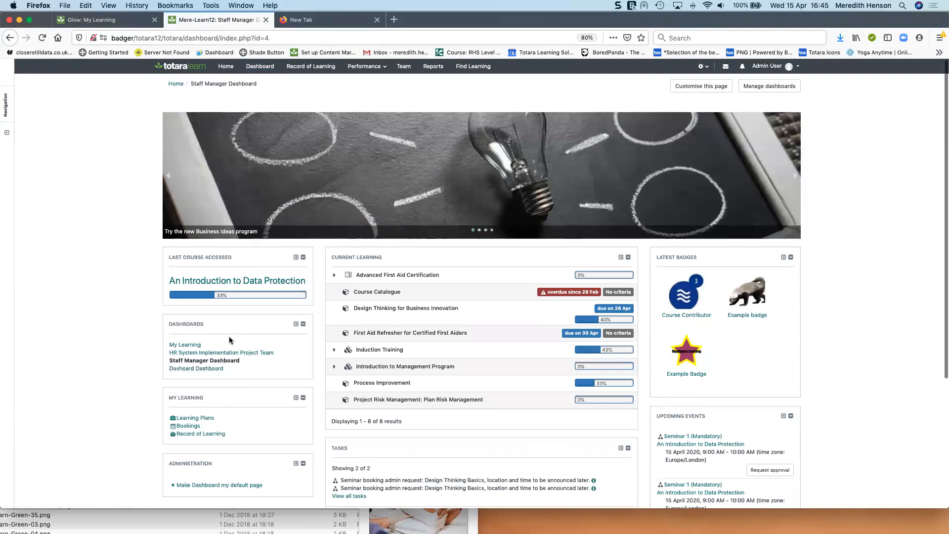
pyautogui.scroll(-1, 253, 339)
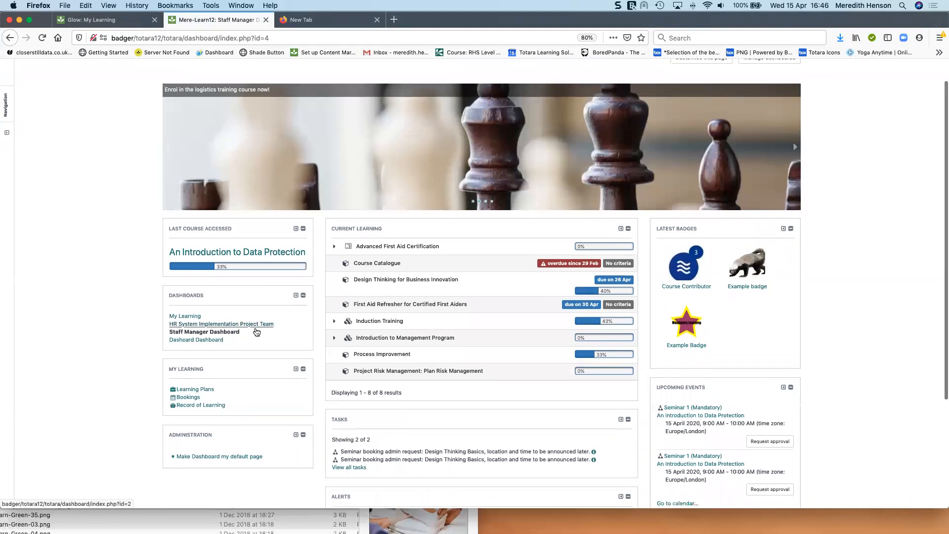
pyautogui.scroll(-2, 252, 331)
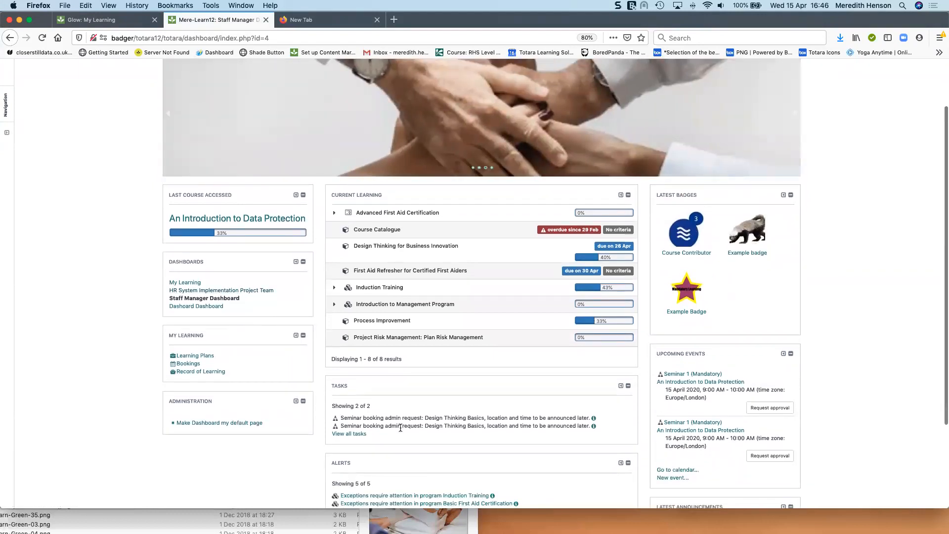
pyautogui.scroll(1, 411, 410)
pyautogui.scroll(-5, 411, 412)
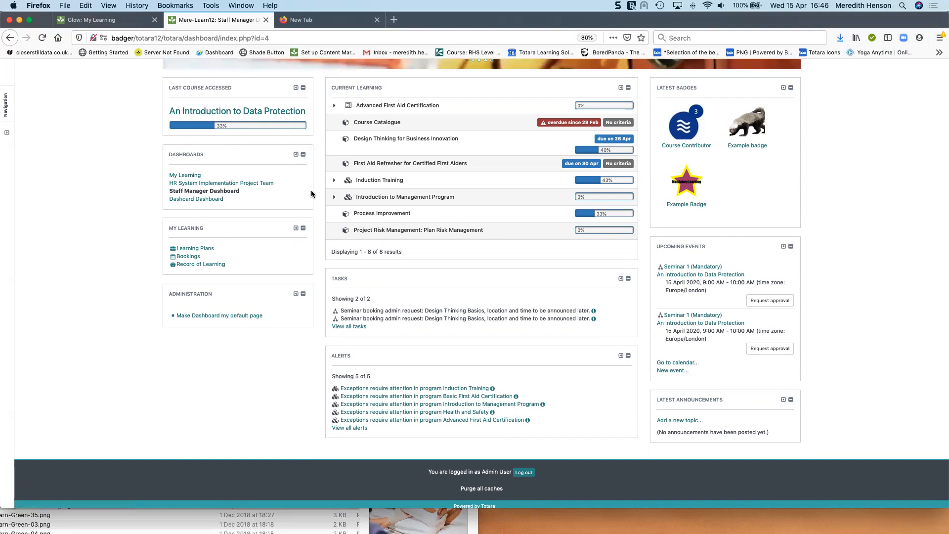
pyautogui.click(185, 200)
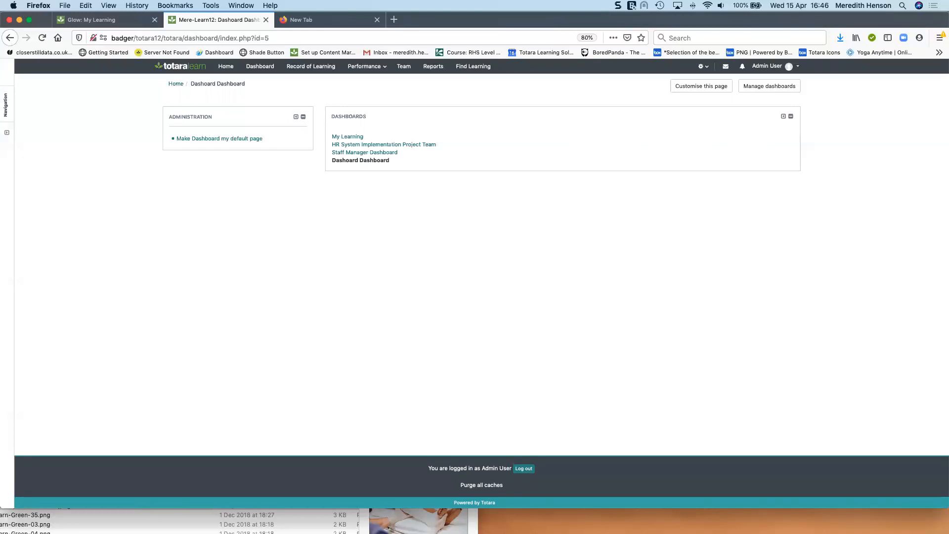
# Log out of the Glow site to view its login page, and log back in as admin with the saved password.
pyautogui.click(75, 20)
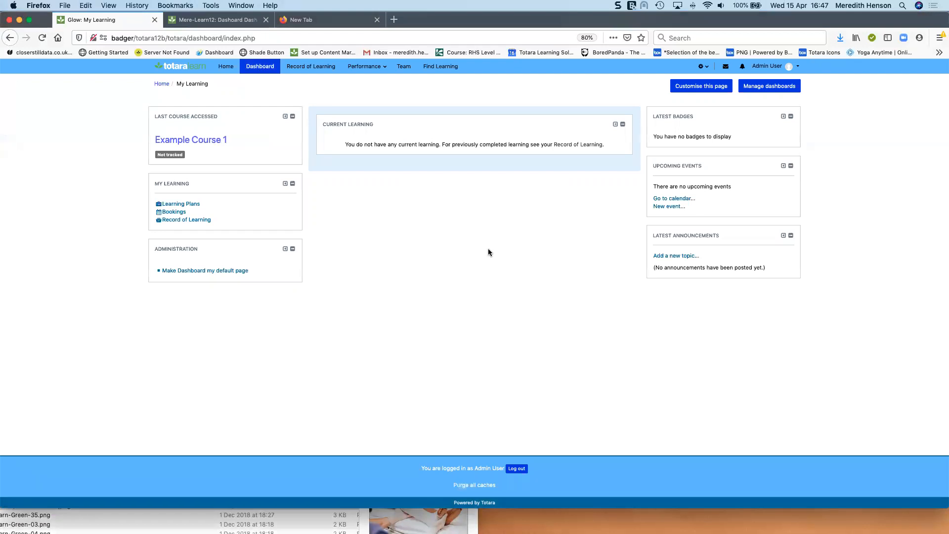
pyautogui.click(797, 67)
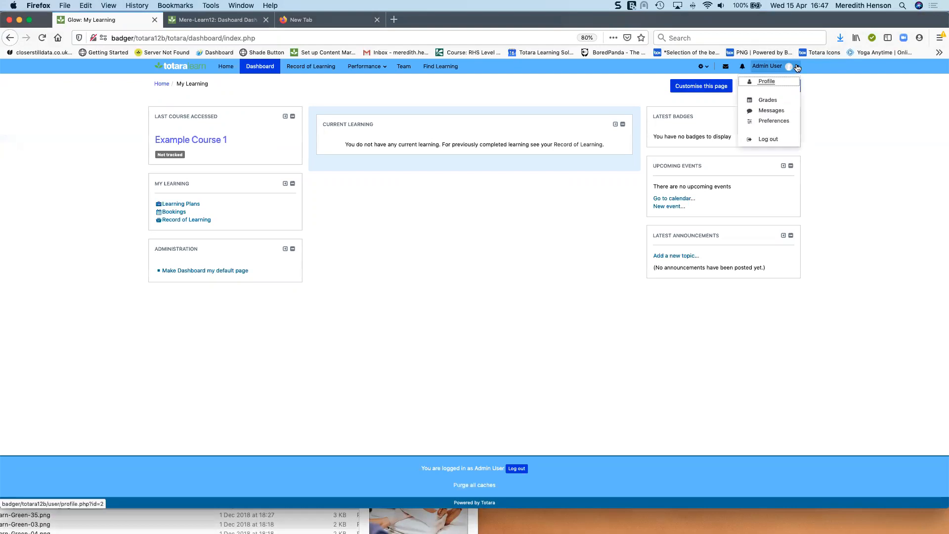
pyautogui.click(777, 142)
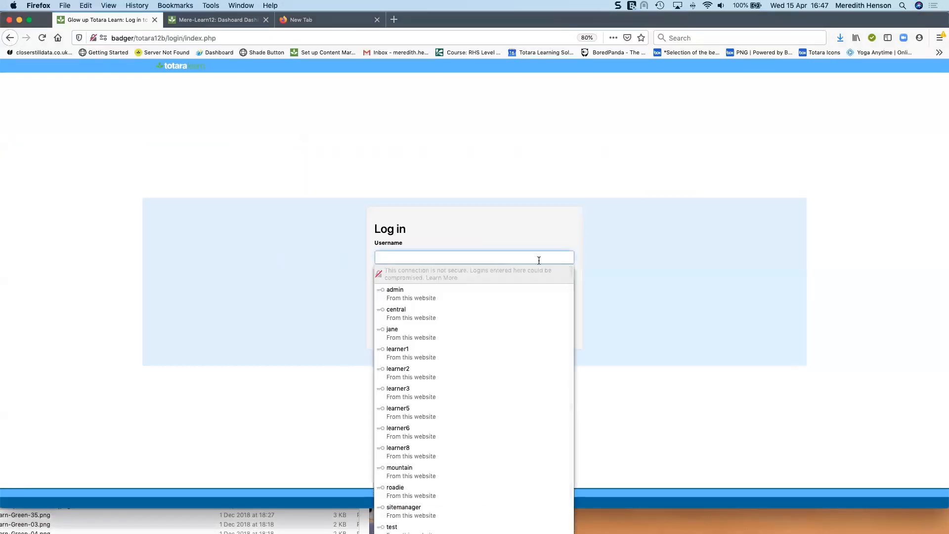
pyautogui.click(489, 287)
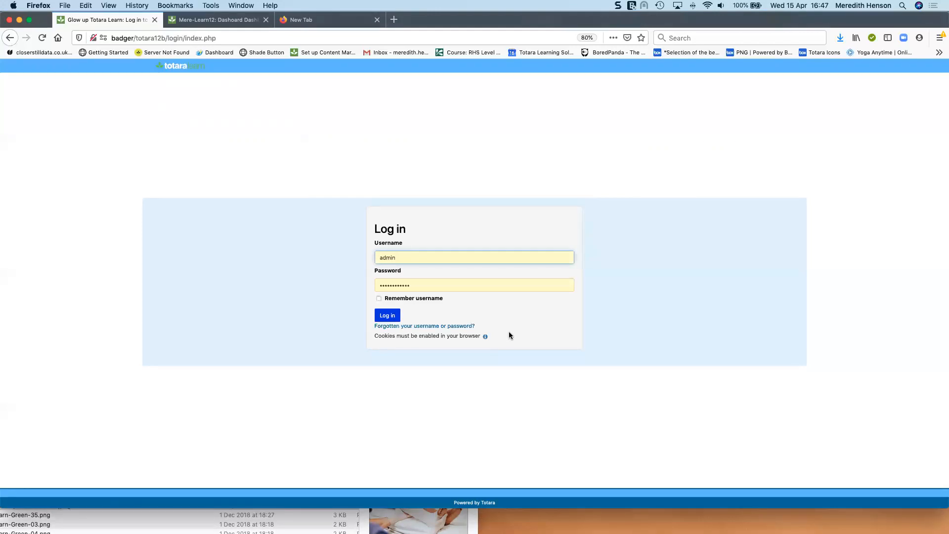
pyautogui.click(399, 315)
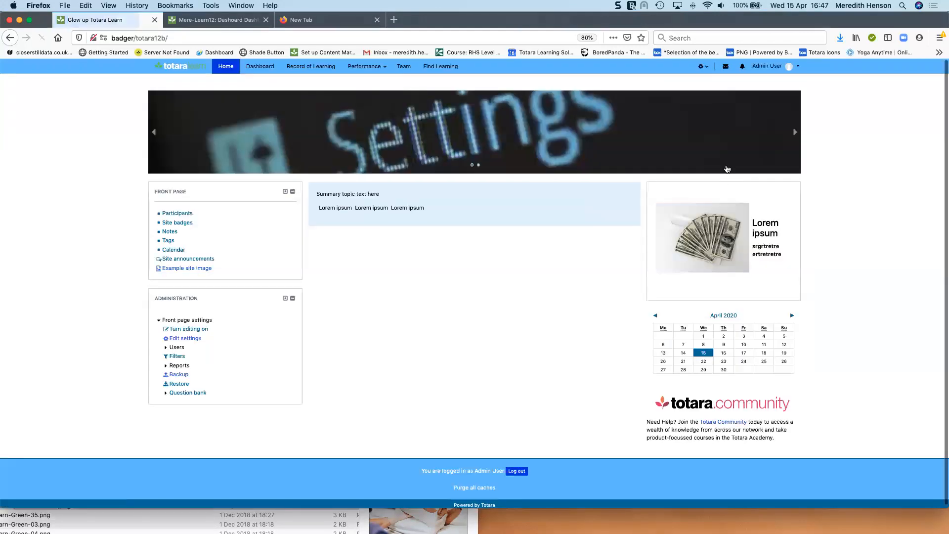
# Open the Manage authentication page in the Glow site's plugin settings.
pyautogui.click(702, 67)
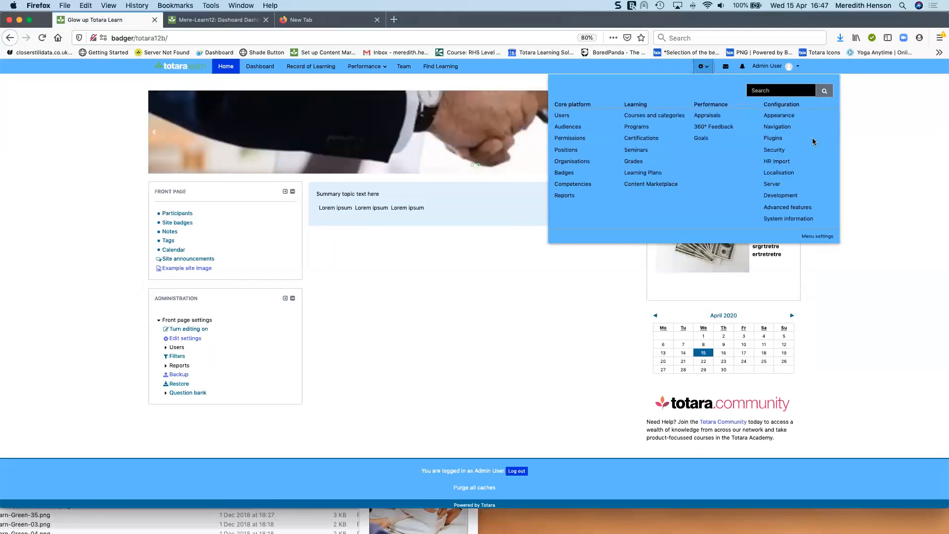
pyautogui.click(773, 140)
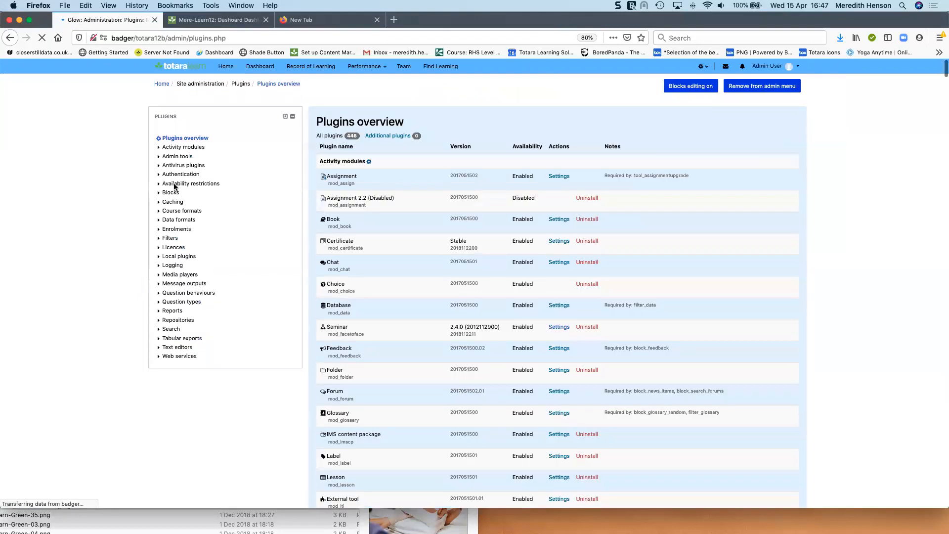
pyautogui.click(181, 175)
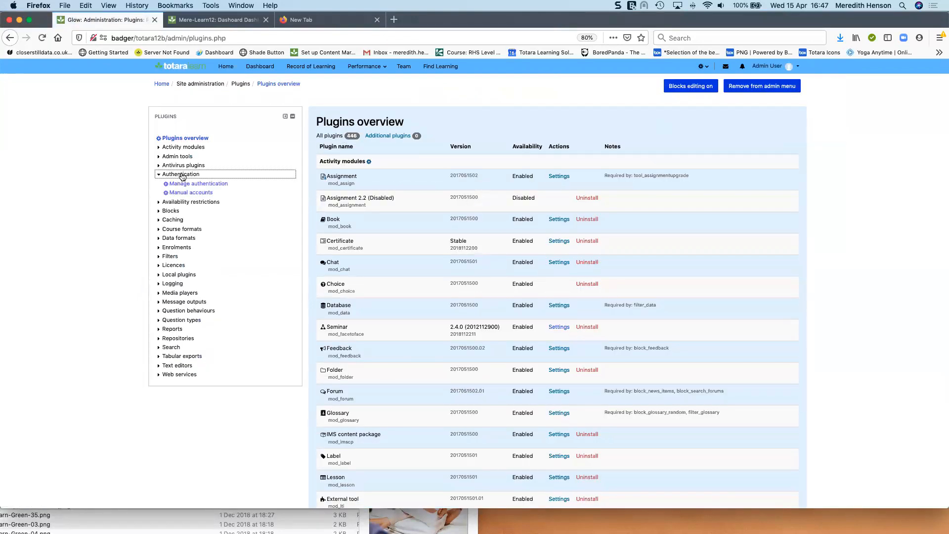
pyautogui.click(221, 184)
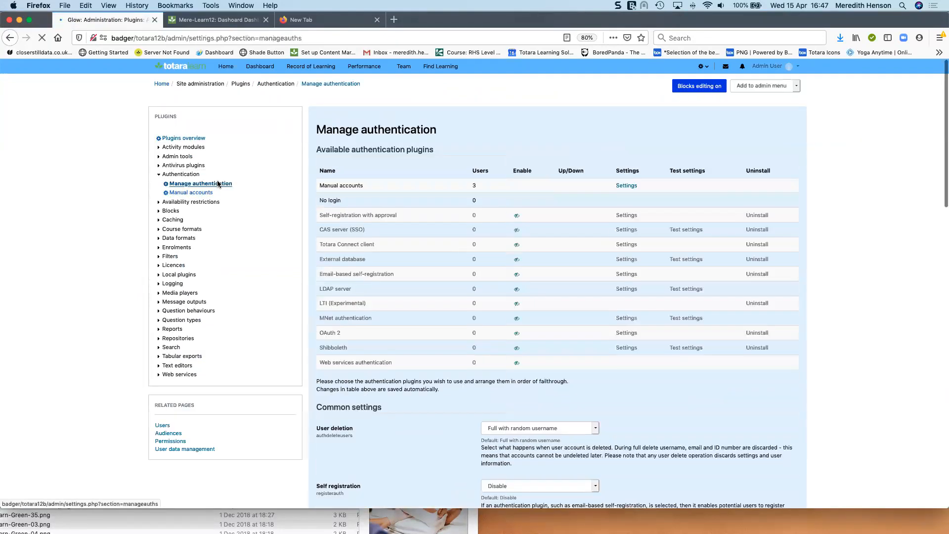
# Enter "How to create a new account" and "Where to go, who to ask" as separate paragraphs in the login Instructions setting.
pyautogui.scroll(-10, 518, 347)
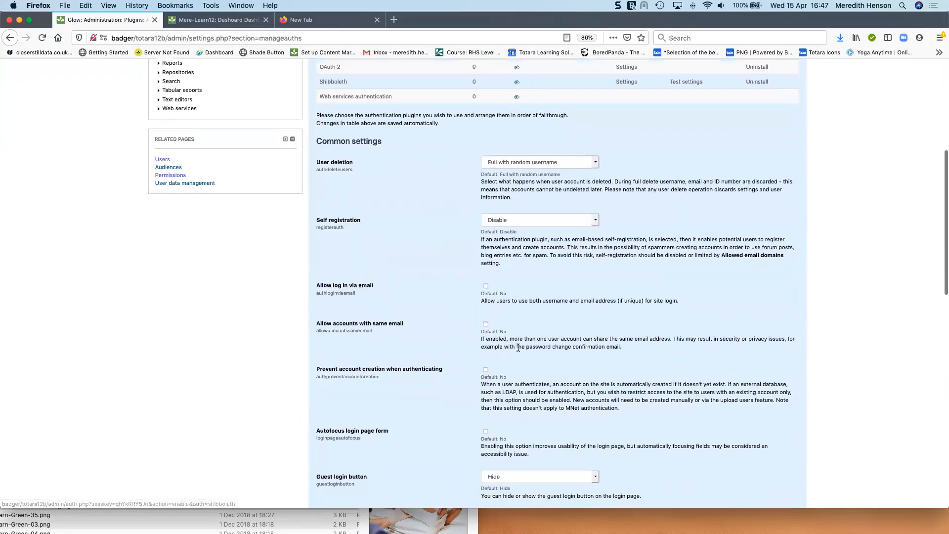
pyautogui.scroll(-5, 518, 347)
pyautogui.click(529, 309)
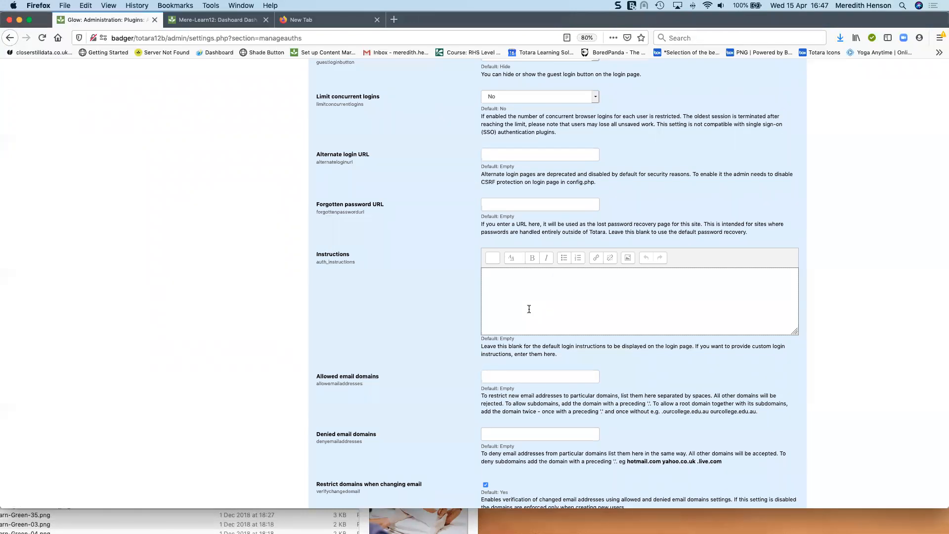
pyautogui.write('How to')
pyautogui.write(' create a ')
pyautogui.write('new account ')
pyautogui.write('Where to')
pyautogui.write(' go, who')
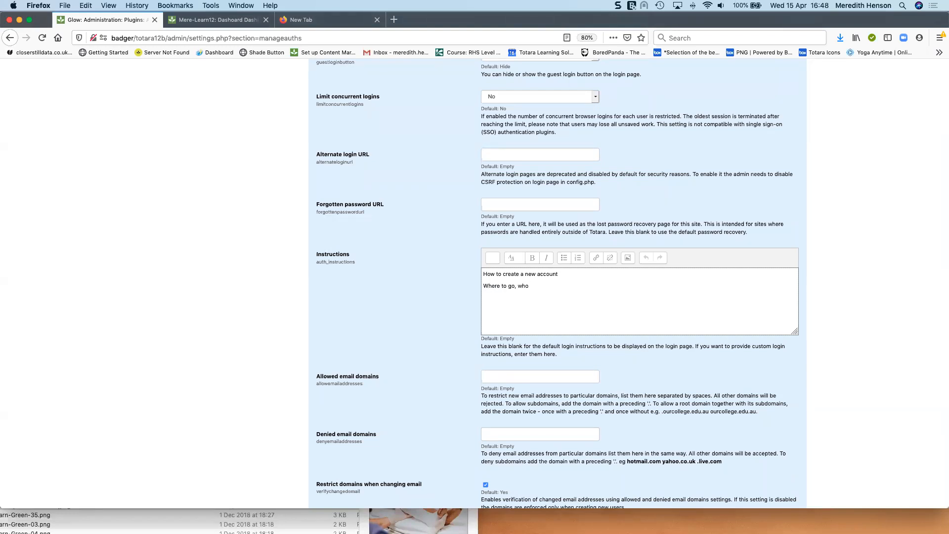
pyautogui.write(' to ask')
# Show the HTML source of the Instructions text and return to the formatted view.
pyautogui.click(493, 257)
pyautogui.click(710, 275)
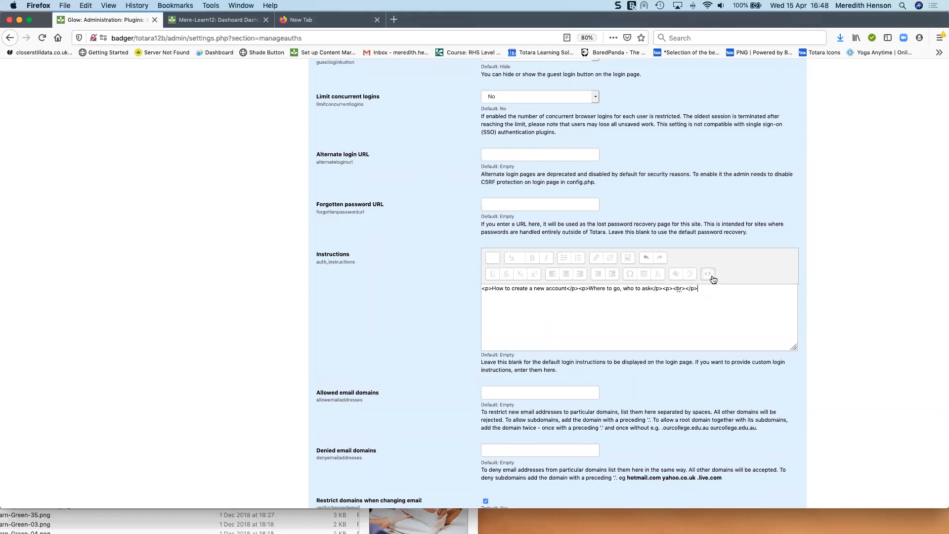
pyautogui.click(712, 276)
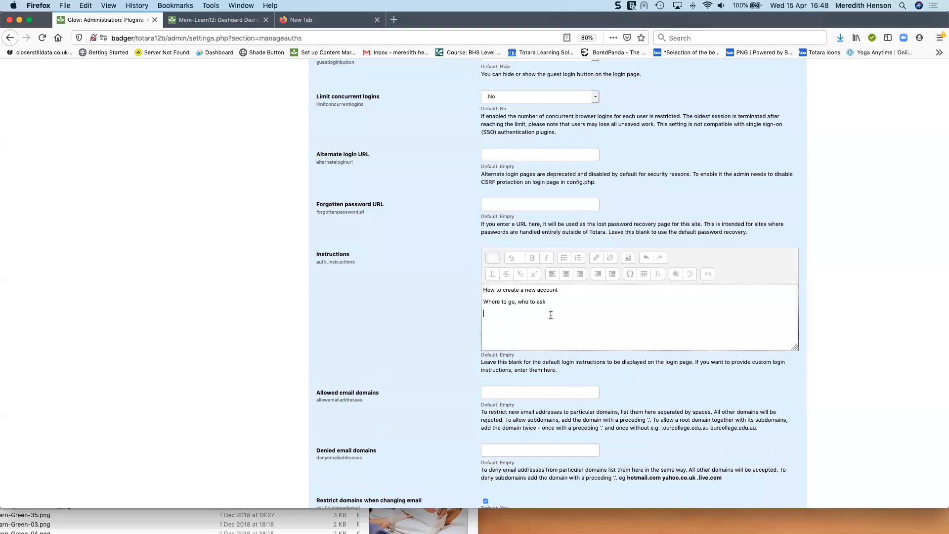
# Insert the site-hosted badger image into the Instructions using its copied pluginfile.php URL, with a description starting "honey badgers".
pyautogui.click(629, 262)
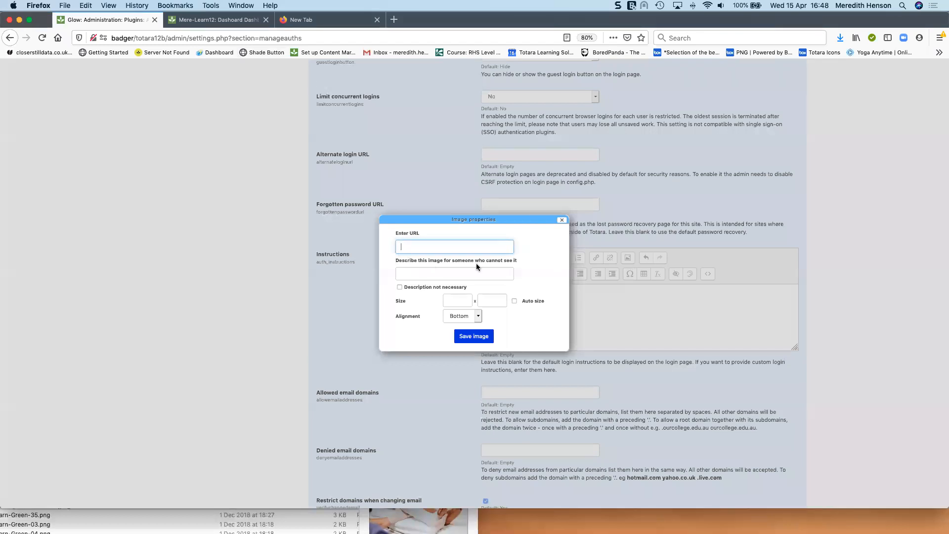
pyautogui.press('super+v')
pyautogui.hscroll(-3, 466, 246)
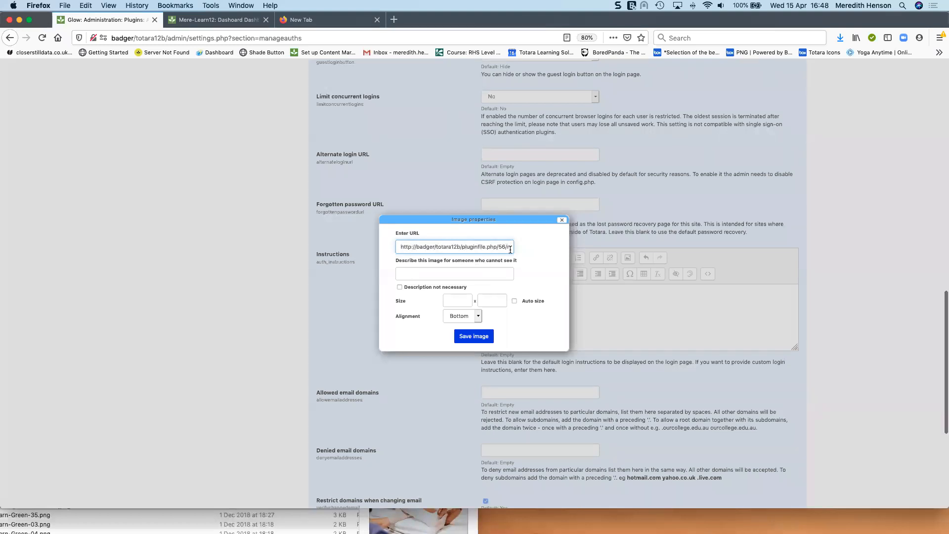
pyautogui.scroll(-1, 510, 250)
pyautogui.click(456, 276)
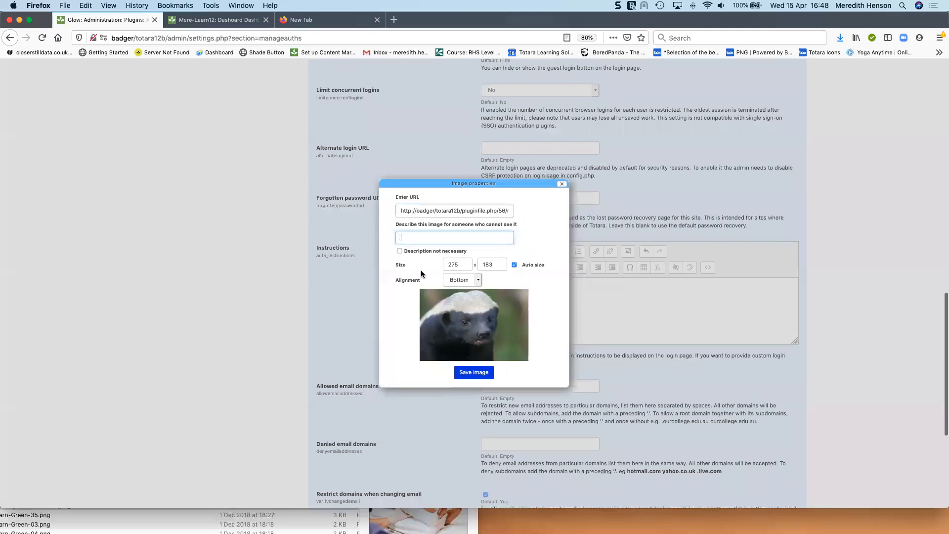
pyautogui.write('honey bad')
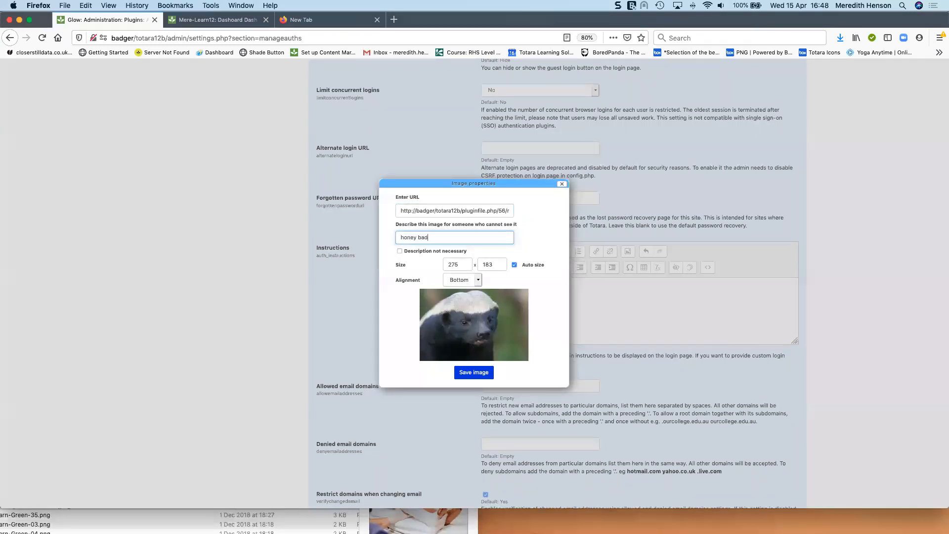
pyautogui.write('gers ruke')
pyautogui.press('BackSpace')
pyautogui.press('BackSpace')
pyautogui.click(474, 372)
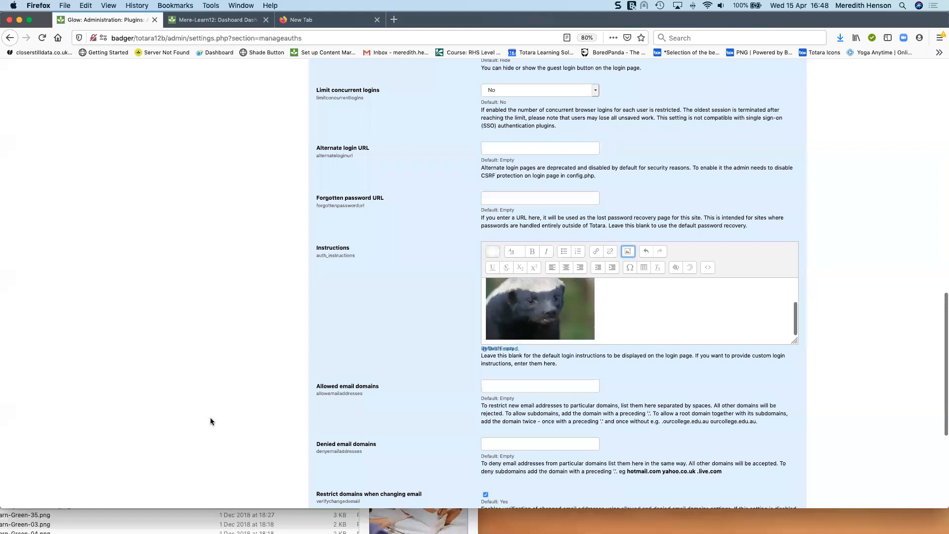
# Save the authentication settings, and log out to view the custom instructions on the login page.
pyautogui.scroll(-3, 478, 455)
pyautogui.scroll(-2, 477, 455)
pyautogui.click(504, 425)
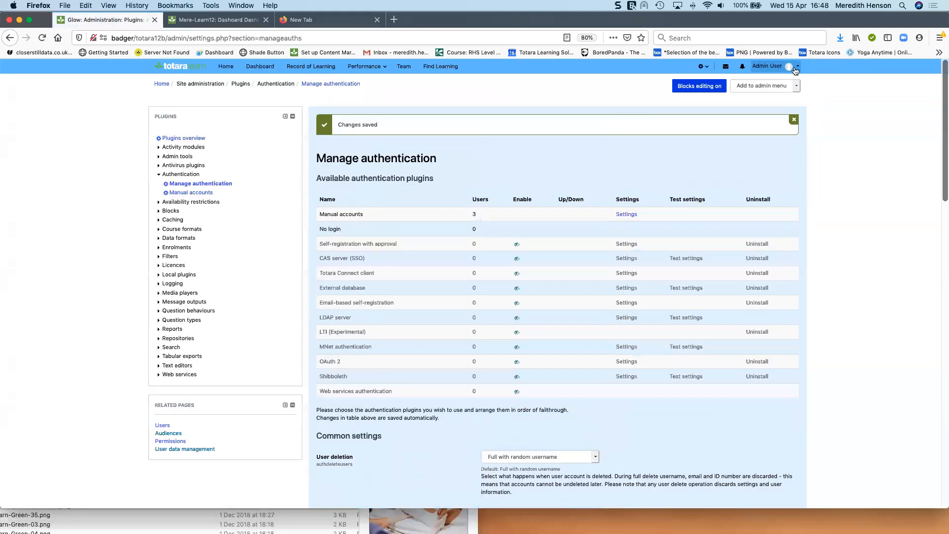
pyautogui.click(791, 66)
pyautogui.click(779, 140)
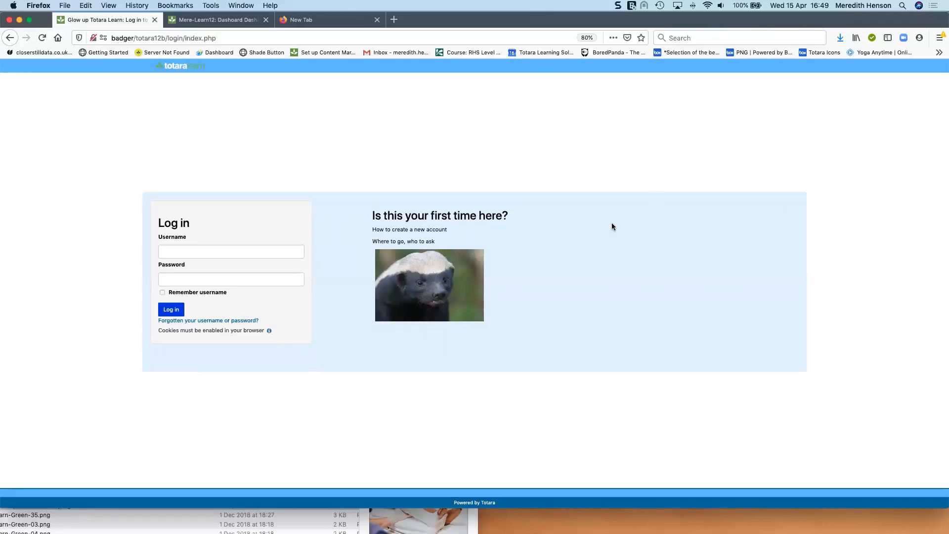
# Log back in as the admin user with the account password.
pyautogui.click(197, 254)
pyautogui.click(187, 286)
pyautogui.click(171, 309)
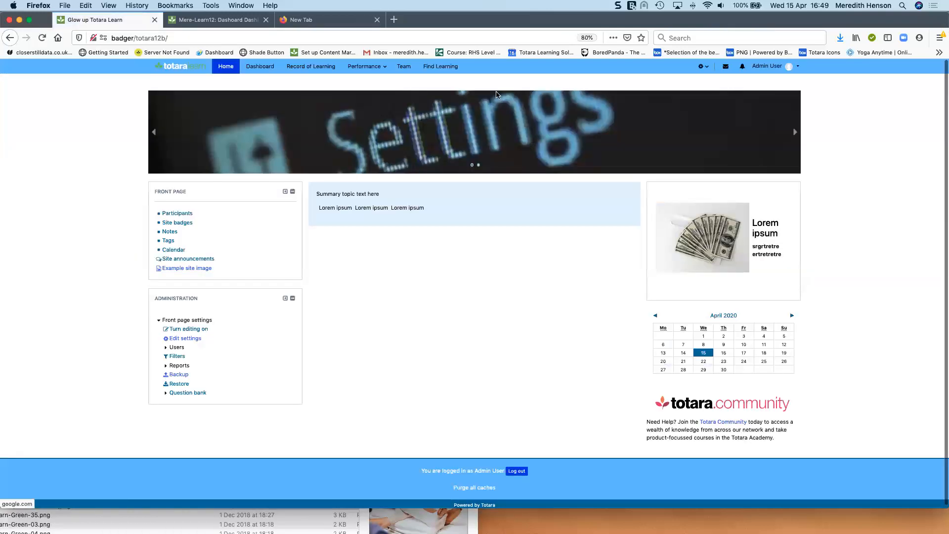
# View the Find Learning catalogue, and open the Courses and categories management page.
pyautogui.click(452, 67)
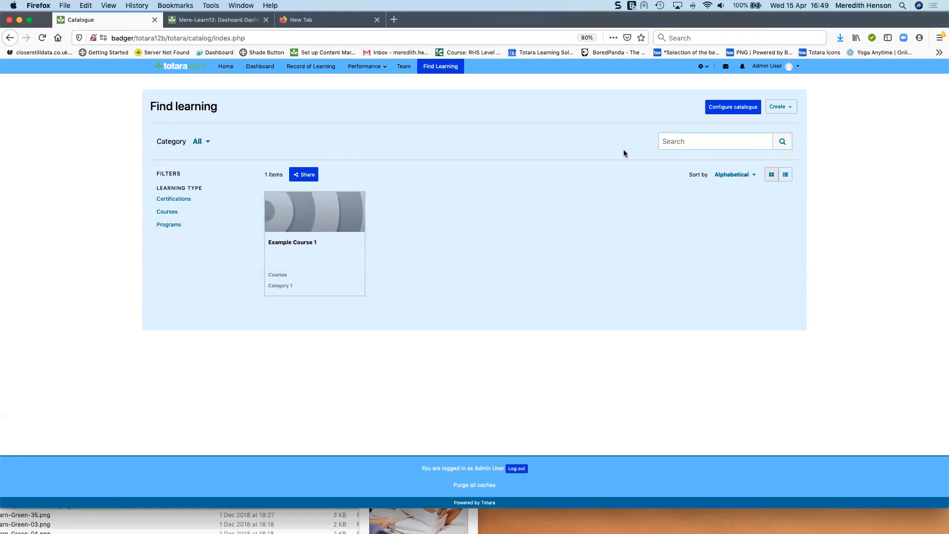
pyautogui.click(707, 71)
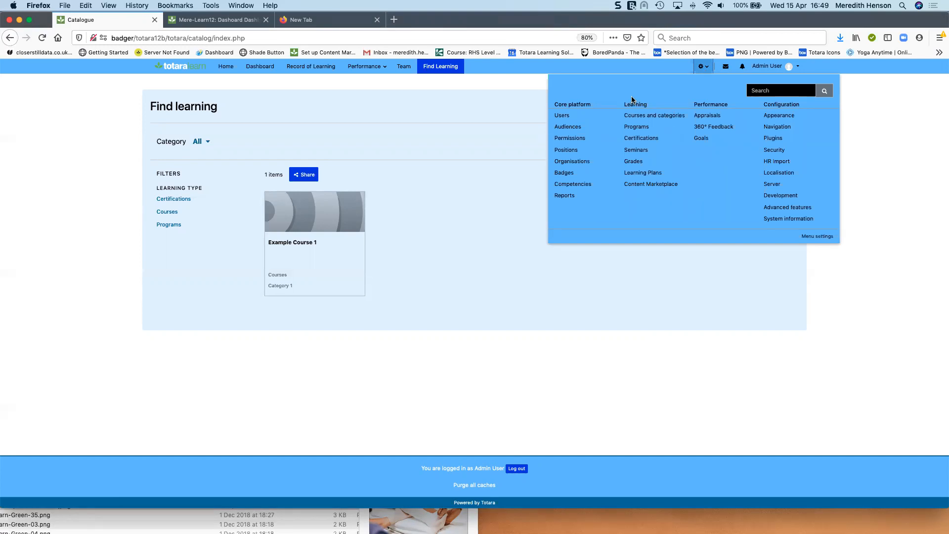
pyautogui.click(643, 116)
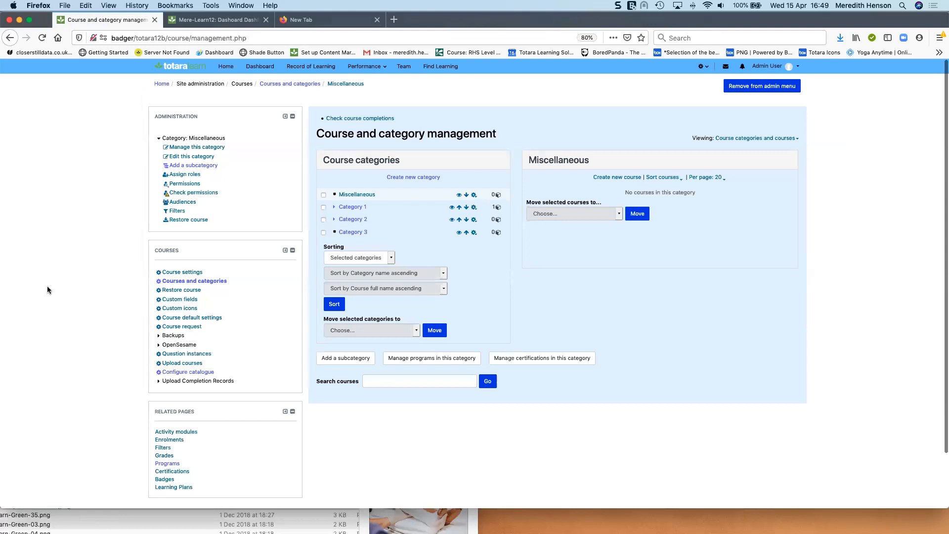
# Open the Custom icons page, and examine the icons on the learning items in the totara12 site's Find Learning catalogue.
pyautogui.click(178, 309)
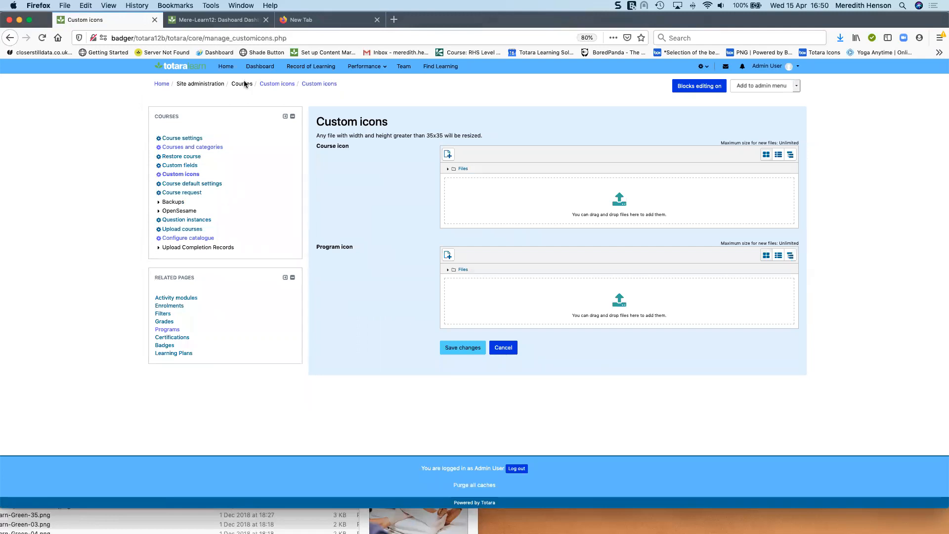
pyautogui.click(205, 23)
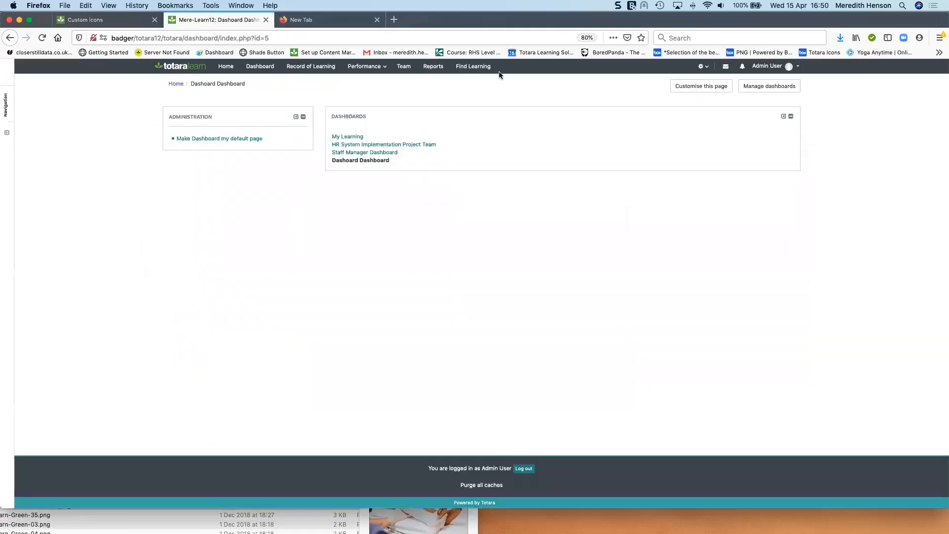
pyautogui.click(477, 71)
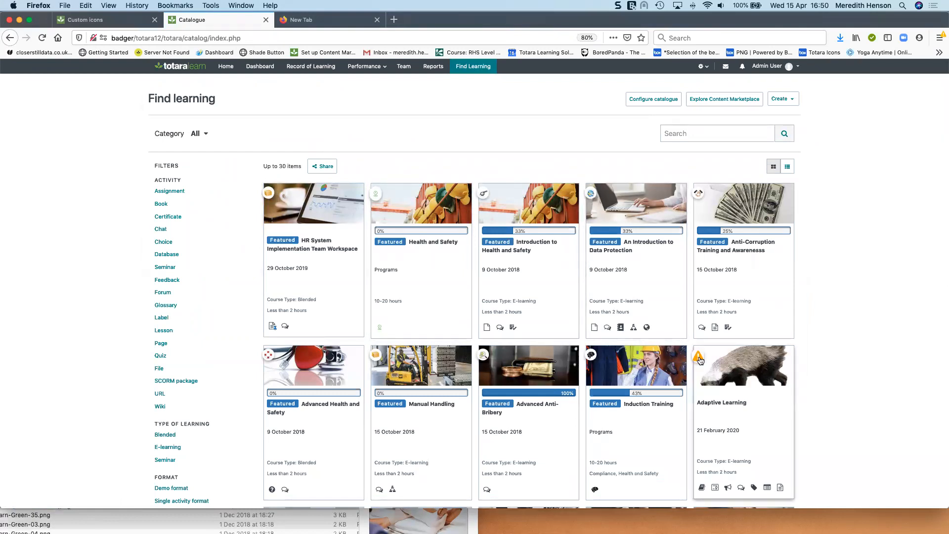
pyautogui.scroll(-4, 509, 353)
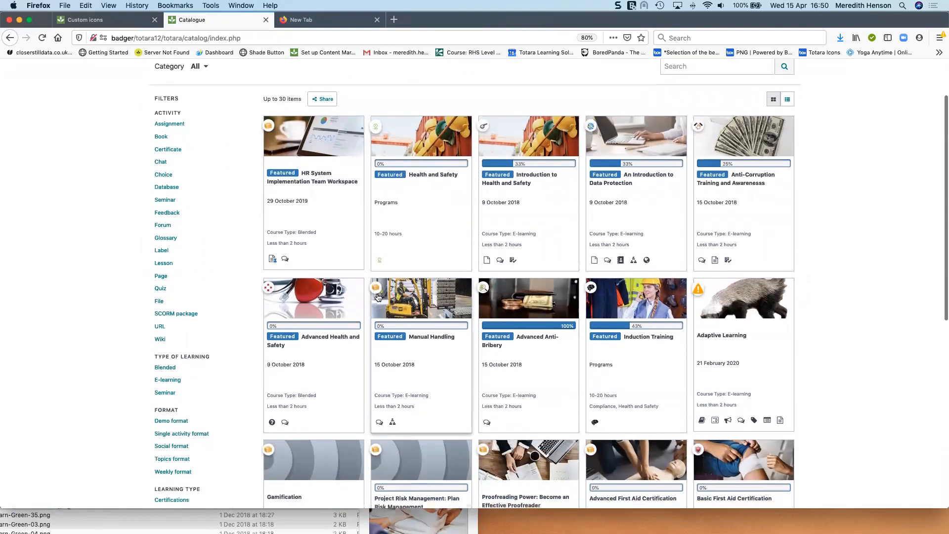
pyautogui.scroll(-7, 378, 283)
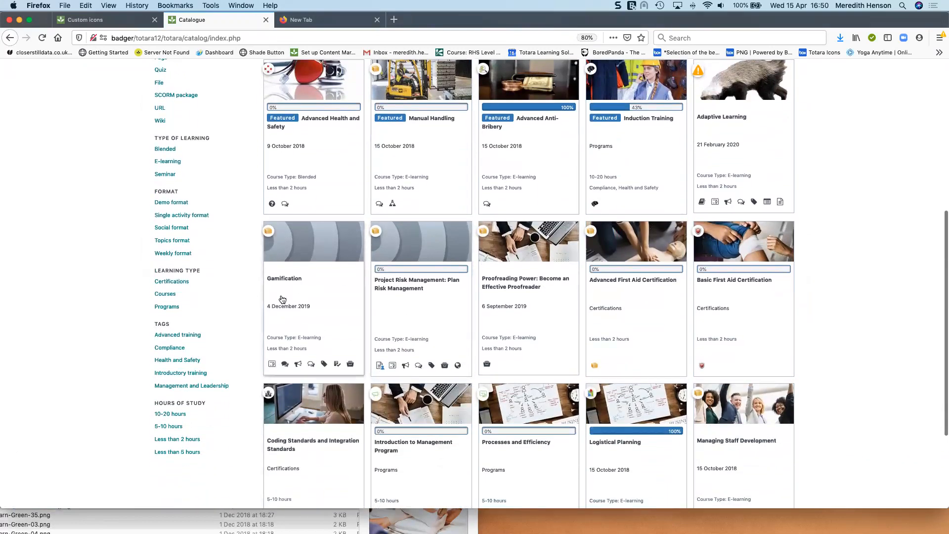
pyautogui.scroll(1, 331, 282)
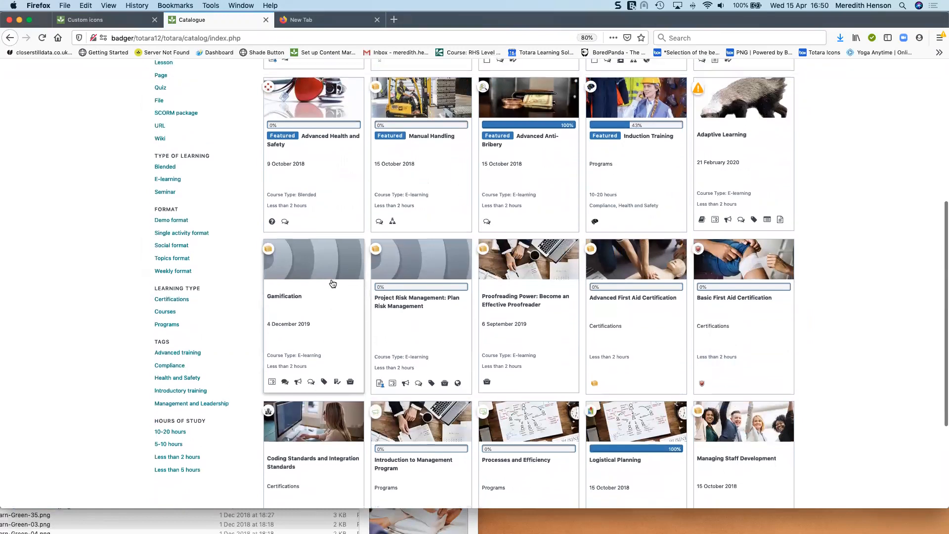
pyautogui.scroll(10, 471, 277)
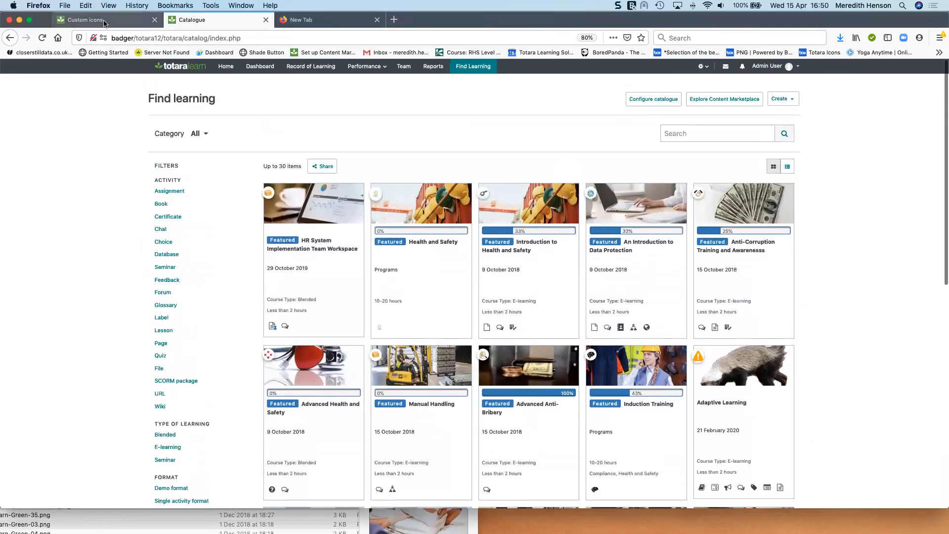
# Upload Learn-Green-03.png as a custom course icon on the totara12b site and save the changes.
pyautogui.click(84, 20)
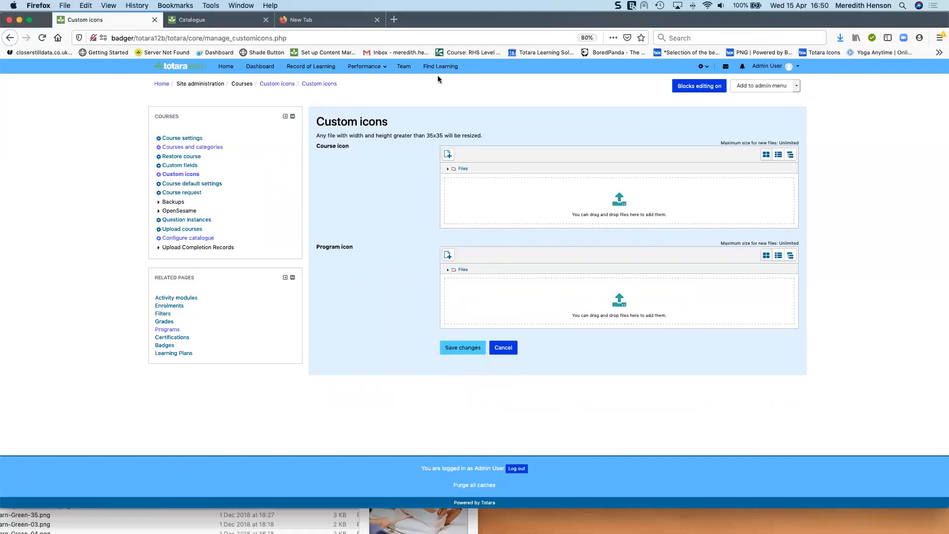
pyautogui.click(448, 154)
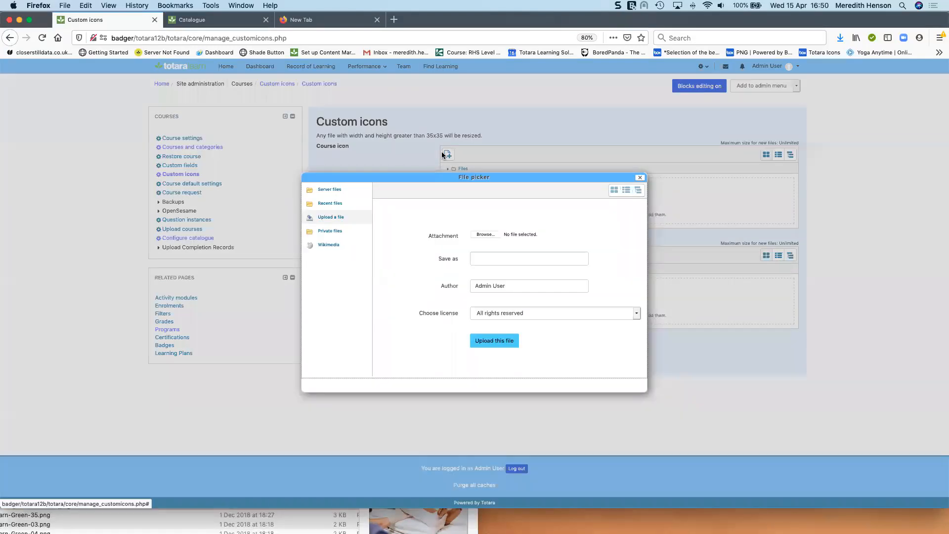
pyautogui.click(486, 234)
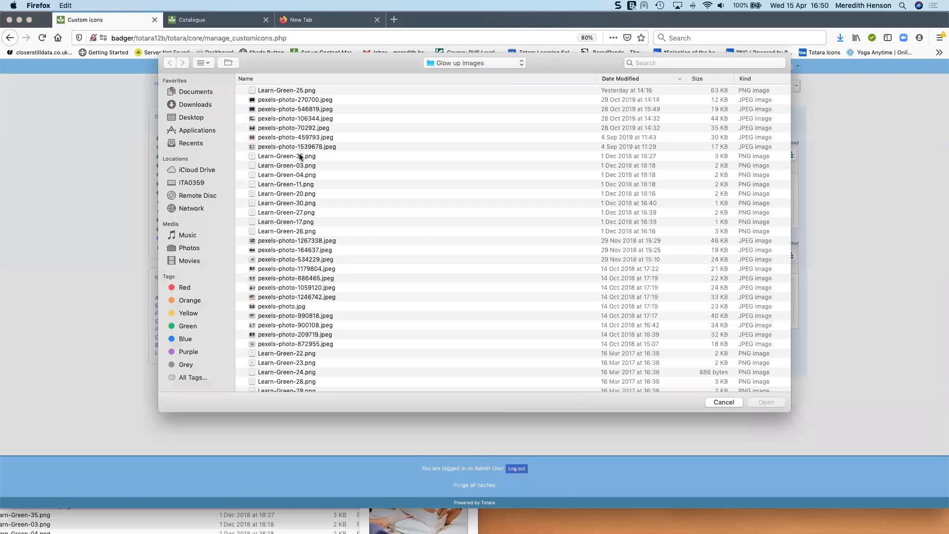
pyautogui.click(300, 156)
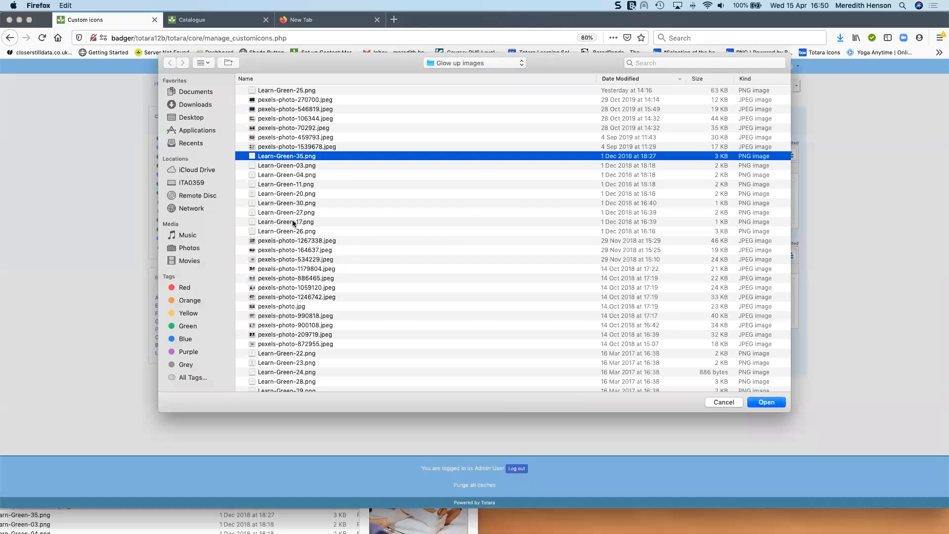
pyautogui.click(297, 165)
pyautogui.click(766, 402)
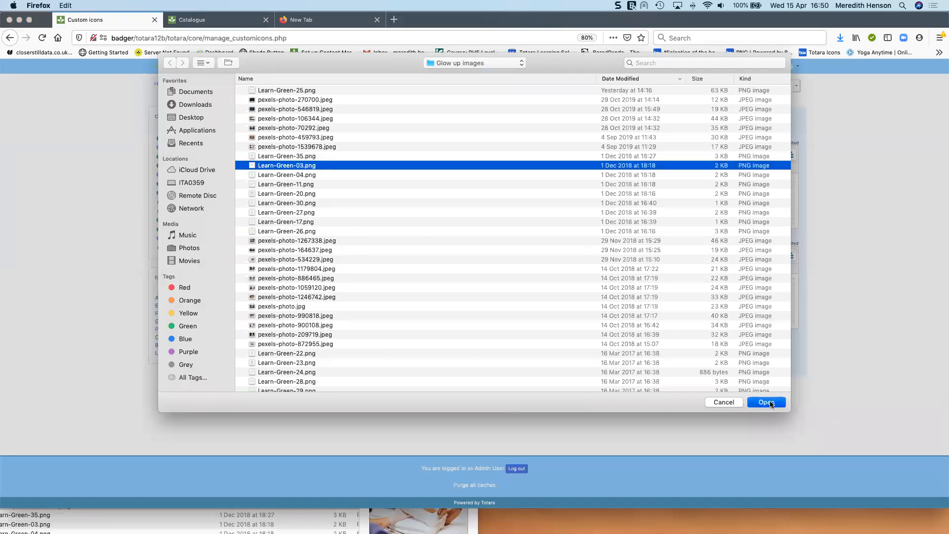
pyautogui.click(495, 341)
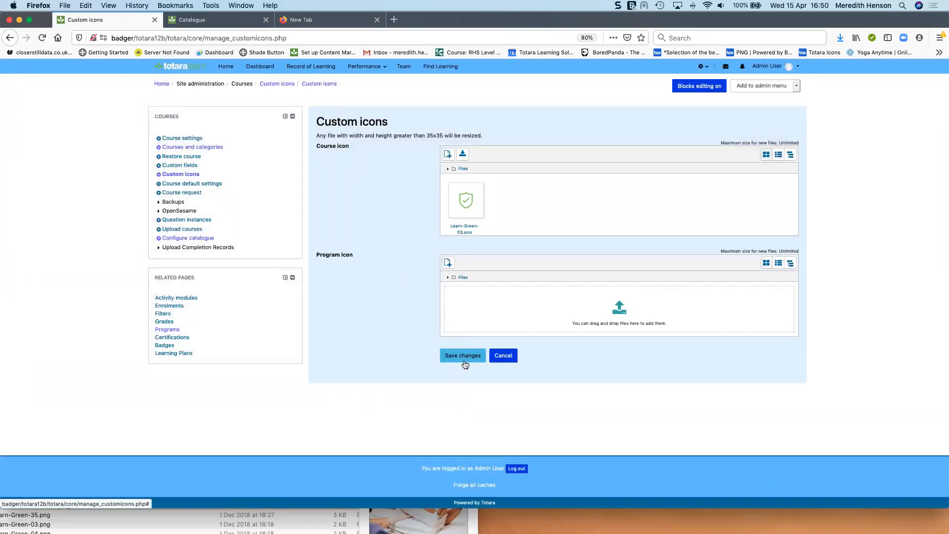
pyautogui.click(464, 357)
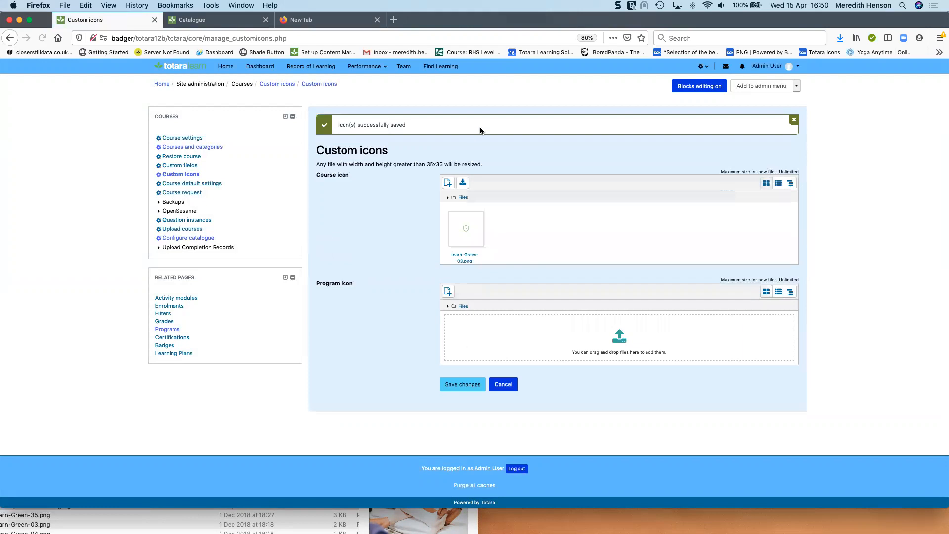
# Open the settings of Example Course 1 from the catalogue, and expand the Course format and Appearance sections.
pyautogui.click(451, 70)
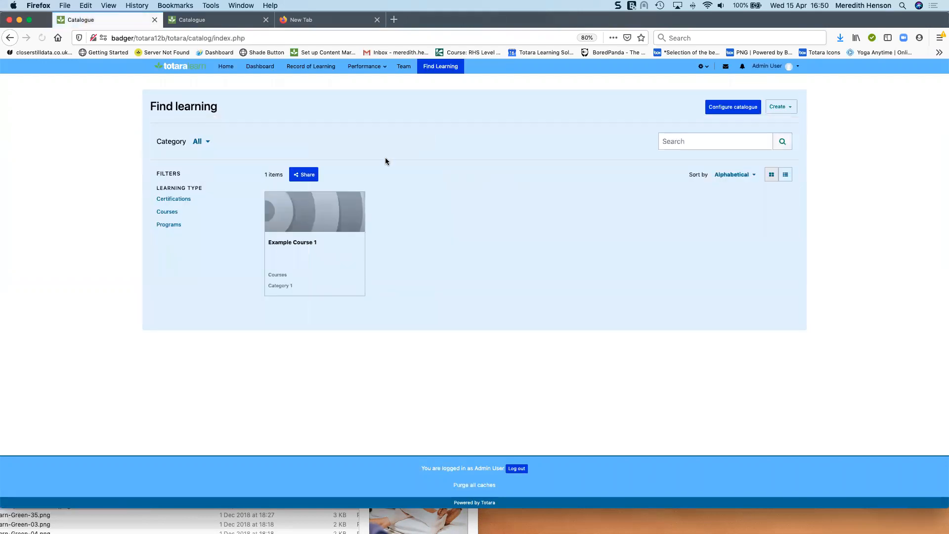
pyautogui.click(302, 241)
pyautogui.click(732, 357)
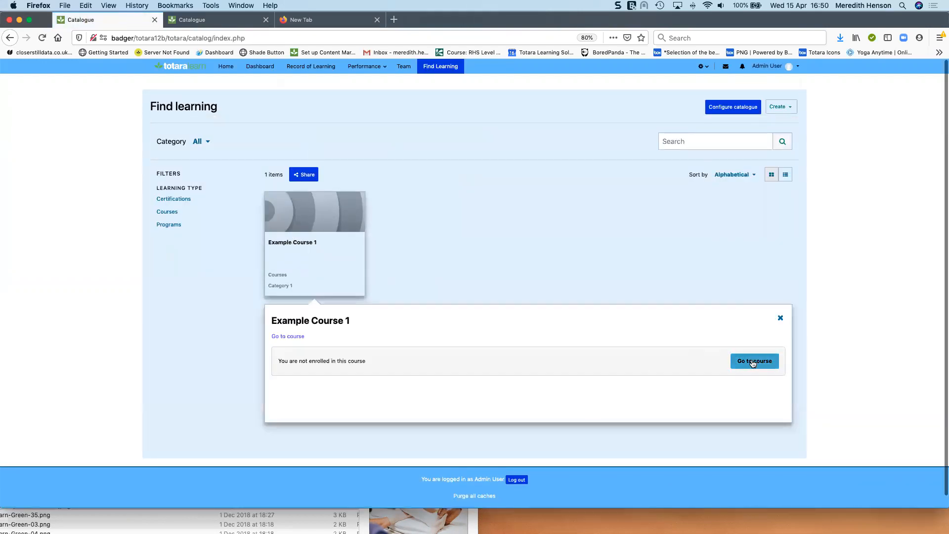
pyautogui.click(182, 263)
pyautogui.scroll(-10, 324, 340)
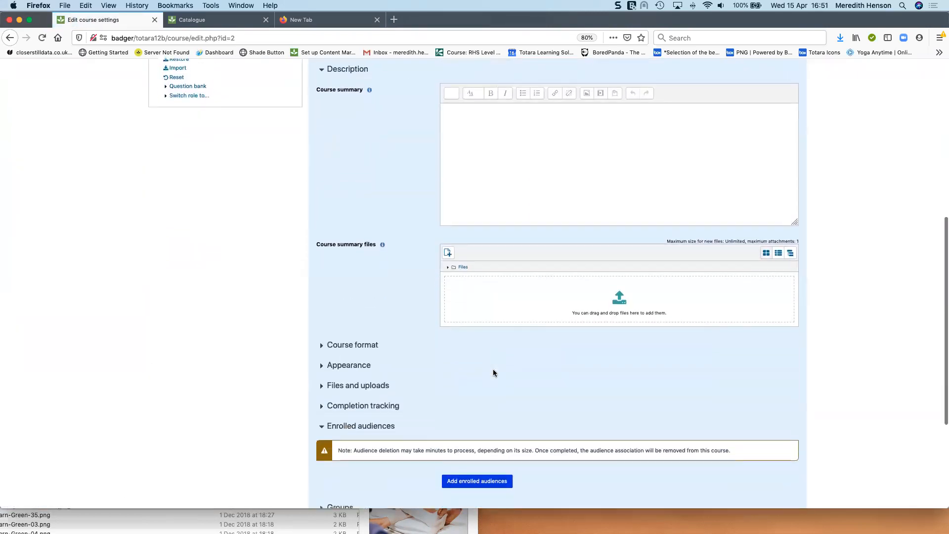
pyautogui.click(334, 337)
pyautogui.scroll(-4, 220, 356)
pyautogui.click(349, 373)
pyautogui.scroll(-4, 209, 355)
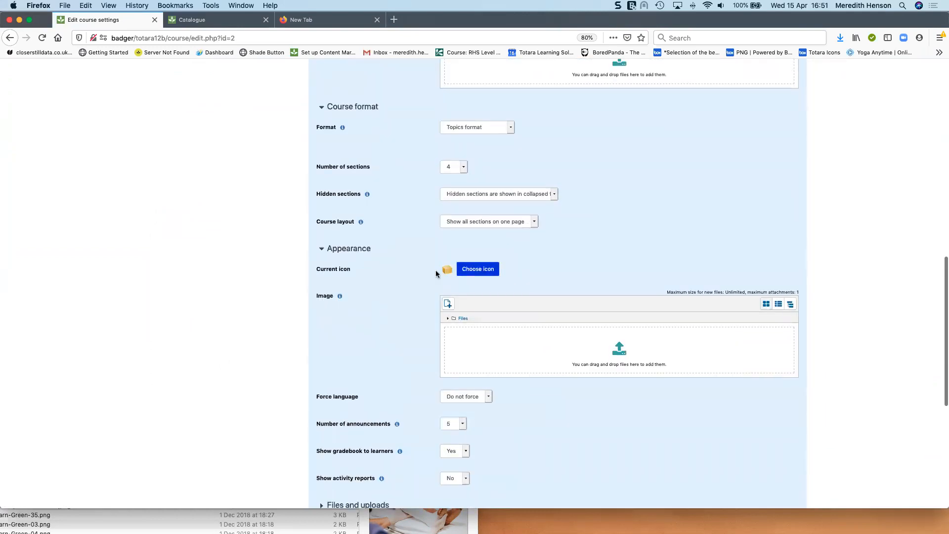
# Set the course icon of Example Course 1 to Learn Green 03 and save the course settings.
pyautogui.click(478, 269)
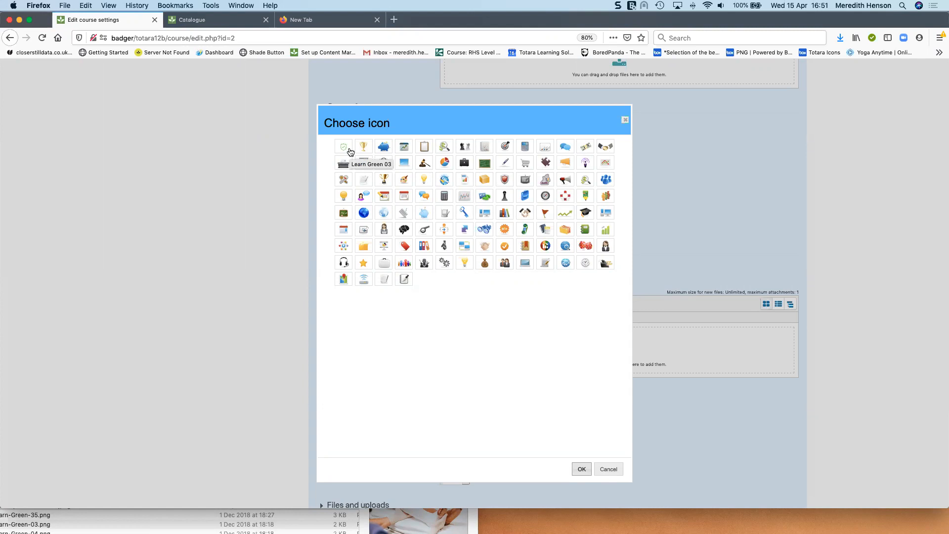
pyautogui.click(349, 151)
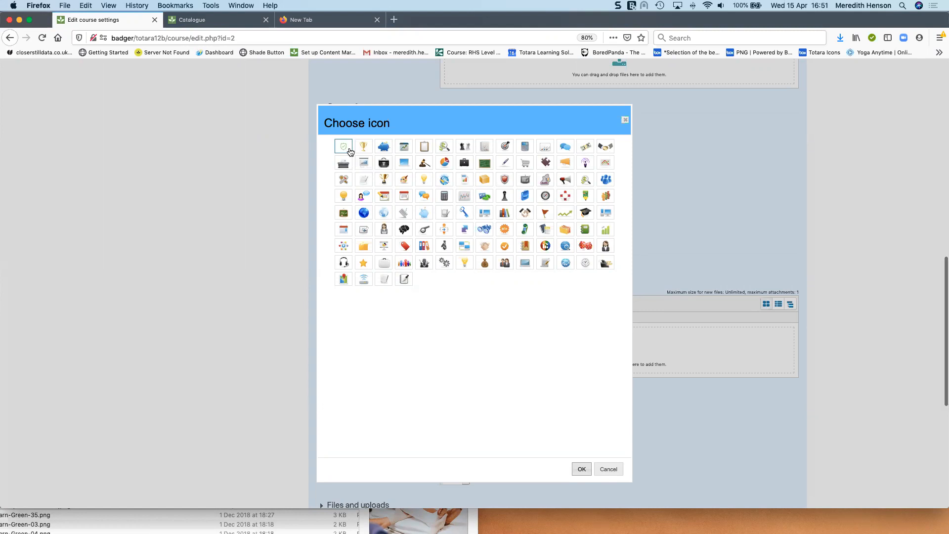
pyautogui.click(582, 470)
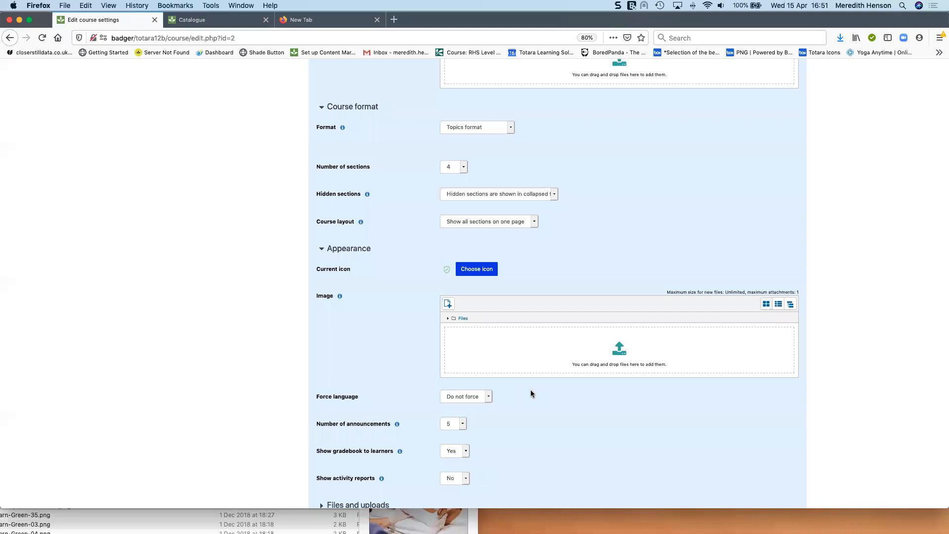
pyautogui.scroll(-6, 531, 393)
pyautogui.click(466, 419)
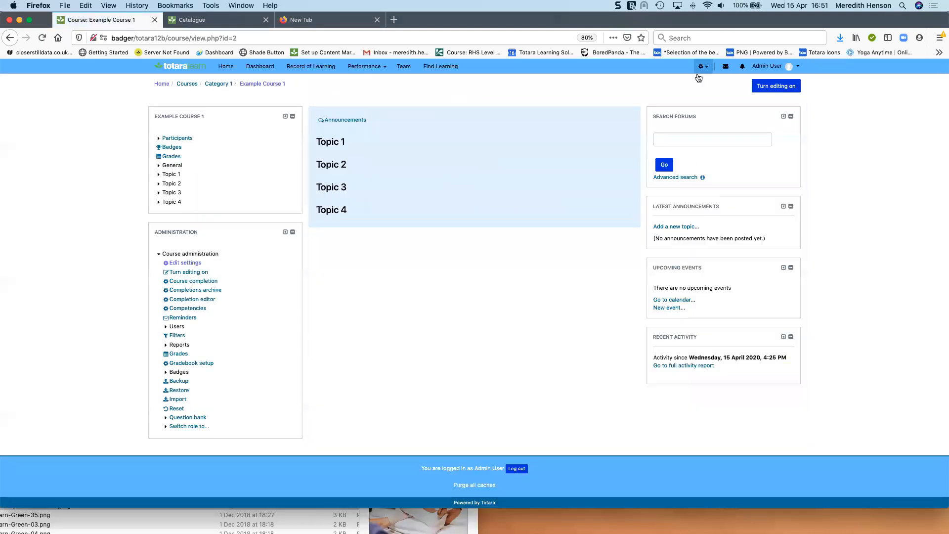
# Open the form for a new program, and view the icon choices in its Appearance settings without choosing one.
pyautogui.click(698, 72)
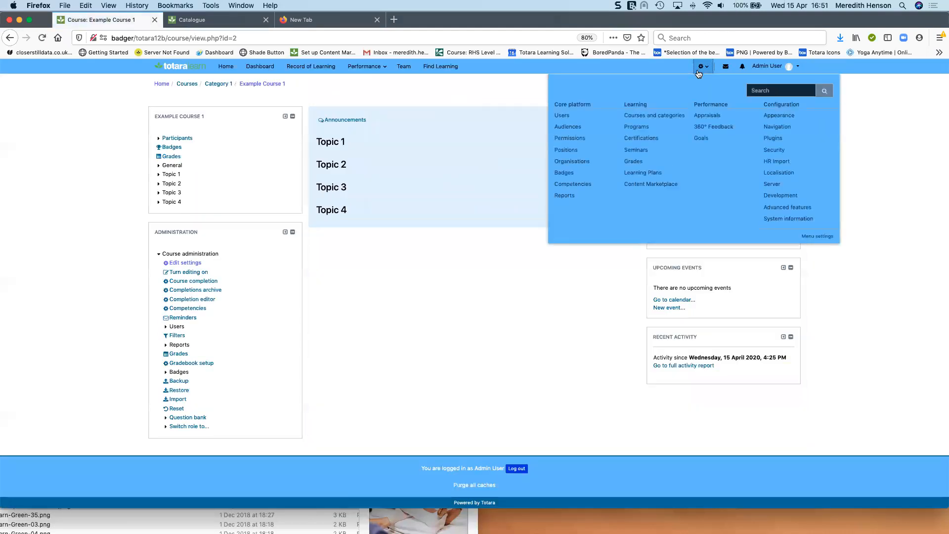
pyautogui.click(633, 128)
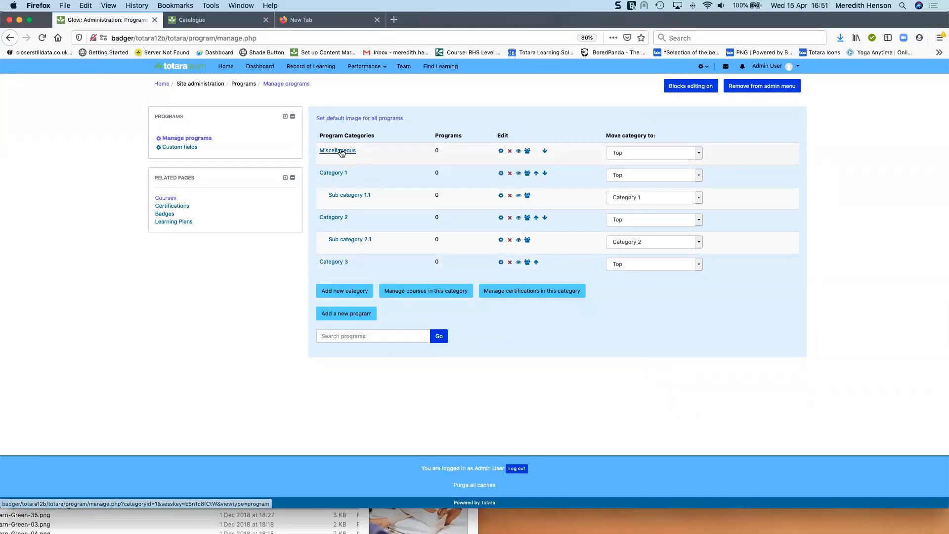
pyautogui.click(352, 314)
pyautogui.scroll(-15, 356, 306)
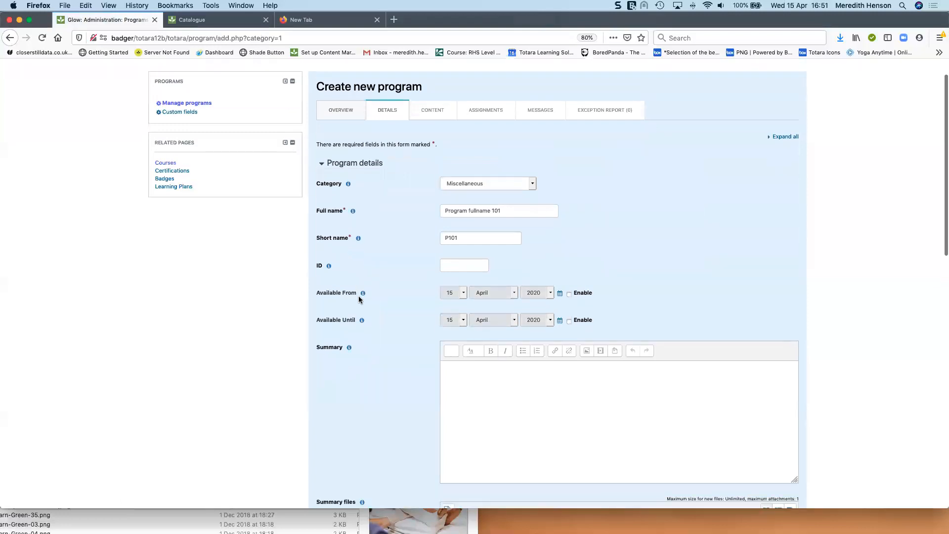
pyautogui.scroll(-2, 358, 294)
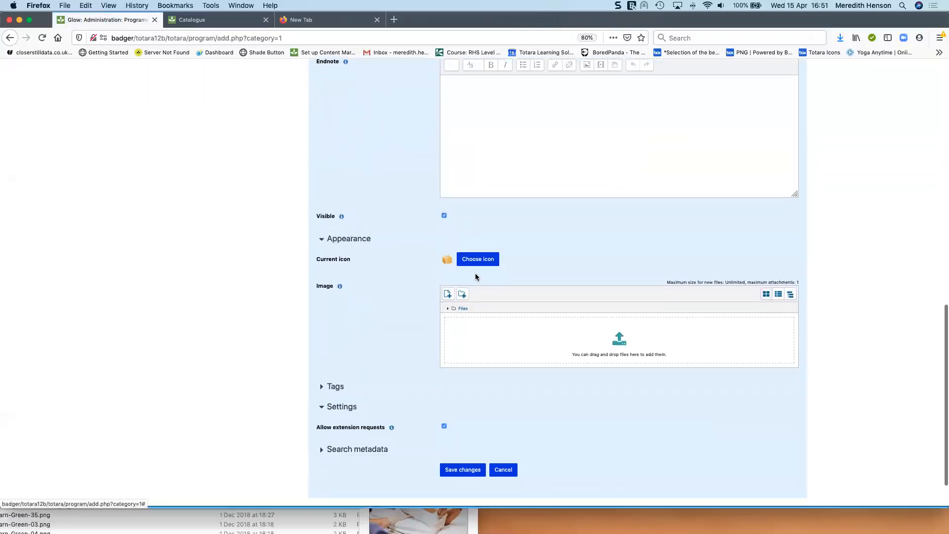
pyautogui.click(484, 260)
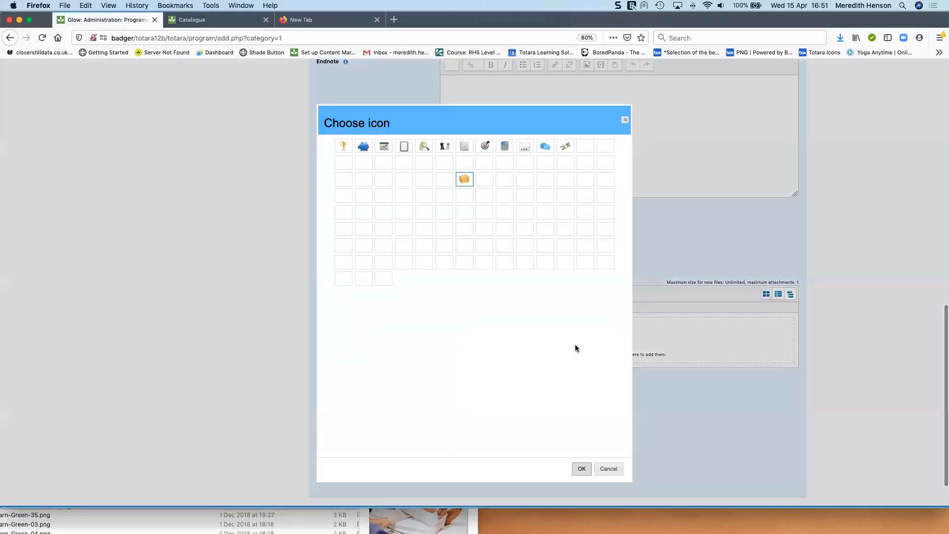
pyautogui.click(619, 470)
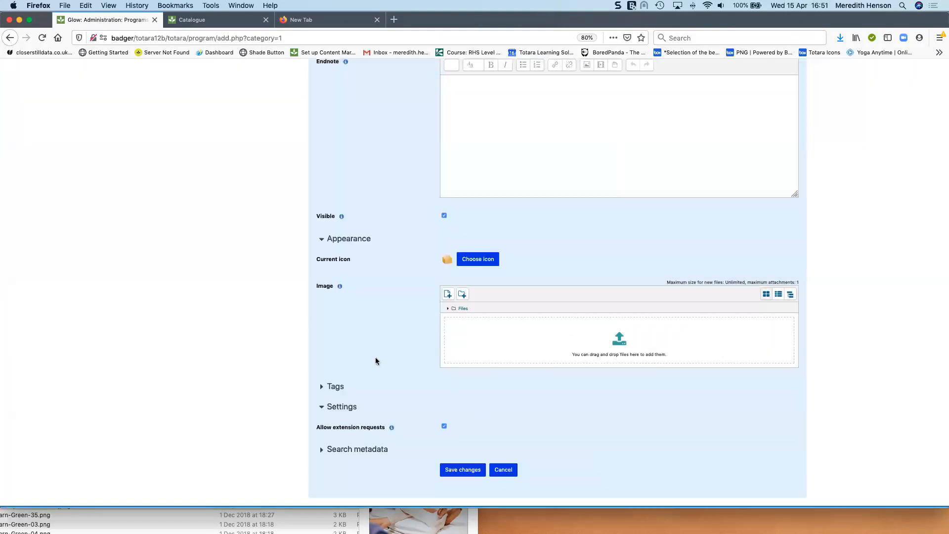
# Examine the program and course icons in the totara12 catalogue, and return to the totara12b program list without saving the new program.
pyautogui.click(211, 20)
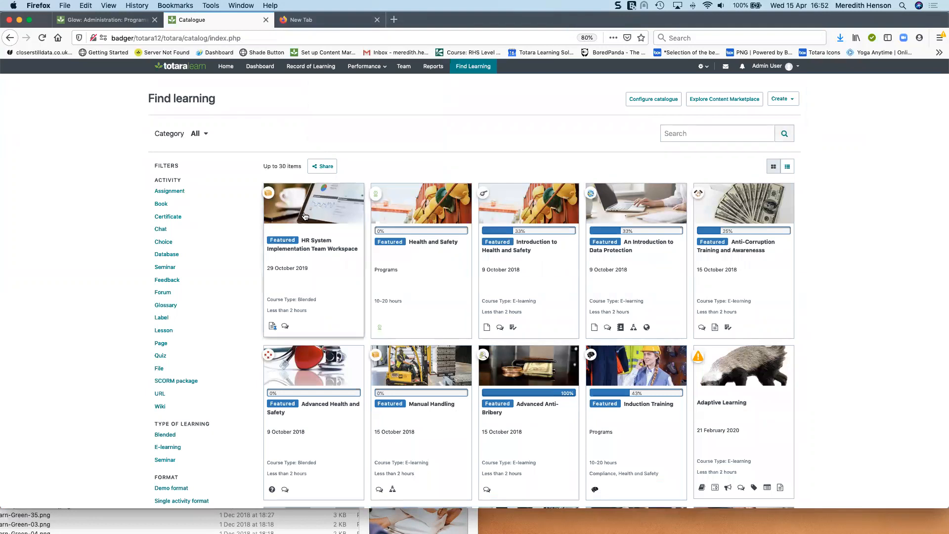
pyautogui.scroll(-3, 302, 215)
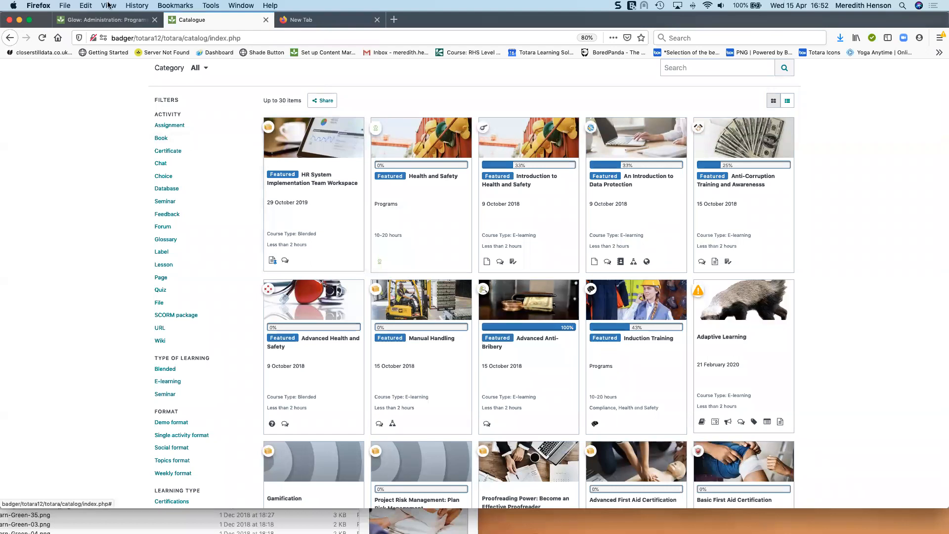
pyautogui.click(91, 20)
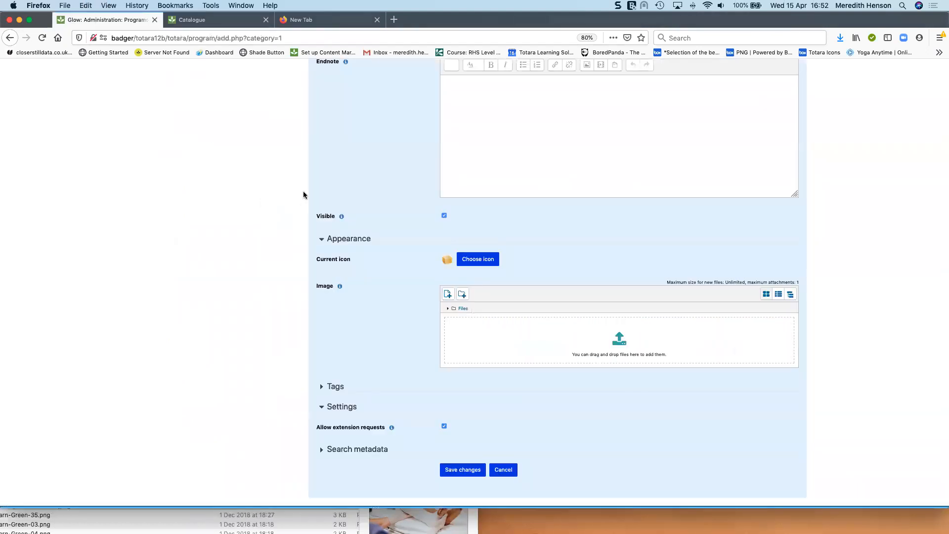
pyautogui.scroll(15, 304, 195)
pyautogui.click(8, 38)
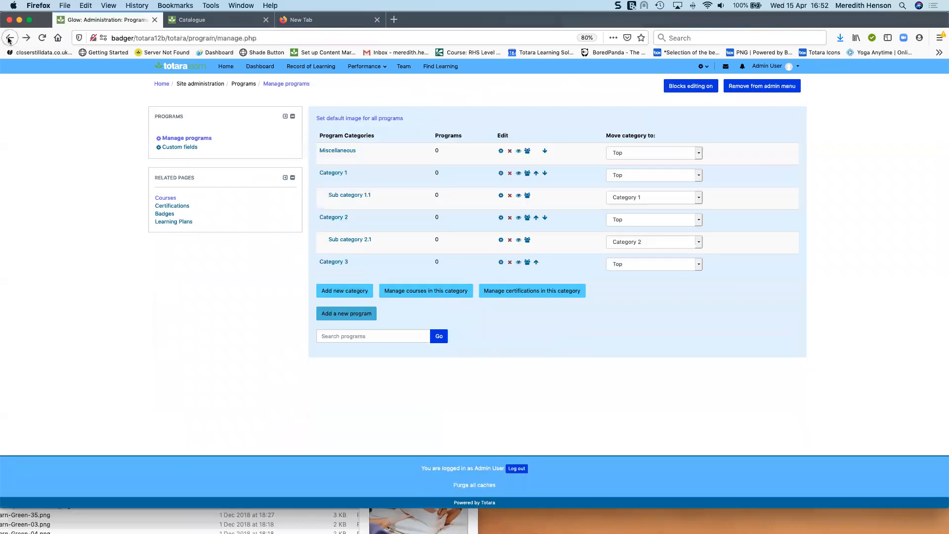
# View the default image upload page for all programs, and go back to open the site administration menu.
pyautogui.click(331, 120)
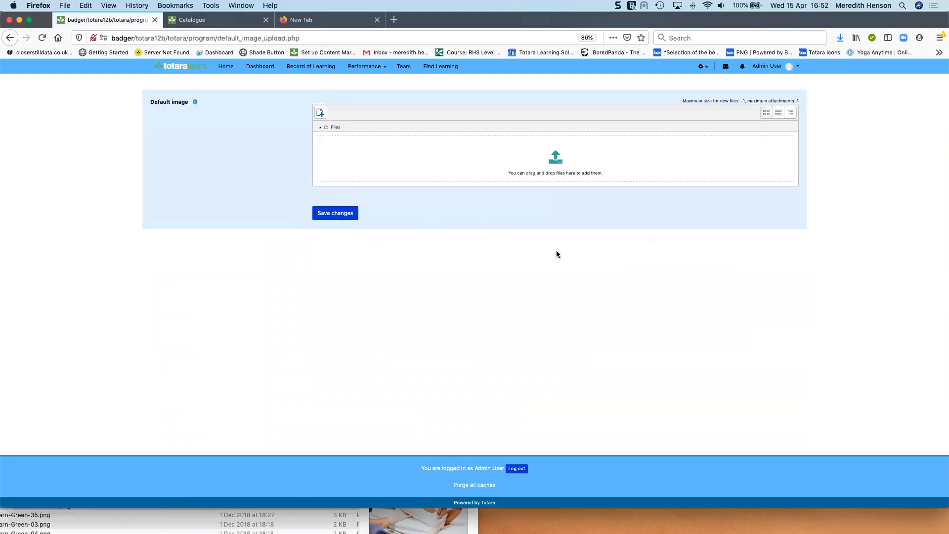
pyautogui.click(10, 38)
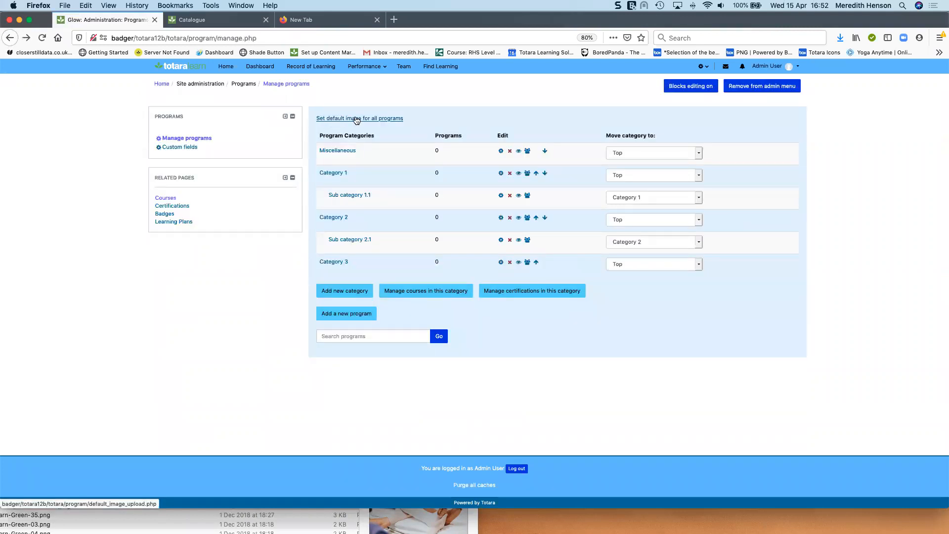
pyautogui.click(705, 66)
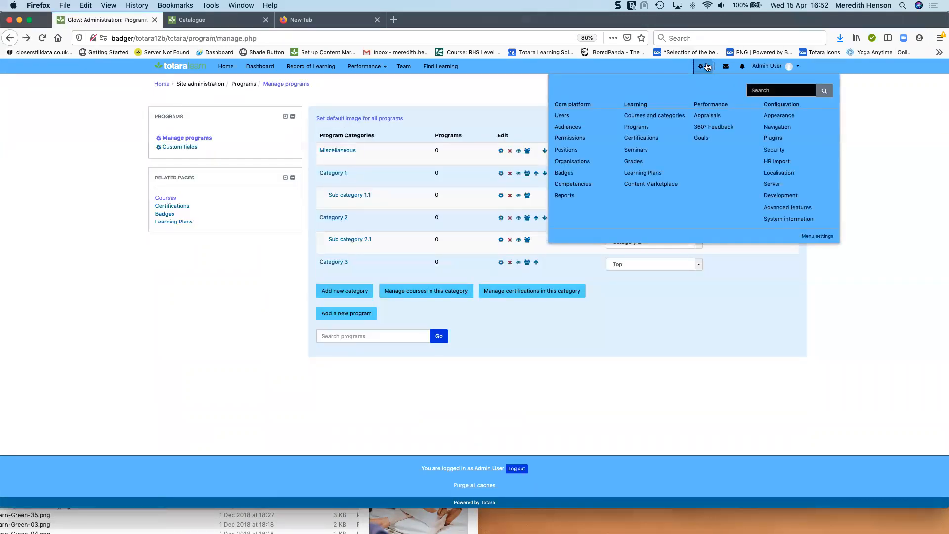
# Open the course default settings through course and category management, and view the default image upload area.
pyautogui.click(665, 117)
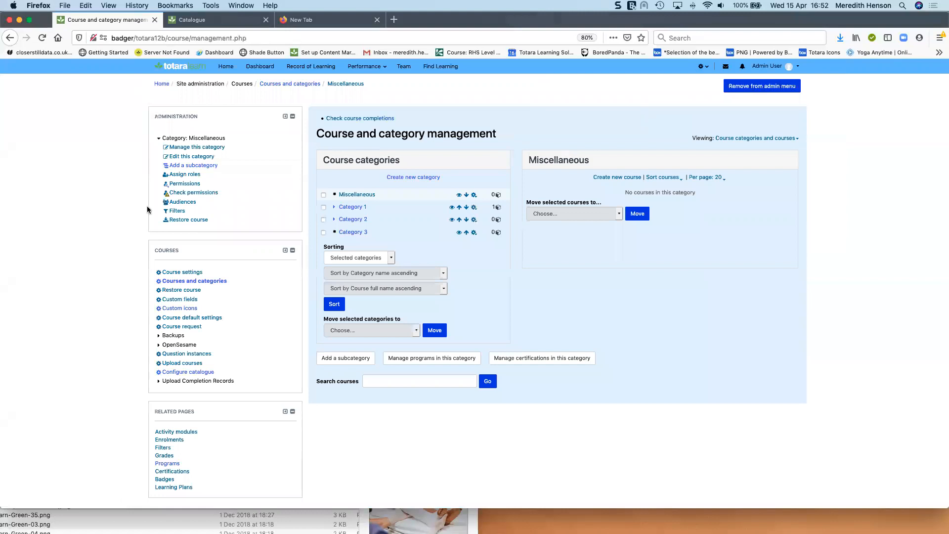
pyautogui.scroll(-1, 148, 208)
pyautogui.click(207, 300)
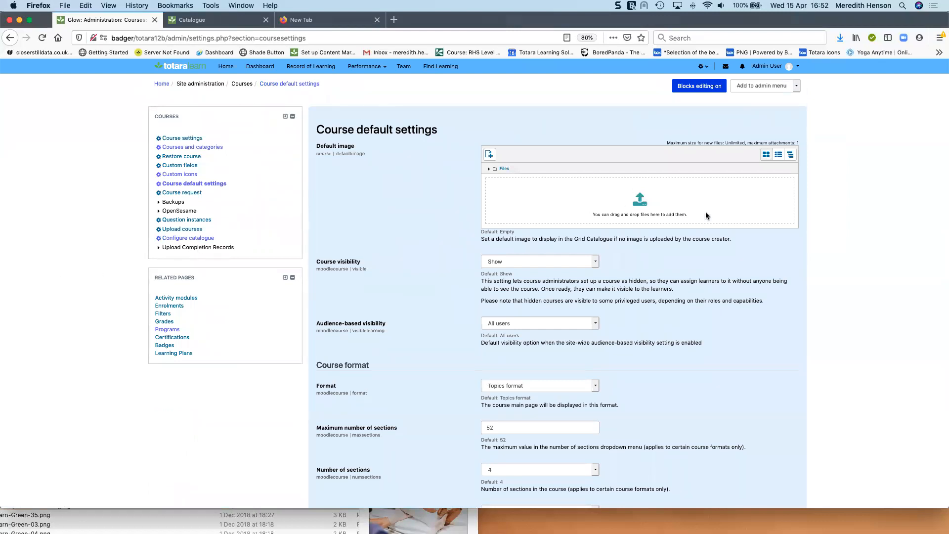
# Compare the default and custom tile images in the totara12 catalogue, and return to the totara12b course default settings.
pyautogui.click(217, 21)
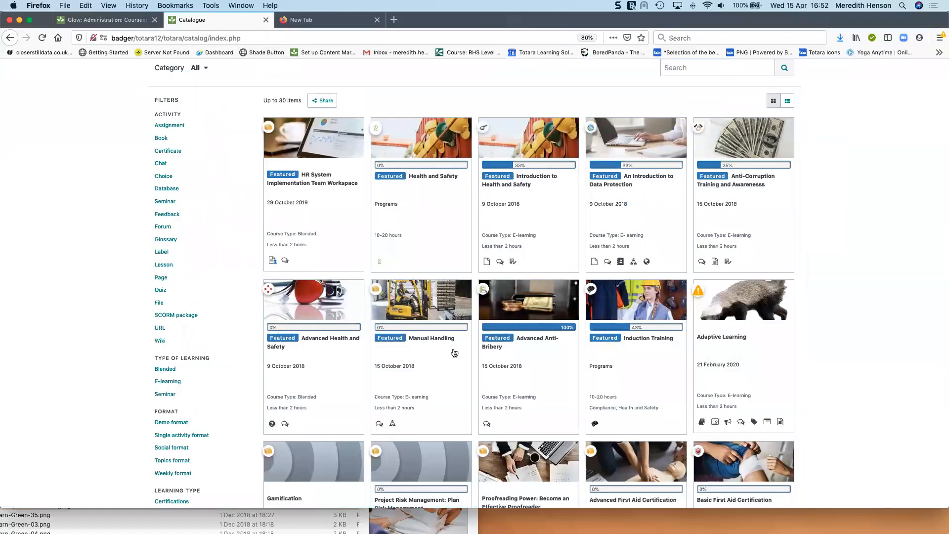
pyautogui.scroll(-5, 430, 404)
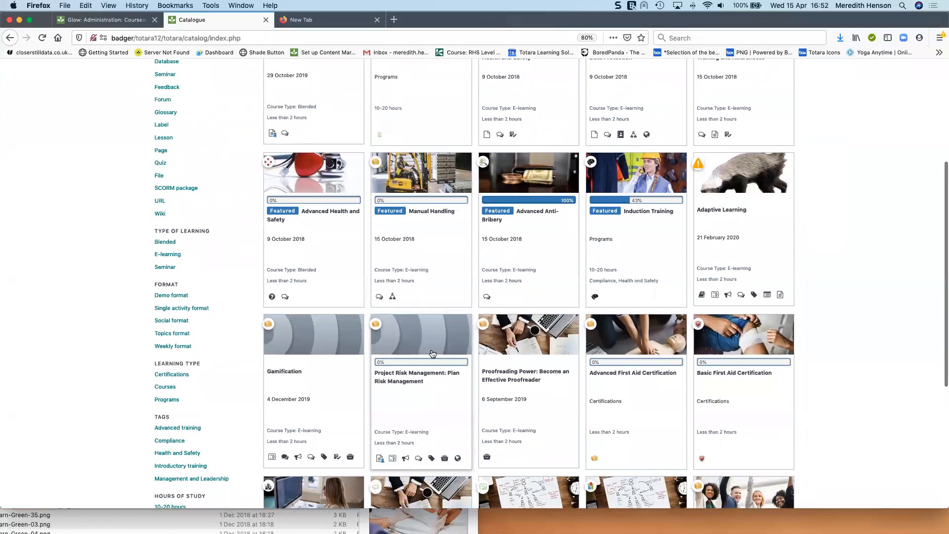
pyautogui.click(110, 20)
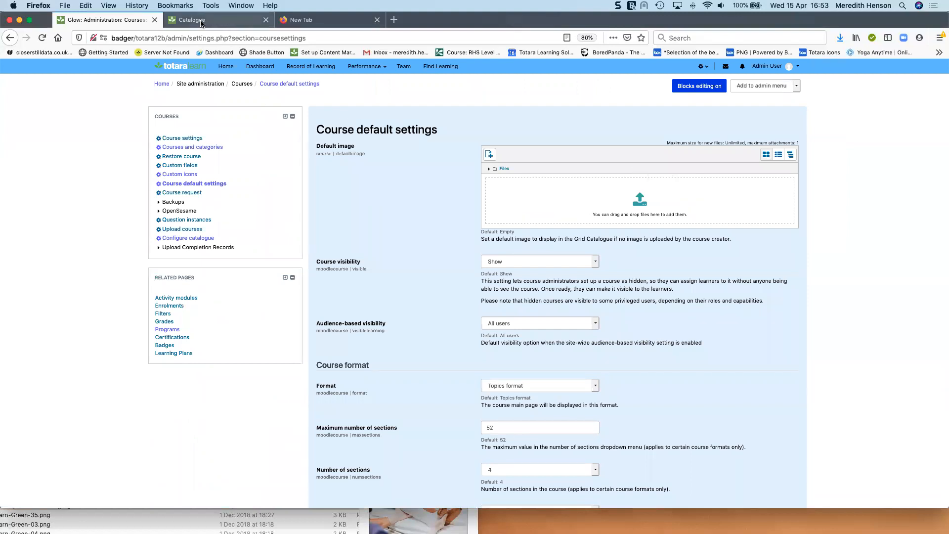
pyautogui.click(220, 20)
pyautogui.scroll(-1, 535, 334)
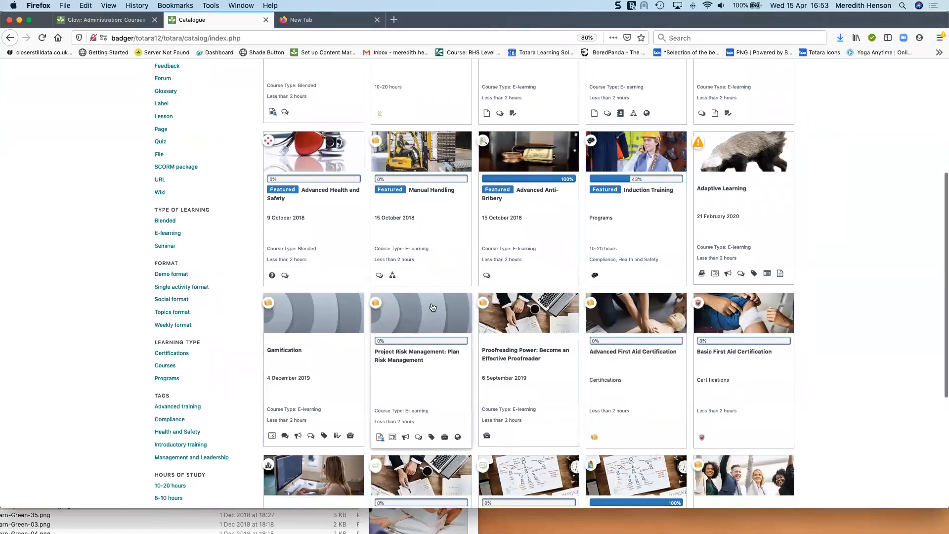
pyautogui.scroll(4, 433, 307)
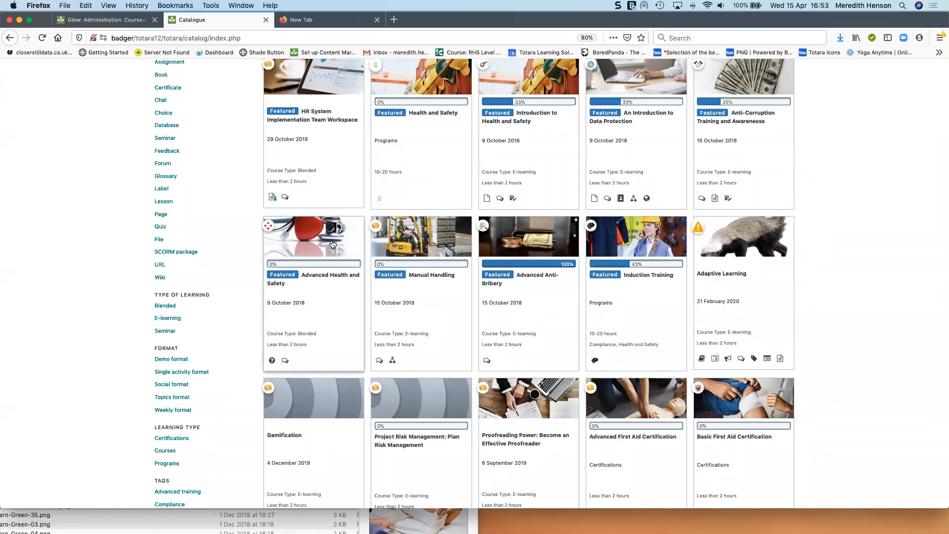
pyautogui.scroll(5, 327, 242)
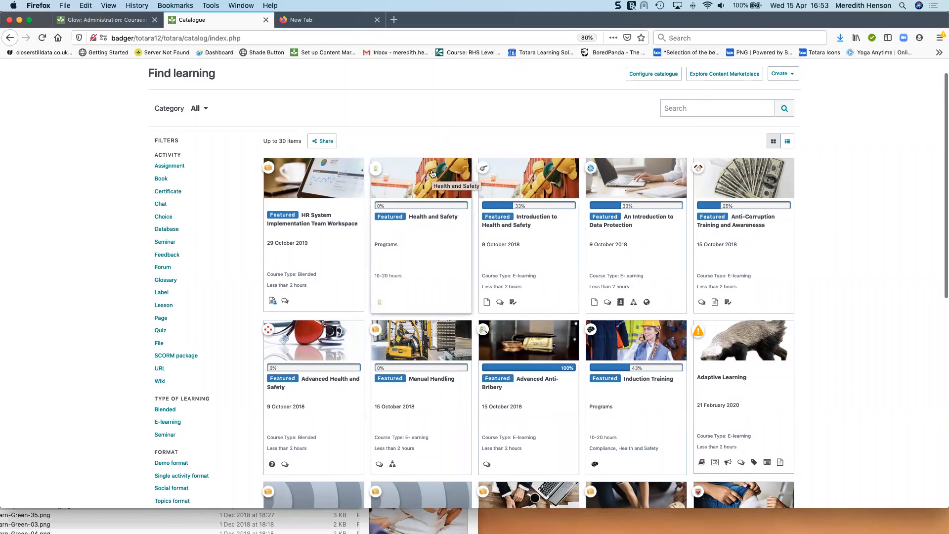
pyautogui.scroll(1, 395, 109)
pyautogui.click(100, 20)
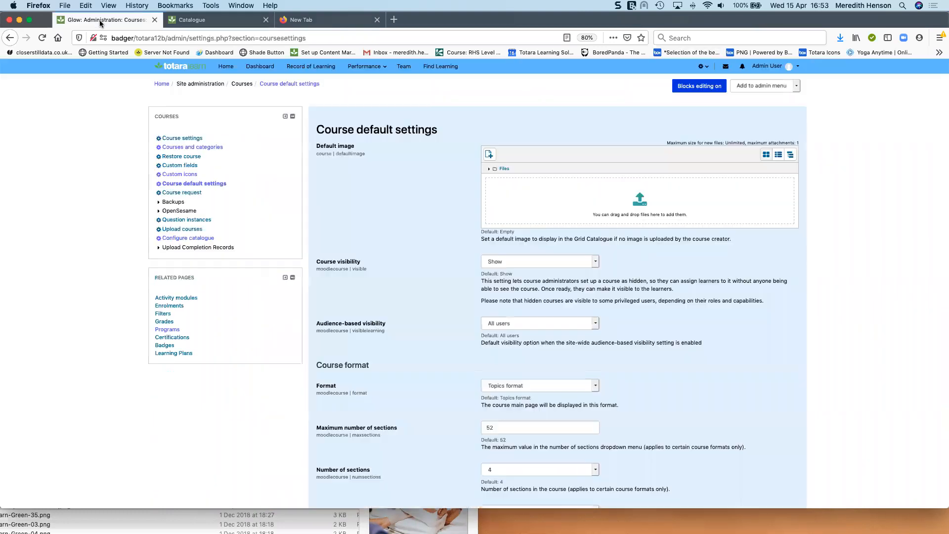
# Open Example Course 1 from the totara12b catalogue and show the Appearance section of its course settings.
pyautogui.click(706, 68)
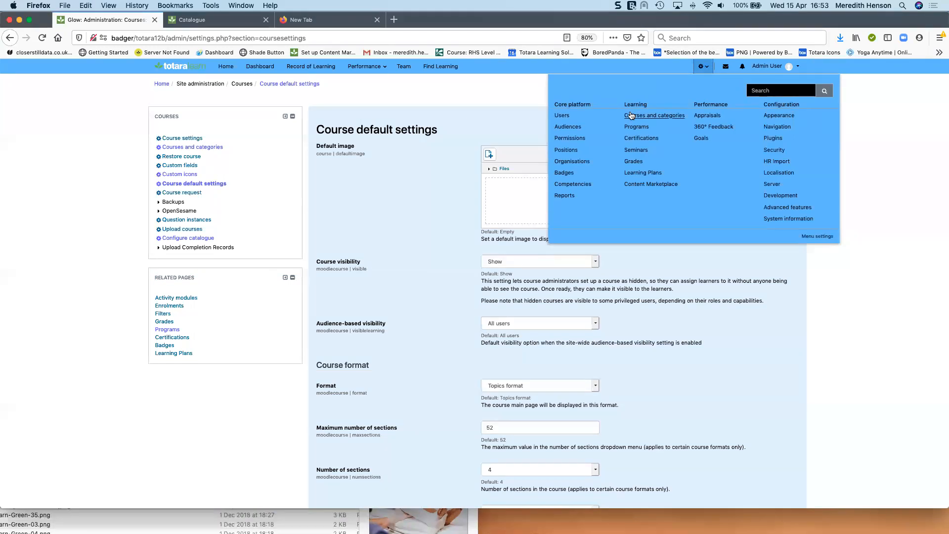
pyautogui.click(441, 69)
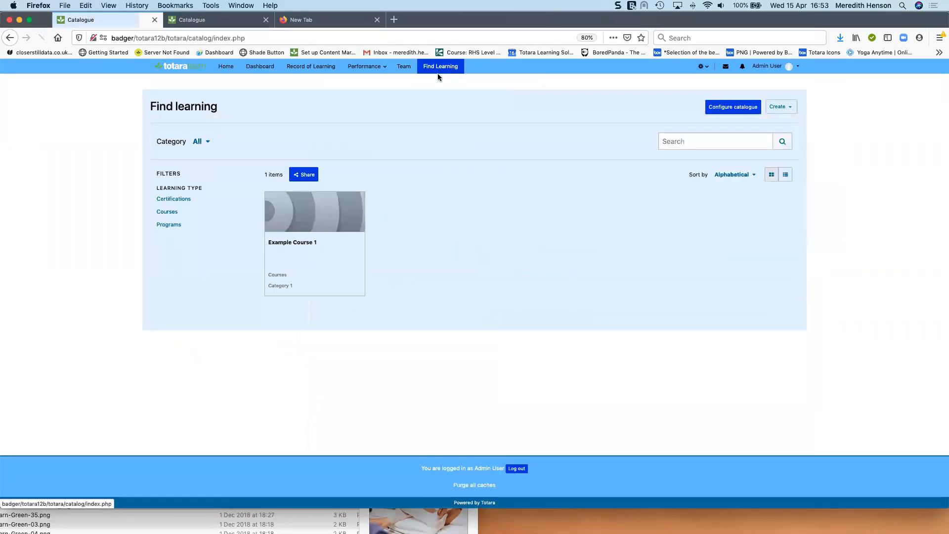
pyautogui.click(286, 244)
pyautogui.click(747, 368)
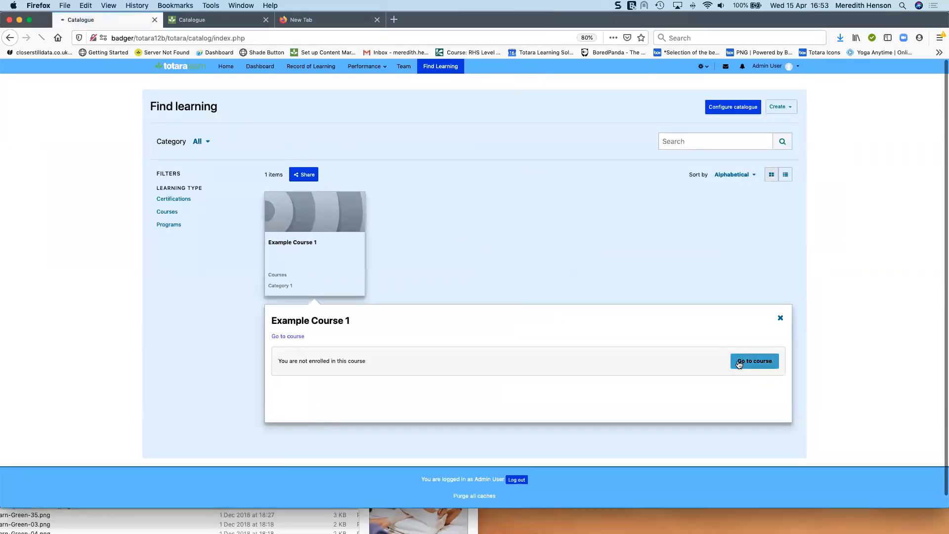
pyautogui.click(185, 263)
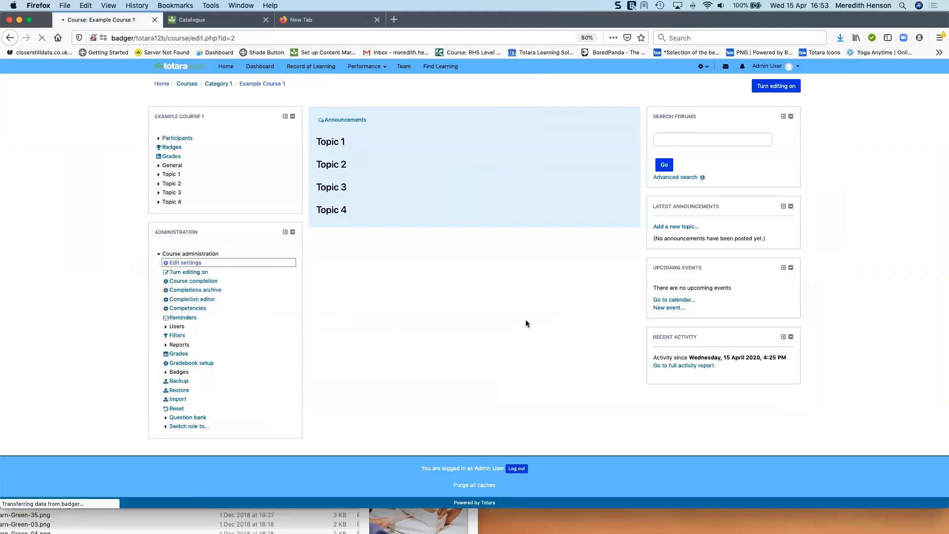
pyautogui.scroll(-5, 408, 369)
pyautogui.scroll(-10, 408, 366)
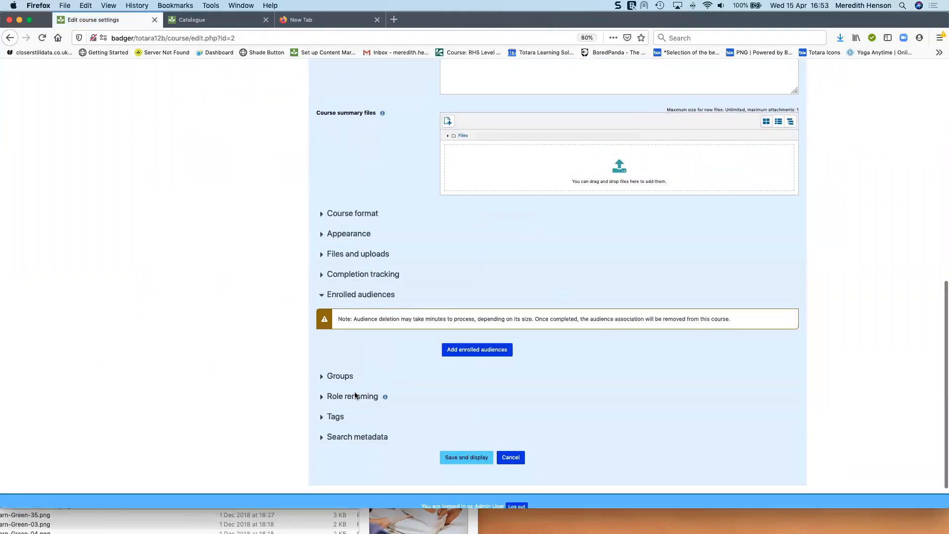
pyautogui.click(350, 211)
pyautogui.scroll(-1, 245, 316)
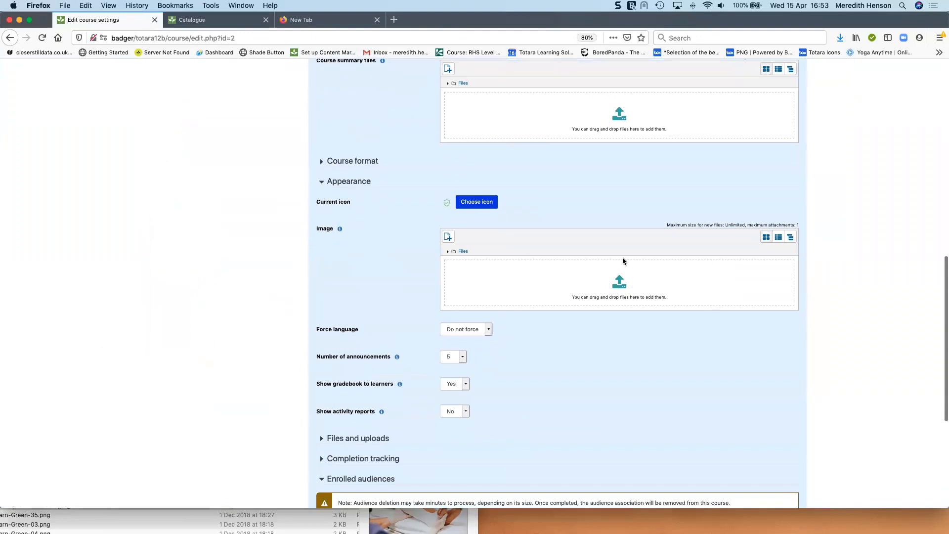
pyautogui.scroll(1, 470, 252)
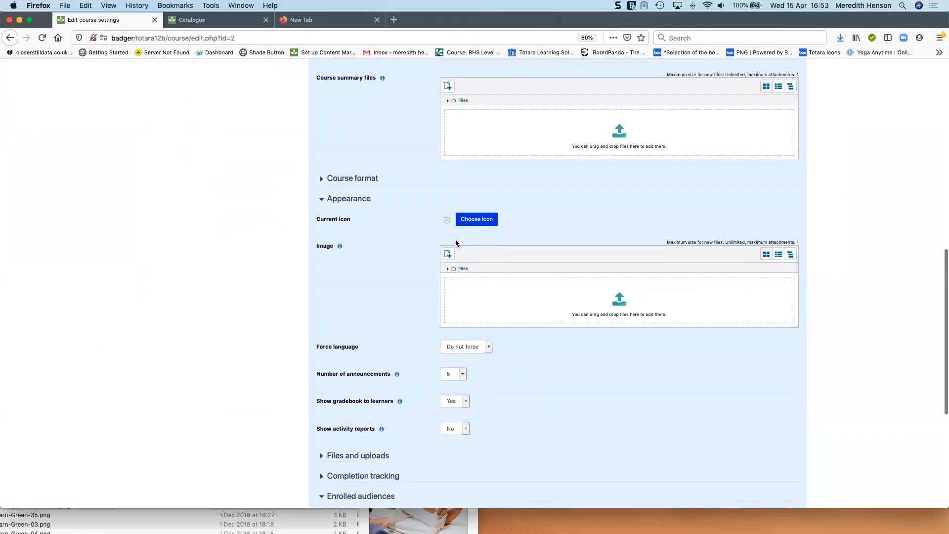
# Upload pexels-photo-209719.jpeg as the image of Example Course 1 and save the course settings.
pyautogui.click(448, 254)
pyautogui.click(485, 235)
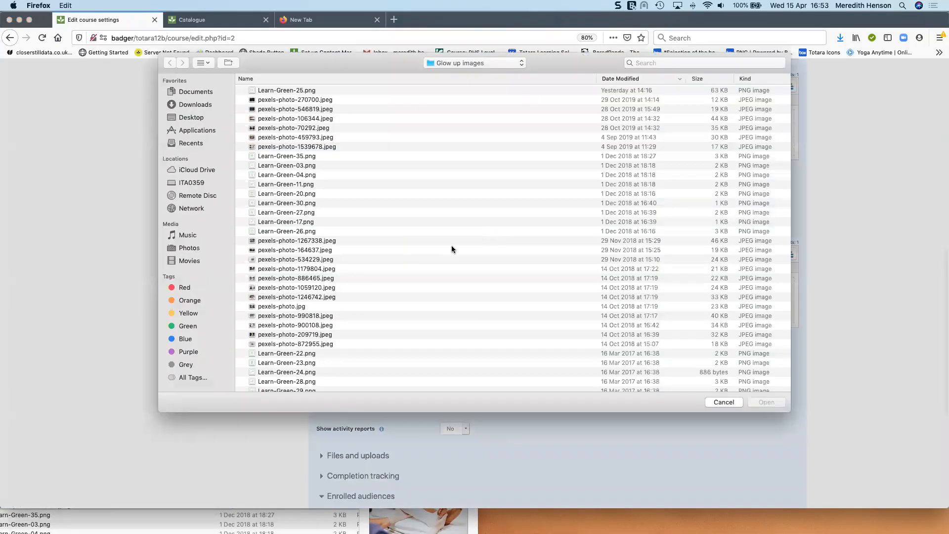
pyautogui.click(293, 335)
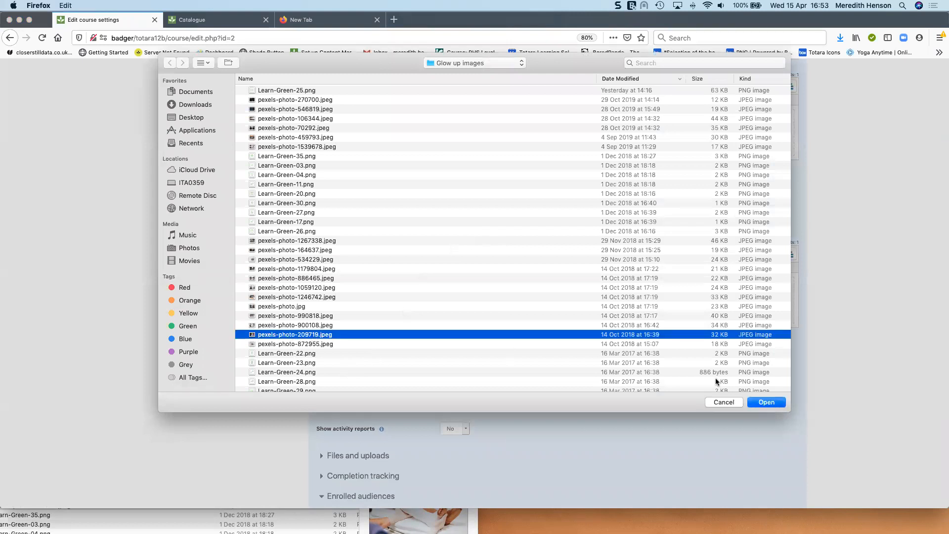
pyautogui.click(771, 402)
pyautogui.click(494, 341)
pyautogui.scroll(-5, 244, 349)
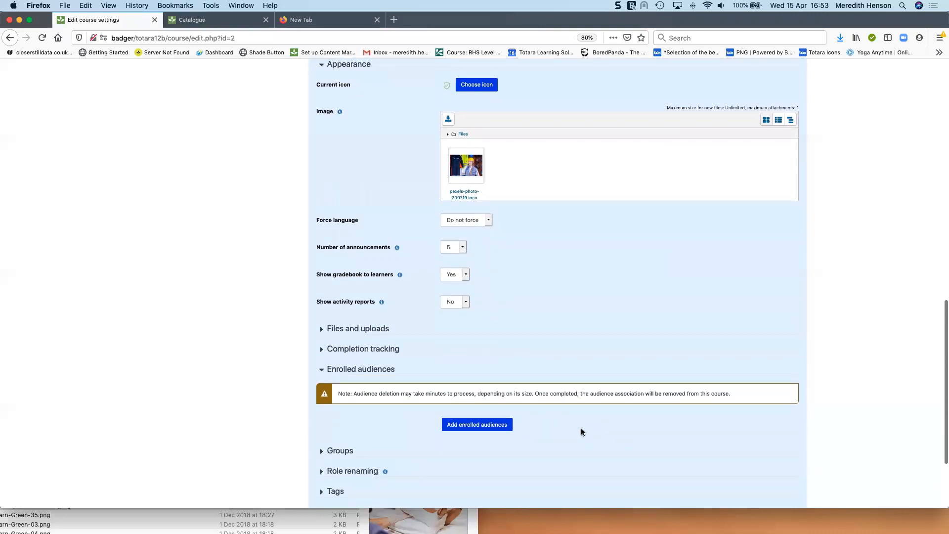
pyautogui.scroll(-5, 581, 428)
pyautogui.click(467, 419)
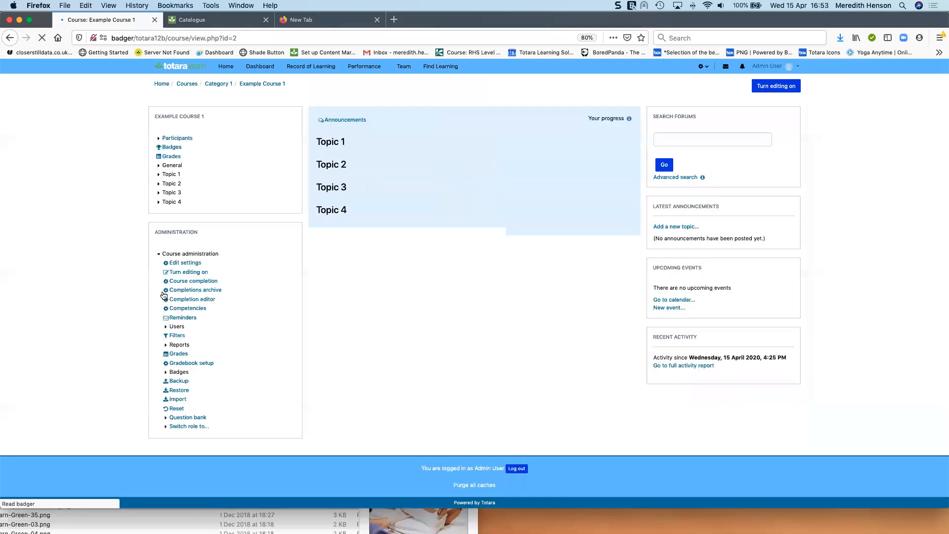
# Check Example Course 1's tile in the totara12b catalogue, and examine the totara12 catalogue tiles and the details of An Introduction to Data Protection.
pyautogui.click(440, 66)
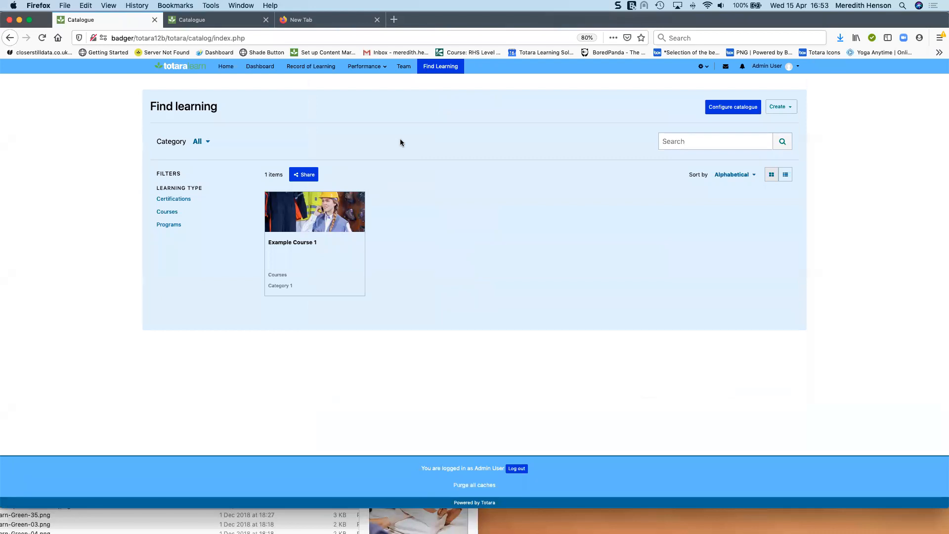
pyautogui.hotkey('ctrl', 'Tab')
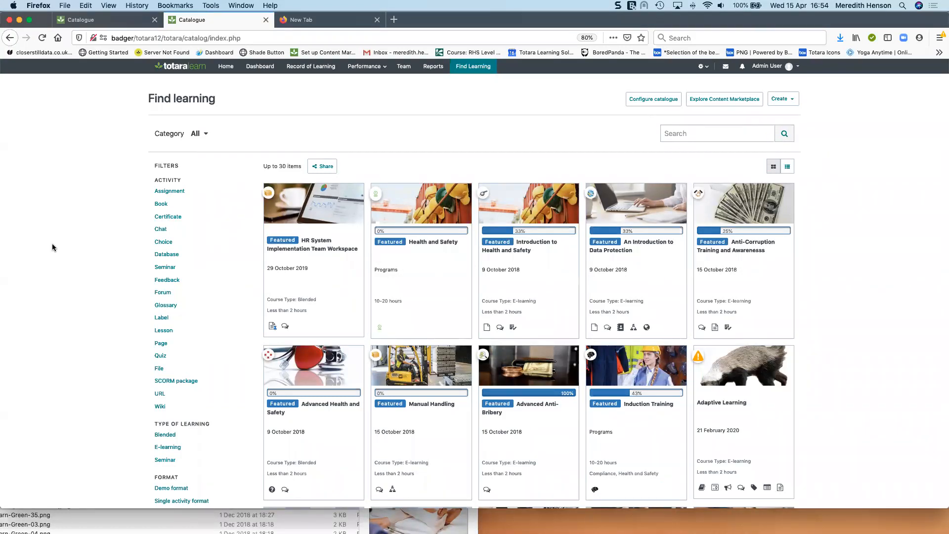
pyautogui.scroll(-3, 52, 243)
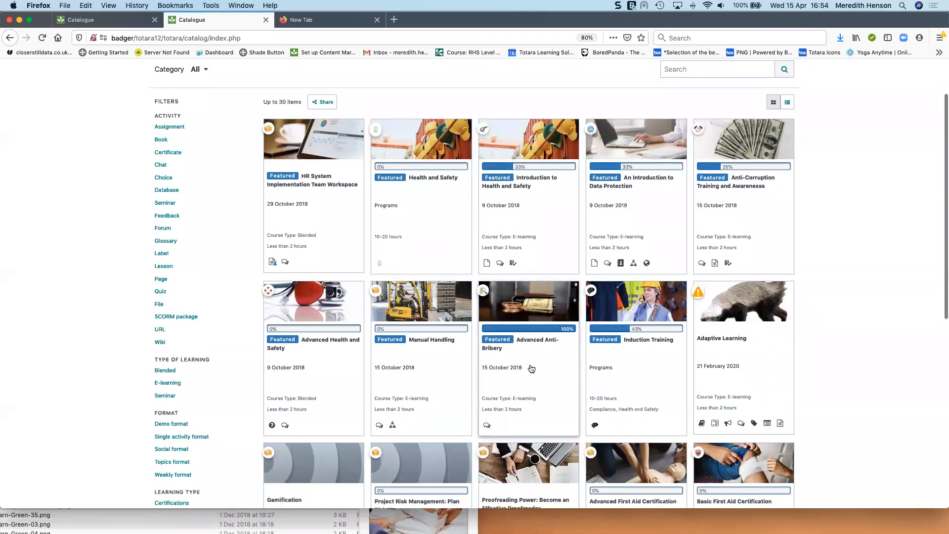
pyautogui.click(638, 206)
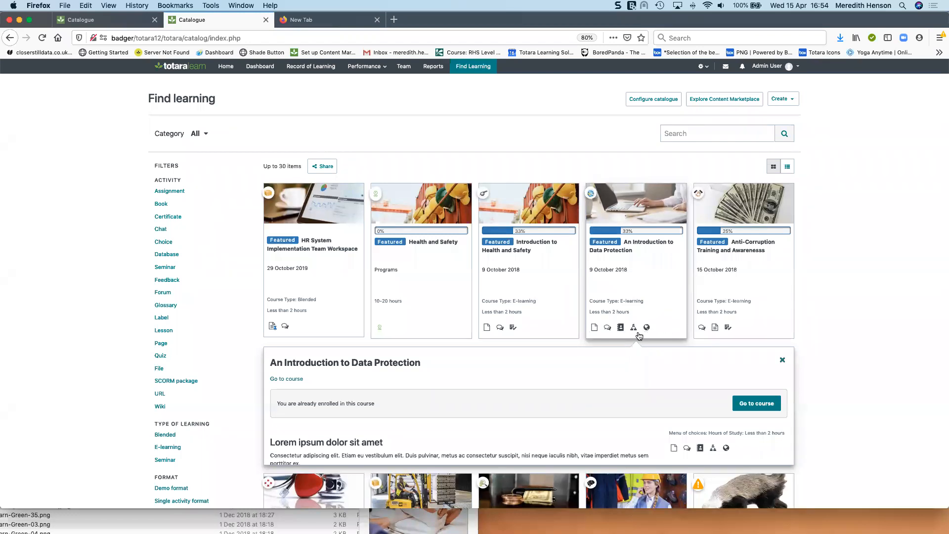
pyautogui.scroll(-1, 649, 358)
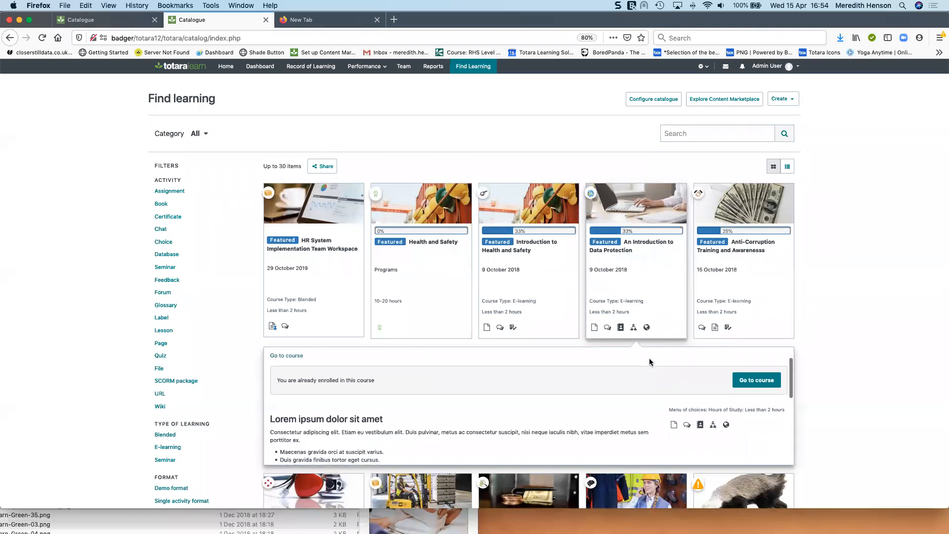
pyautogui.scroll(-2, 582, 399)
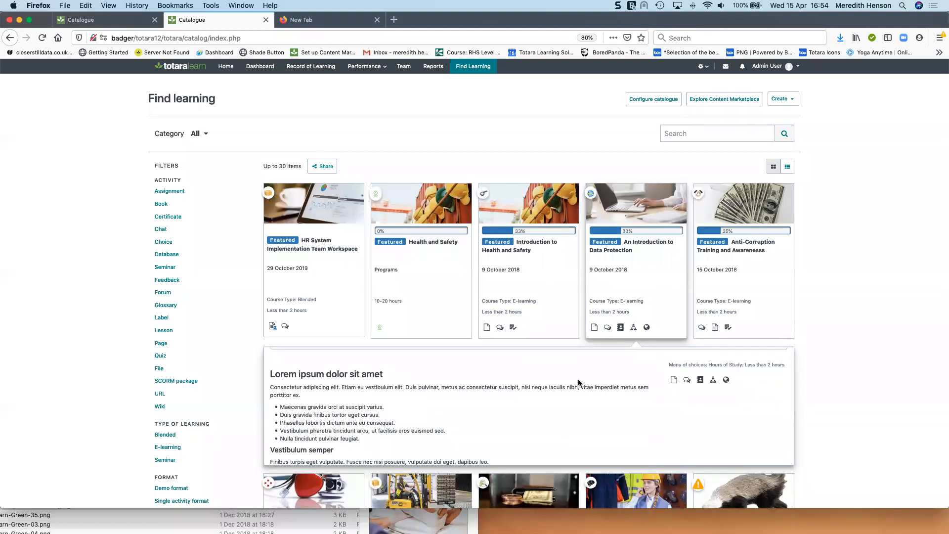
pyautogui.scroll(-5, 598, 416)
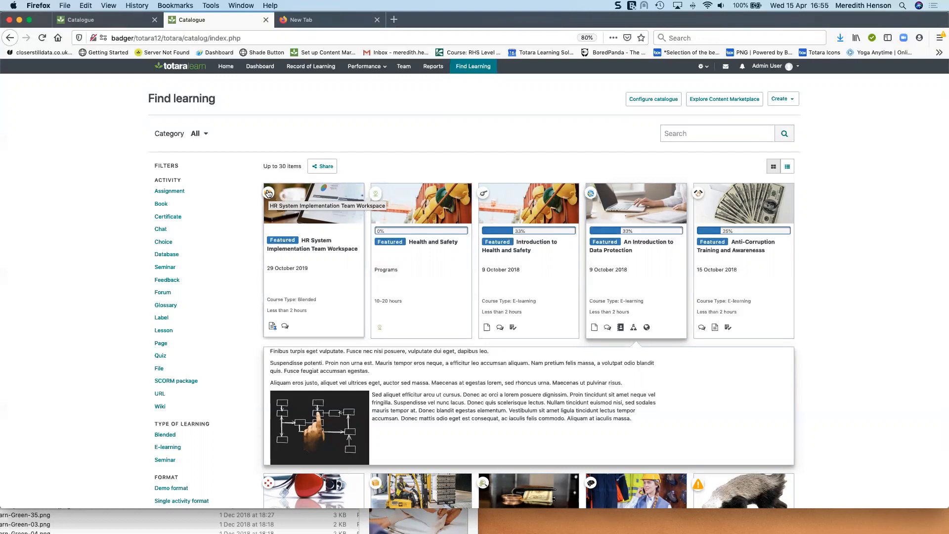
pyautogui.scroll(-5, 124, 242)
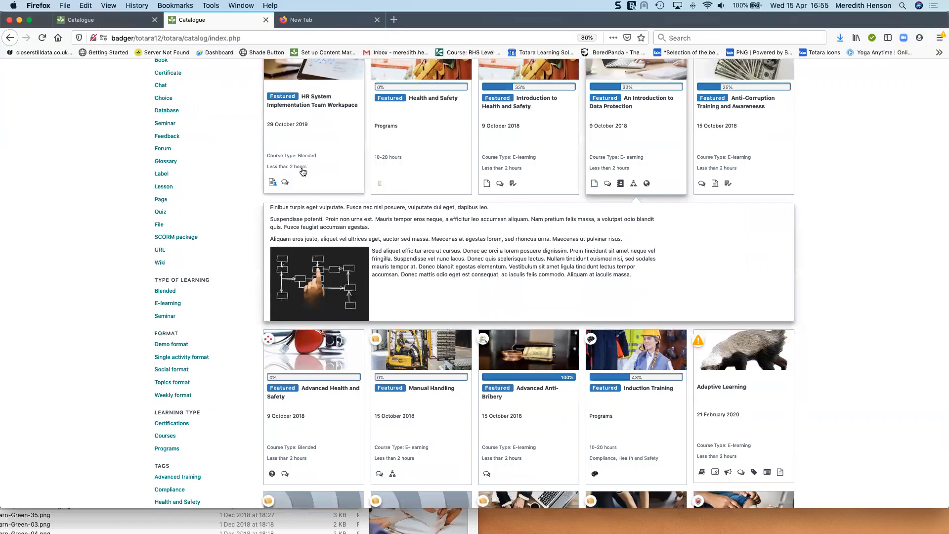
pyautogui.scroll(-1, 135, 198)
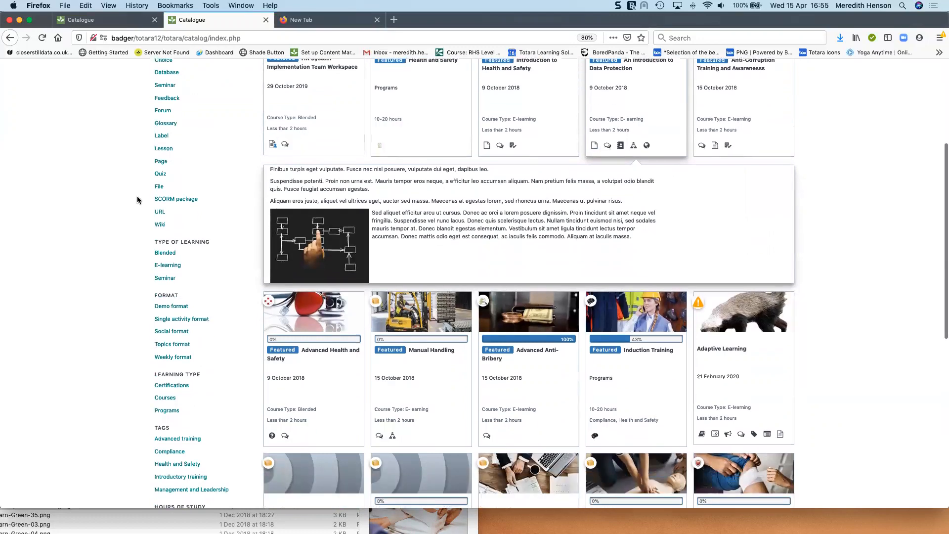
pyautogui.scroll(5, 138, 200)
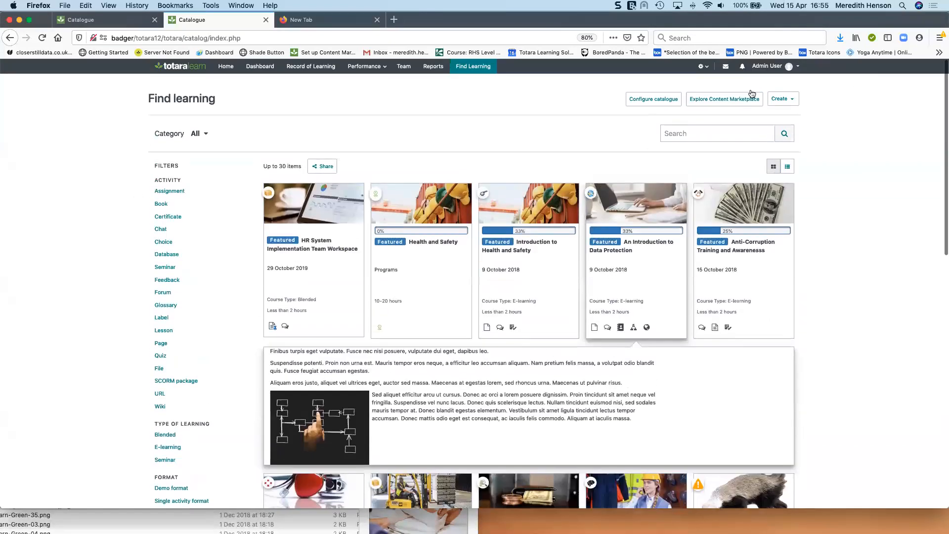
# View the course custom fields of the totara12 site, and return to its catalogue to open the catalogue configuration.
pyautogui.click(711, 70)
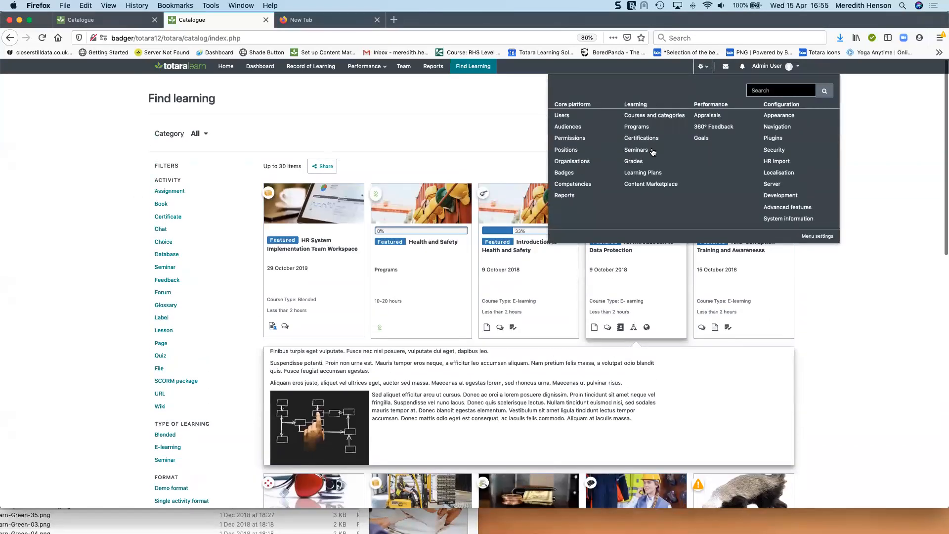
pyautogui.click(658, 116)
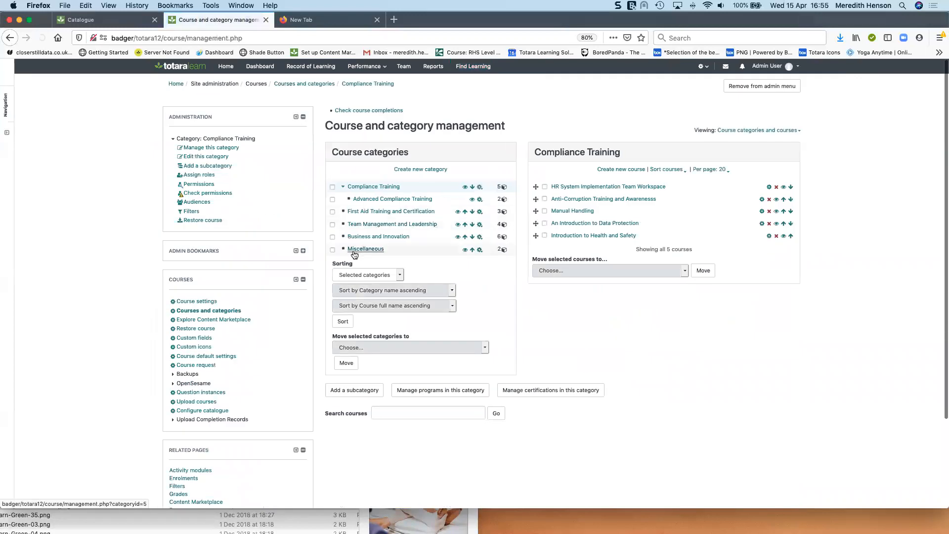
pyautogui.click(192, 338)
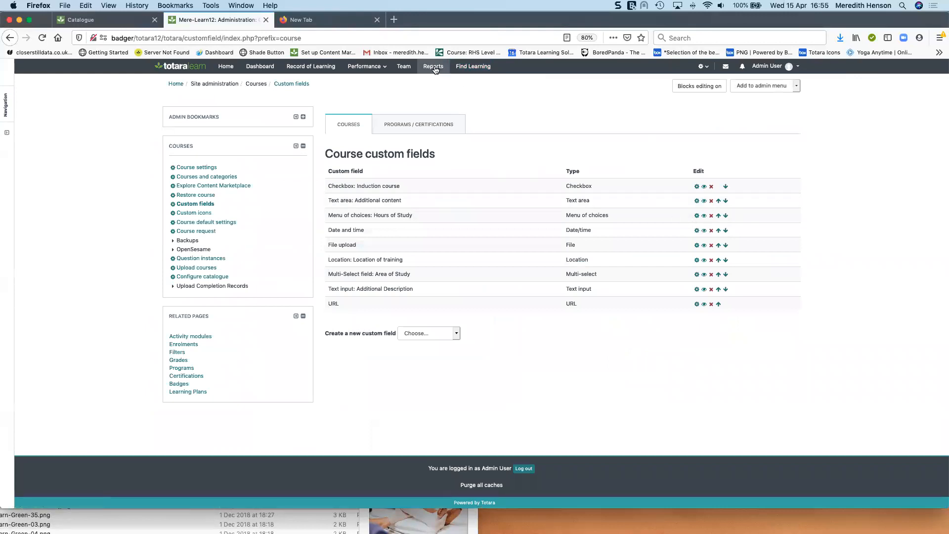
pyautogui.click(473, 66)
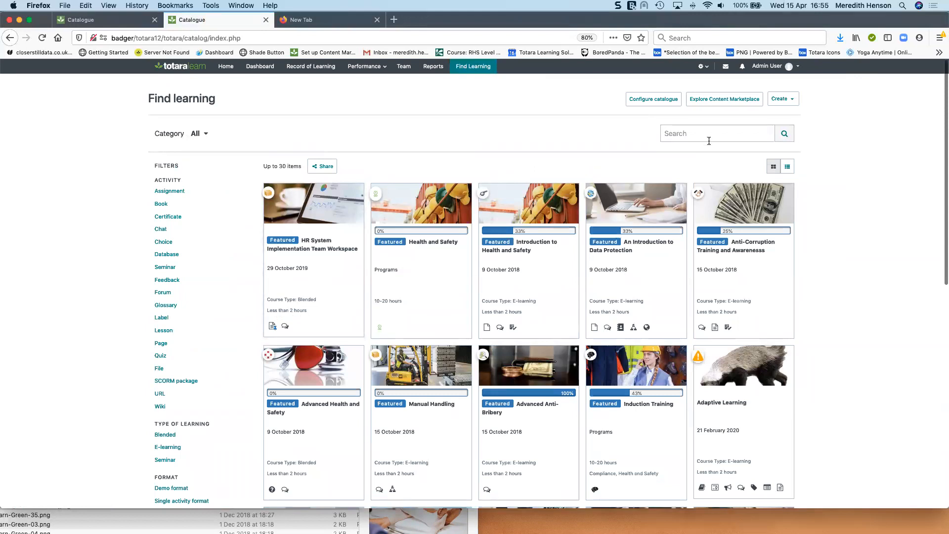
pyautogui.click(654, 101)
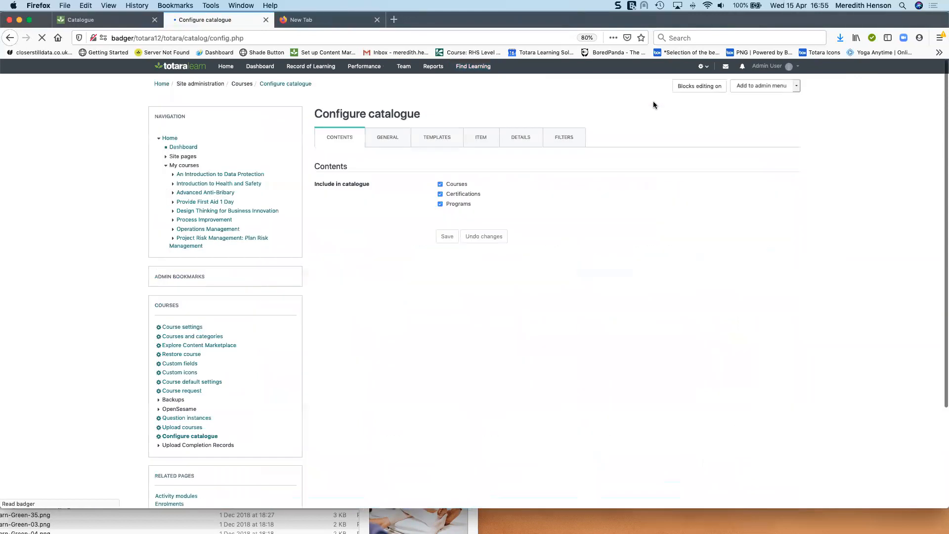
# Review the catalogue's template placeholders and item settings, listing the sources available for the second additional text field of courses.
pyautogui.click(446, 140)
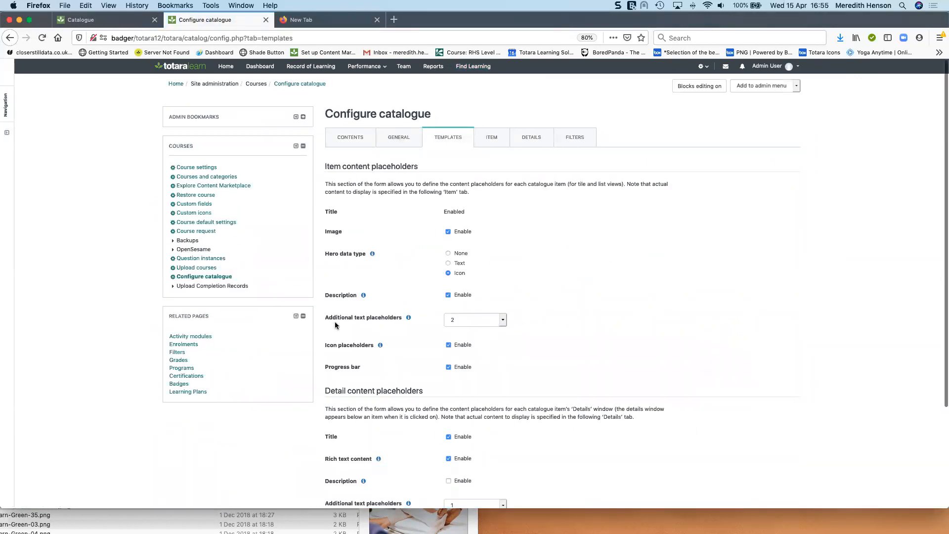
pyautogui.click(480, 136)
pyautogui.scroll(-10, 507, 289)
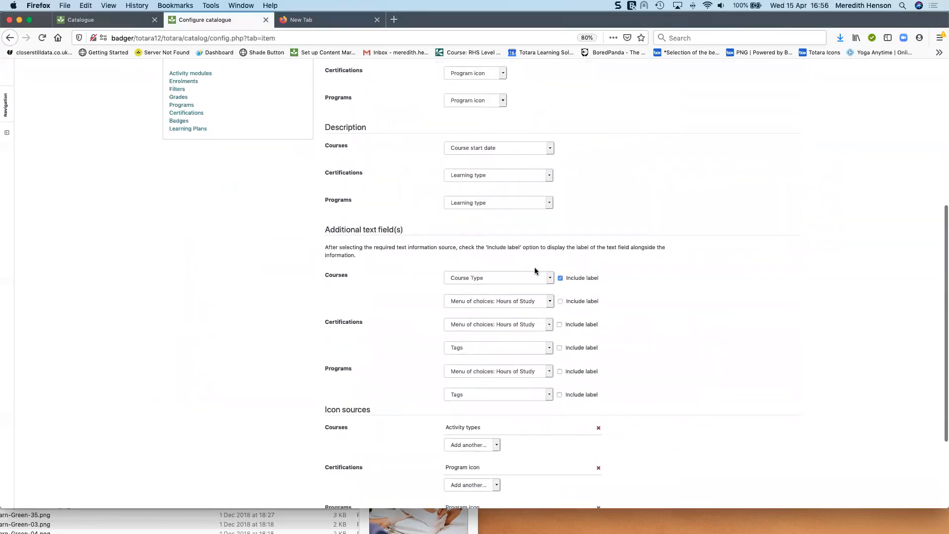
pyautogui.scroll(-1, 546, 301)
pyautogui.click(550, 298)
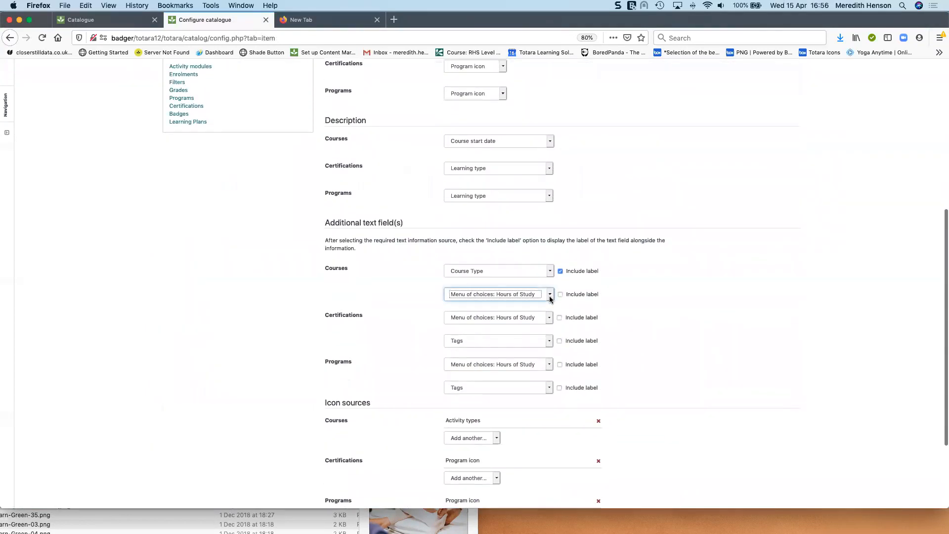
pyautogui.click(550, 295)
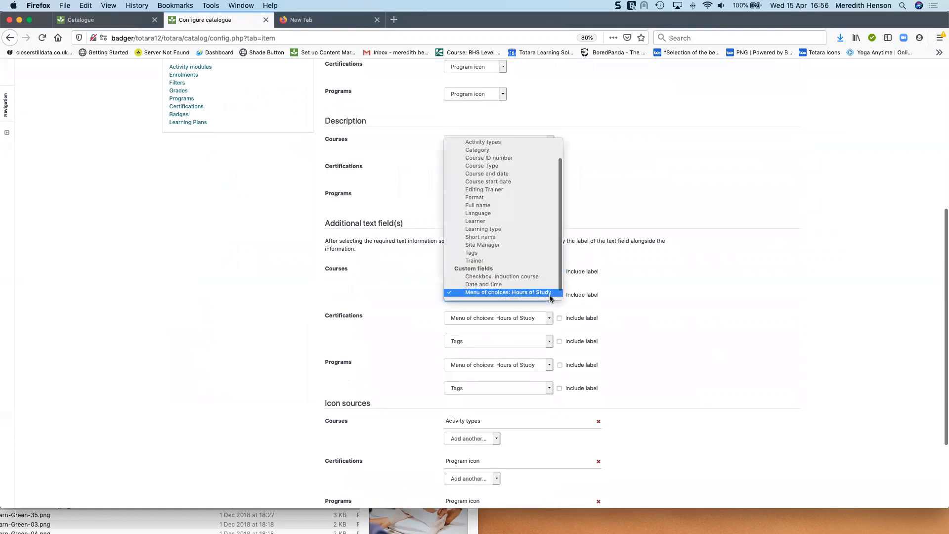
pyautogui.click(685, 280)
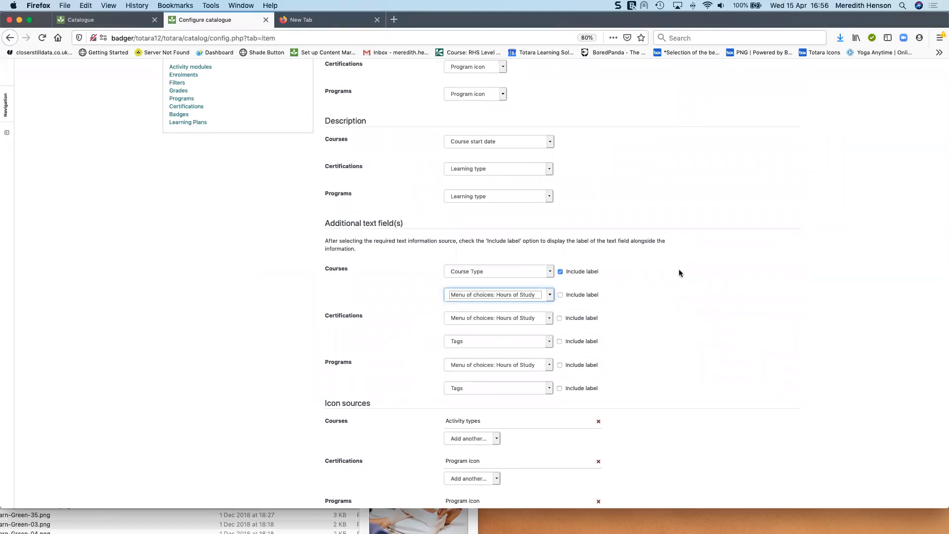
# View the catalogue's featured tiles, examine the Featured learning source and value options in the general catalogue configuration, and return to the catalogue.
pyautogui.scroll(5, 680, 269)
pyautogui.click(493, 68)
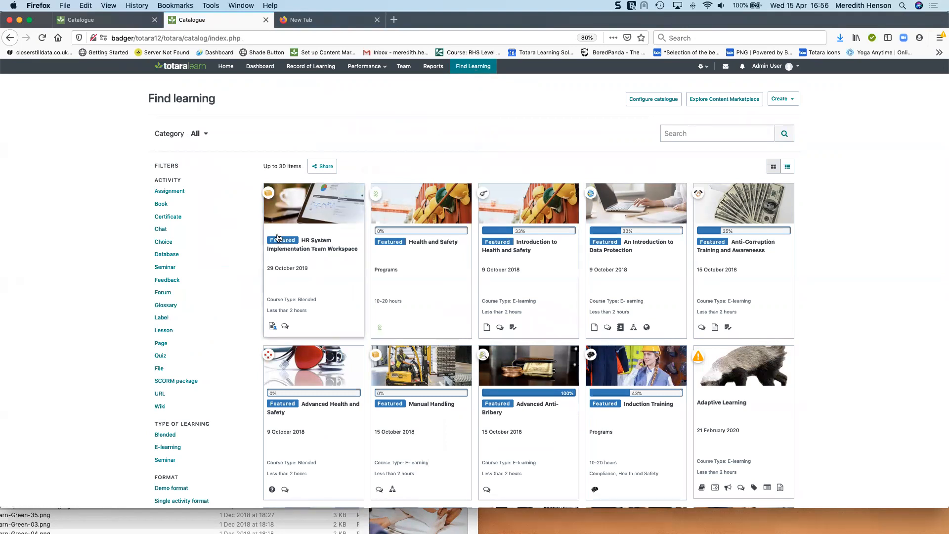
pyautogui.click(662, 101)
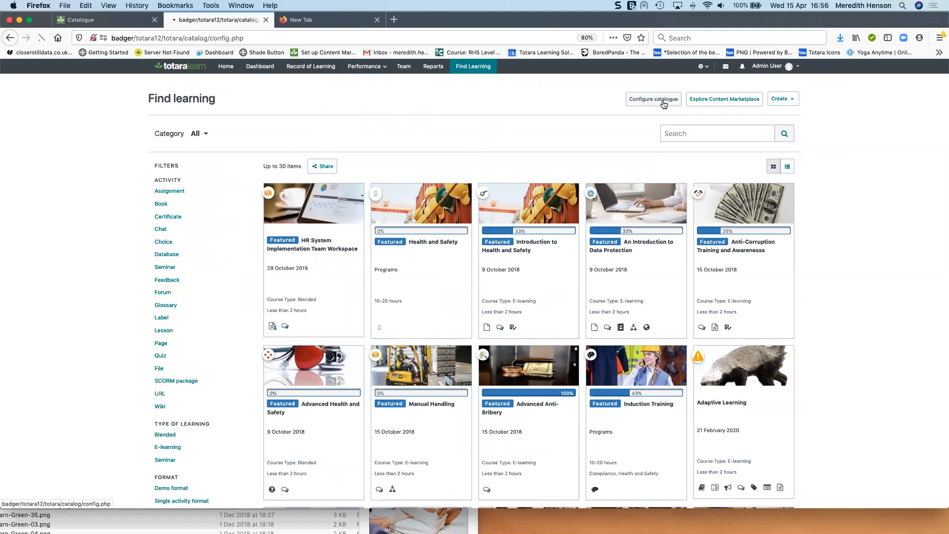
pyautogui.click(403, 136)
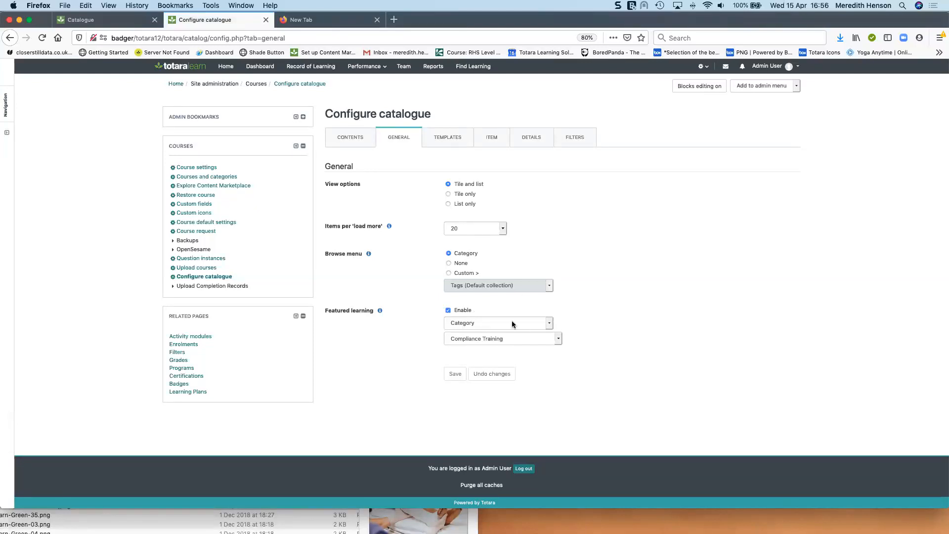
pyautogui.click(550, 322)
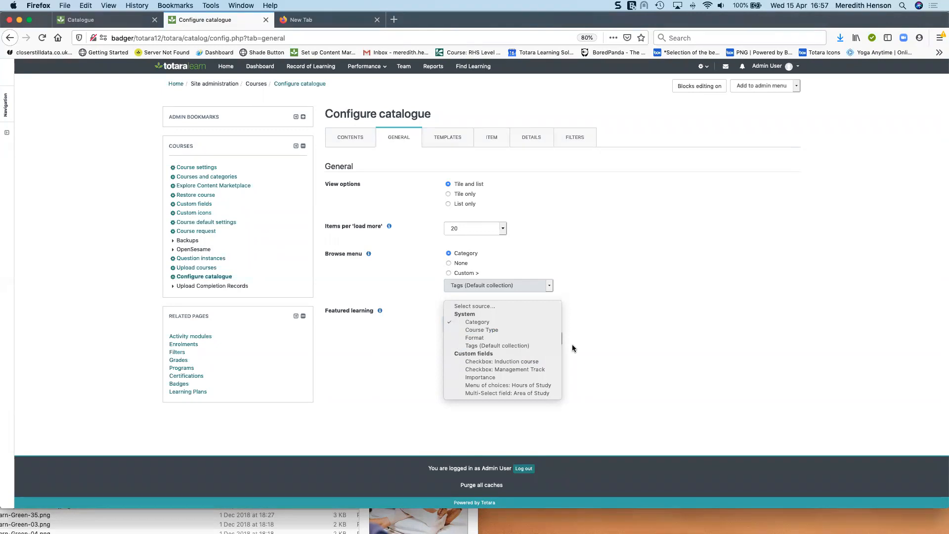
pyautogui.click(681, 325)
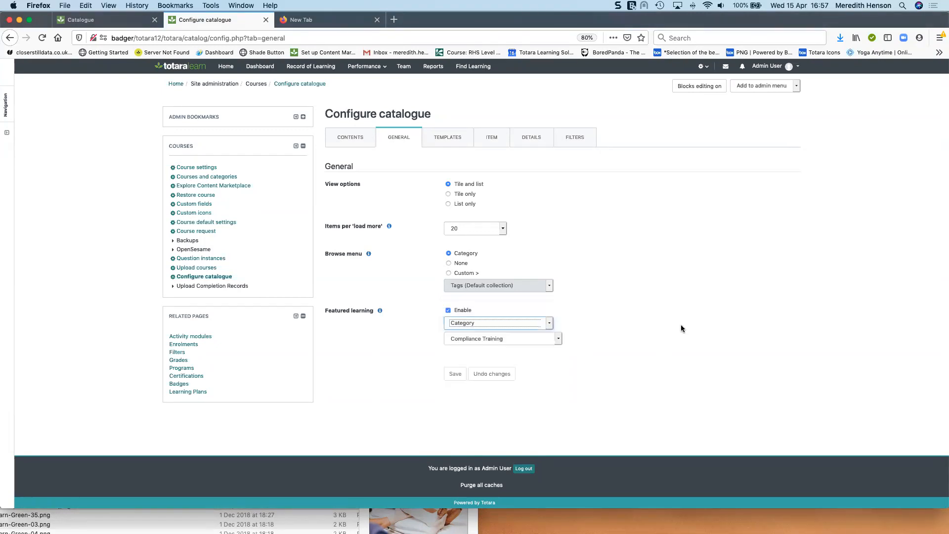
pyautogui.click(558, 339)
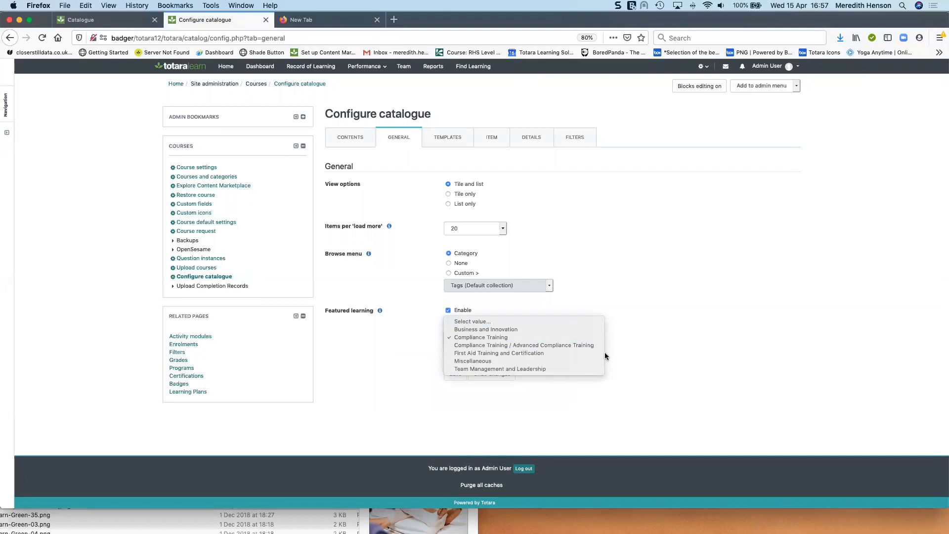
pyautogui.click(718, 314)
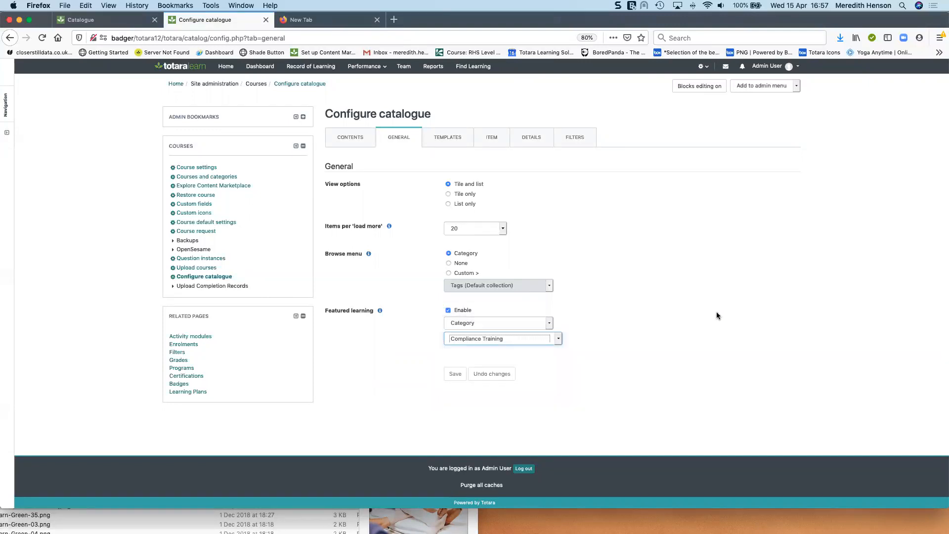
pyautogui.click(553, 324)
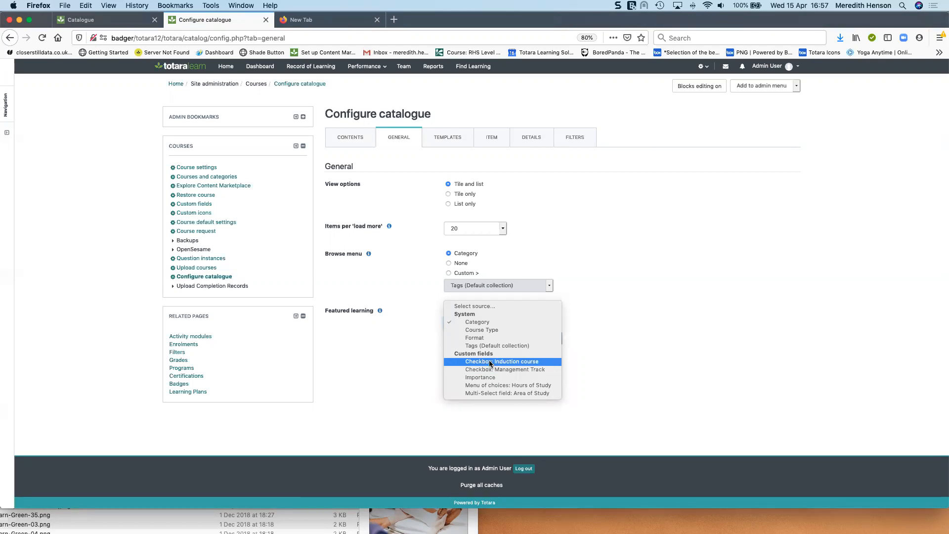
pyautogui.click(700, 353)
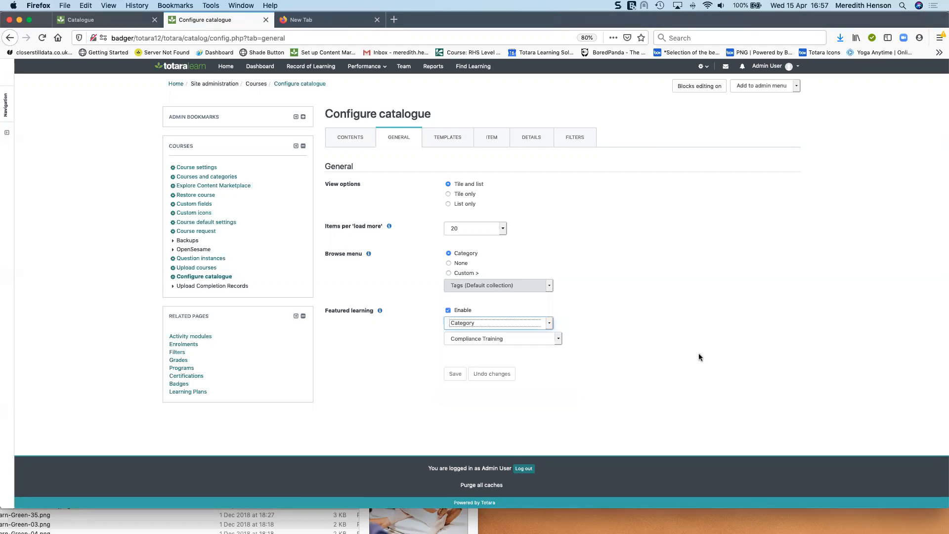
pyautogui.click(476, 66)
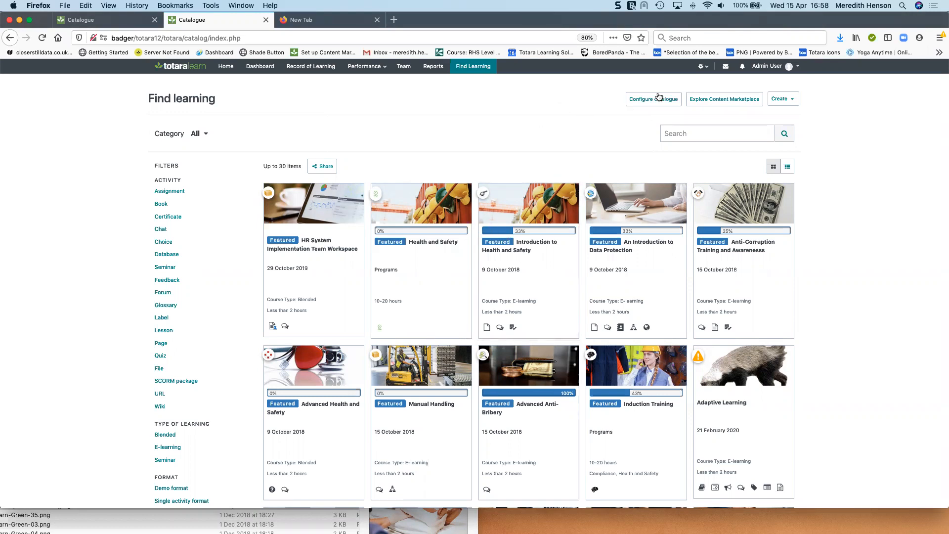
# Open the Certificate activity module's plugin settings and show its image upload page for border, watermark, seal and signature.
pyautogui.click(700, 66)
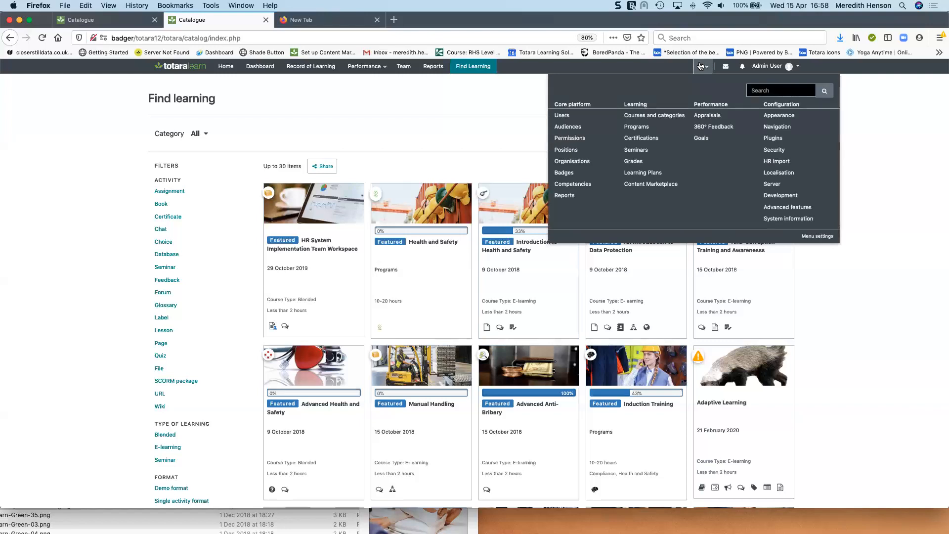
pyautogui.click(773, 138)
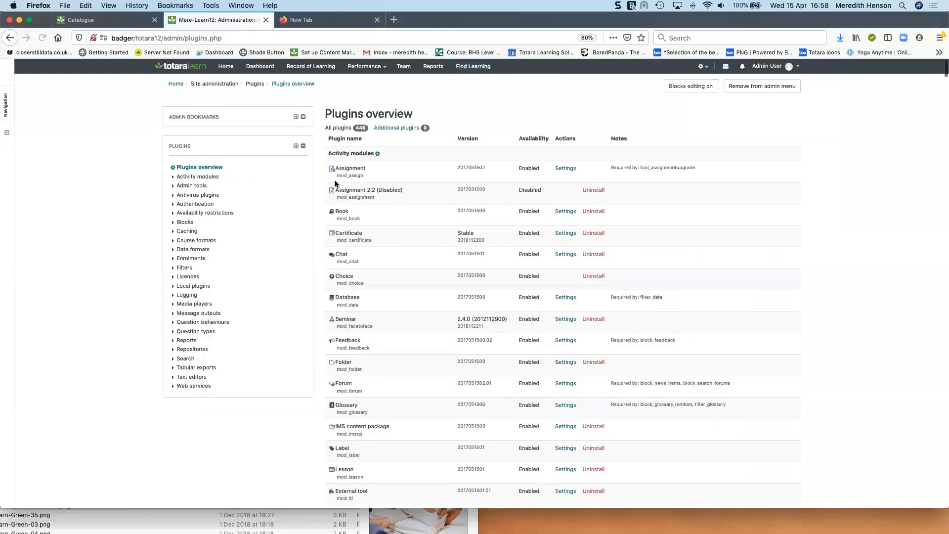
pyautogui.click(193, 178)
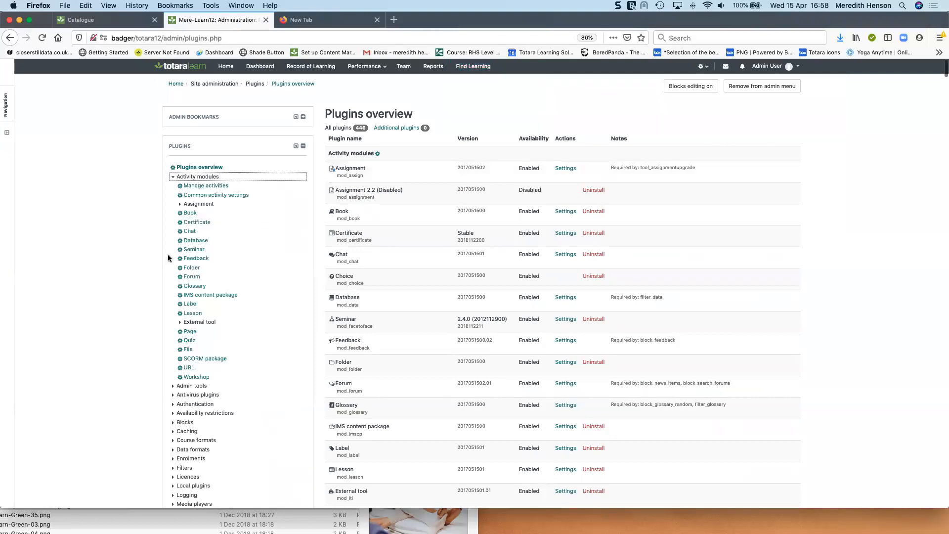
pyautogui.click(190, 223)
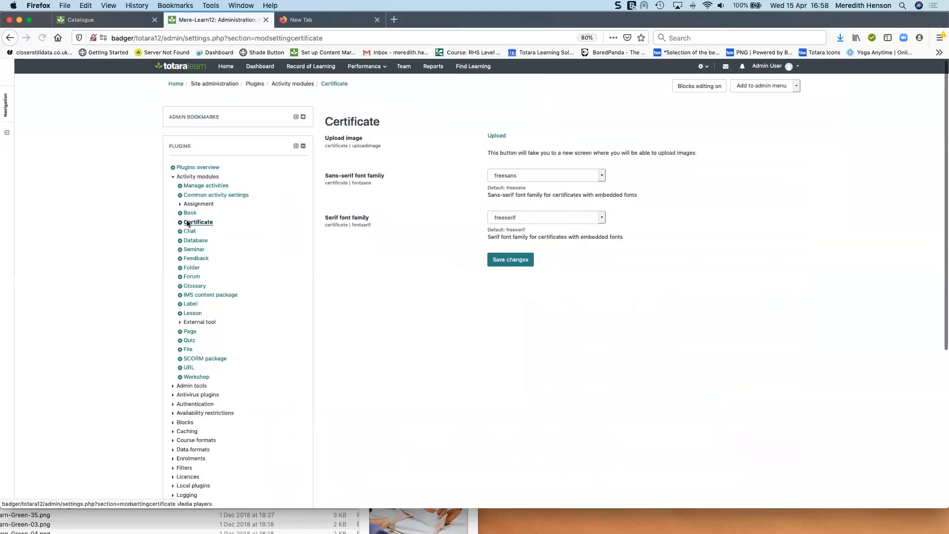
pyautogui.click(504, 138)
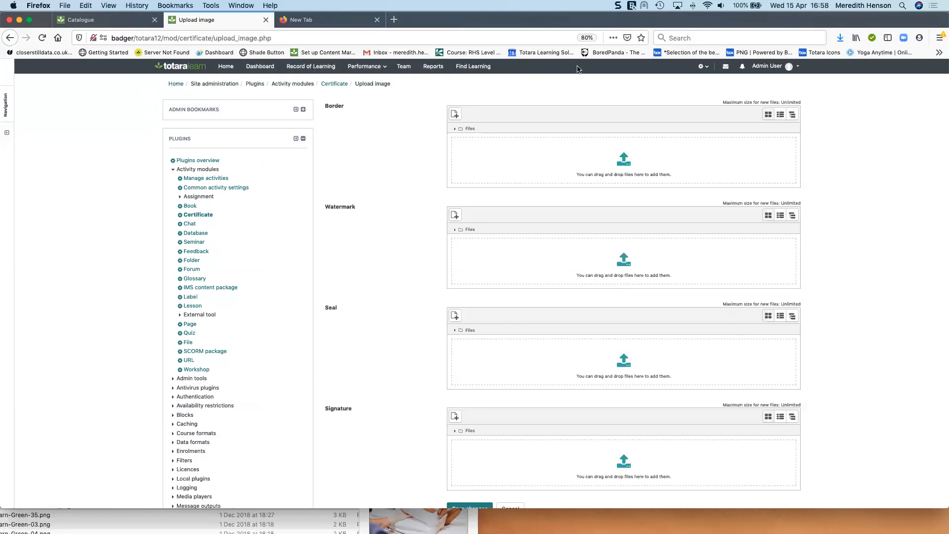
# Open the site's navigation settings and review the items of the main menu.
pyautogui.click(703, 66)
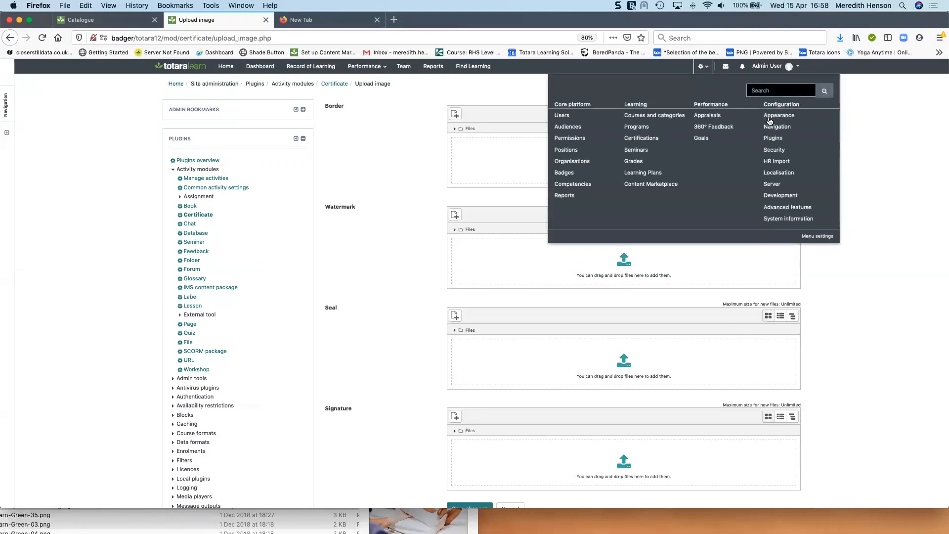
pyautogui.click(782, 129)
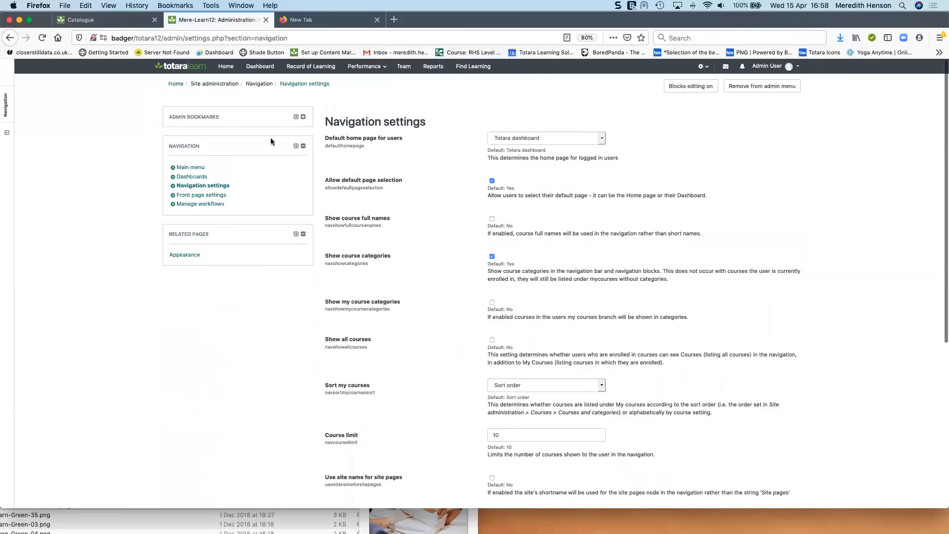
pyautogui.click(181, 168)
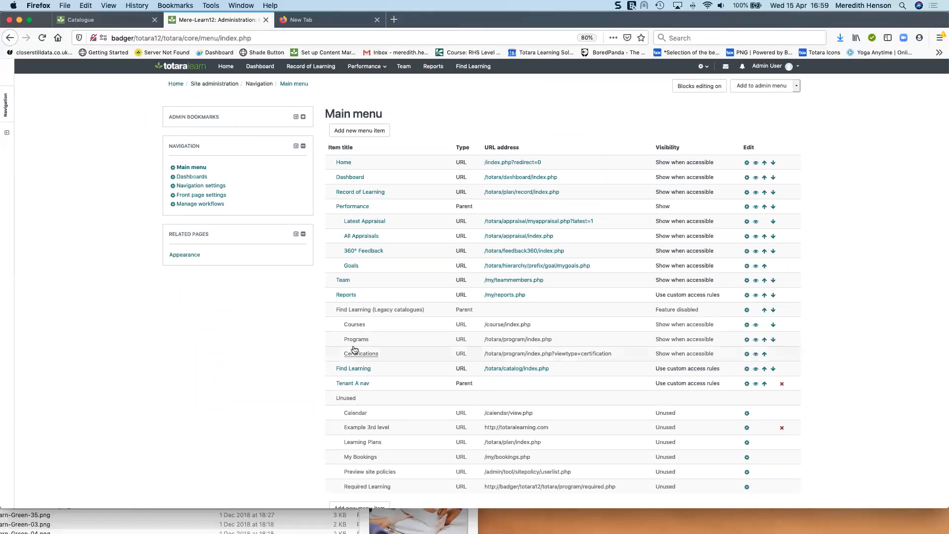
pyautogui.scroll(-4, 449, 322)
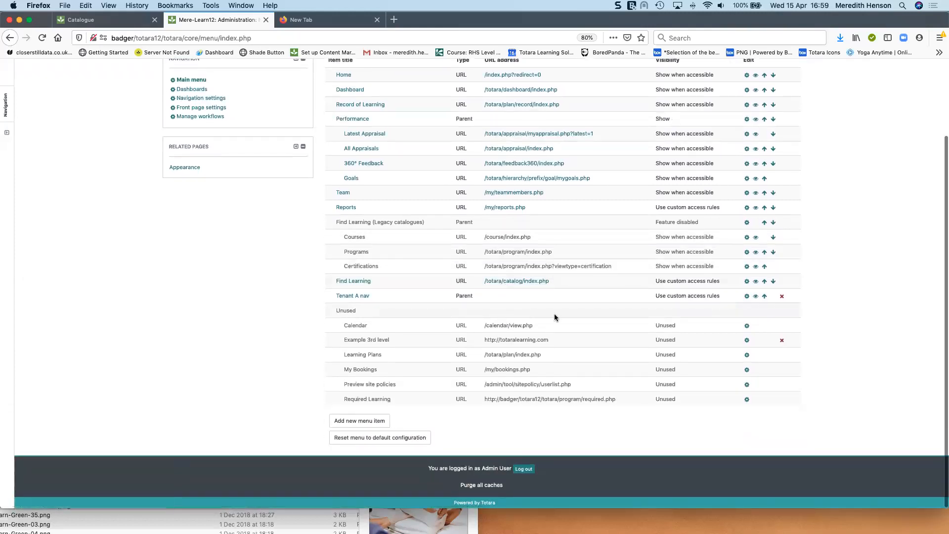
# Open the Tenant A nav menu item and examine its access restrictions by audience and by preset rule.
pyautogui.click(748, 296)
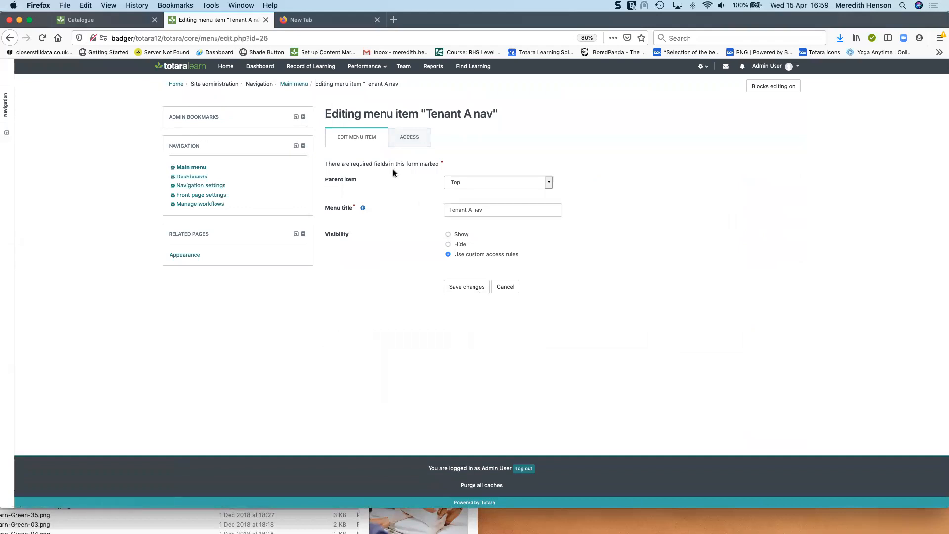
pyautogui.click(409, 138)
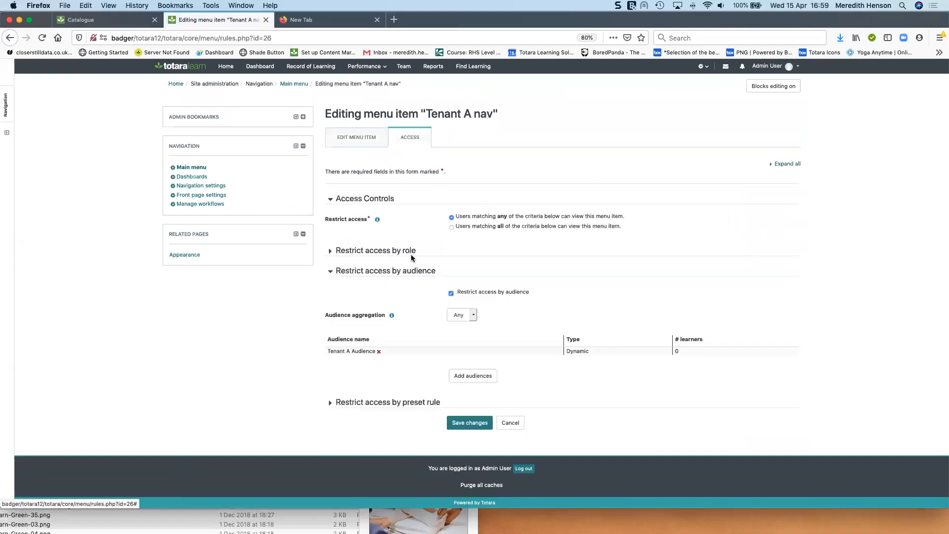
pyautogui.click(411, 403)
pyautogui.scroll(-5, 148, 312)
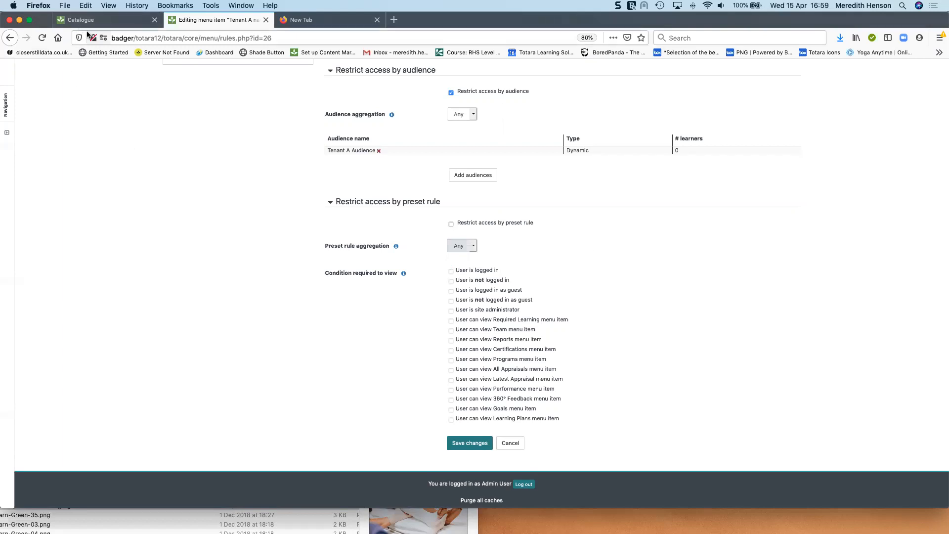
pyautogui.scroll(1, 227, 313)
pyautogui.scroll(5, 227, 317)
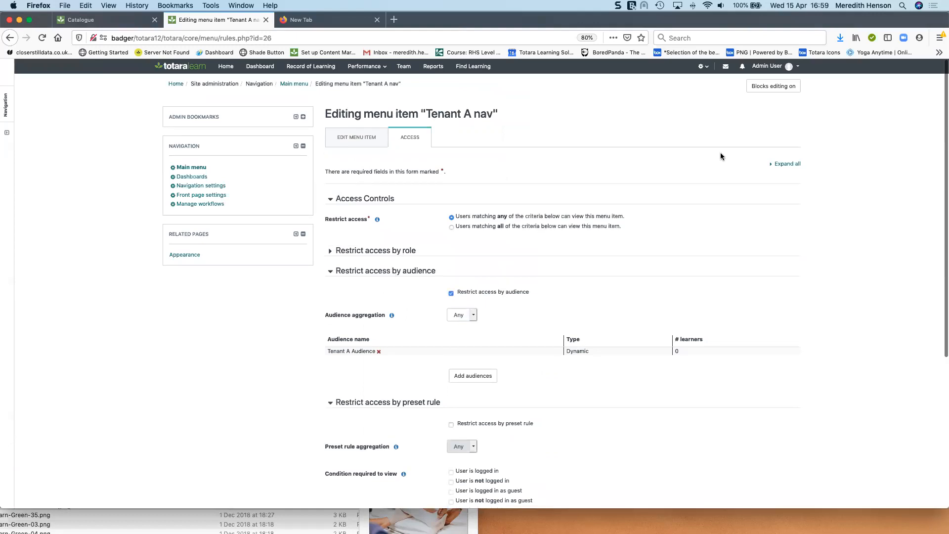
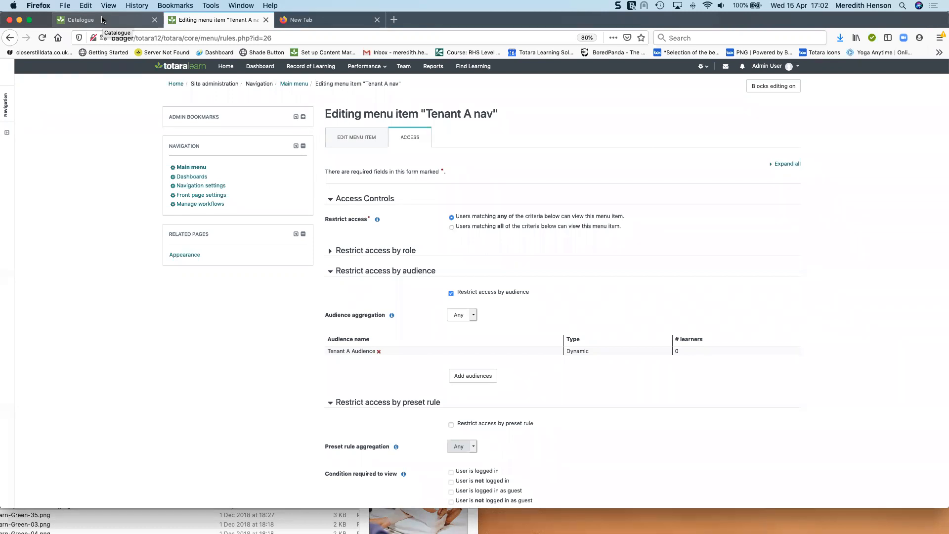
# Switch to the totara12b front page, turn editing on, and open the configuration of the HTML block with the banknotes image.
pyautogui.click(83, 20)
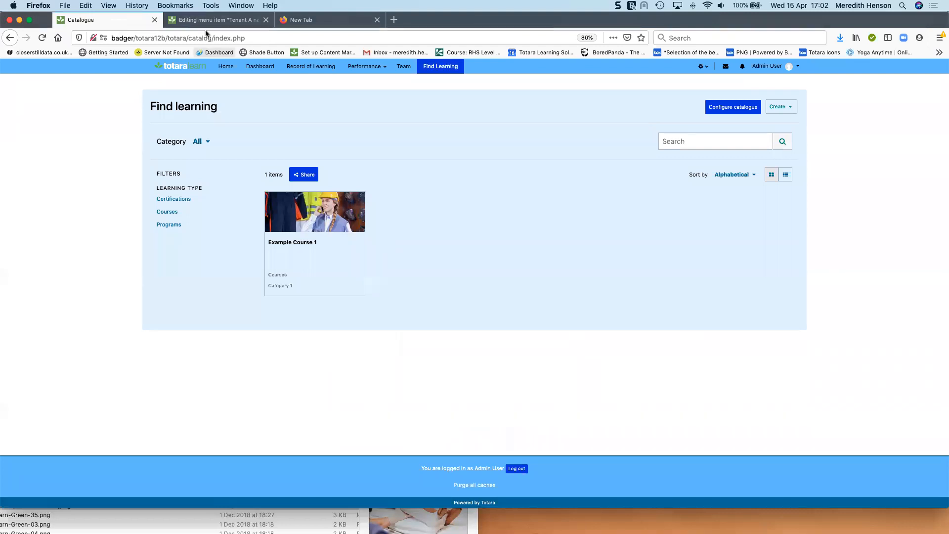
pyautogui.click(222, 68)
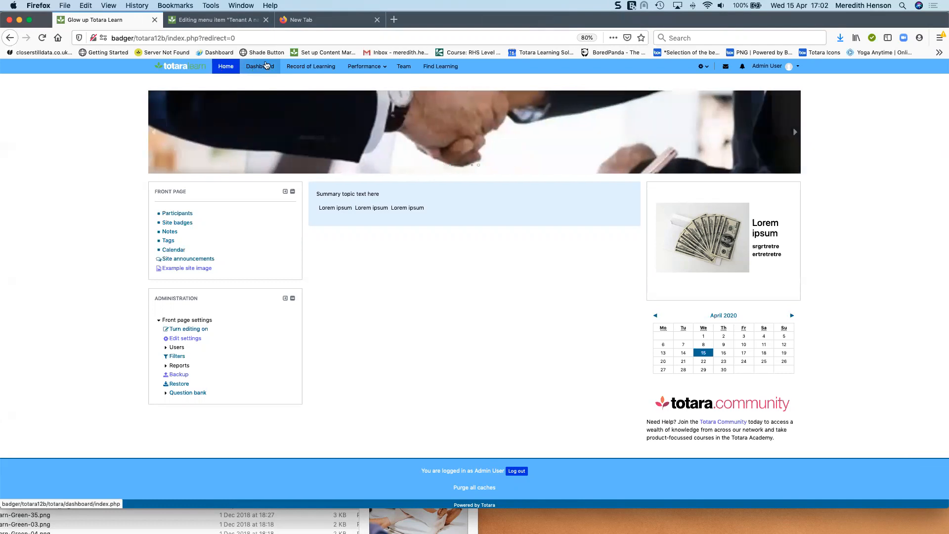
pyautogui.click(194, 330)
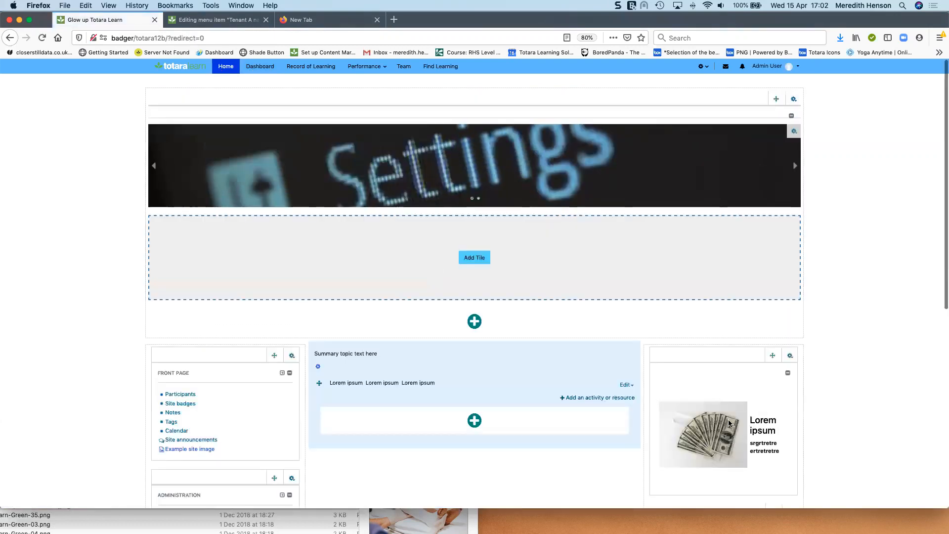
pyautogui.scroll(-5, 692, 376)
pyautogui.click(790, 238)
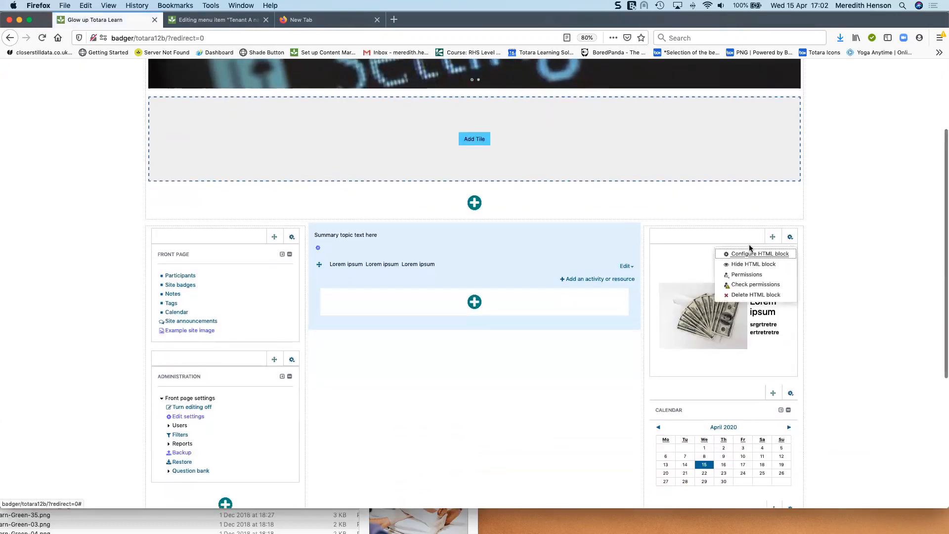
pyautogui.click(747, 255)
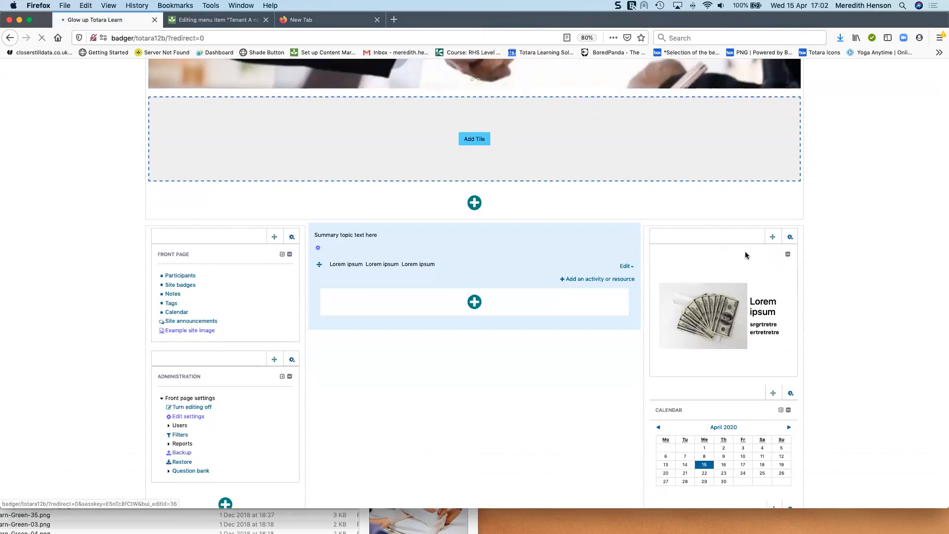
pyautogui.scroll(-3, 717, 346)
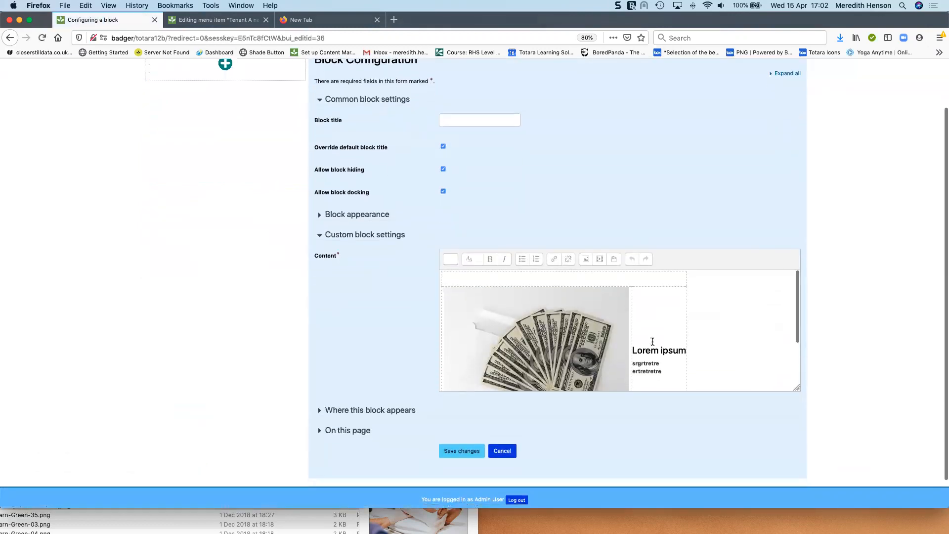
# Inspect the caption and header settings of the table holding the banknotes image in the block content, and close them without updating.
pyautogui.click(708, 367)
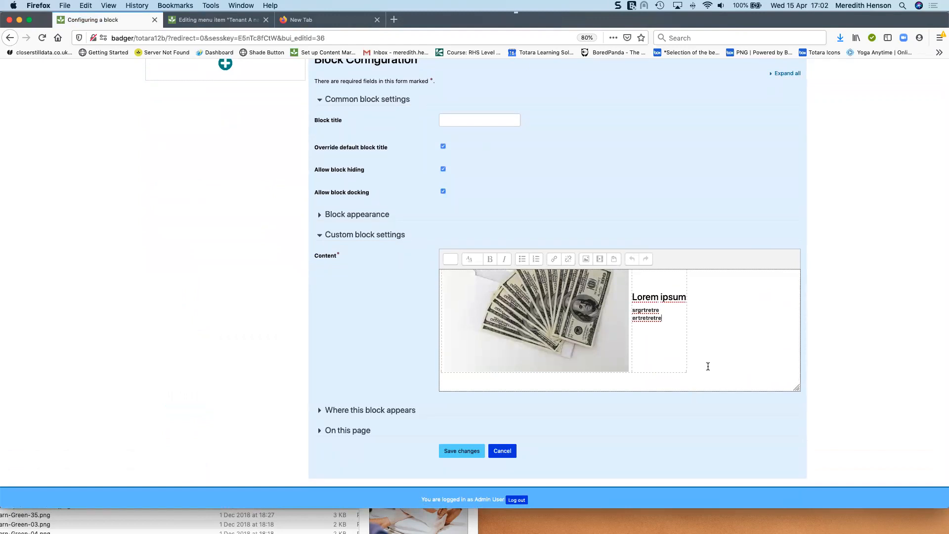
pyautogui.click(499, 315)
pyautogui.click(453, 261)
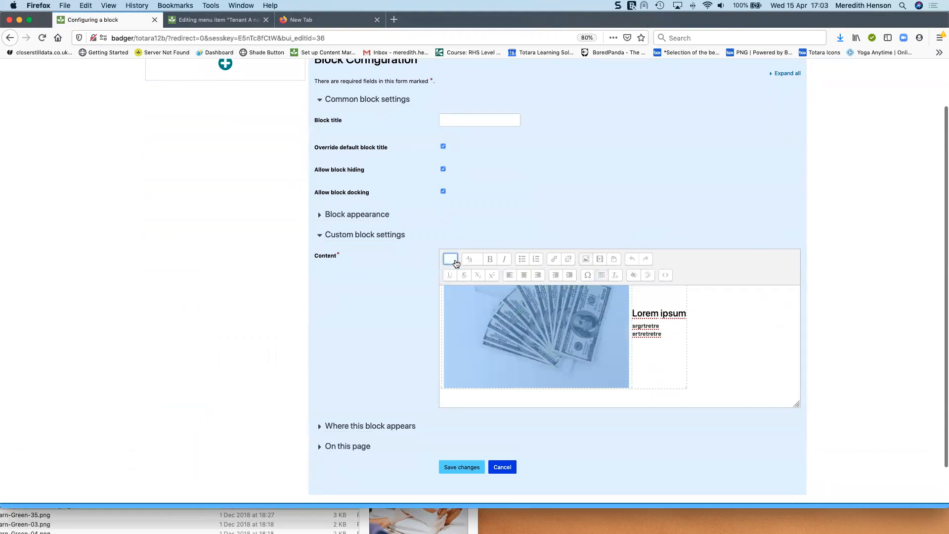
pyautogui.click(602, 276)
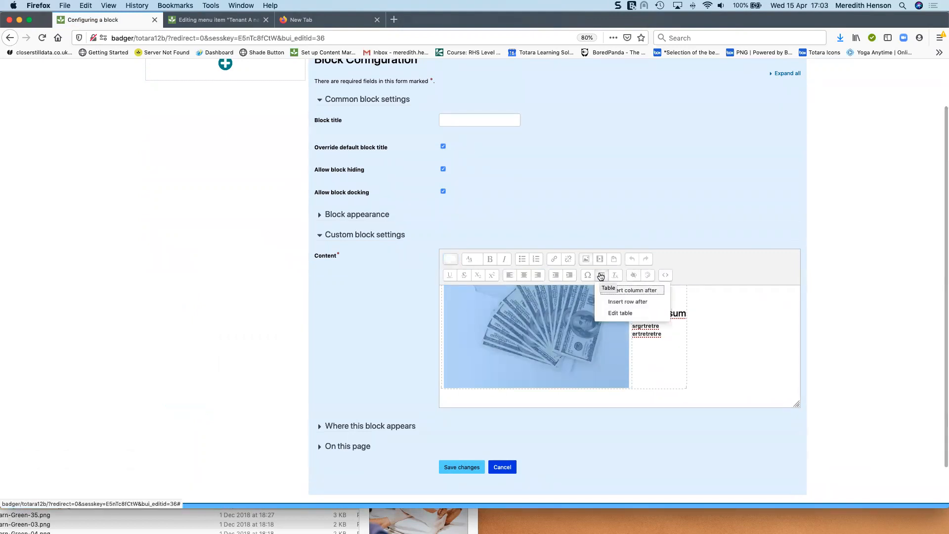
pyautogui.click(640, 312)
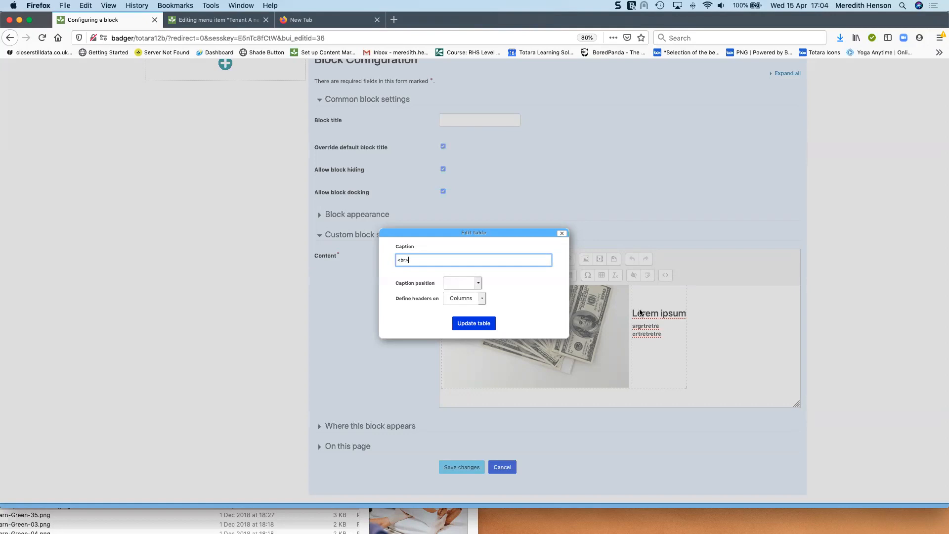
pyautogui.scroll(1, 705, 200)
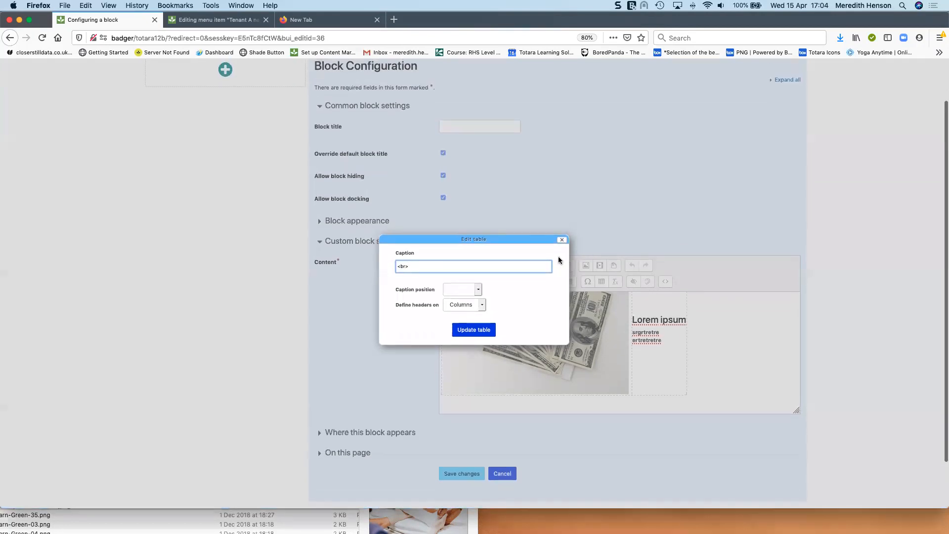
pyautogui.click(562, 240)
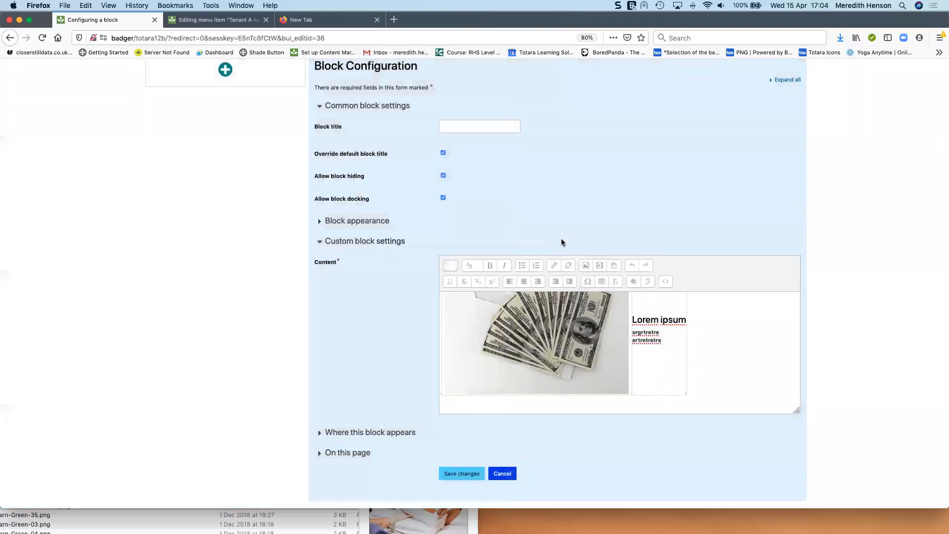
# Leave the block configuration without saving, return to the site's home page, and look over its blocks.
pyautogui.scroll(2, 142, 120)
pyautogui.click(229, 65)
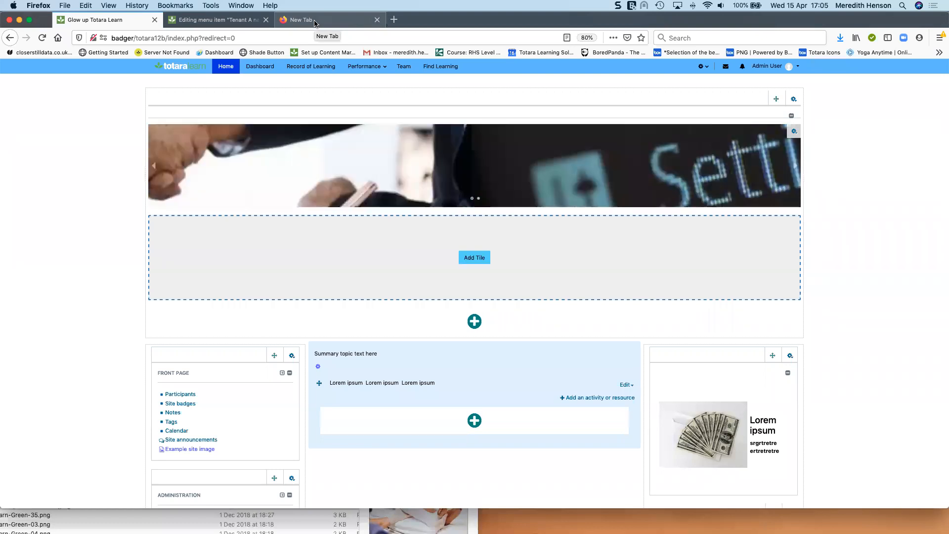
pyautogui.scroll(-5, 213, 75)
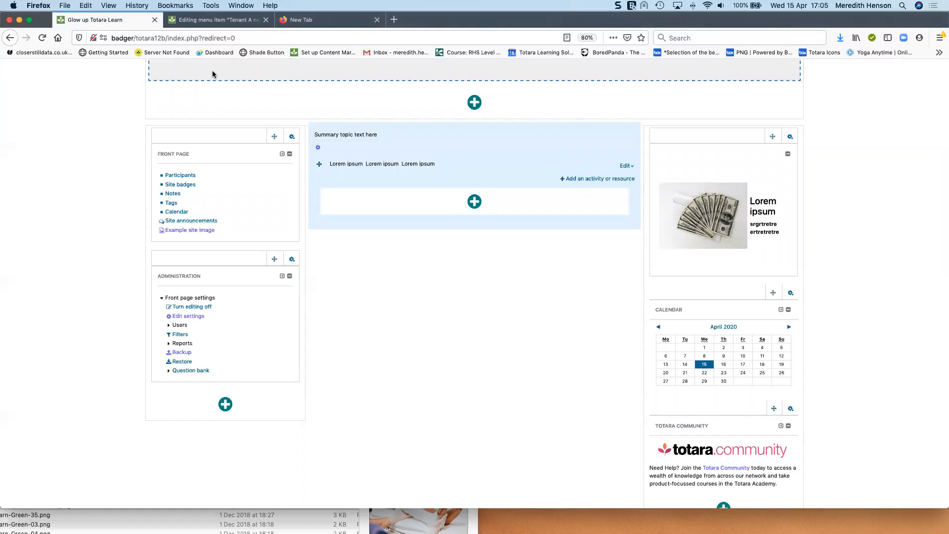
# Load demo.totaralearning.com in the blank browser tab, enter the demo site as a manager, and examine the Manager Dashboard's banner and blocks.
pyautogui.click(322, 19)
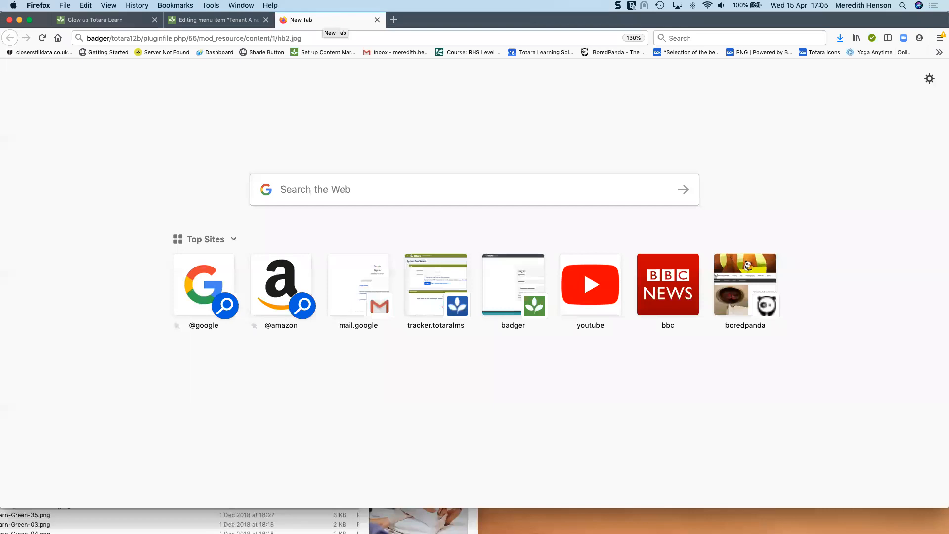
pyautogui.press('super+l')
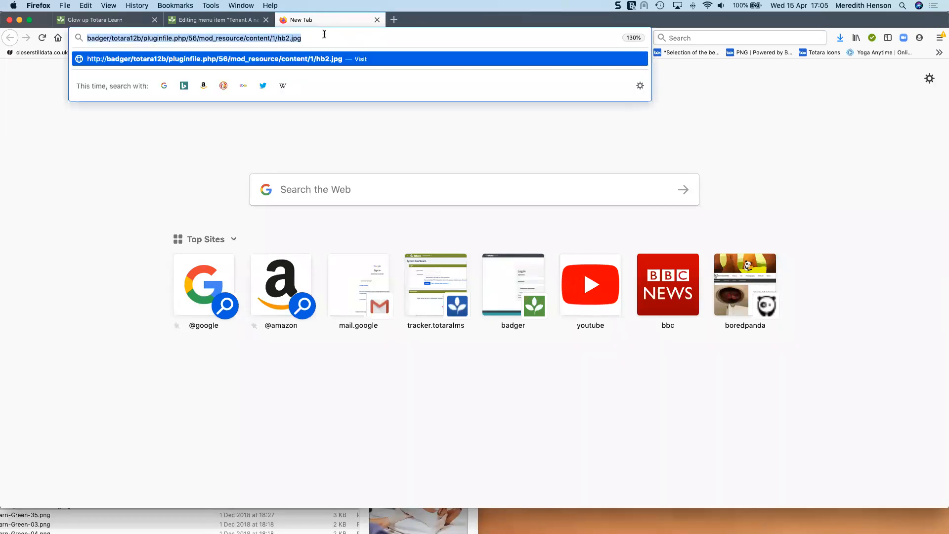
pyautogui.write('demo.totaralearning.com')
pyautogui.press('Return')
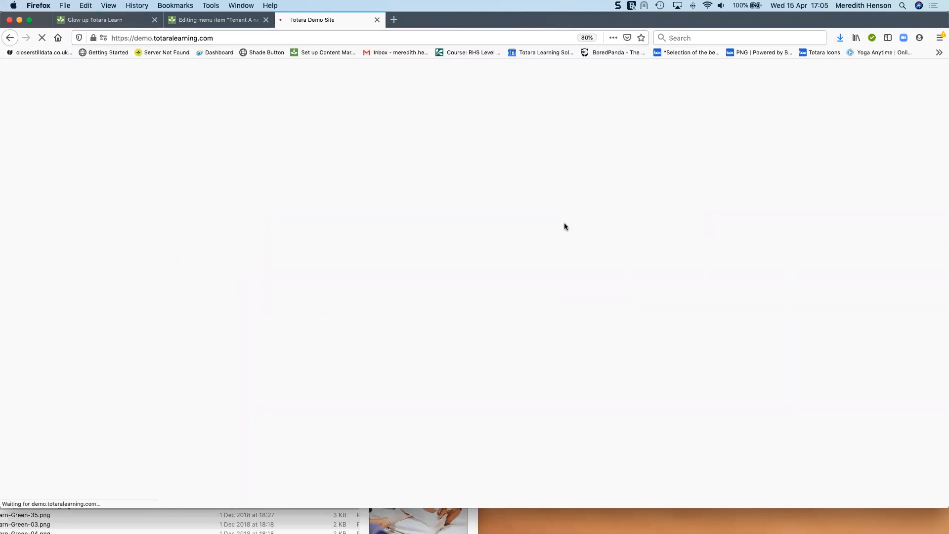
pyautogui.click(242, 320)
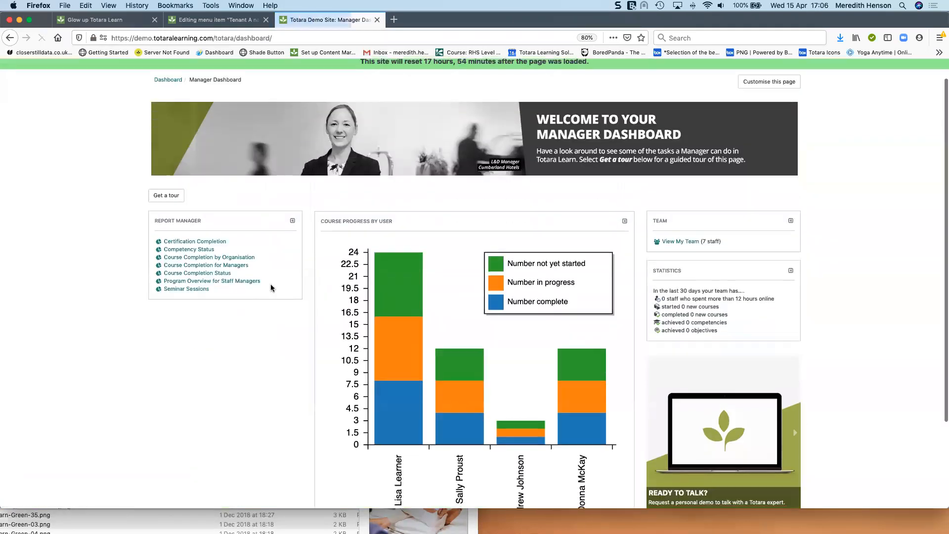
pyautogui.scroll(-3, 603, 330)
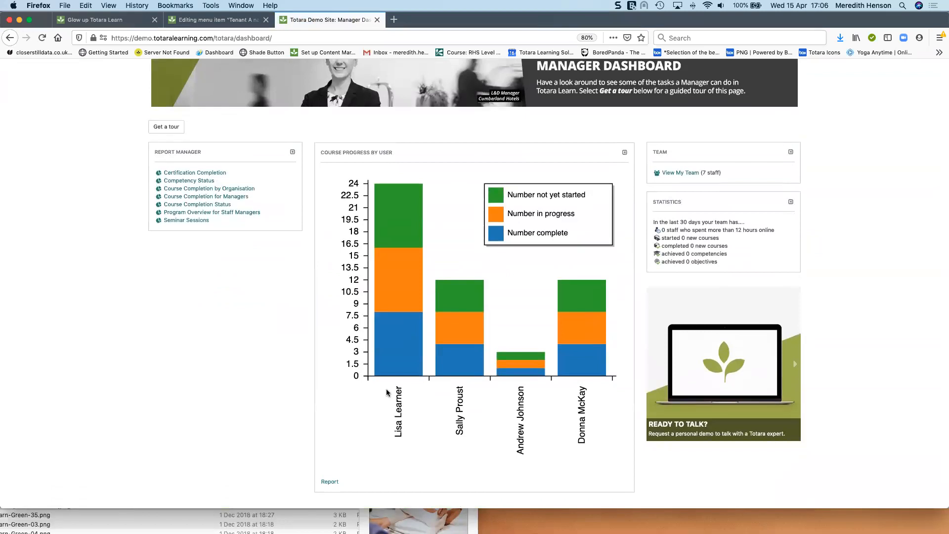